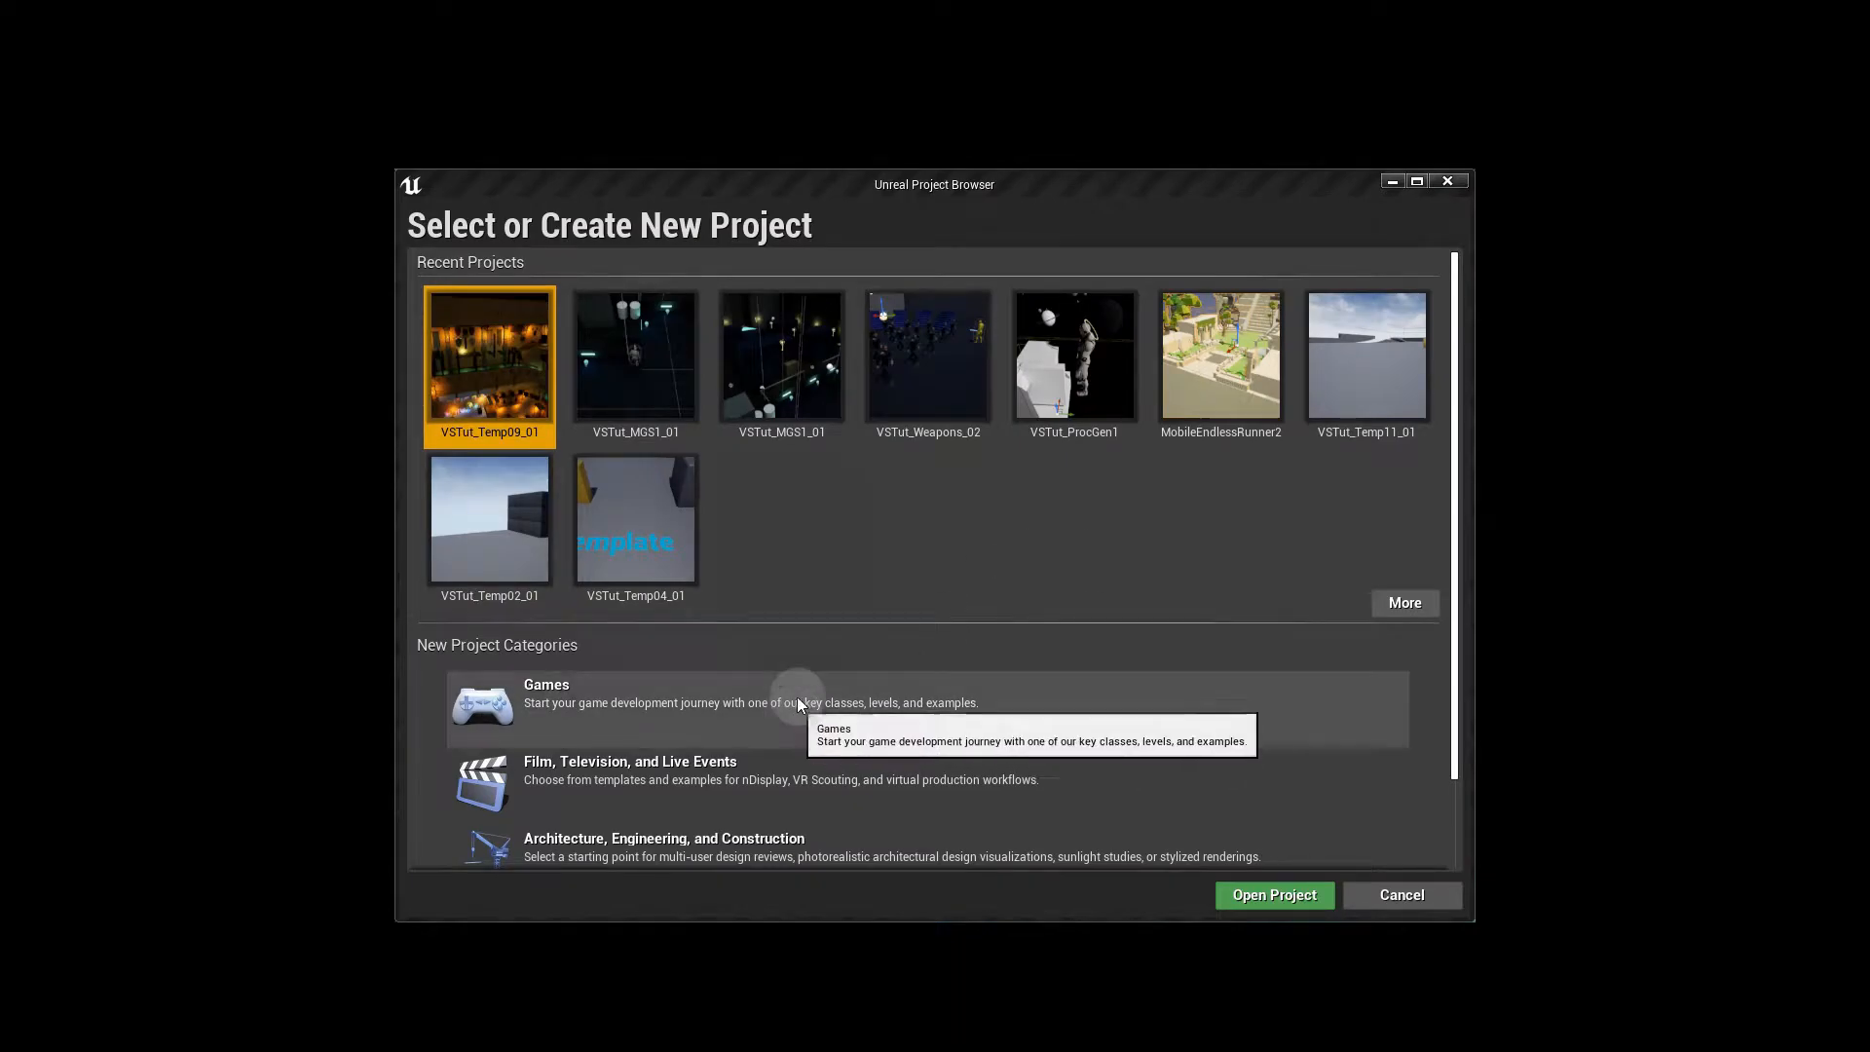
# - Create a new Games project from the Side Scroller template using the default project settings
pyautogui.click(797, 697)
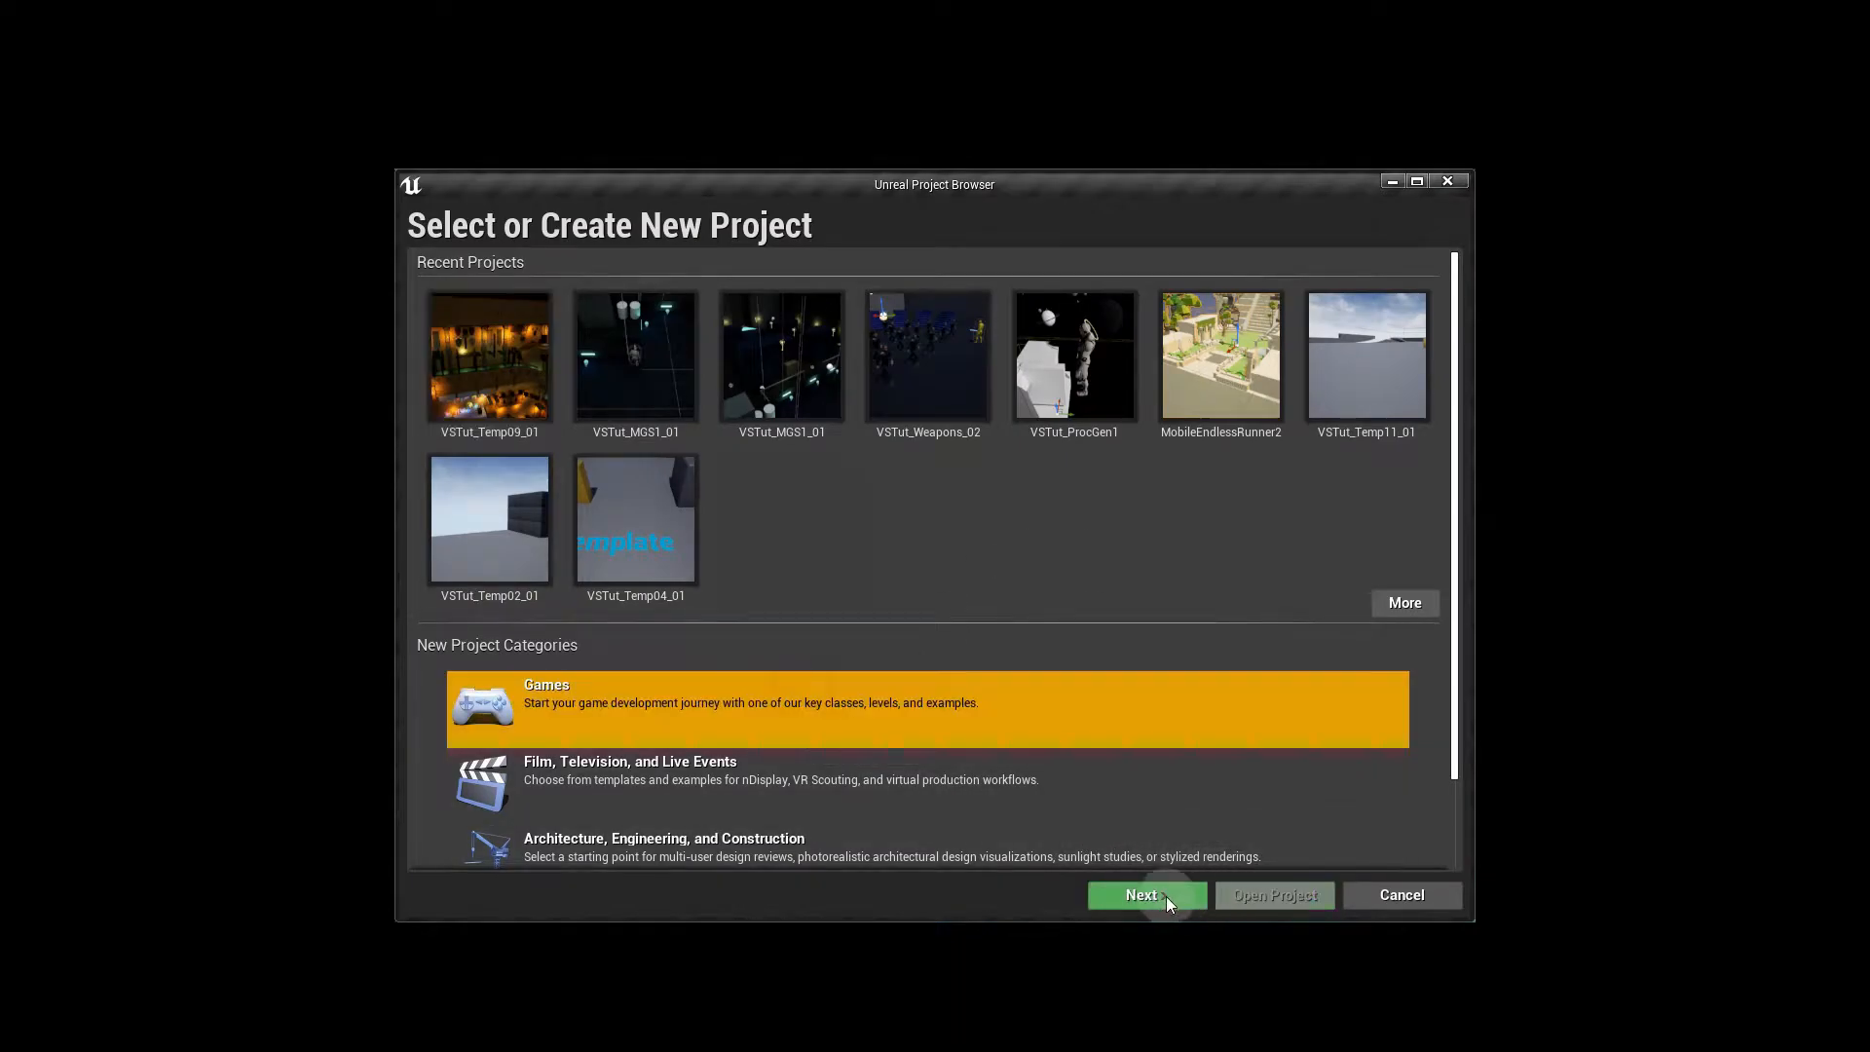
pyautogui.click(1165, 895)
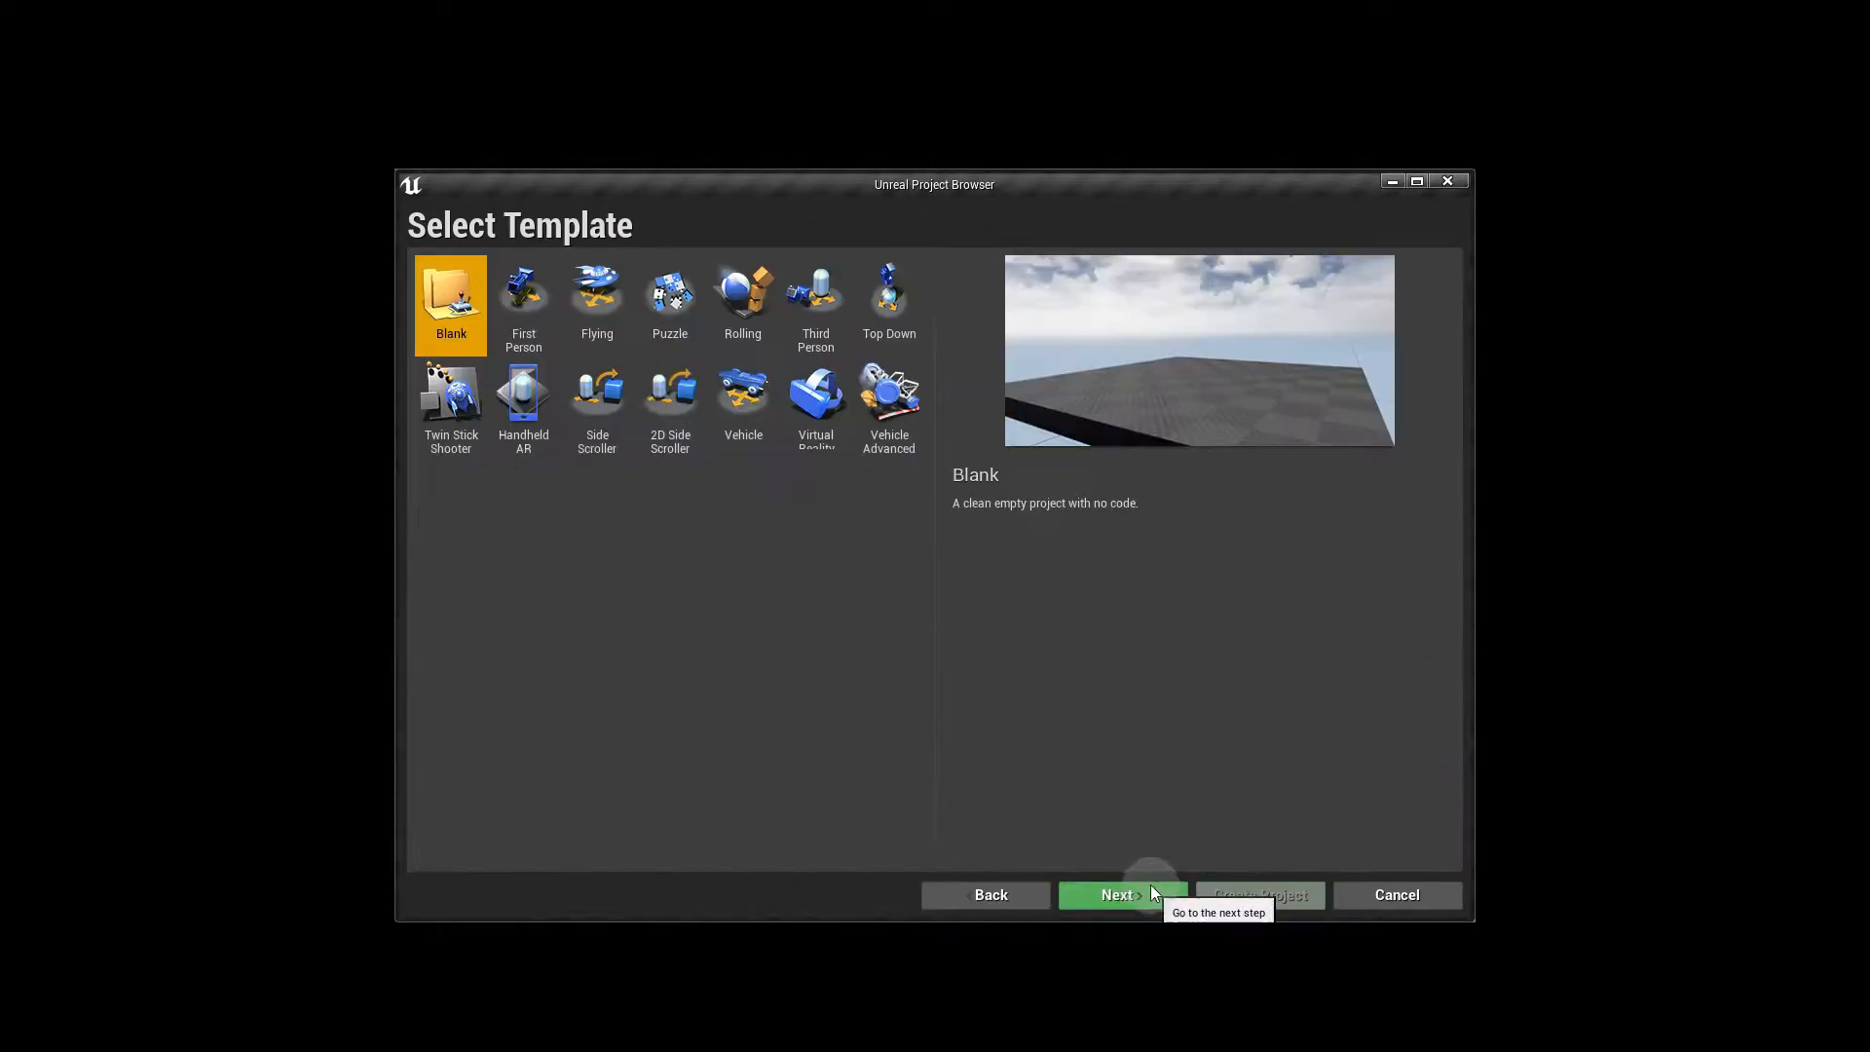
pyautogui.click(594, 398)
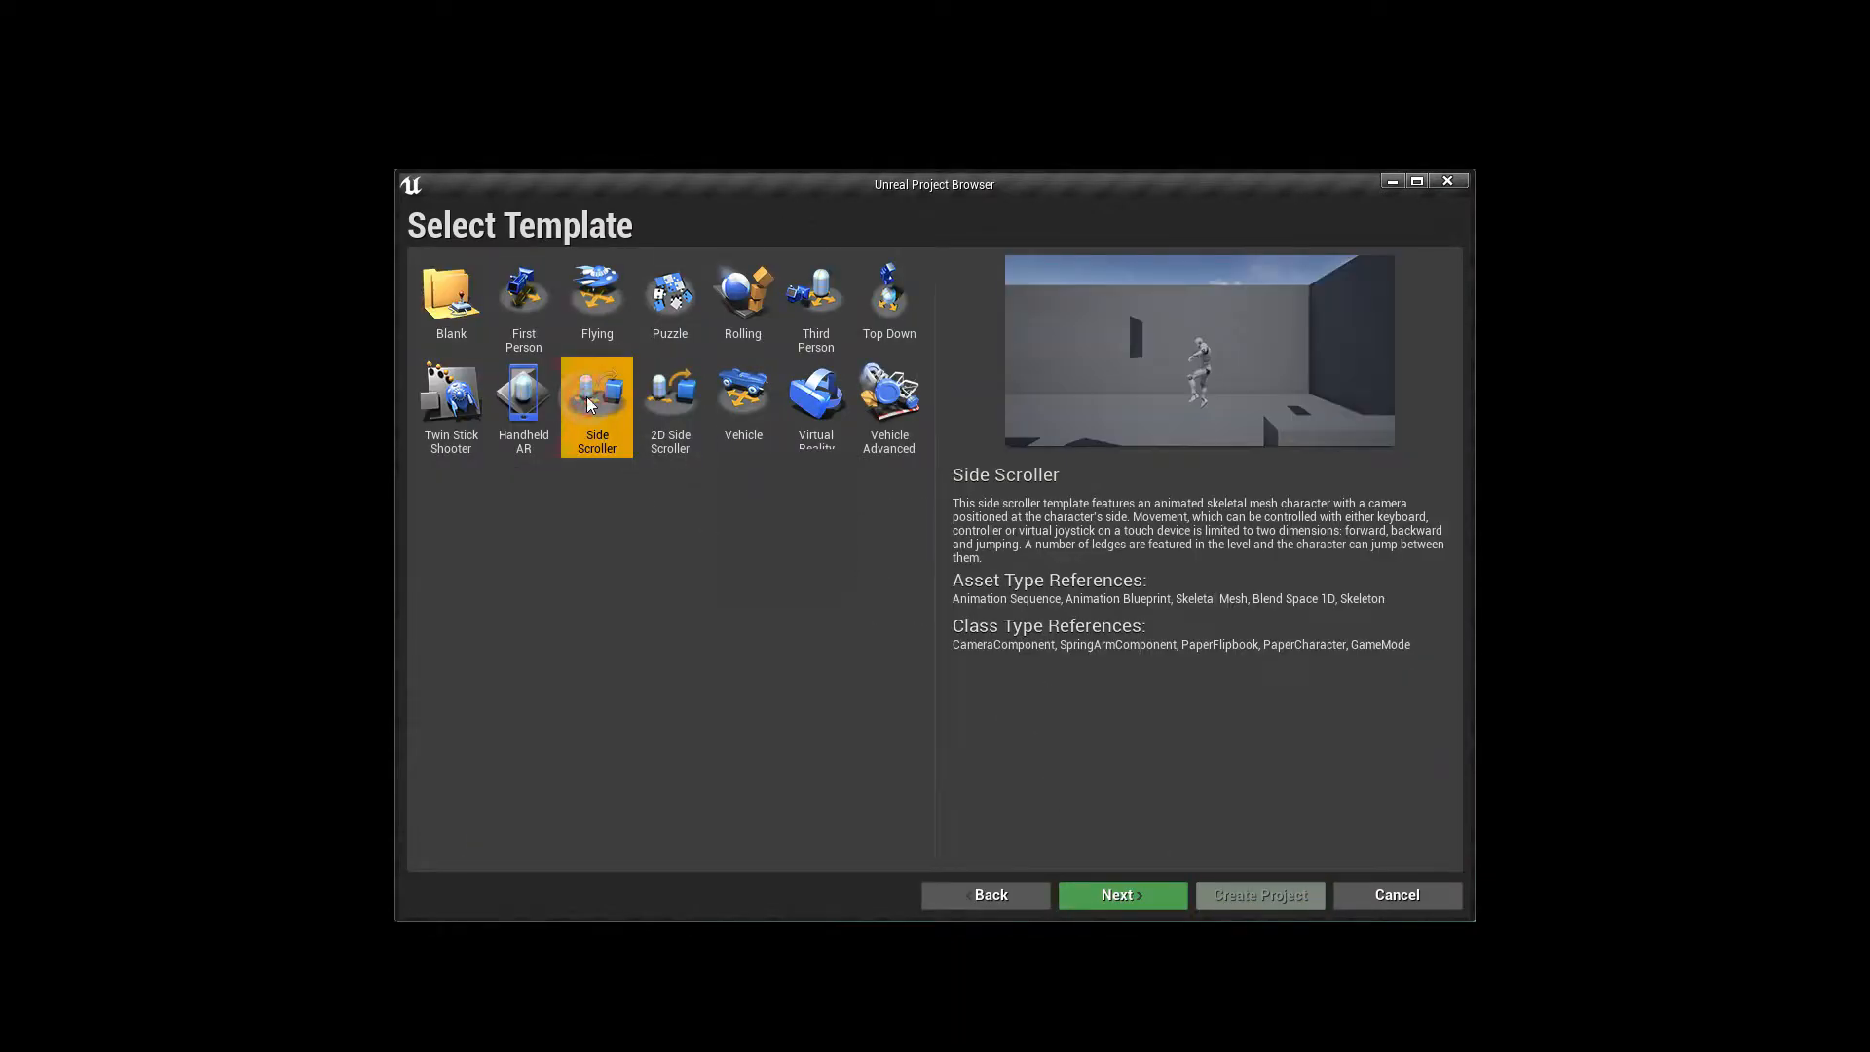
pyautogui.click(1110, 892)
pyautogui.click(1101, 832)
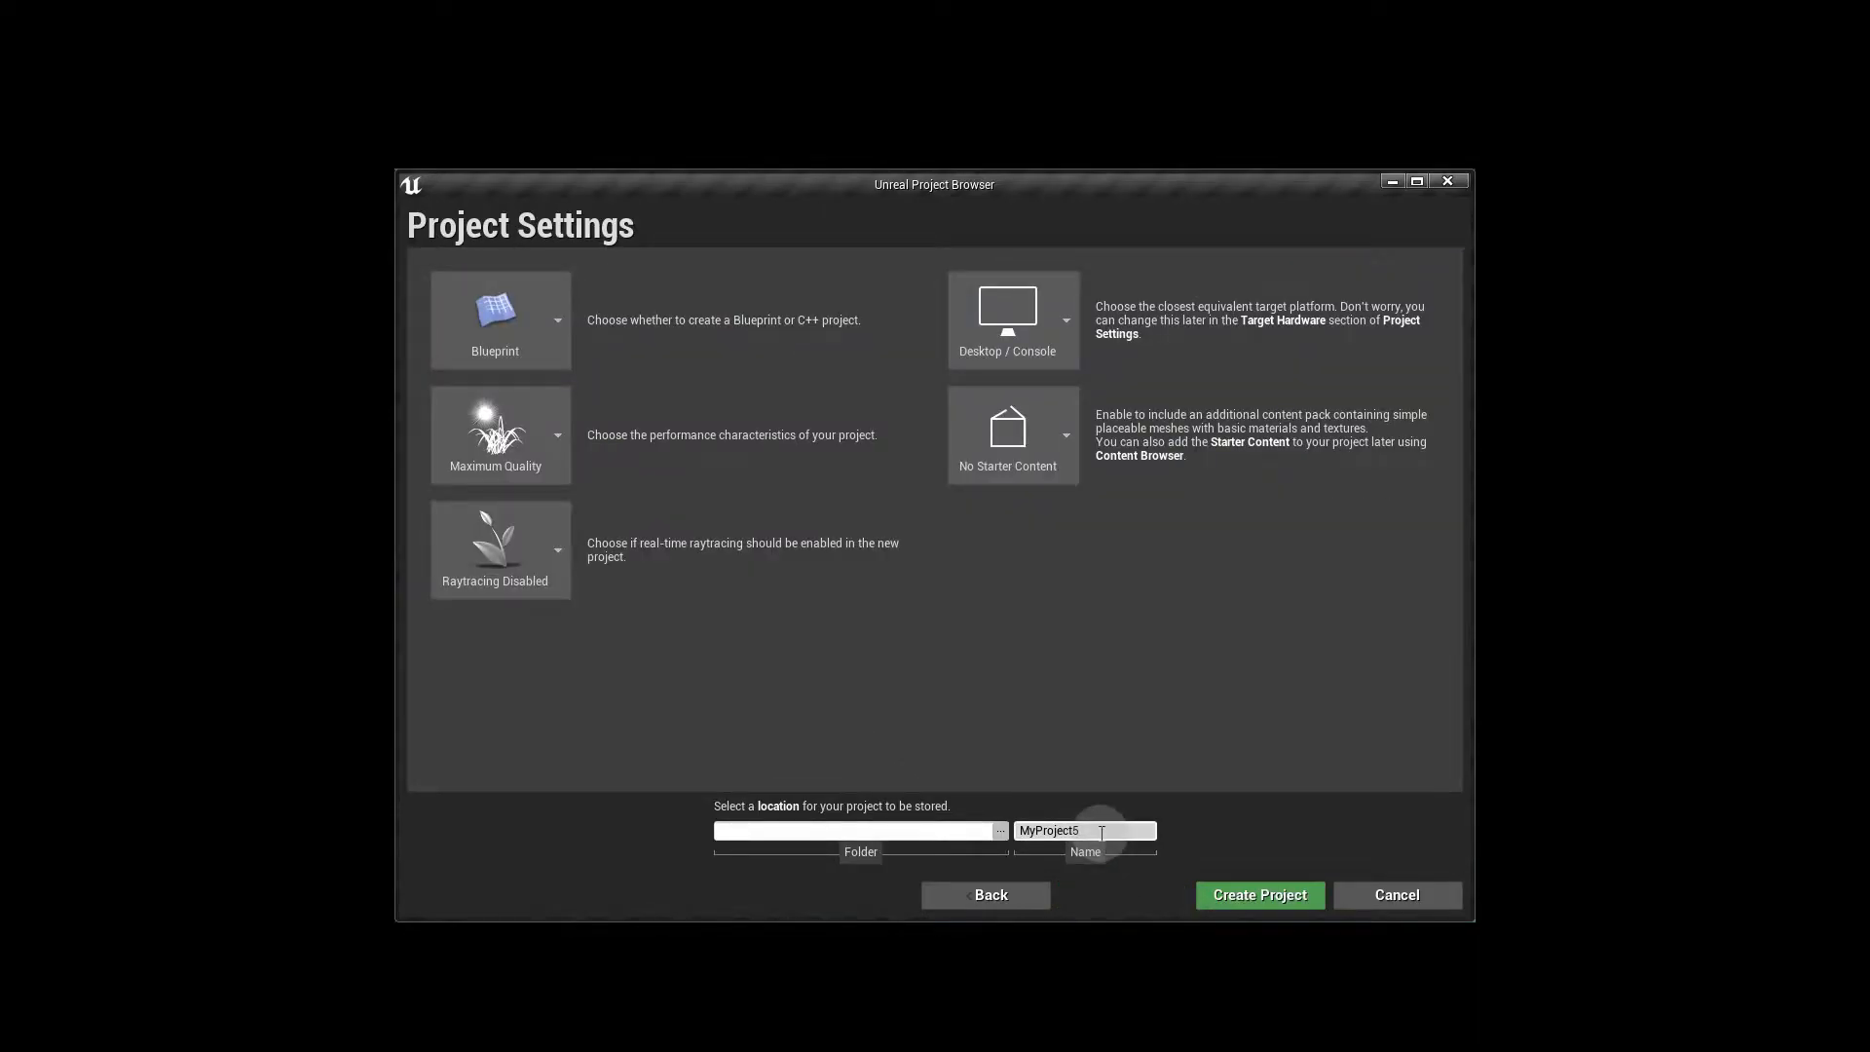
pyautogui.click(1270, 892)
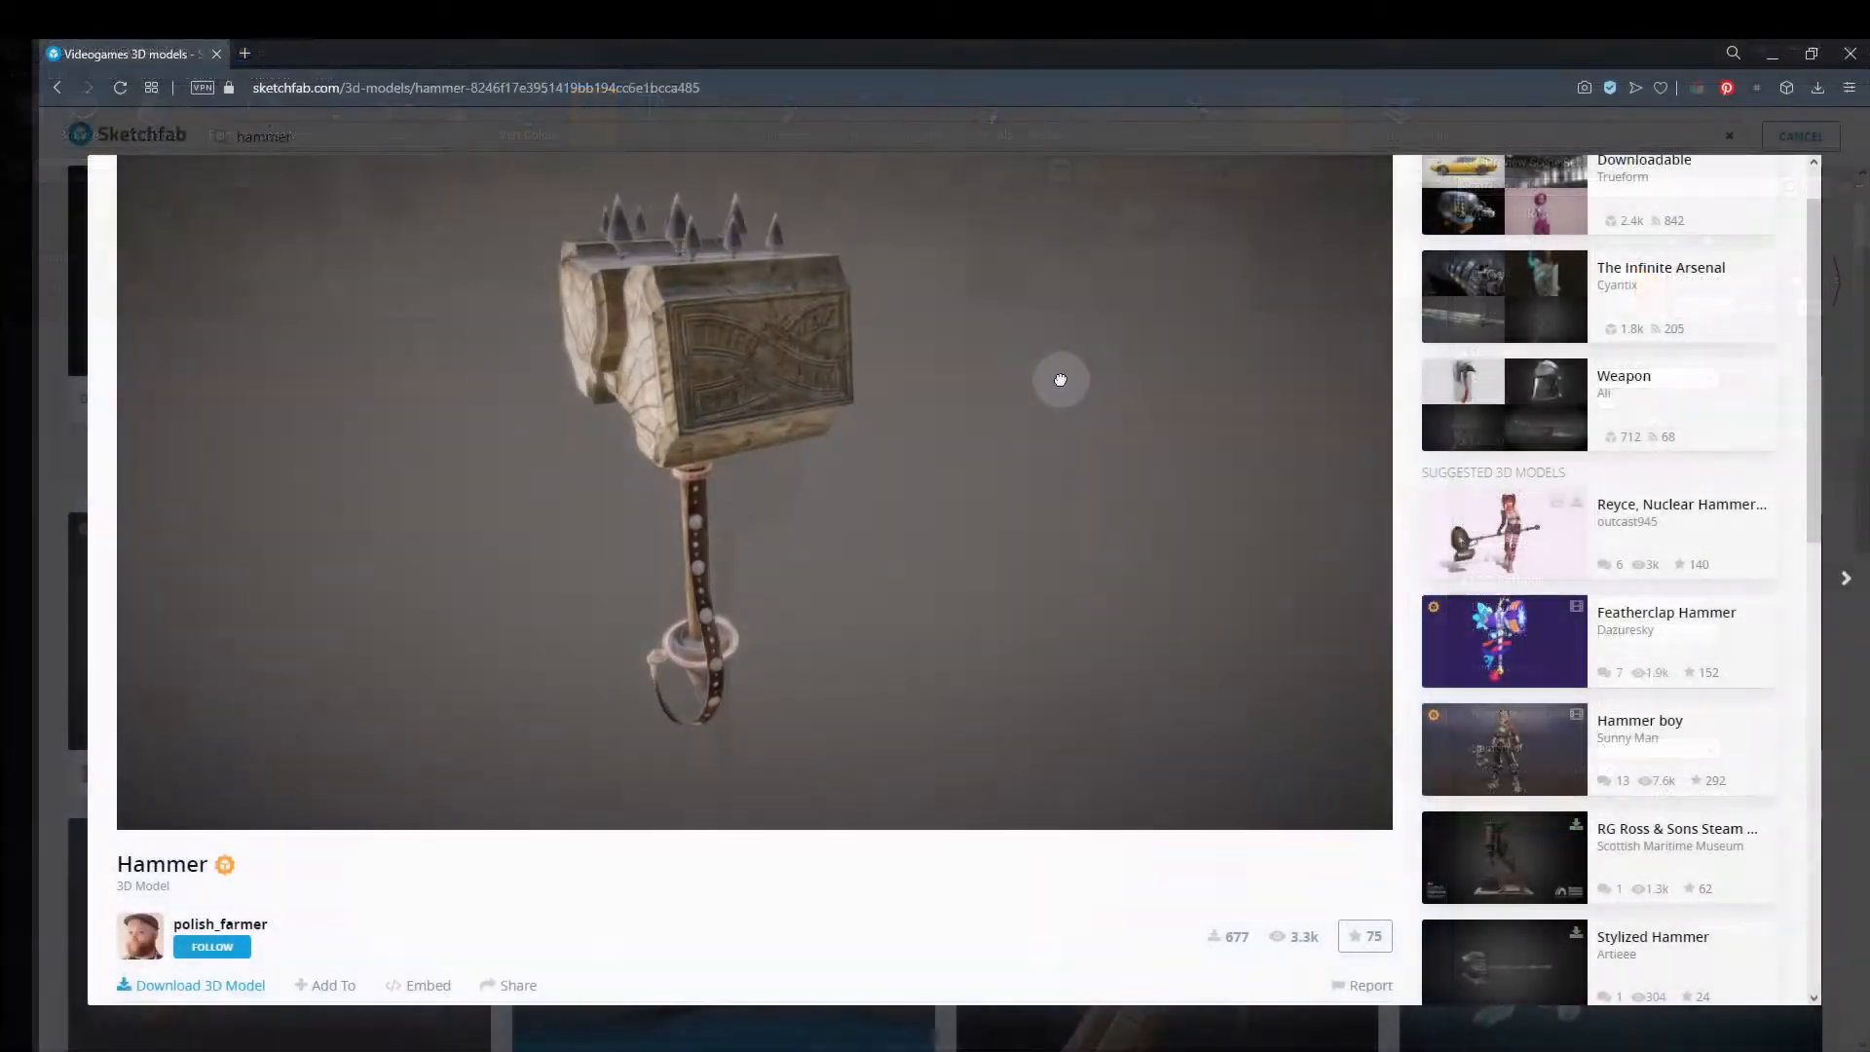
pyautogui.moveTo(1059, 384); pyautogui.dragTo(697, 372)
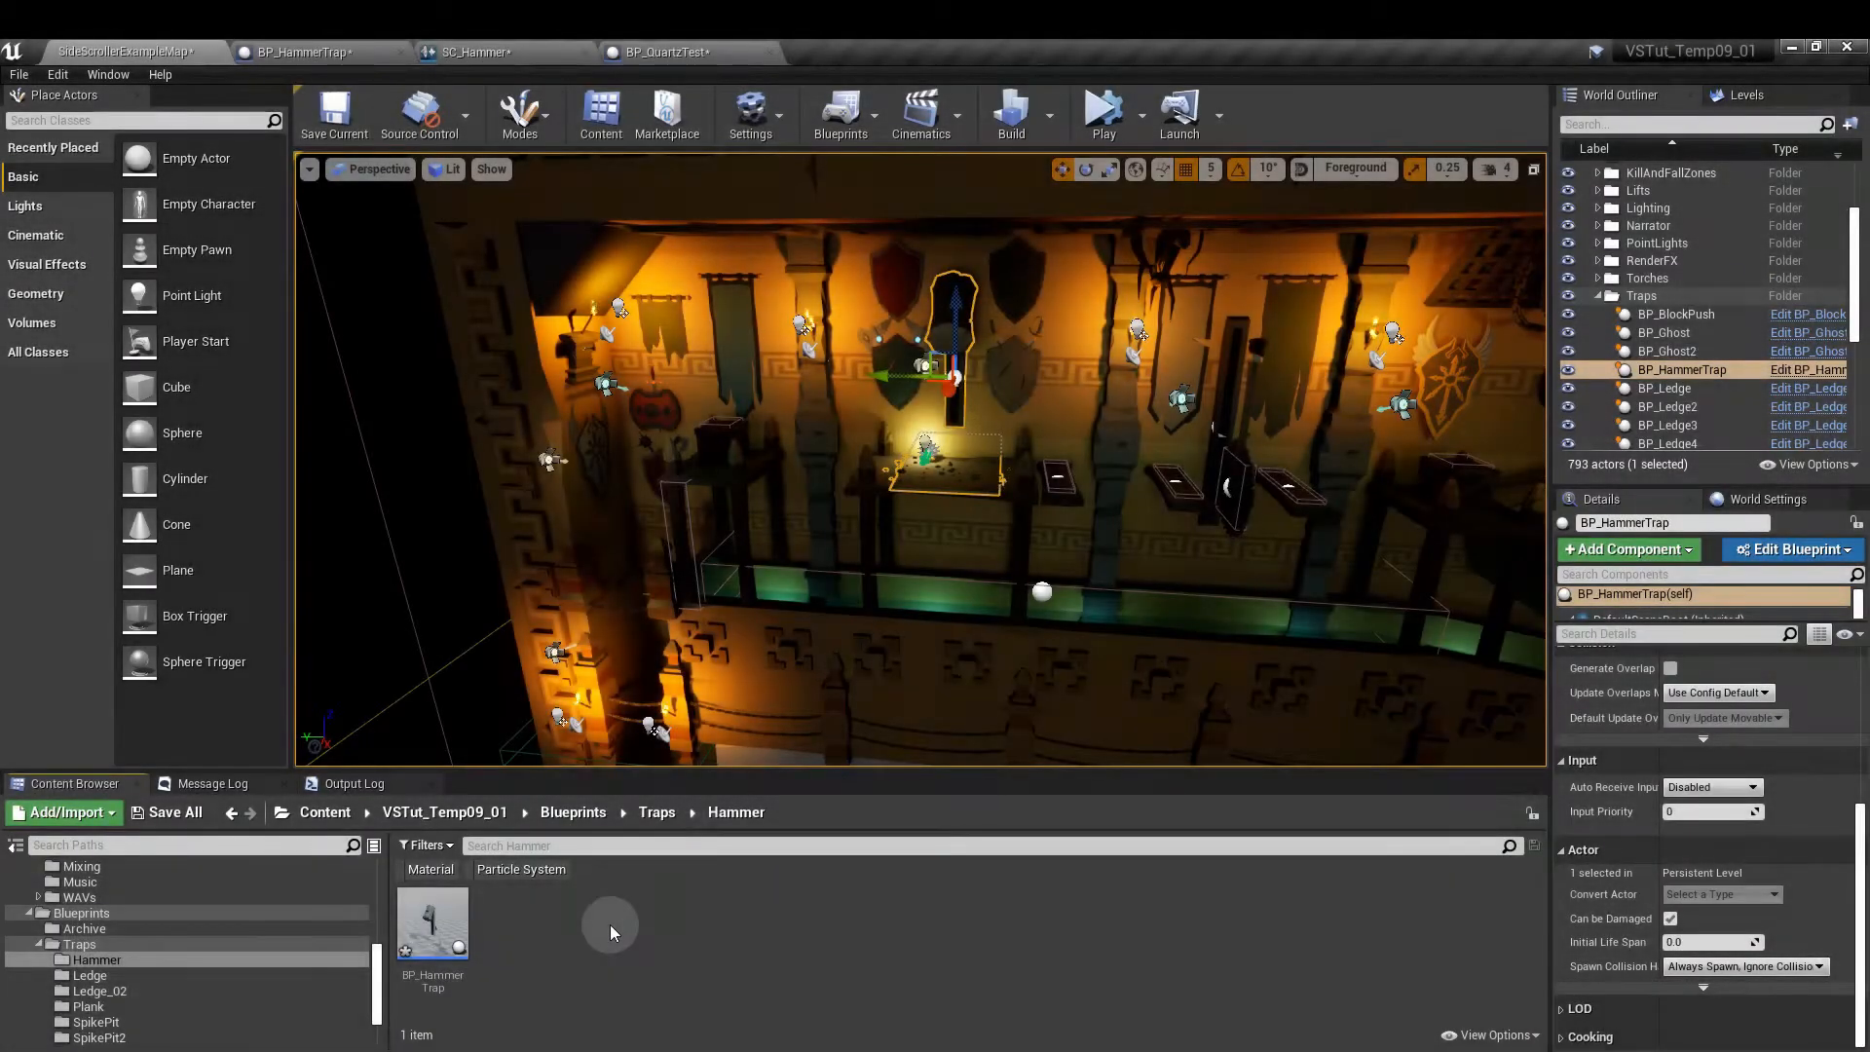
pyautogui.rightClick(610, 925)
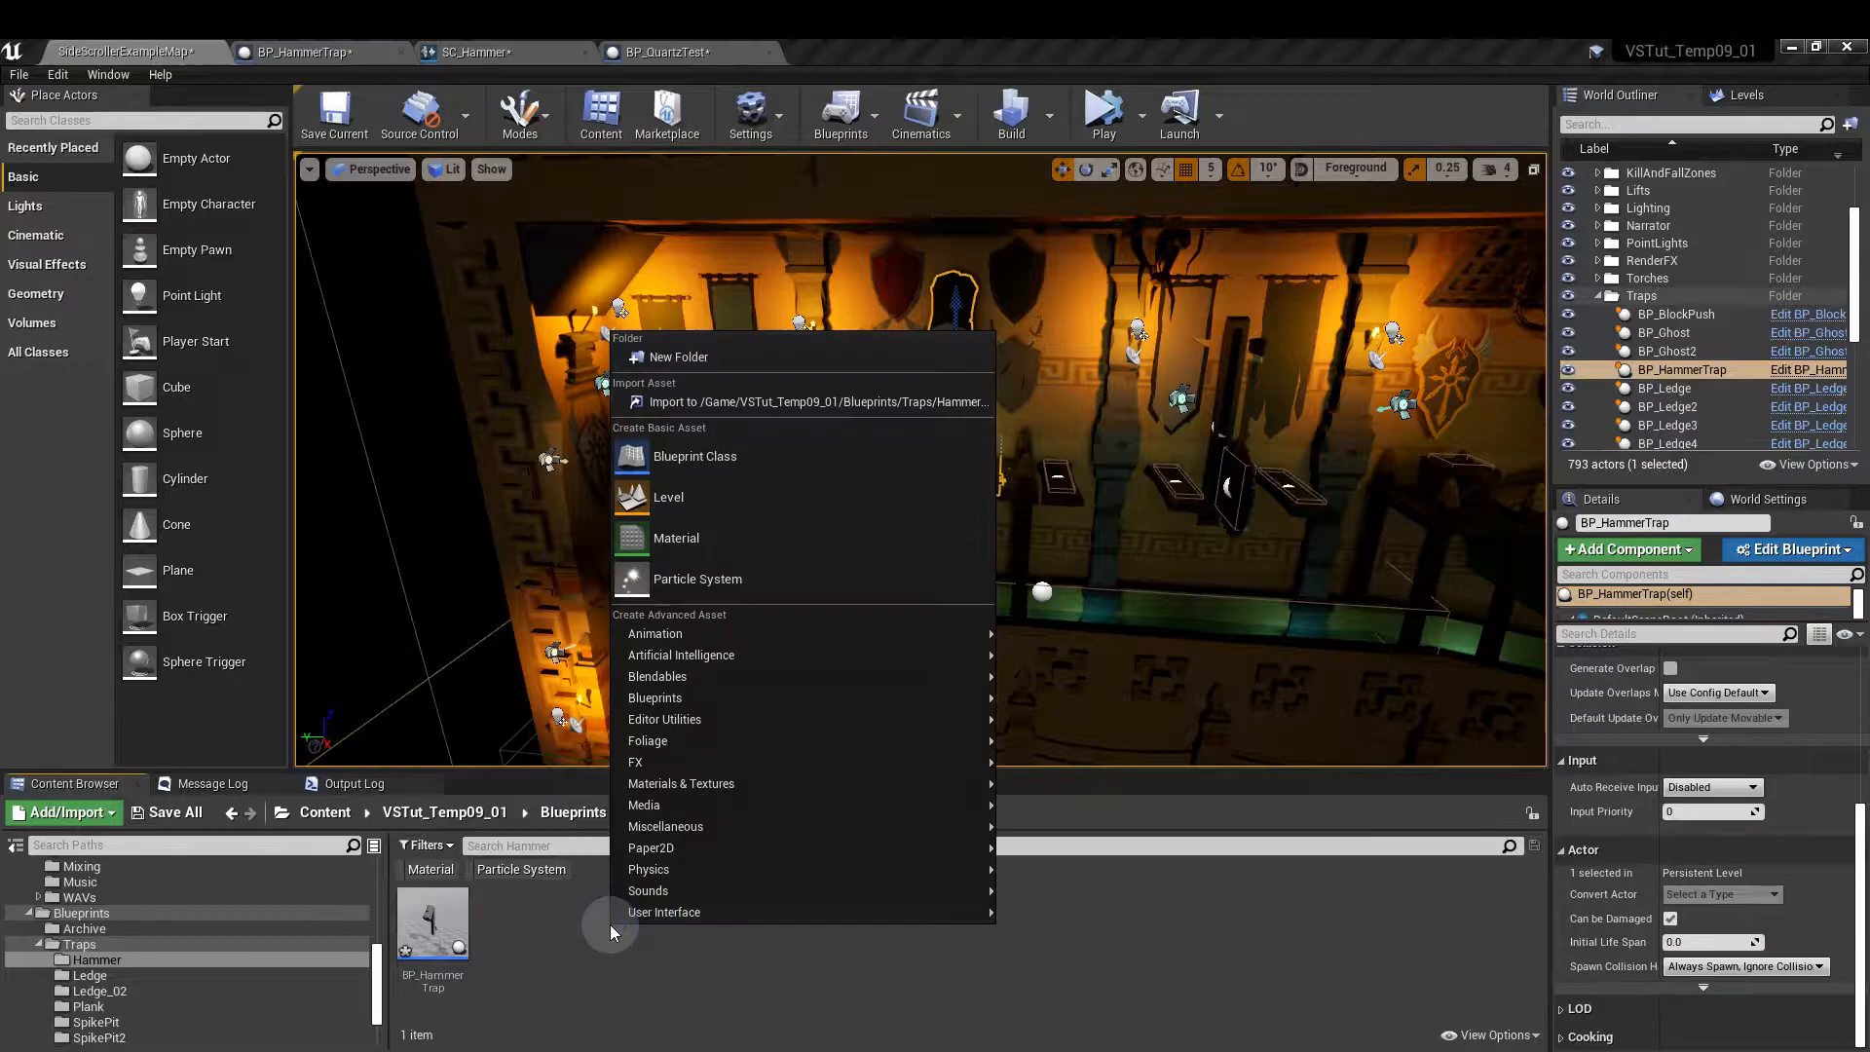
pyautogui.click(795, 450)
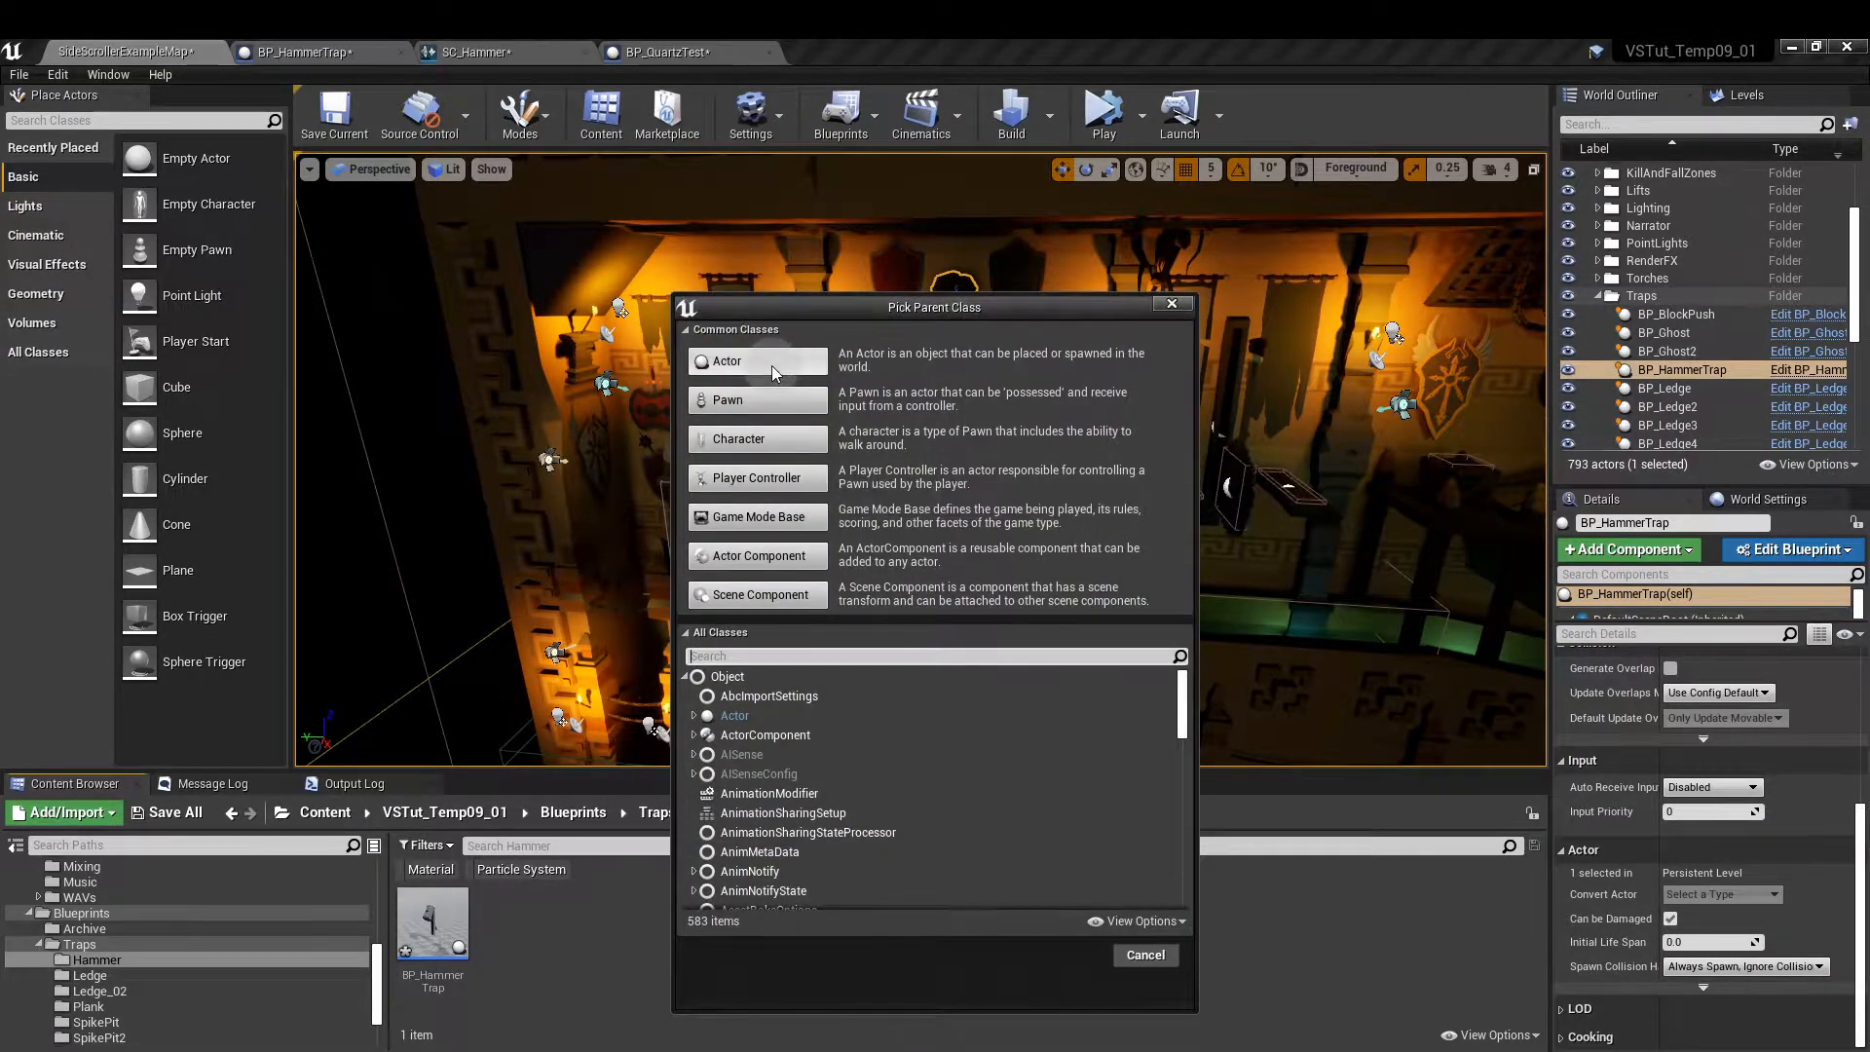
pyautogui.click(1166, 958)
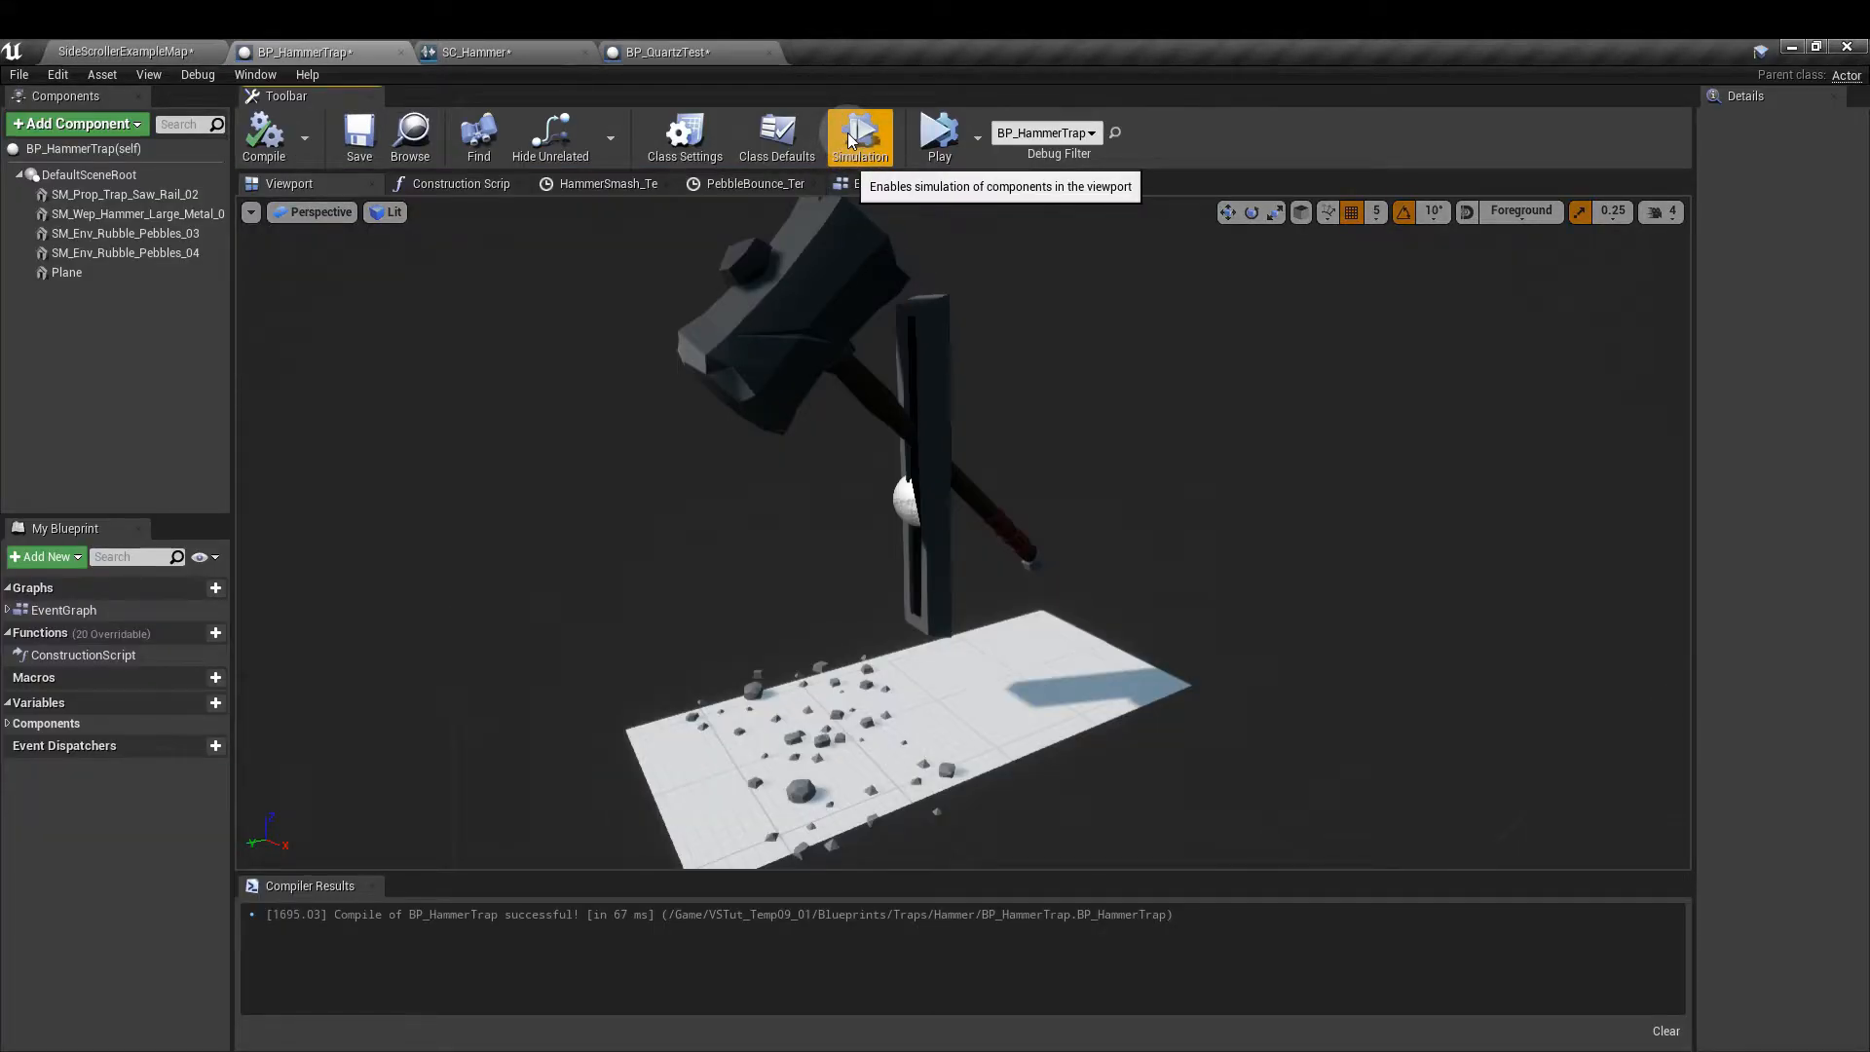
# - Simulate the hammer trap blueprint and examine the Sequence, HammerSmash timeline, hammer mesh reference and Pebbles nodes in its event graph
pyautogui.click(849, 139)
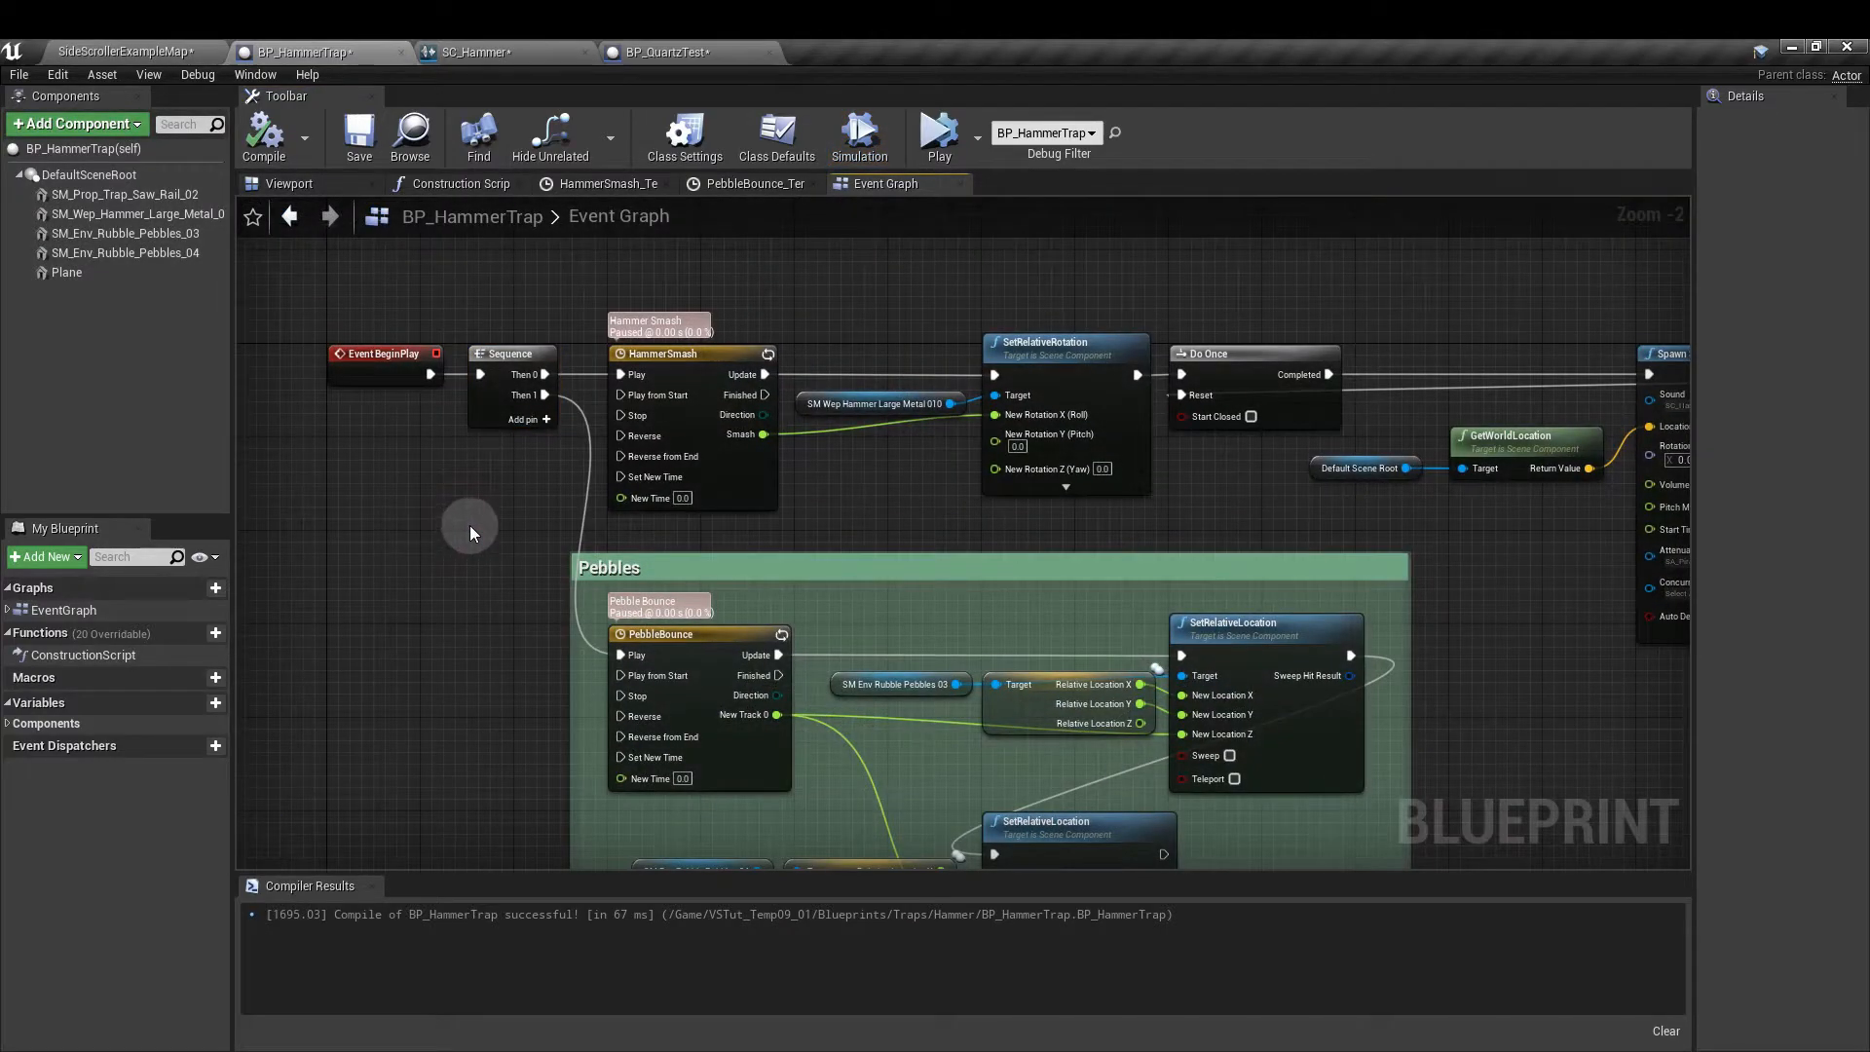
pyautogui.moveTo(333, 323); pyautogui.dragTo(391, 505)
pyautogui.click(501, 409)
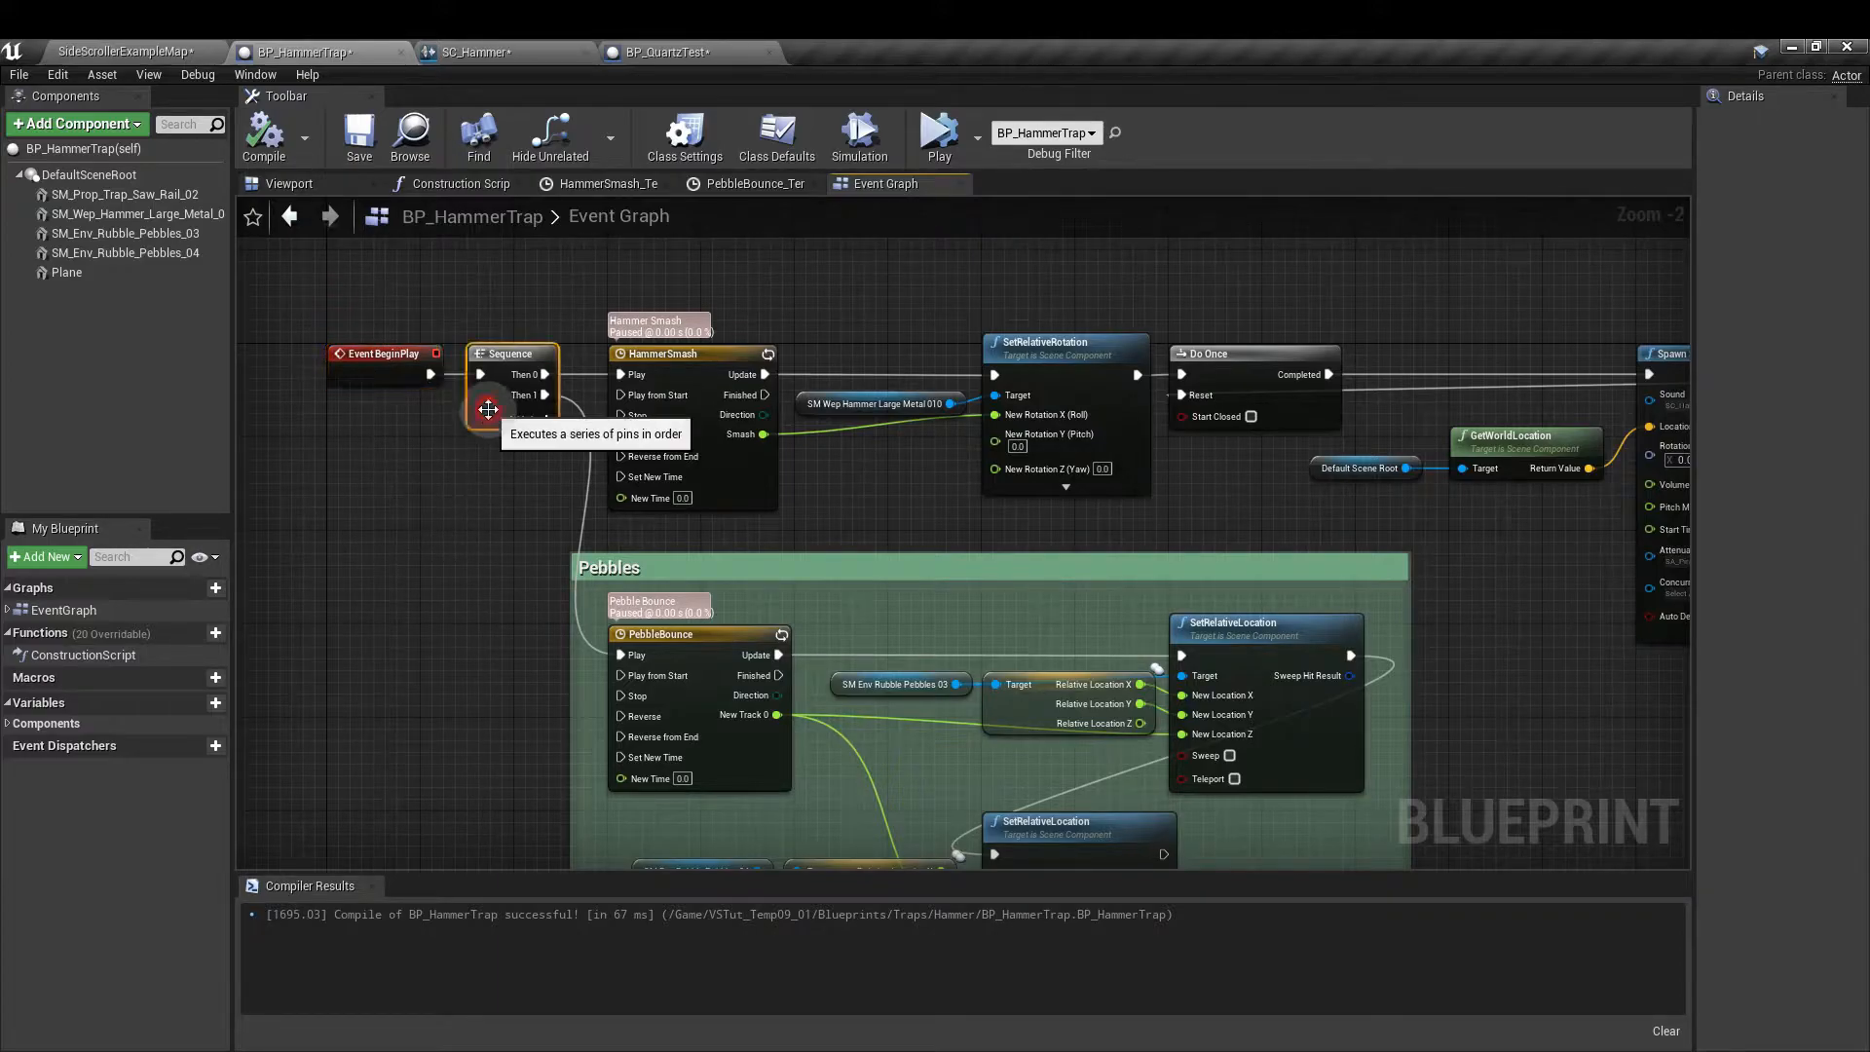
pyautogui.moveTo(509, 586); pyautogui.dragTo(363, 363, button='right')
pyautogui.moveTo(360, 364); pyautogui.dragTo(1361, 717)
pyautogui.click(374, 316)
pyautogui.moveTo(374, 315); pyautogui.dragTo(421, 586, button='right')
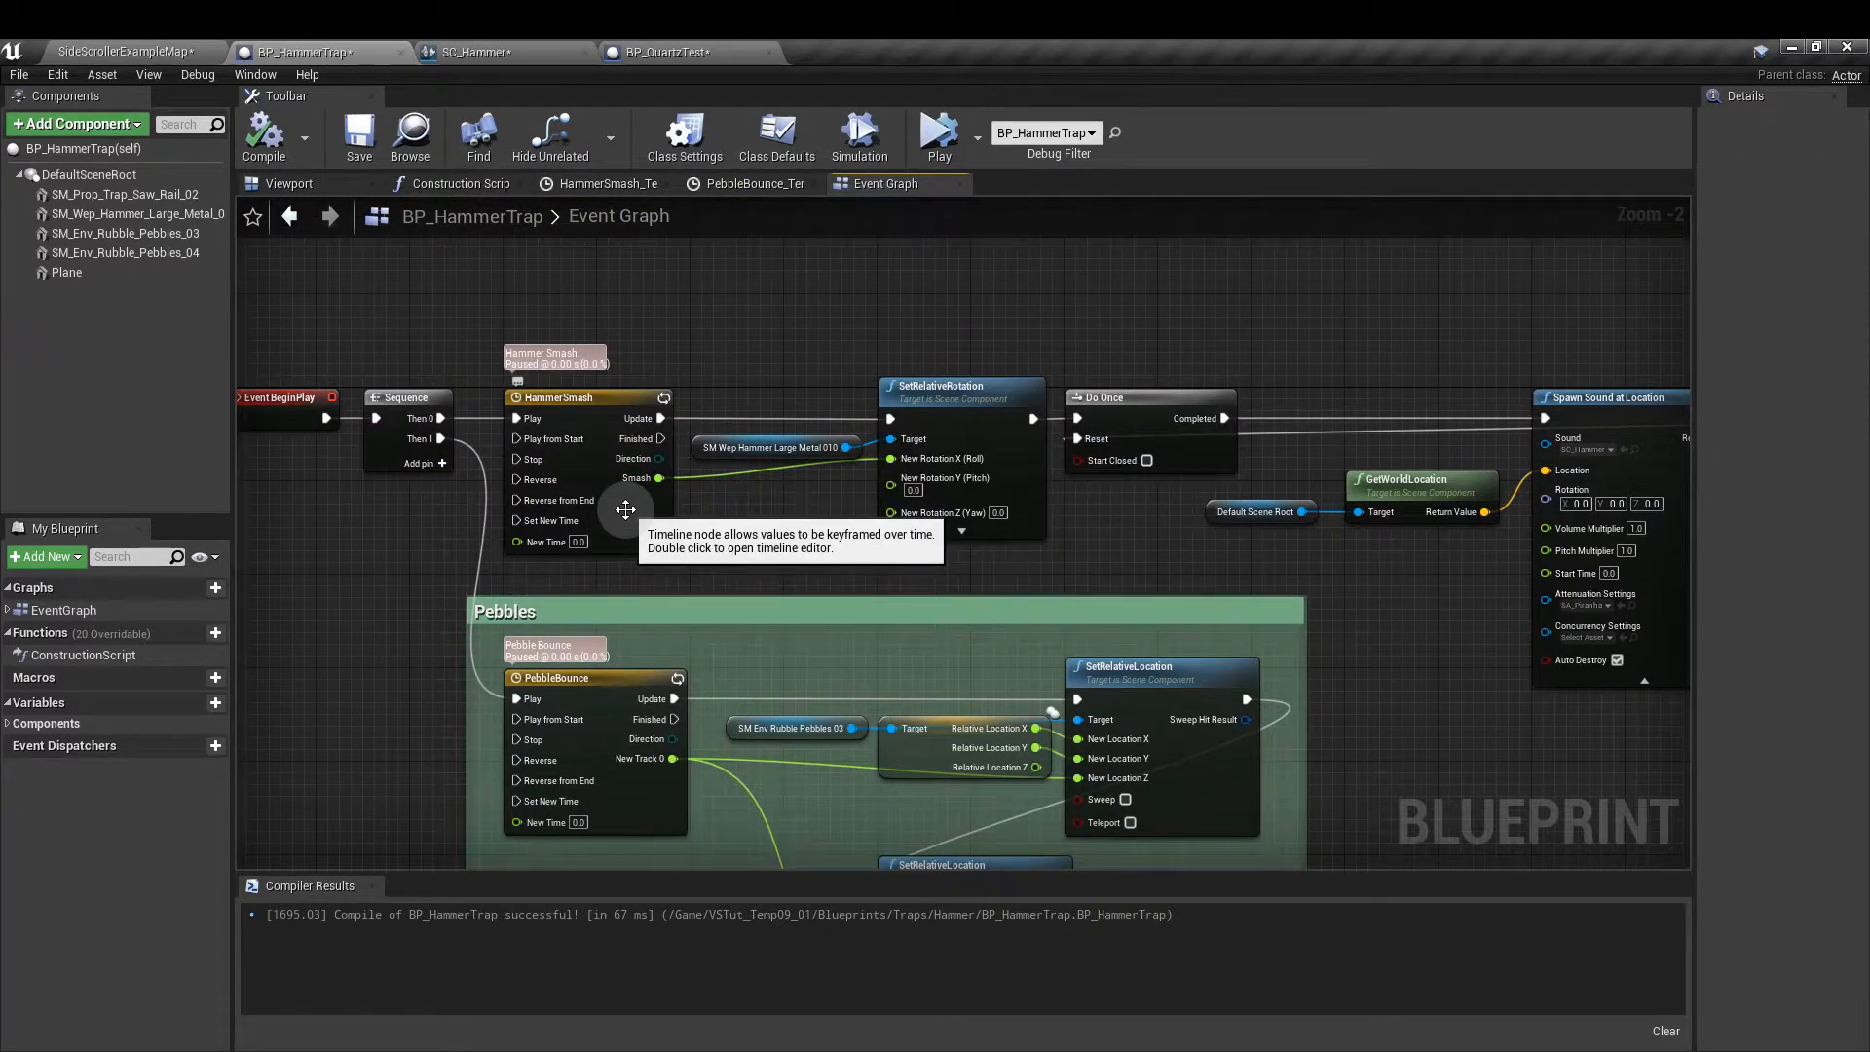
pyautogui.click(769, 447)
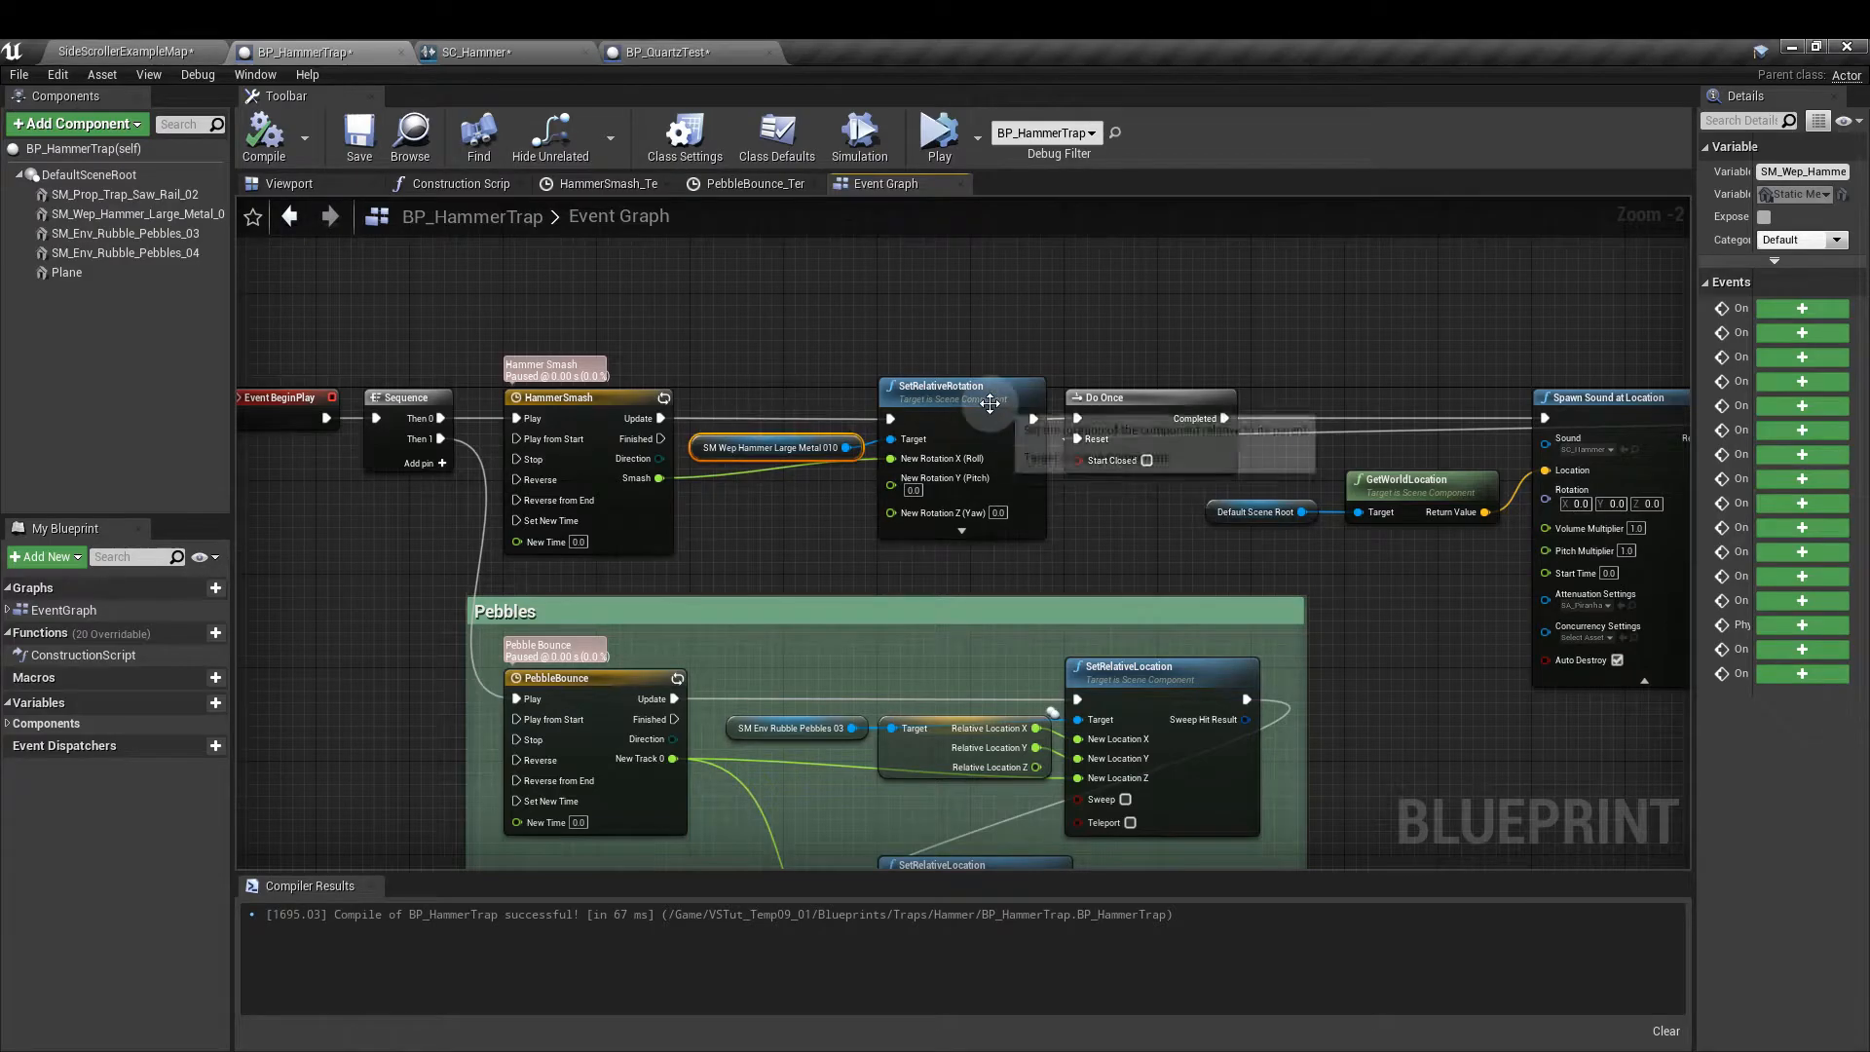
pyautogui.click(941, 386)
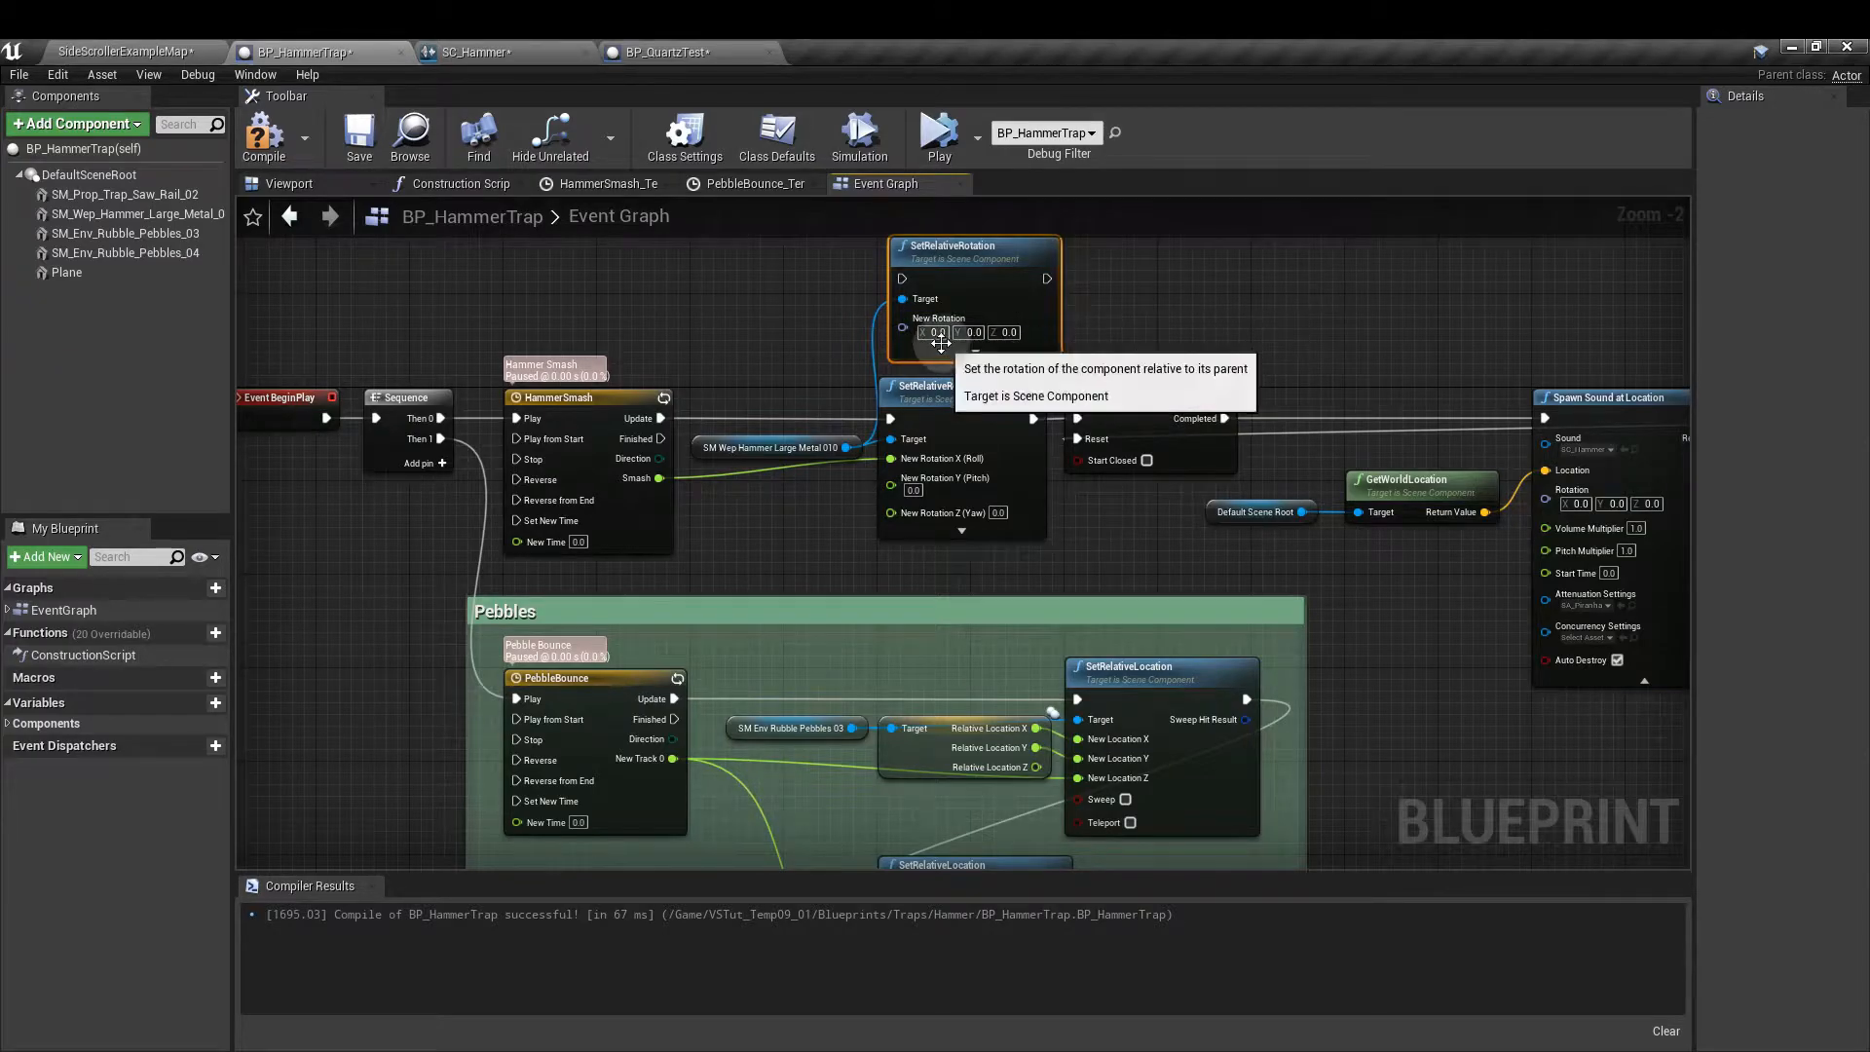
pyautogui.rightClick(904, 329)
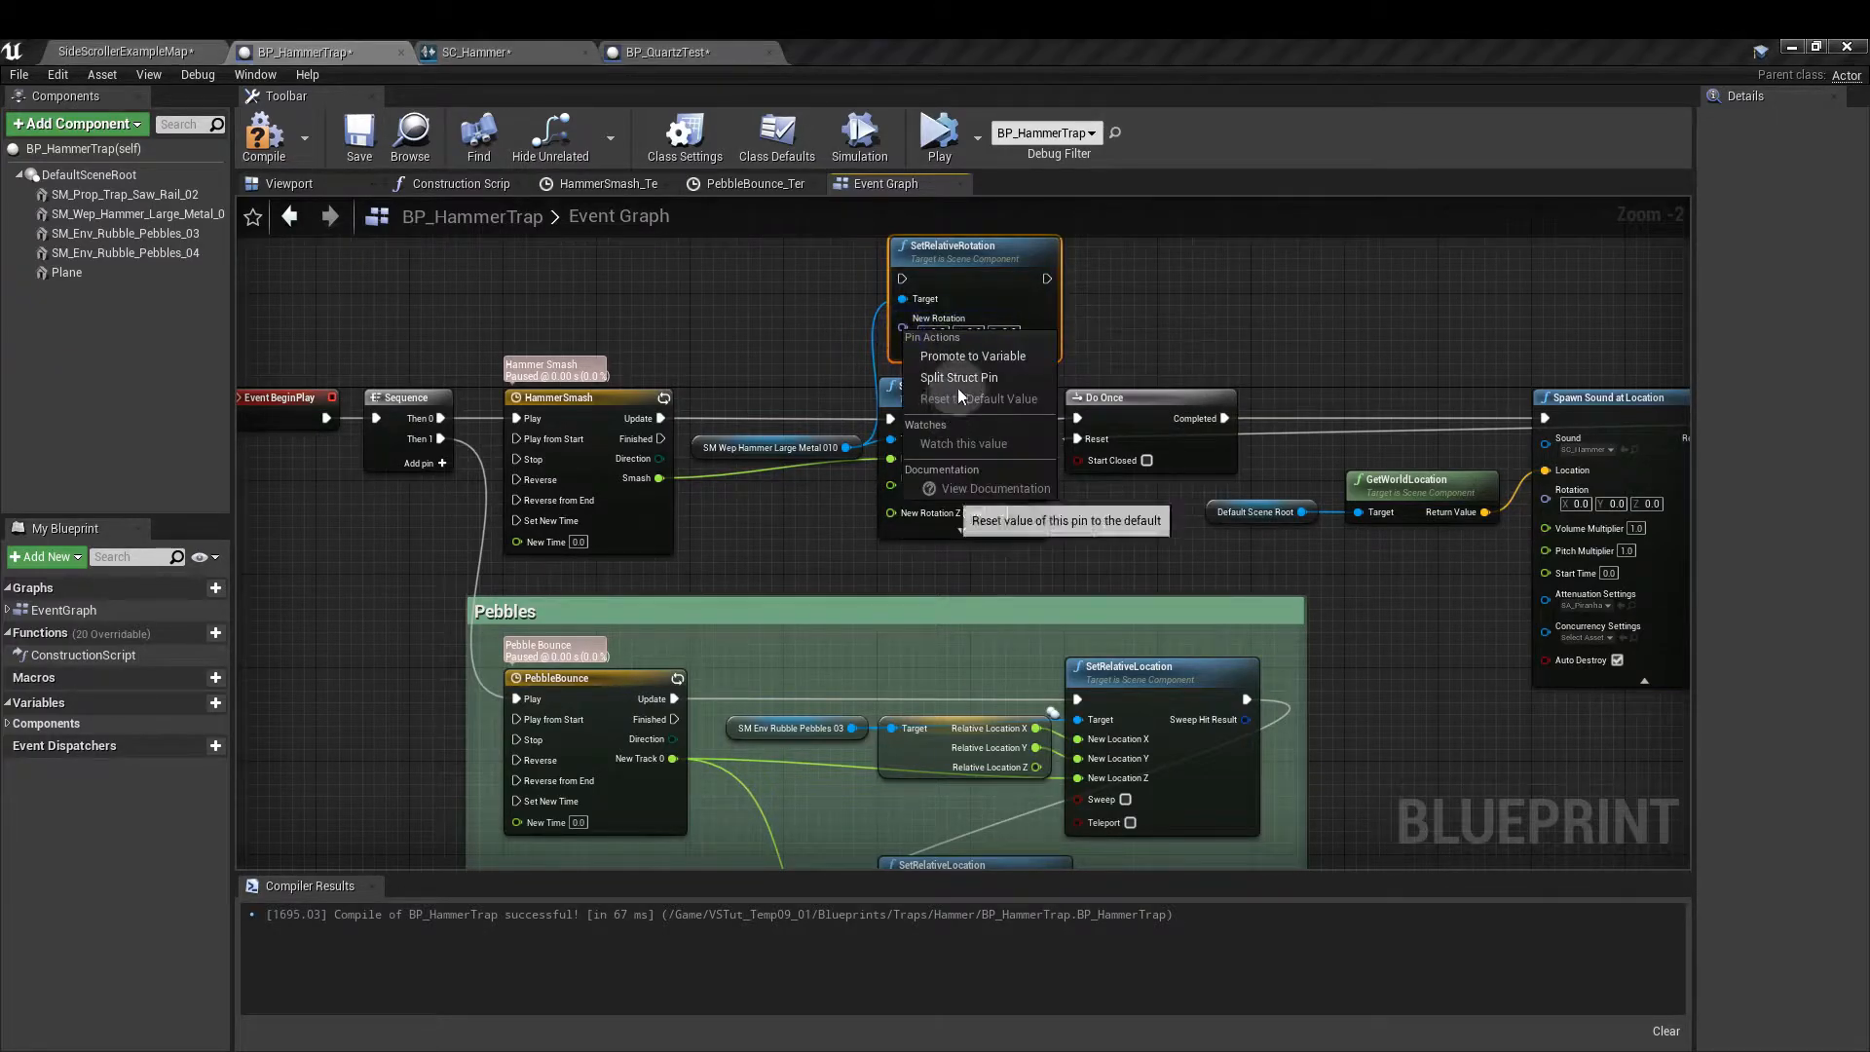
pyautogui.click(1020, 265)
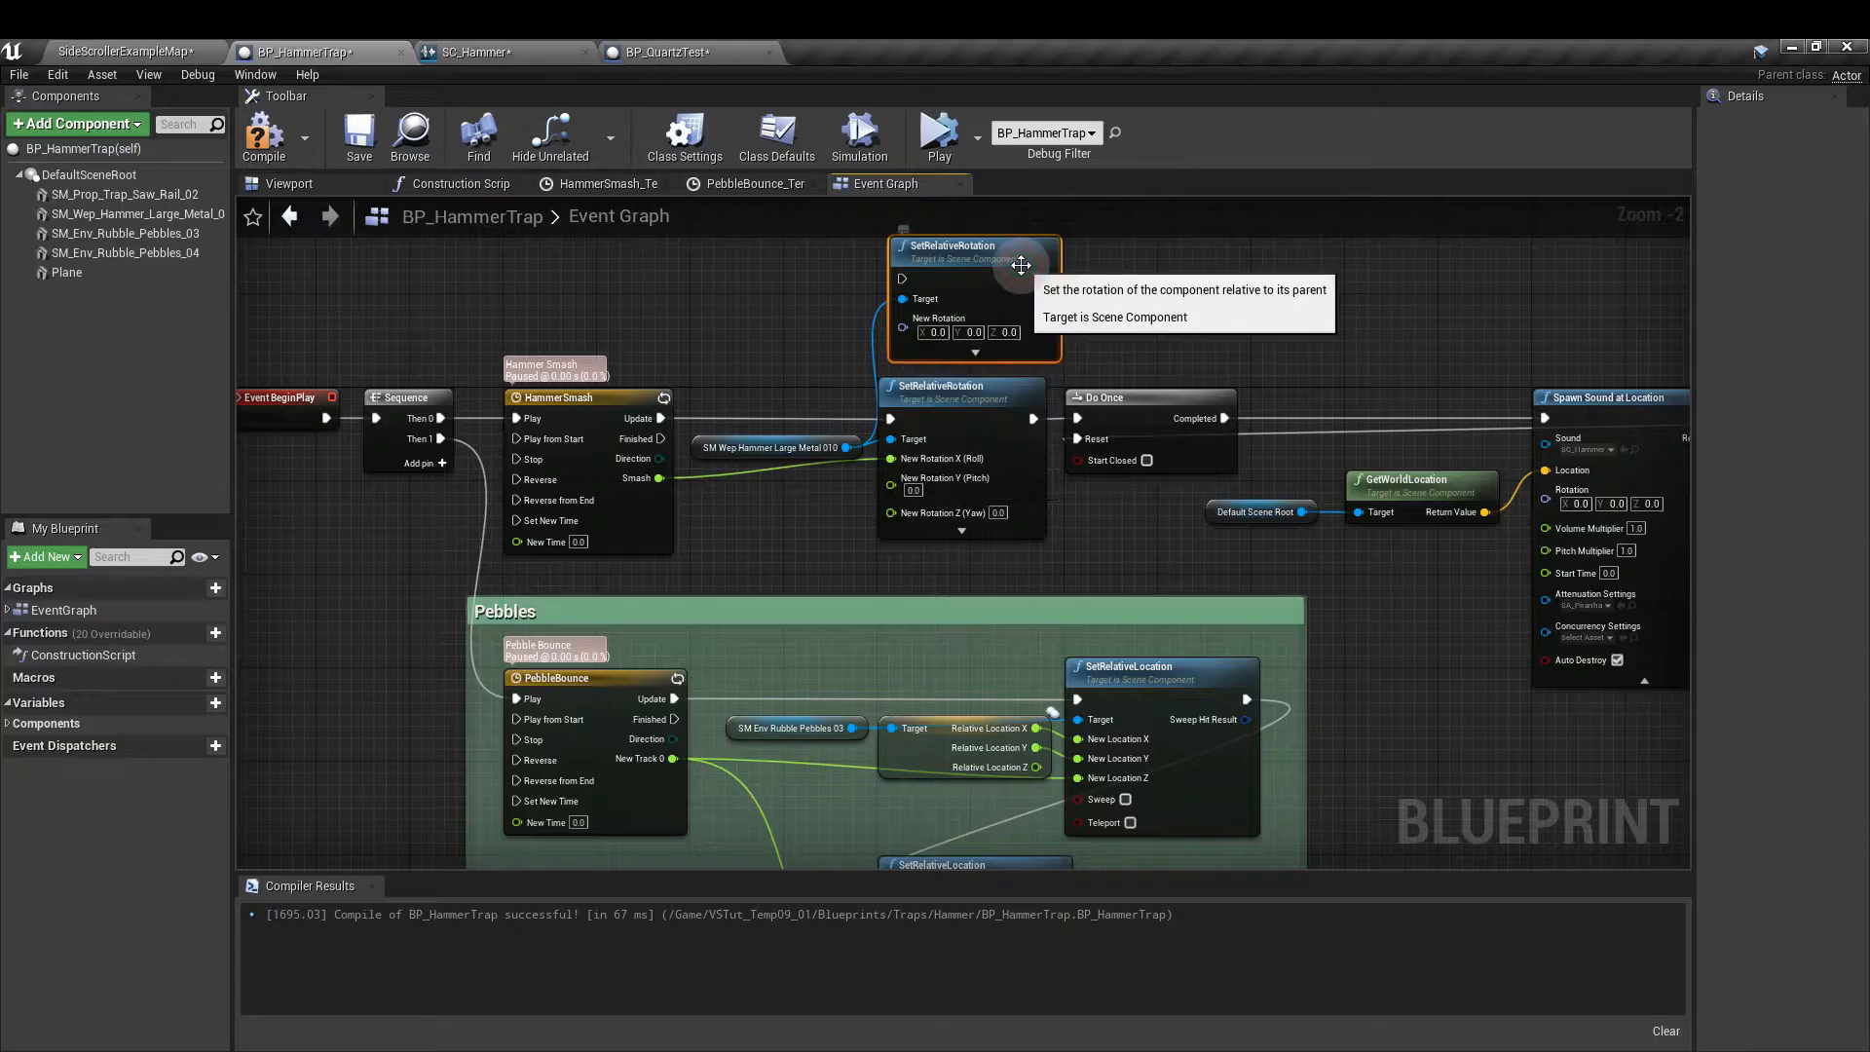
pyautogui.press('Delete')
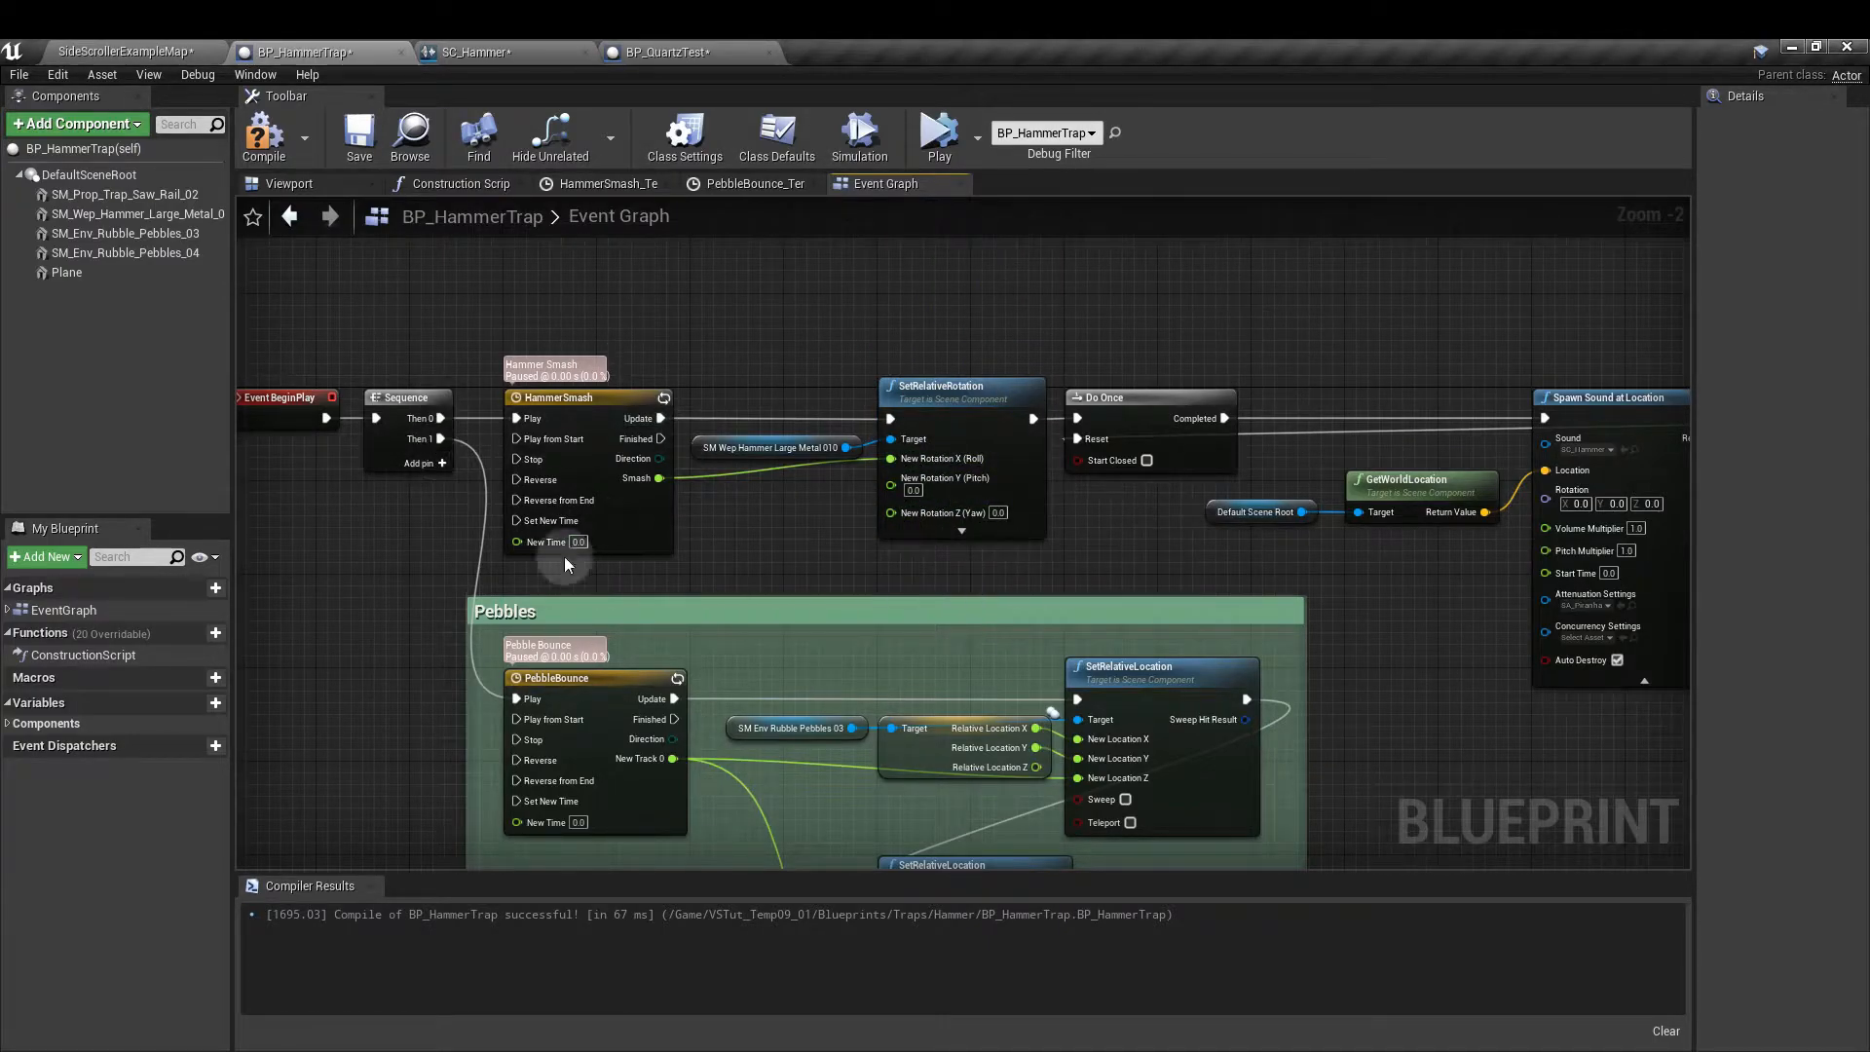
# - Examine the SetRelativeRotation, Do Once, GetWorldLocation, Spawn Sound at Location and Delay nodes, including the delay duration
pyautogui.moveTo(1302, 370); pyautogui.dragTo(800, 388, button='right')
pyautogui.click(467, 414)
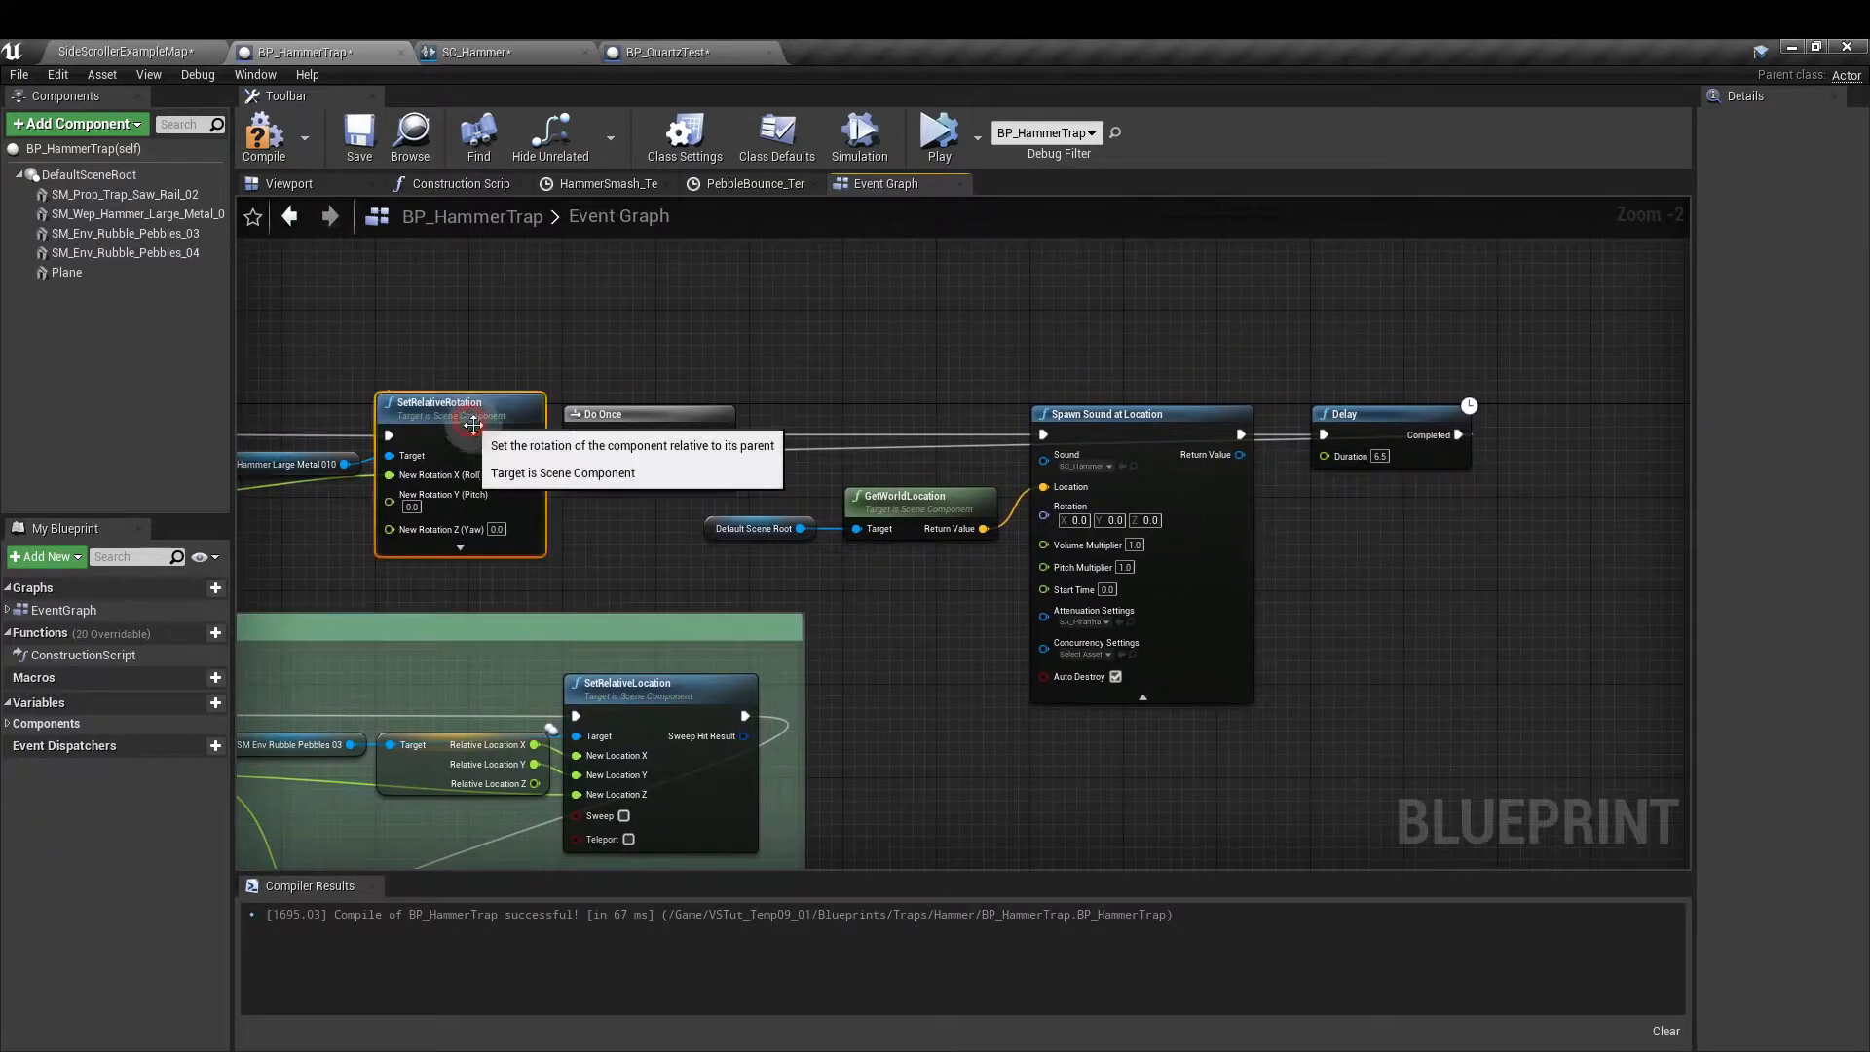
pyautogui.click(623, 416)
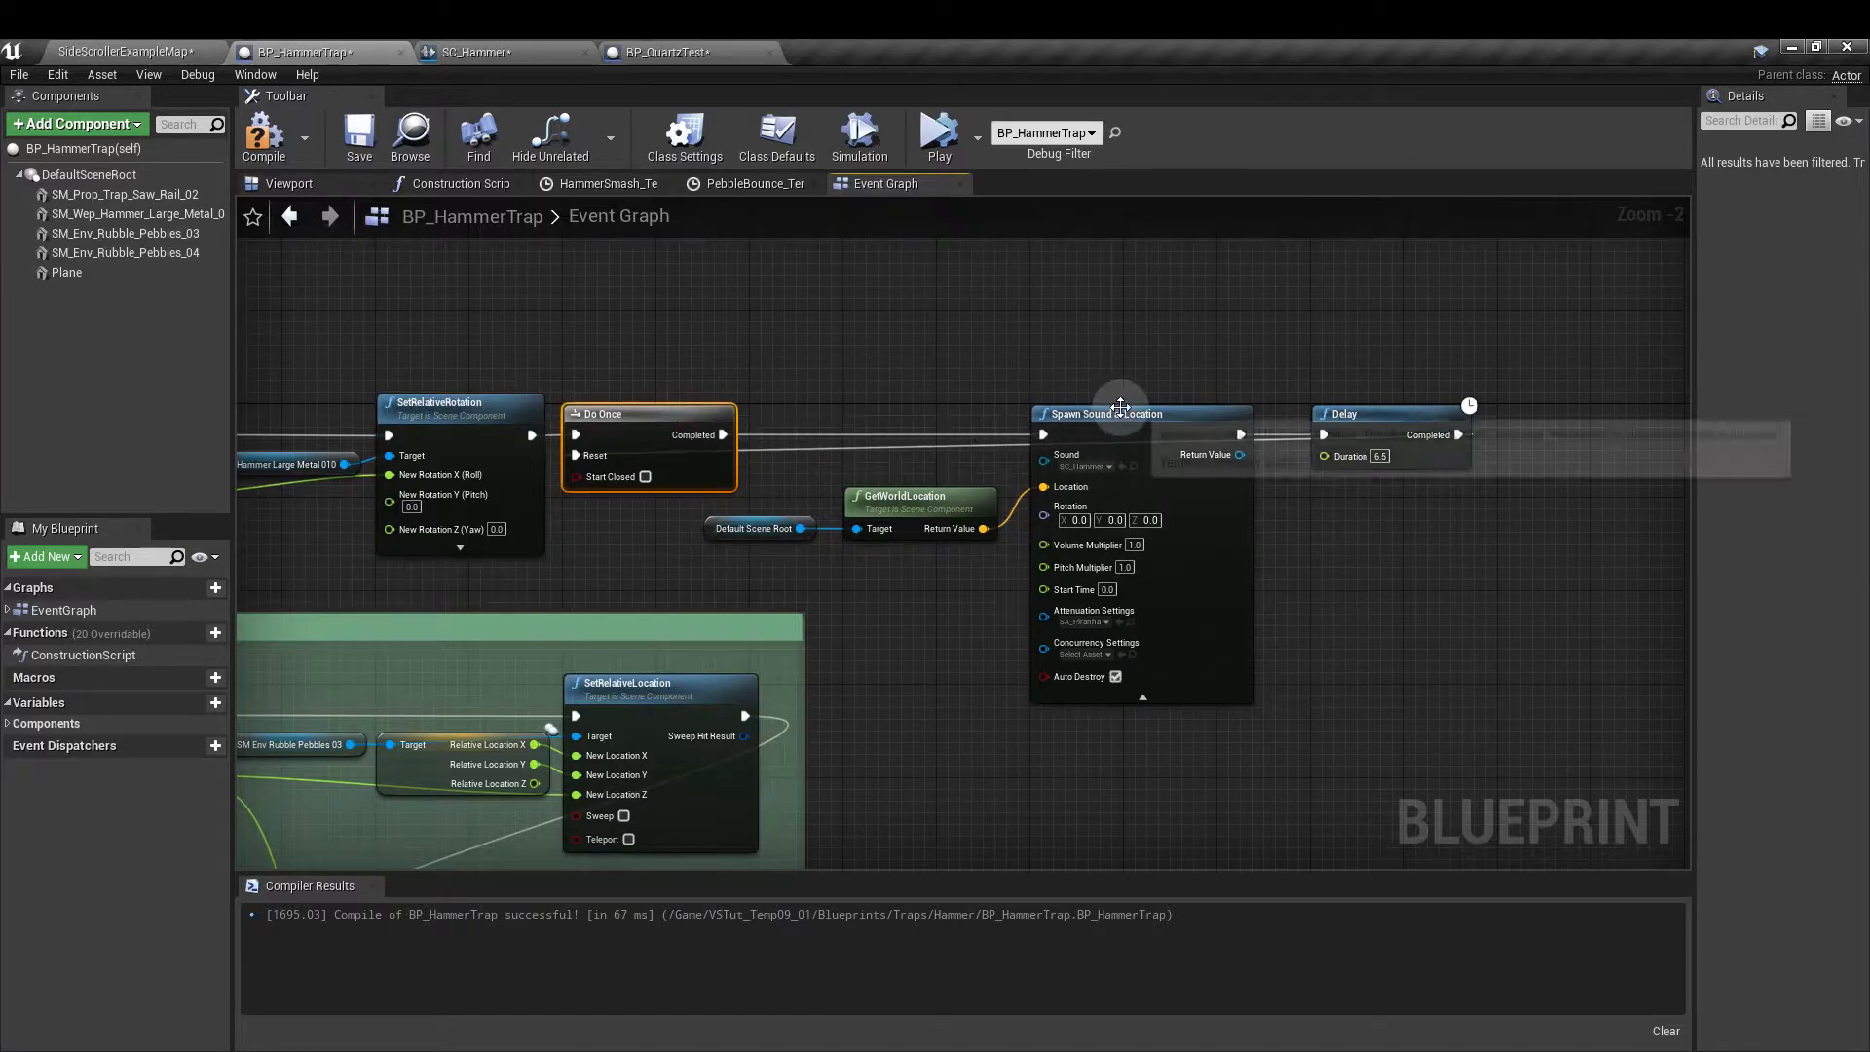
pyautogui.click(1121, 423)
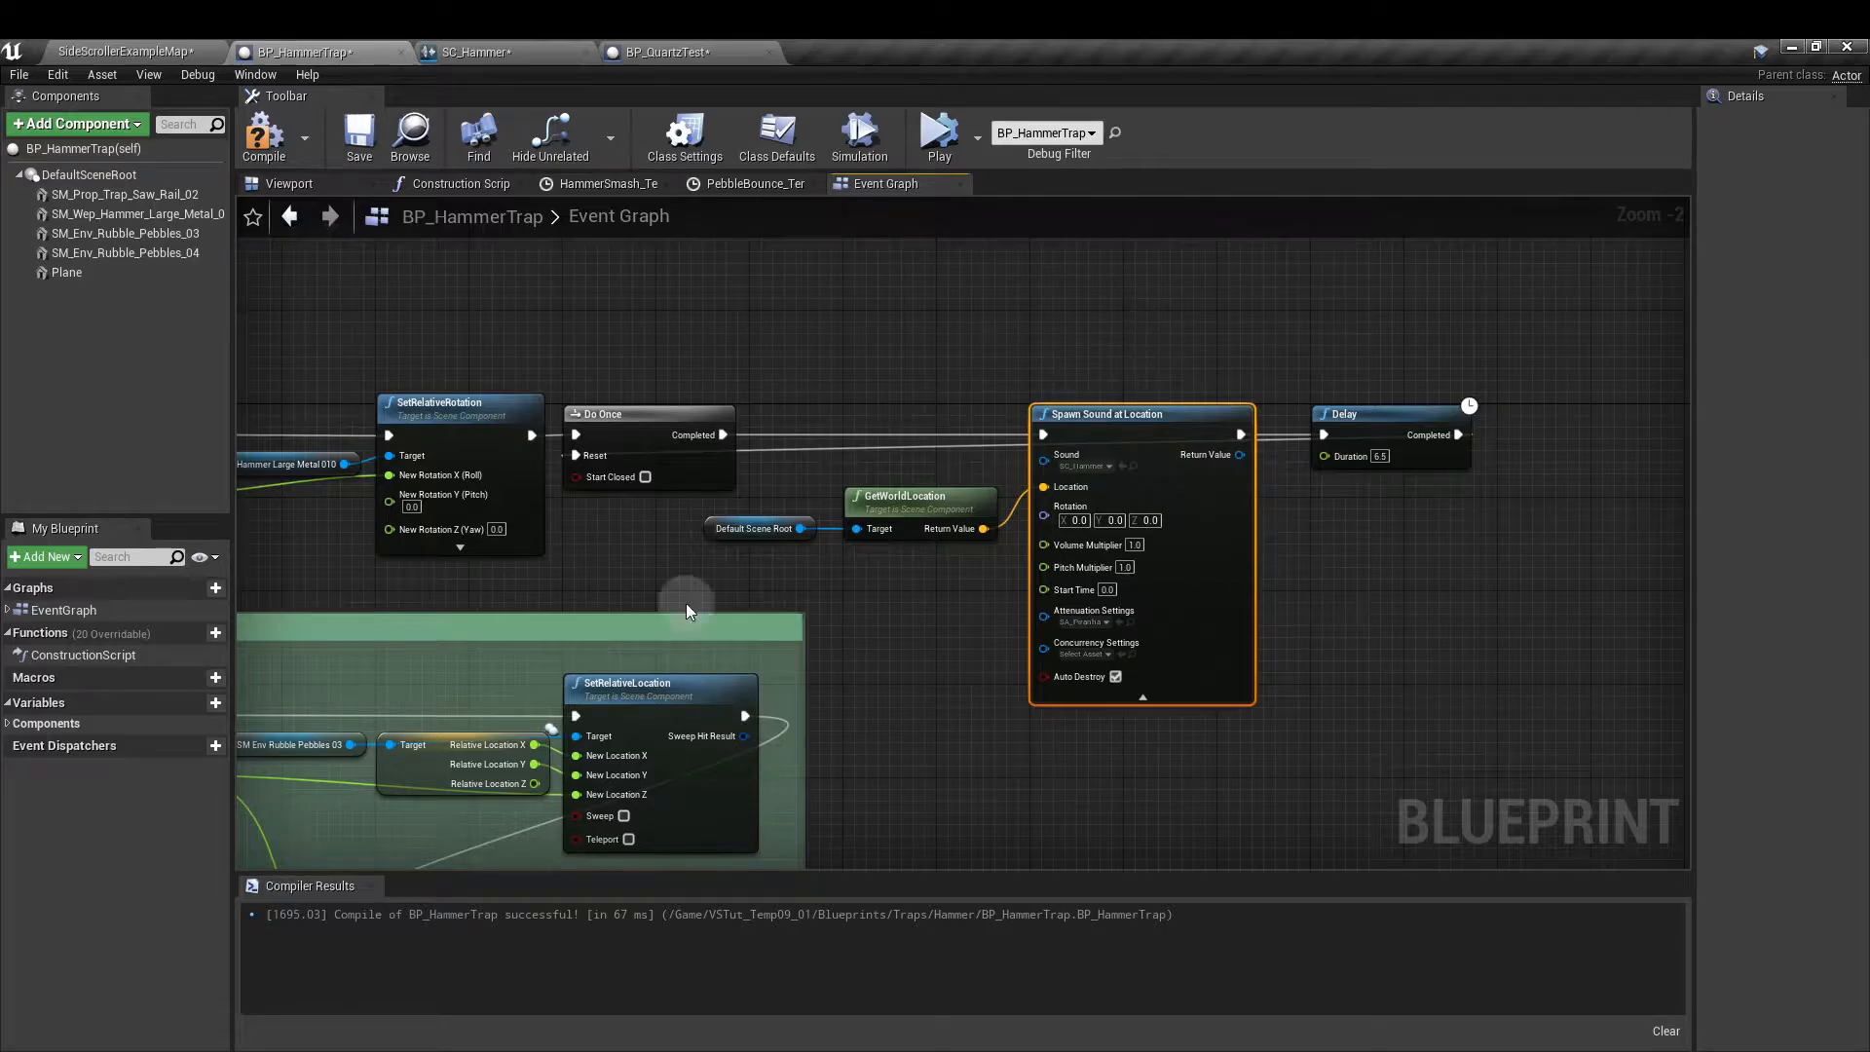
pyautogui.click(751, 528)
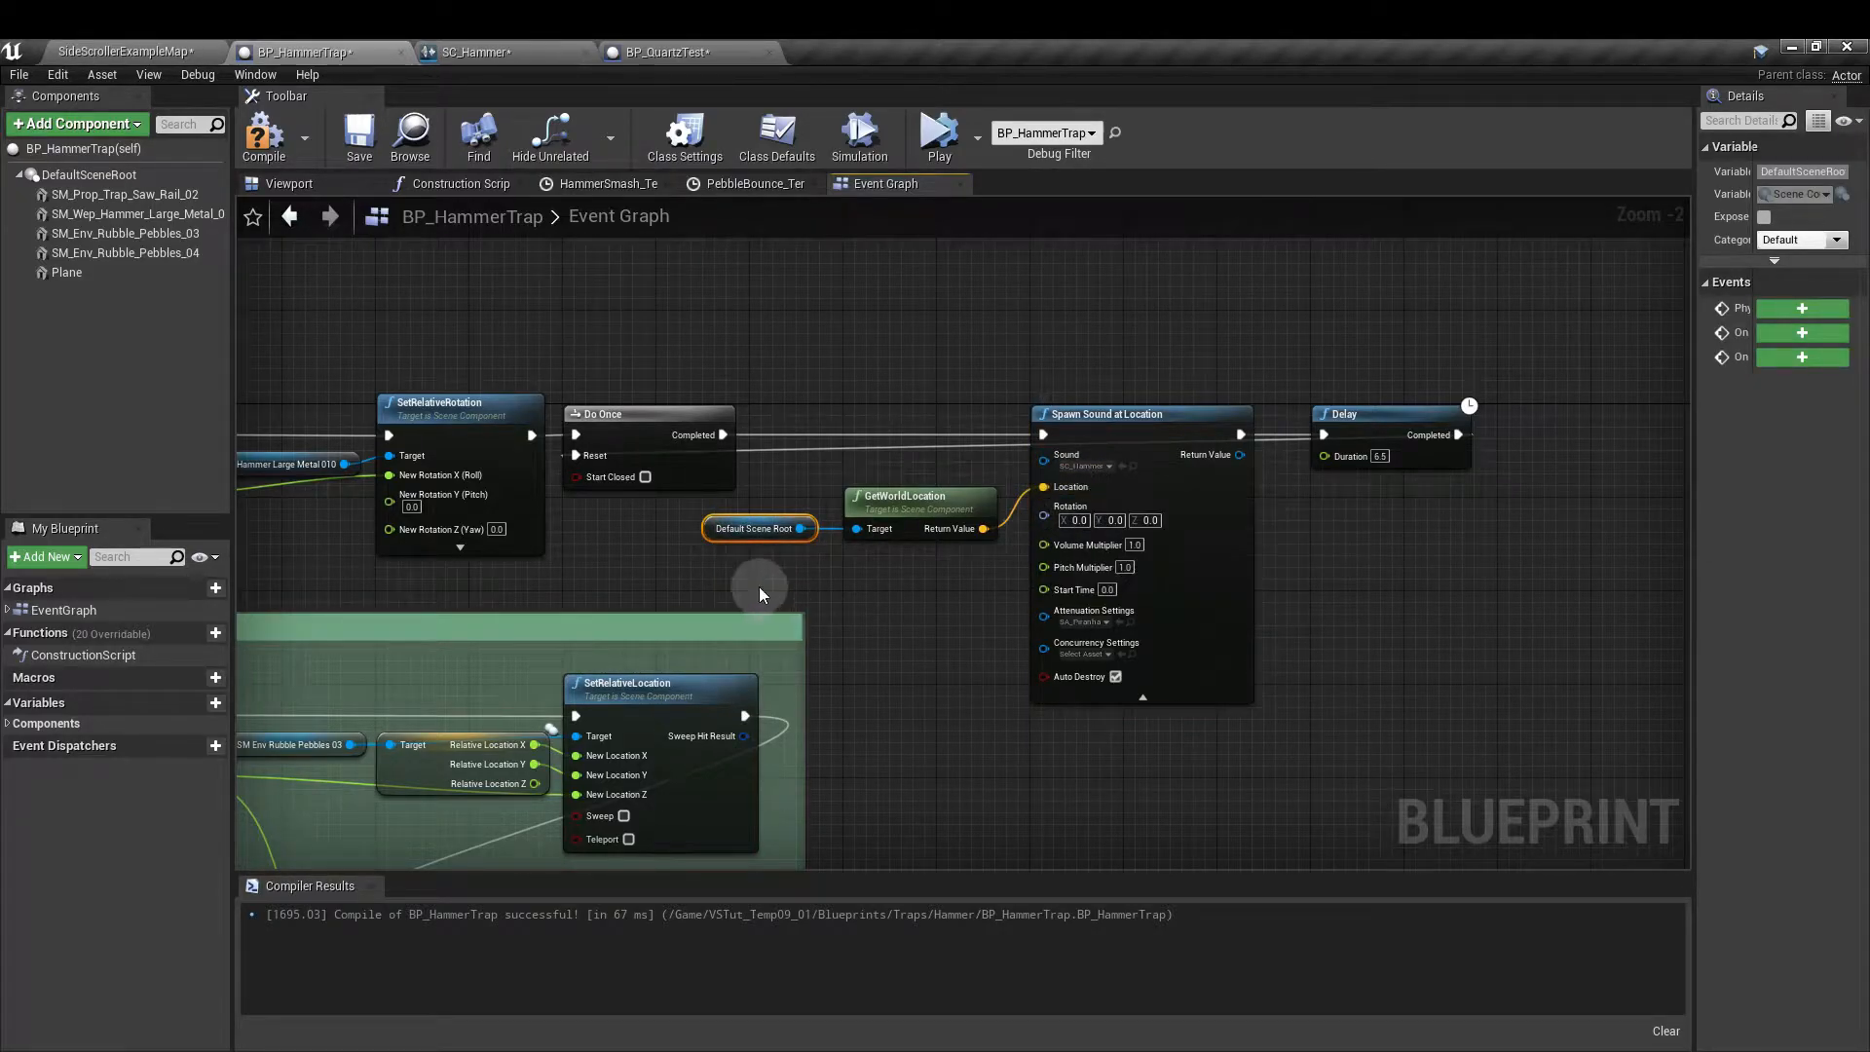
pyautogui.click(937, 618)
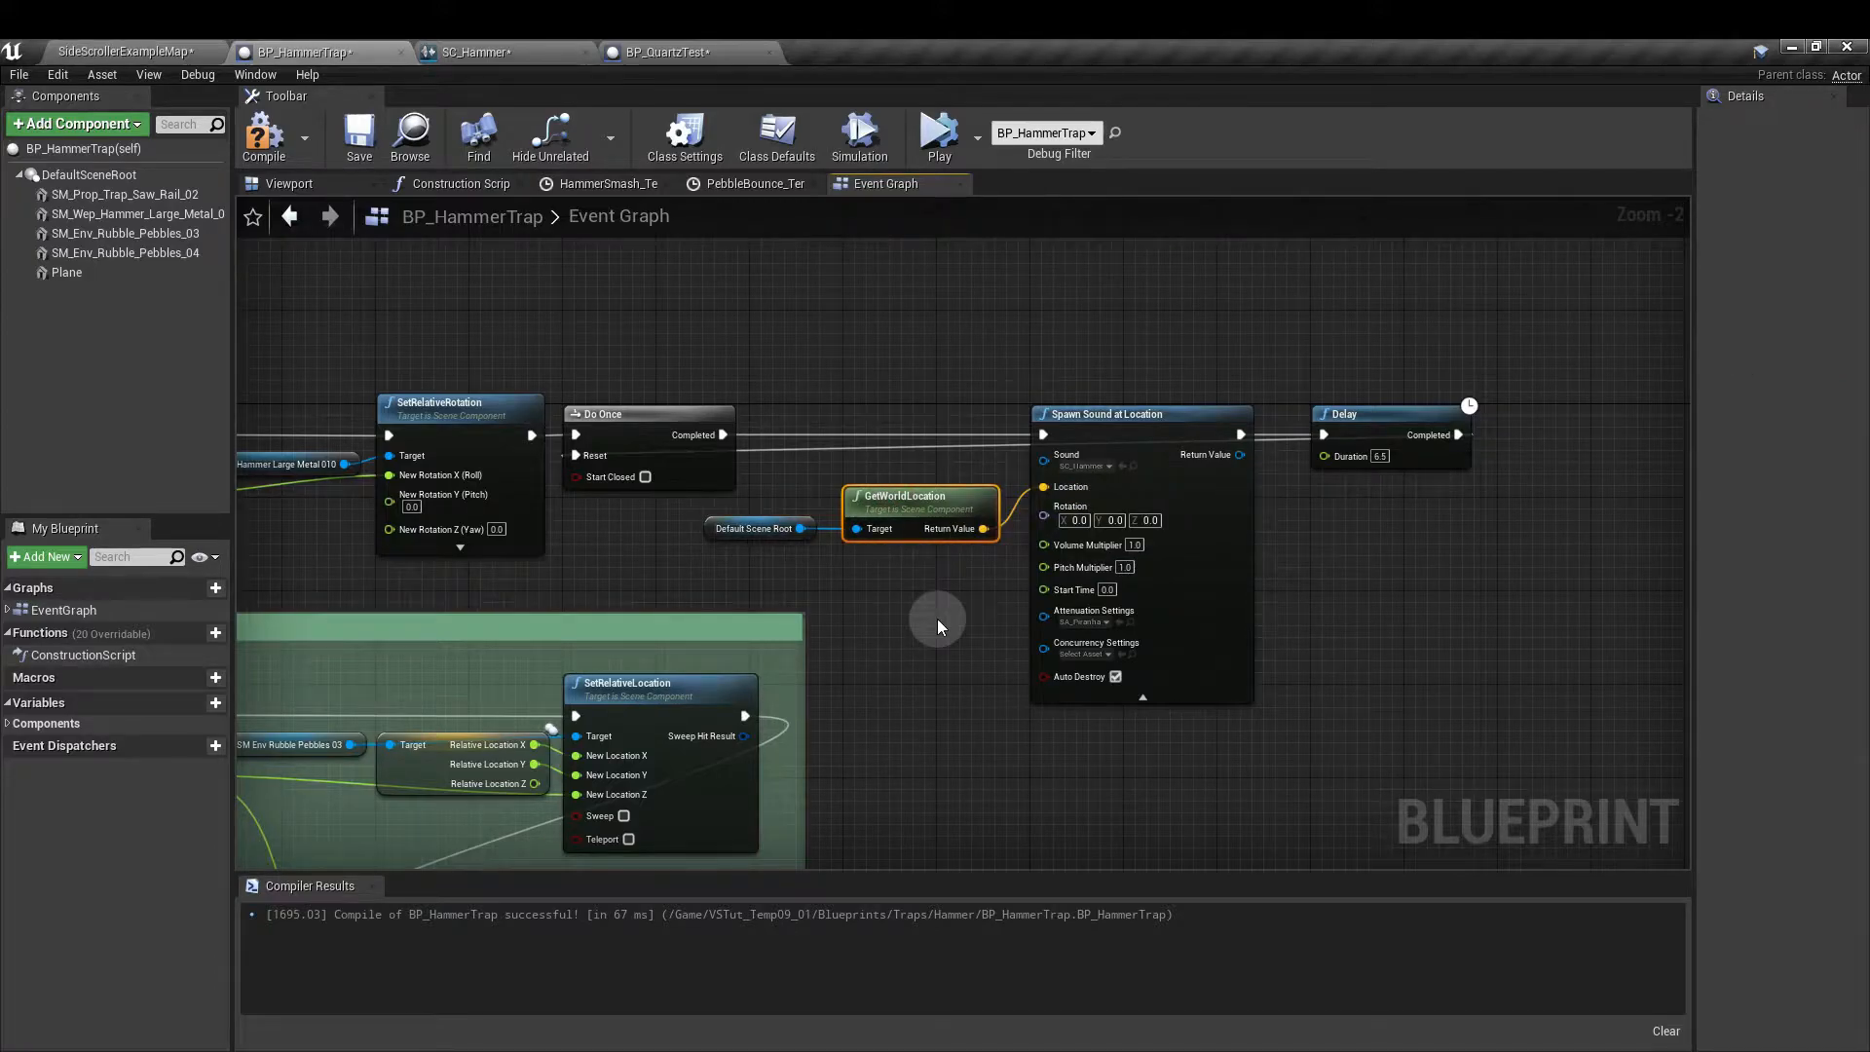
pyautogui.click(1348, 419)
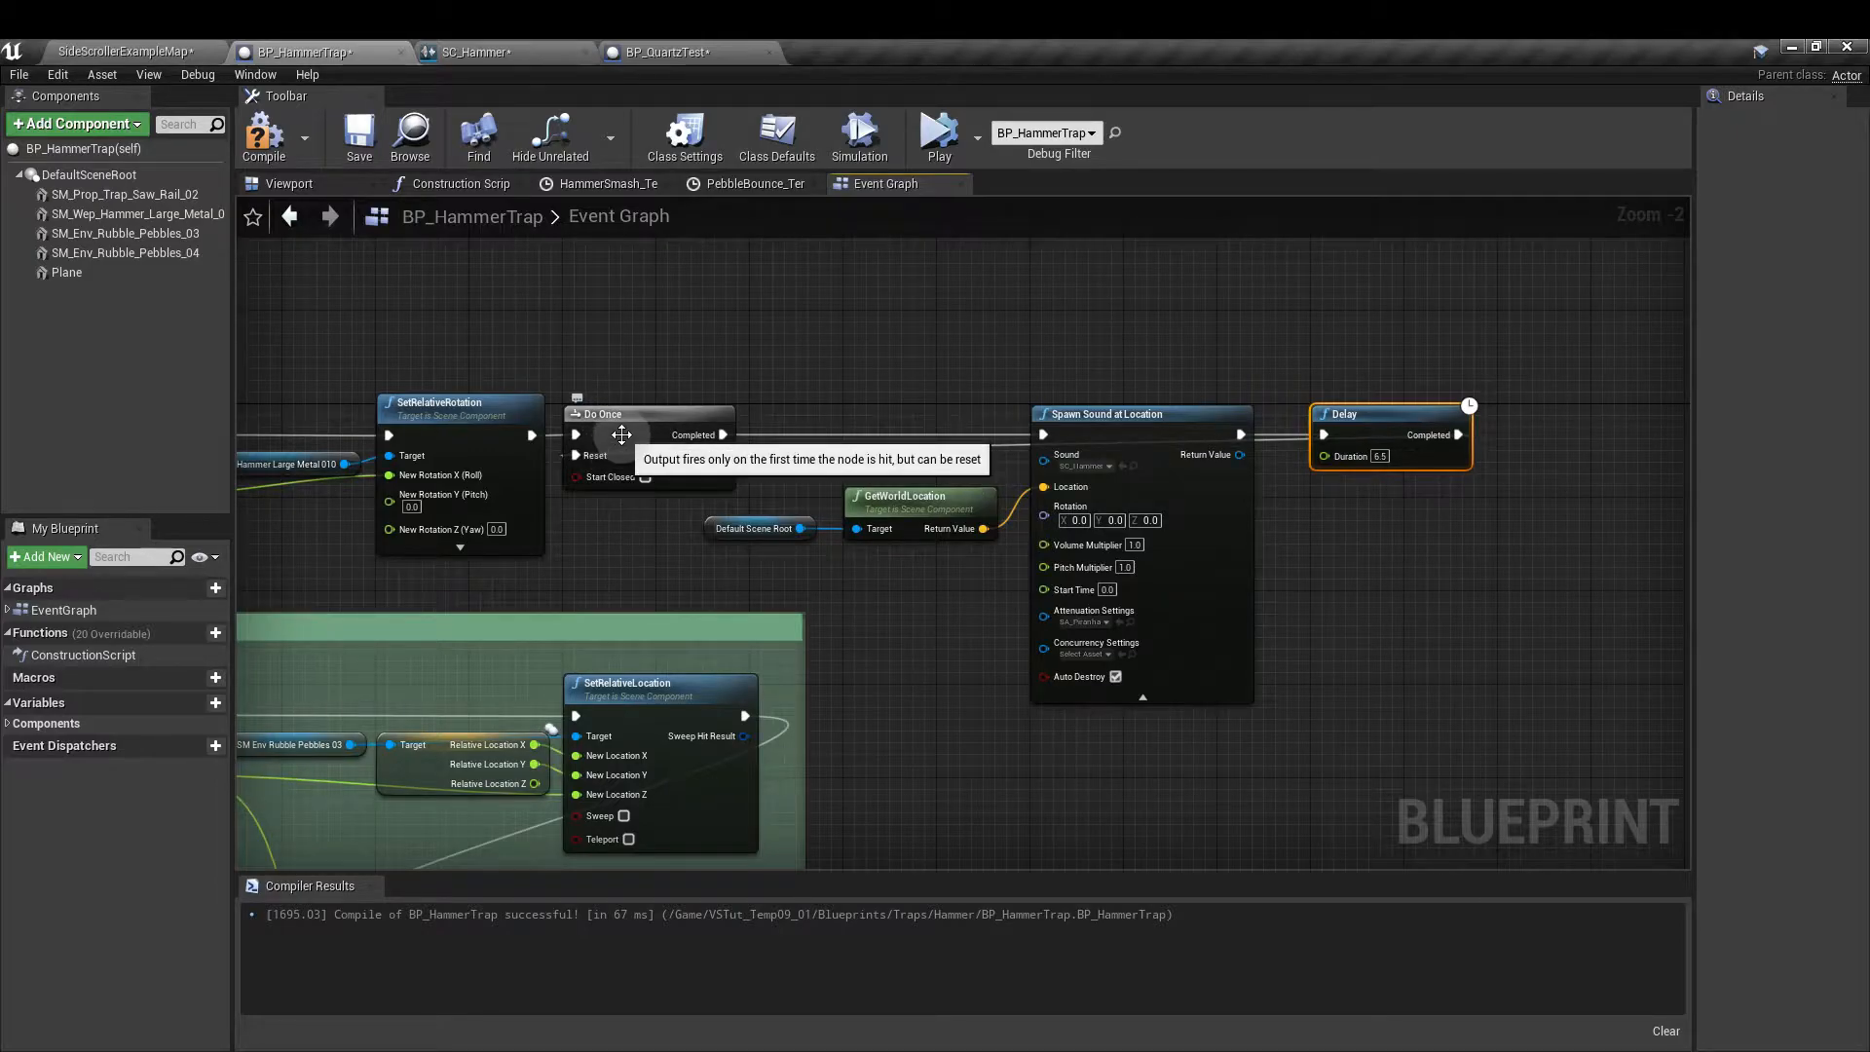
pyautogui.click(612, 416)
pyautogui.click(1379, 456)
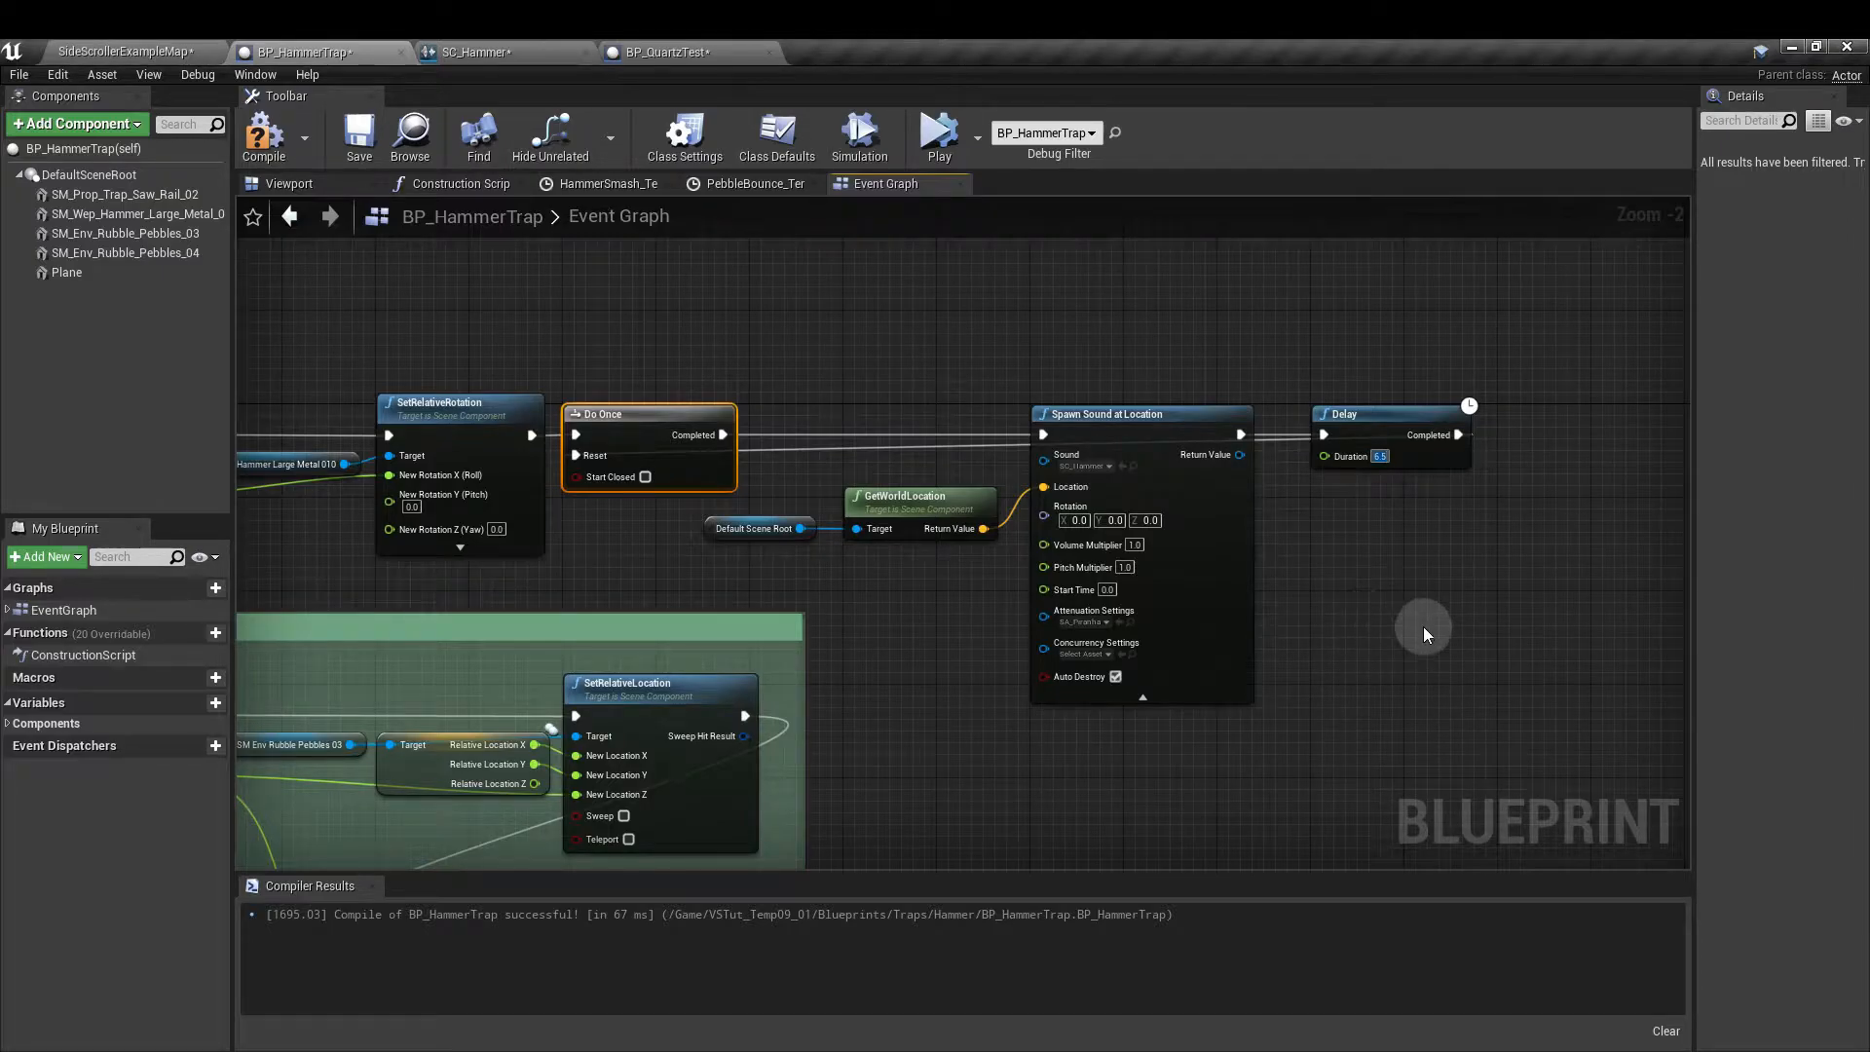
pyautogui.click(1297, 536)
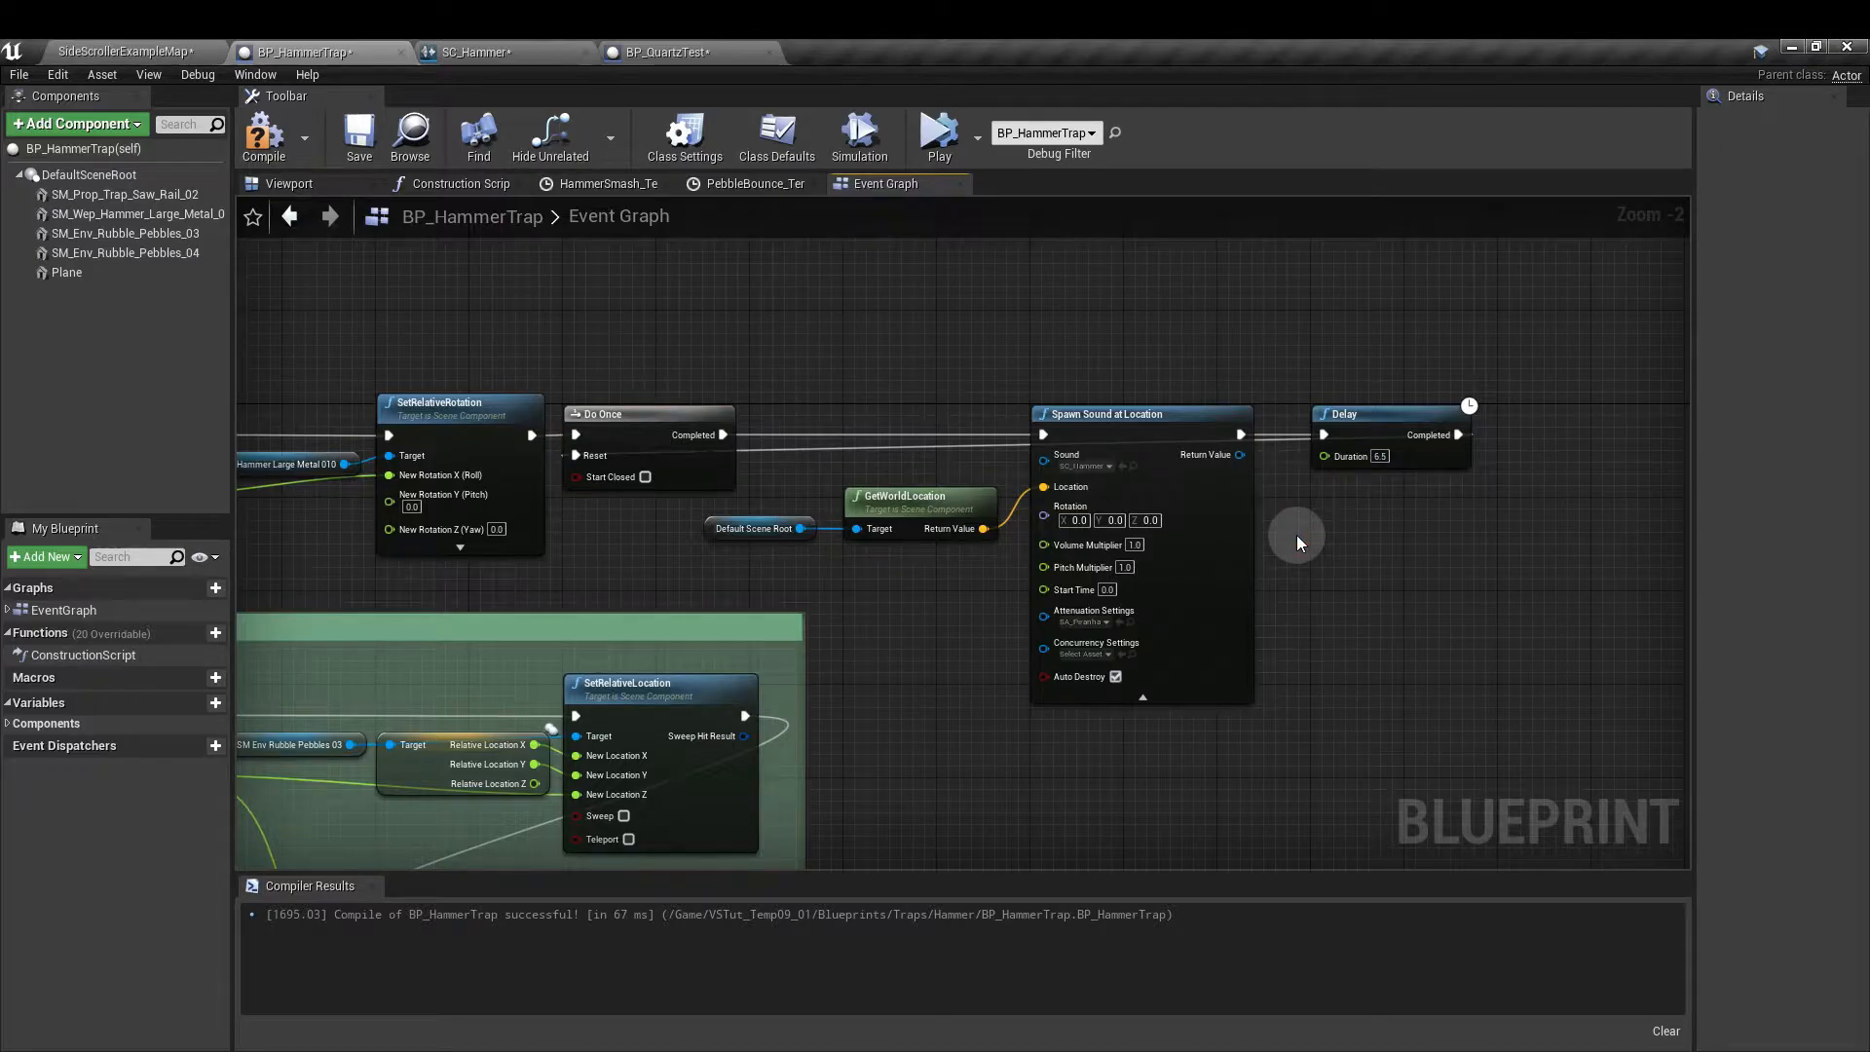
# - Add a Get Hammer Smash timeline reference to the event graph, just below the Delay node
pyautogui.rightClick(1296, 538)
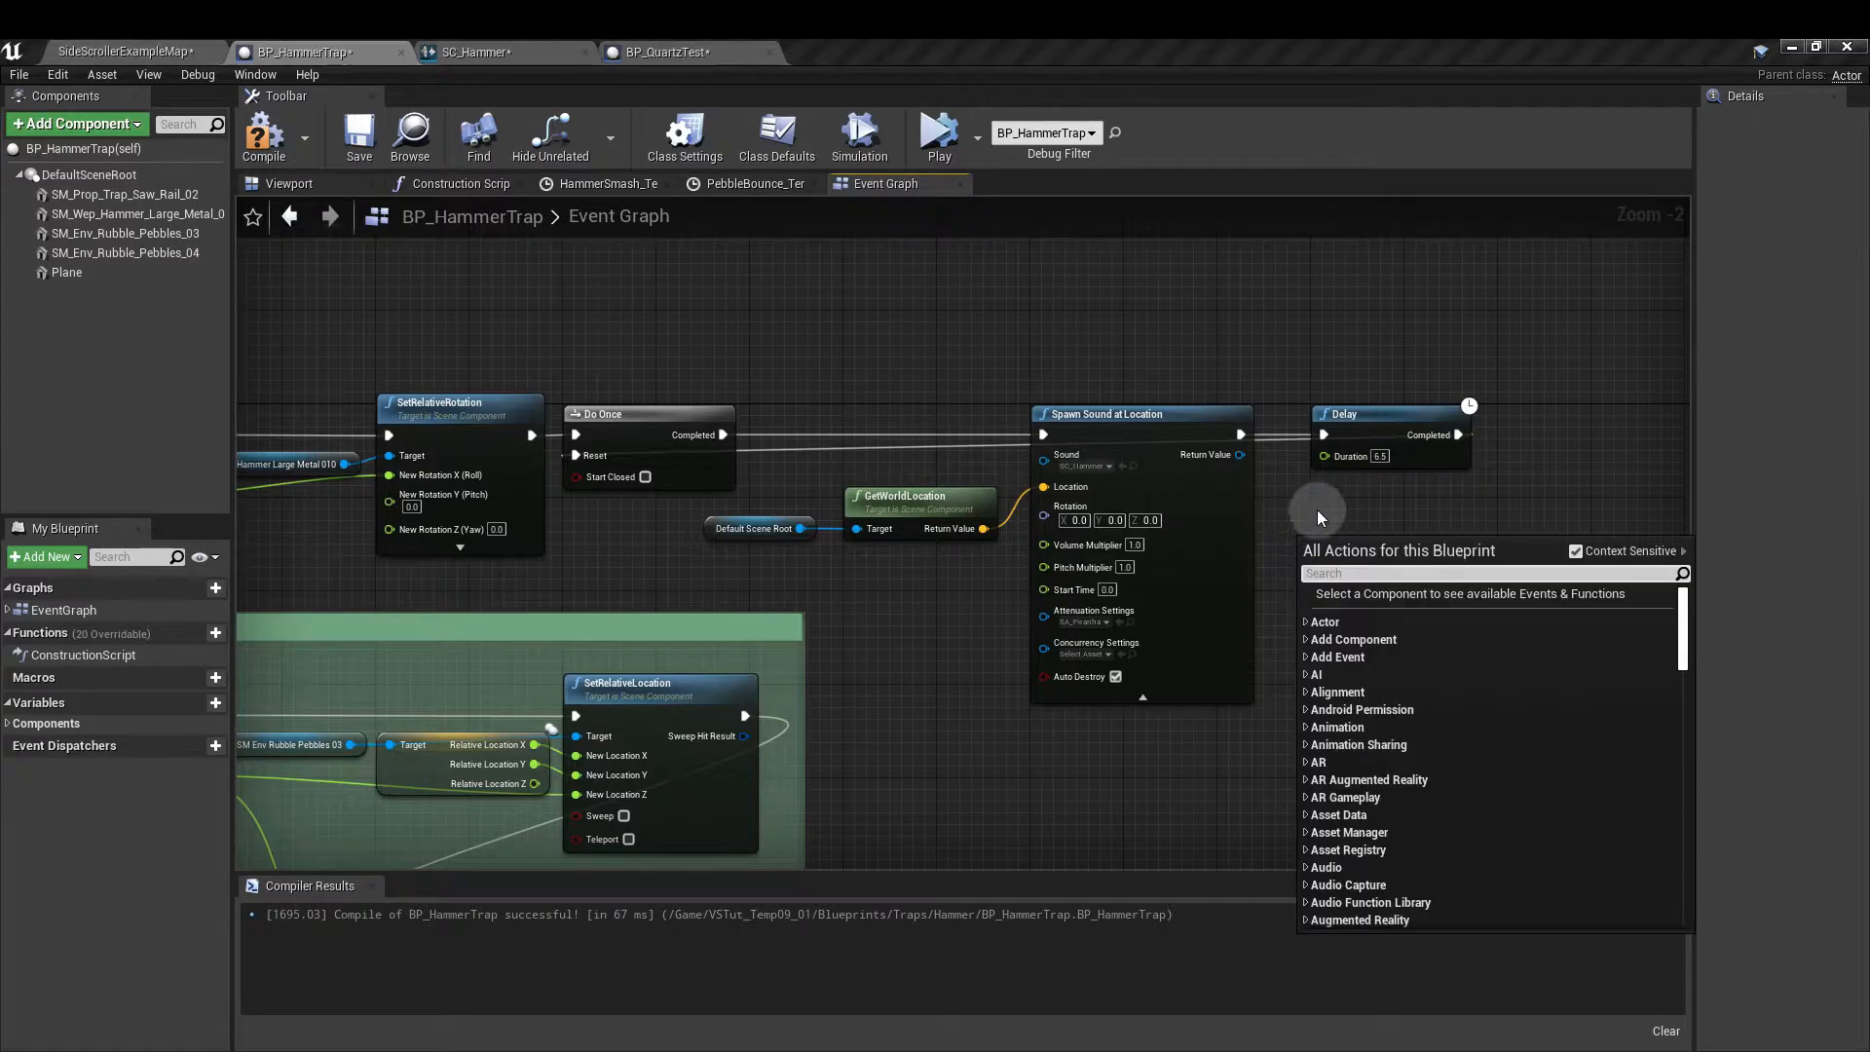
pyautogui.click(1023, 380)
pyautogui.moveTo(496, 305); pyautogui.dragTo(1056, 316, button='right')
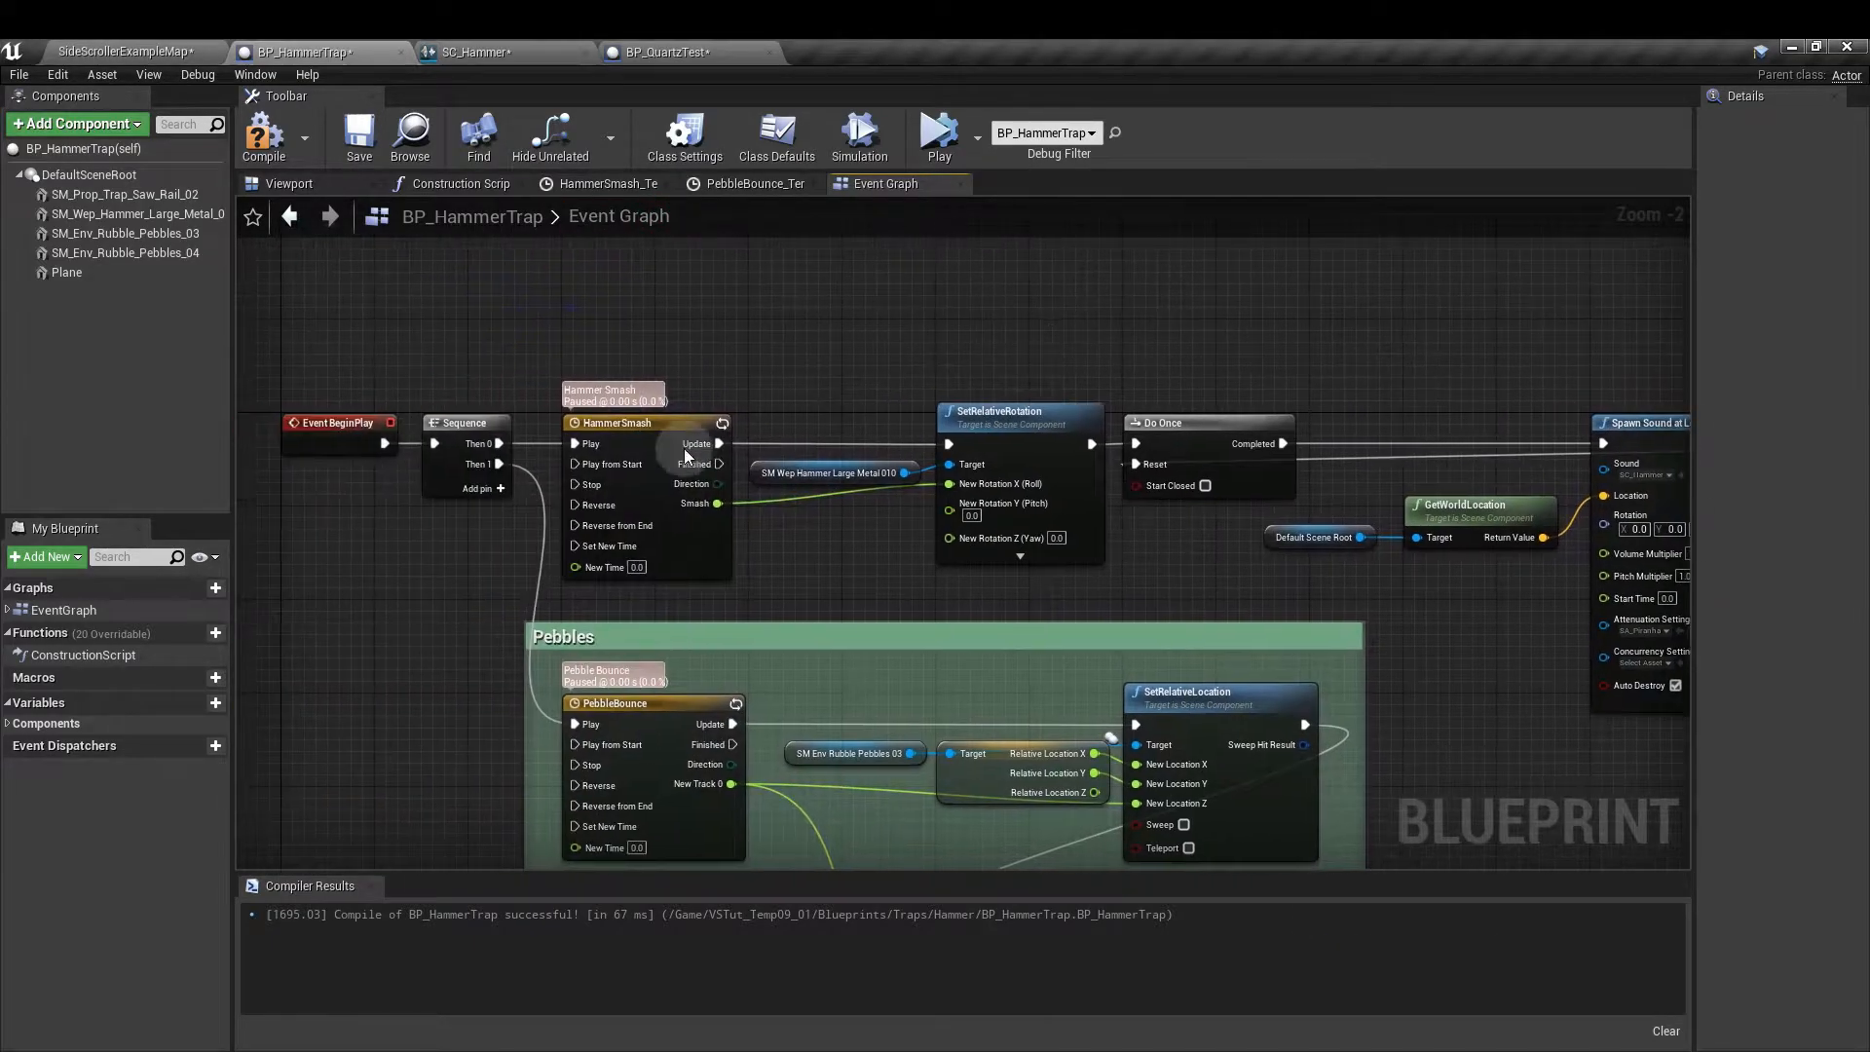
pyautogui.click(724, 450)
pyautogui.moveTo(1359, 319); pyautogui.dragTo(546, 290, button='right')
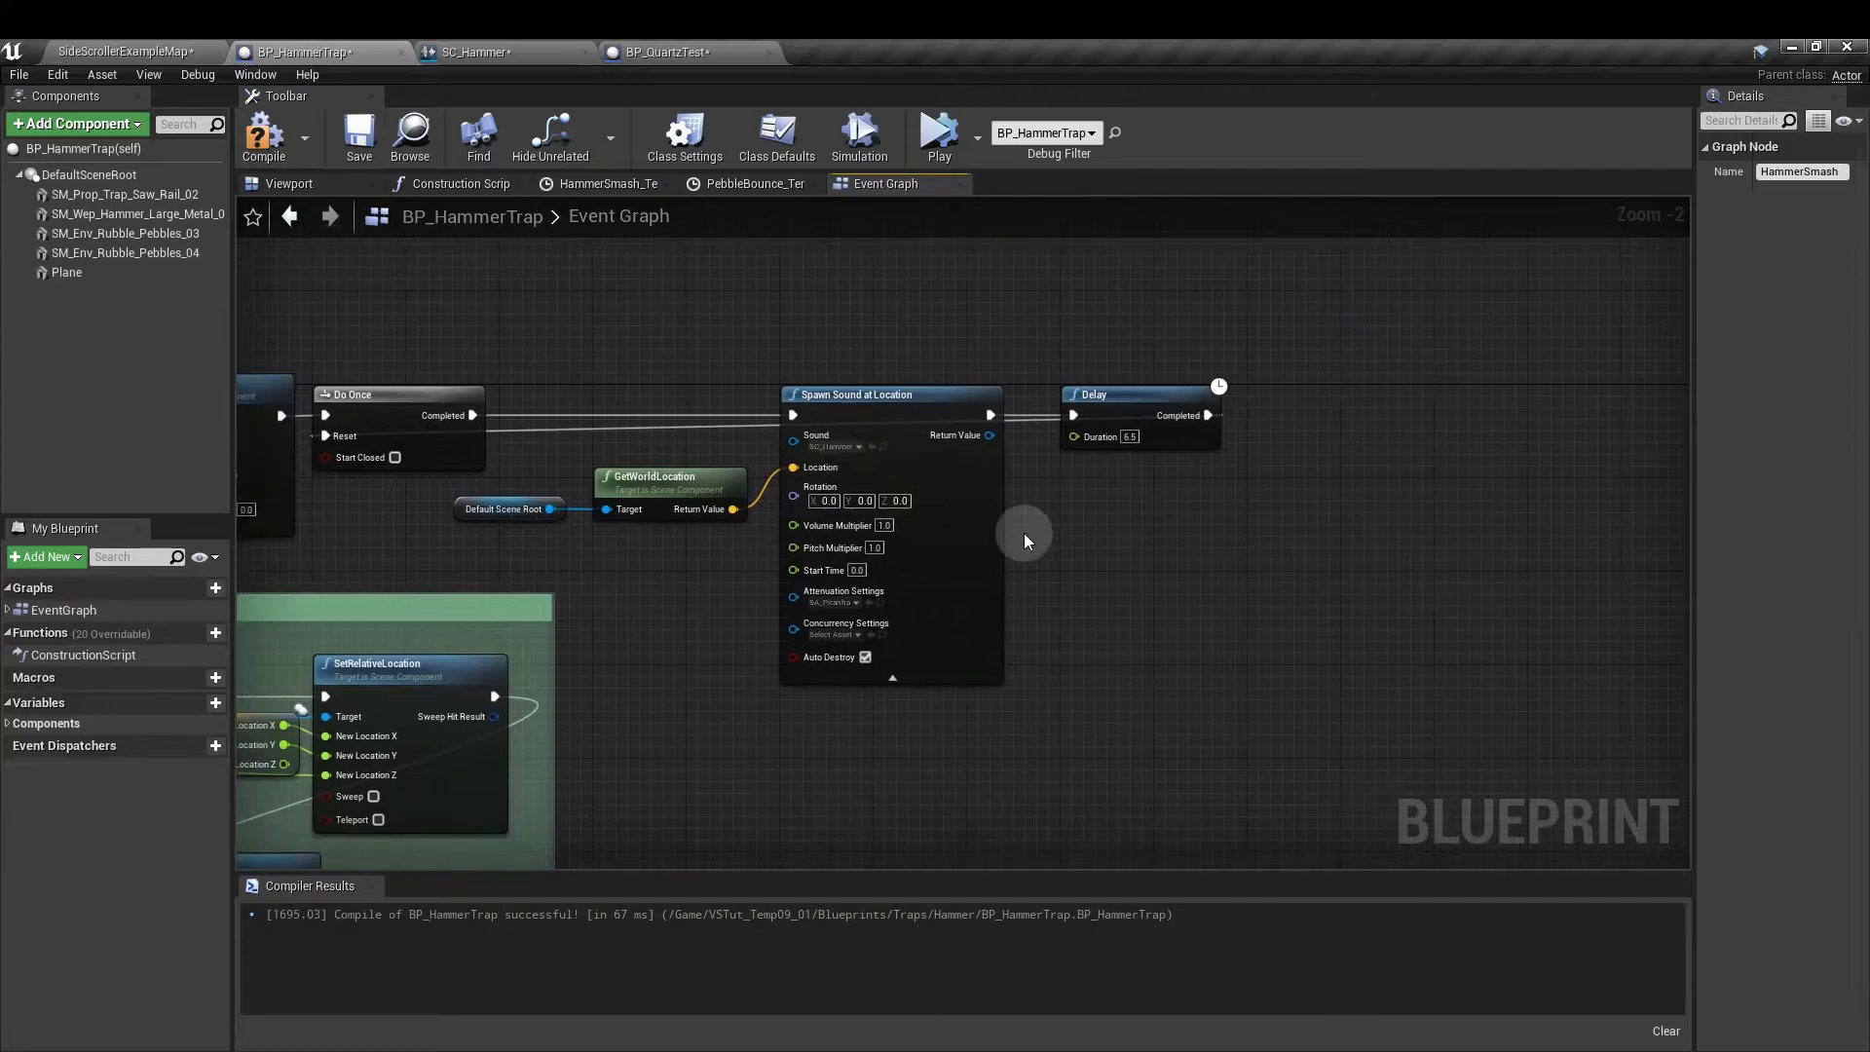
pyautogui.rightClick(1024, 534)
pyautogui.write('hasmmer')
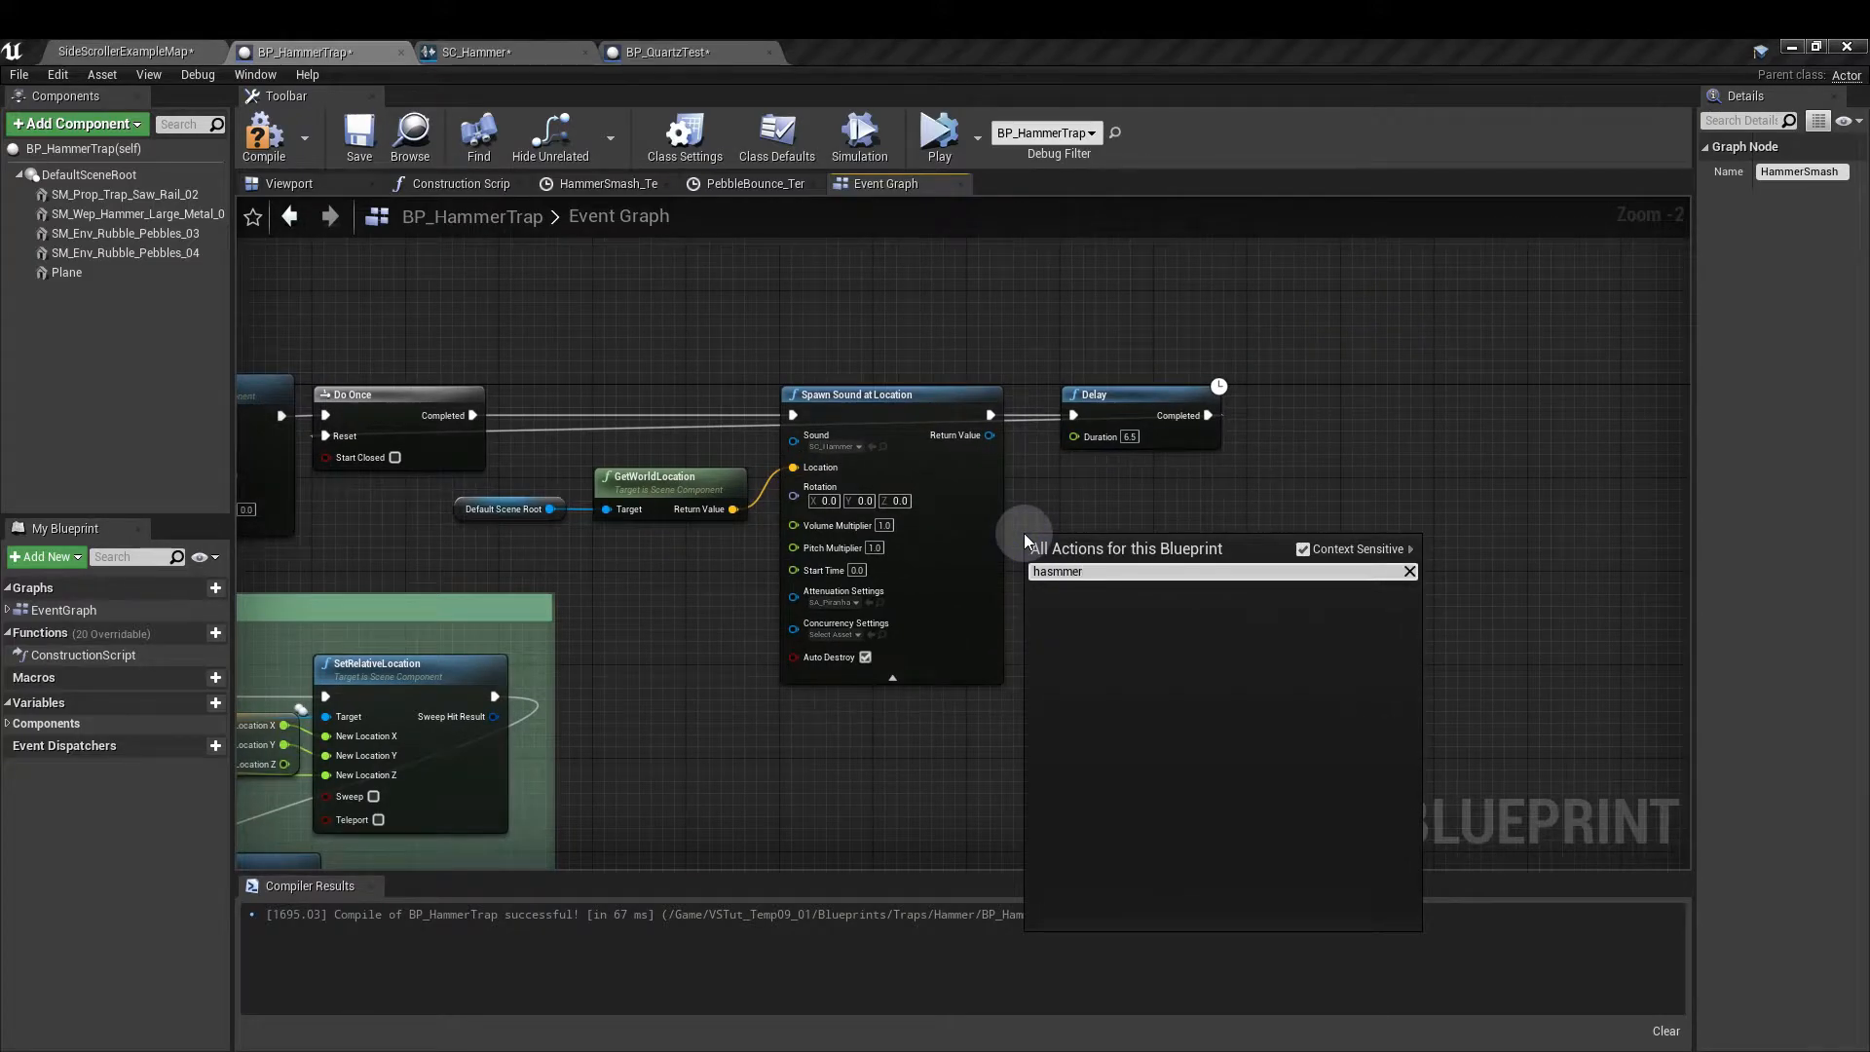
pyautogui.press('Right')
pyautogui.press('Right')
pyautogui.press('Delete')
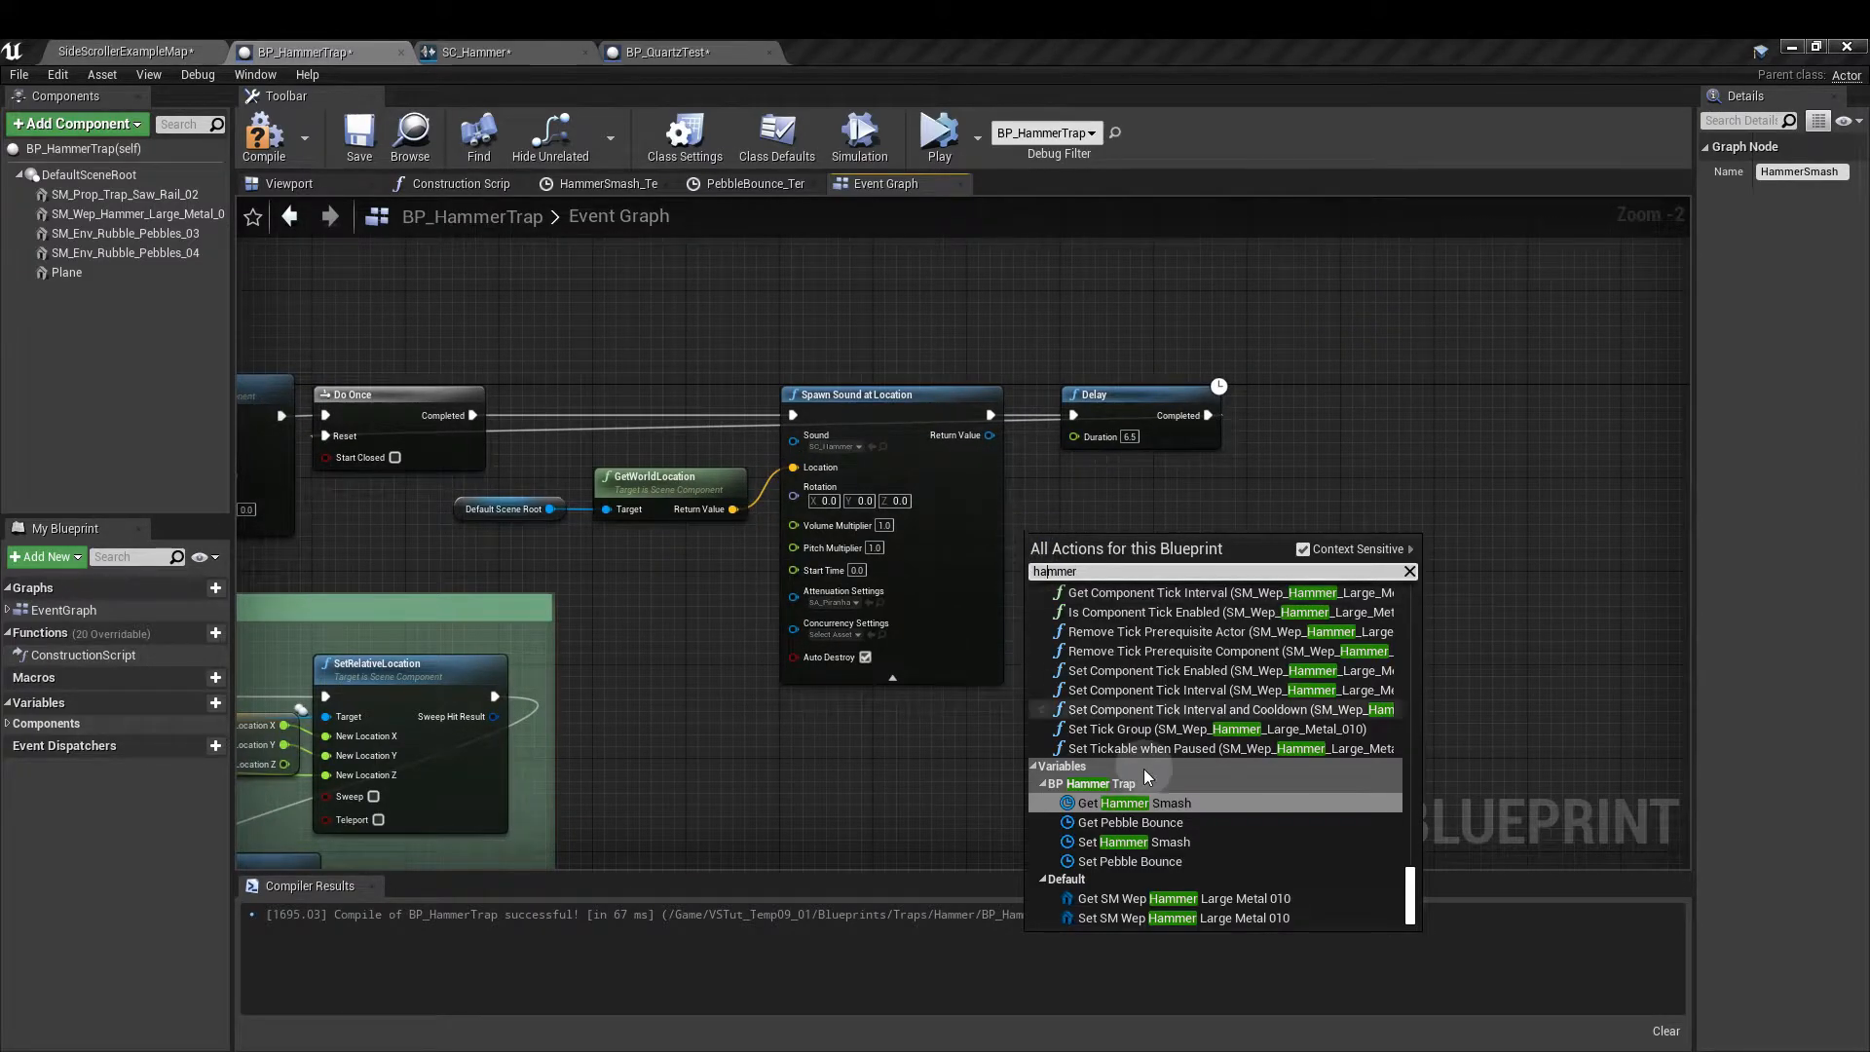
pyautogui.click(1161, 804)
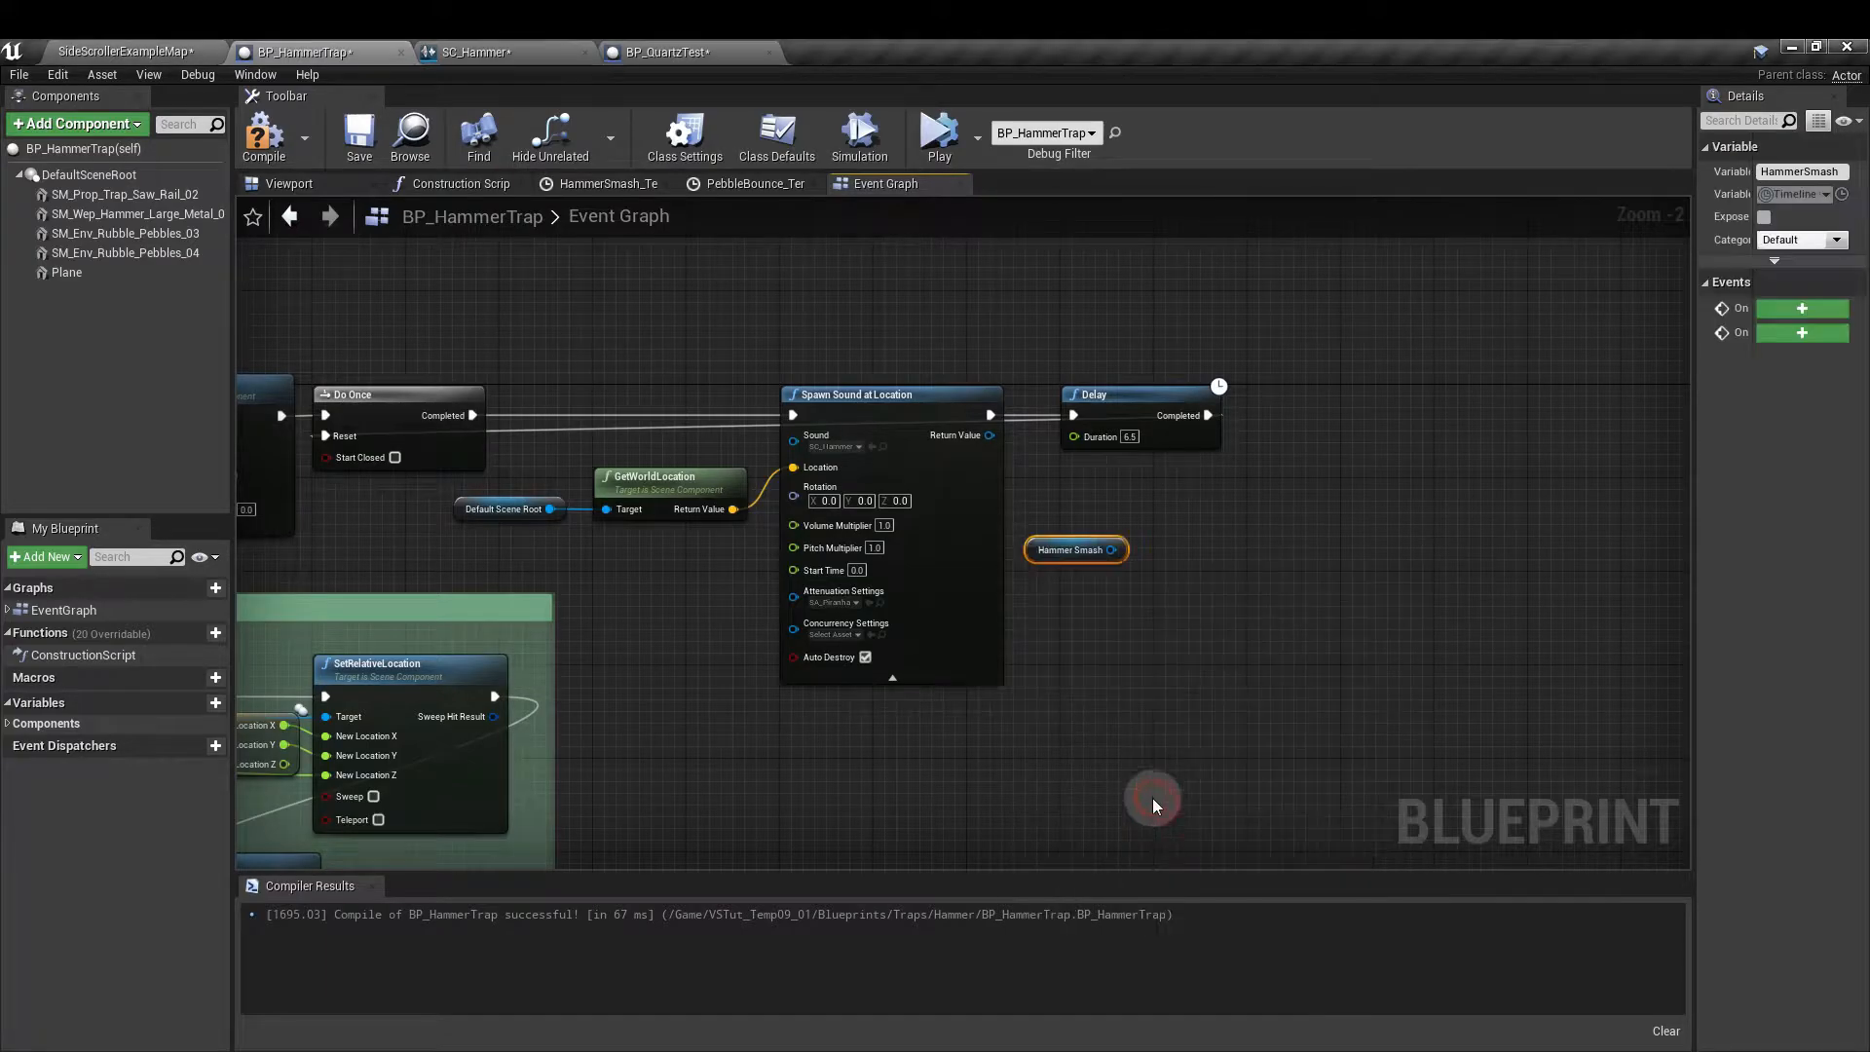
# - Add a Get Timeline Length node fed by the Hammer Smash reference and select both nodes
pyautogui.moveTo(1111, 549); pyautogui.dragTo(1183, 553)
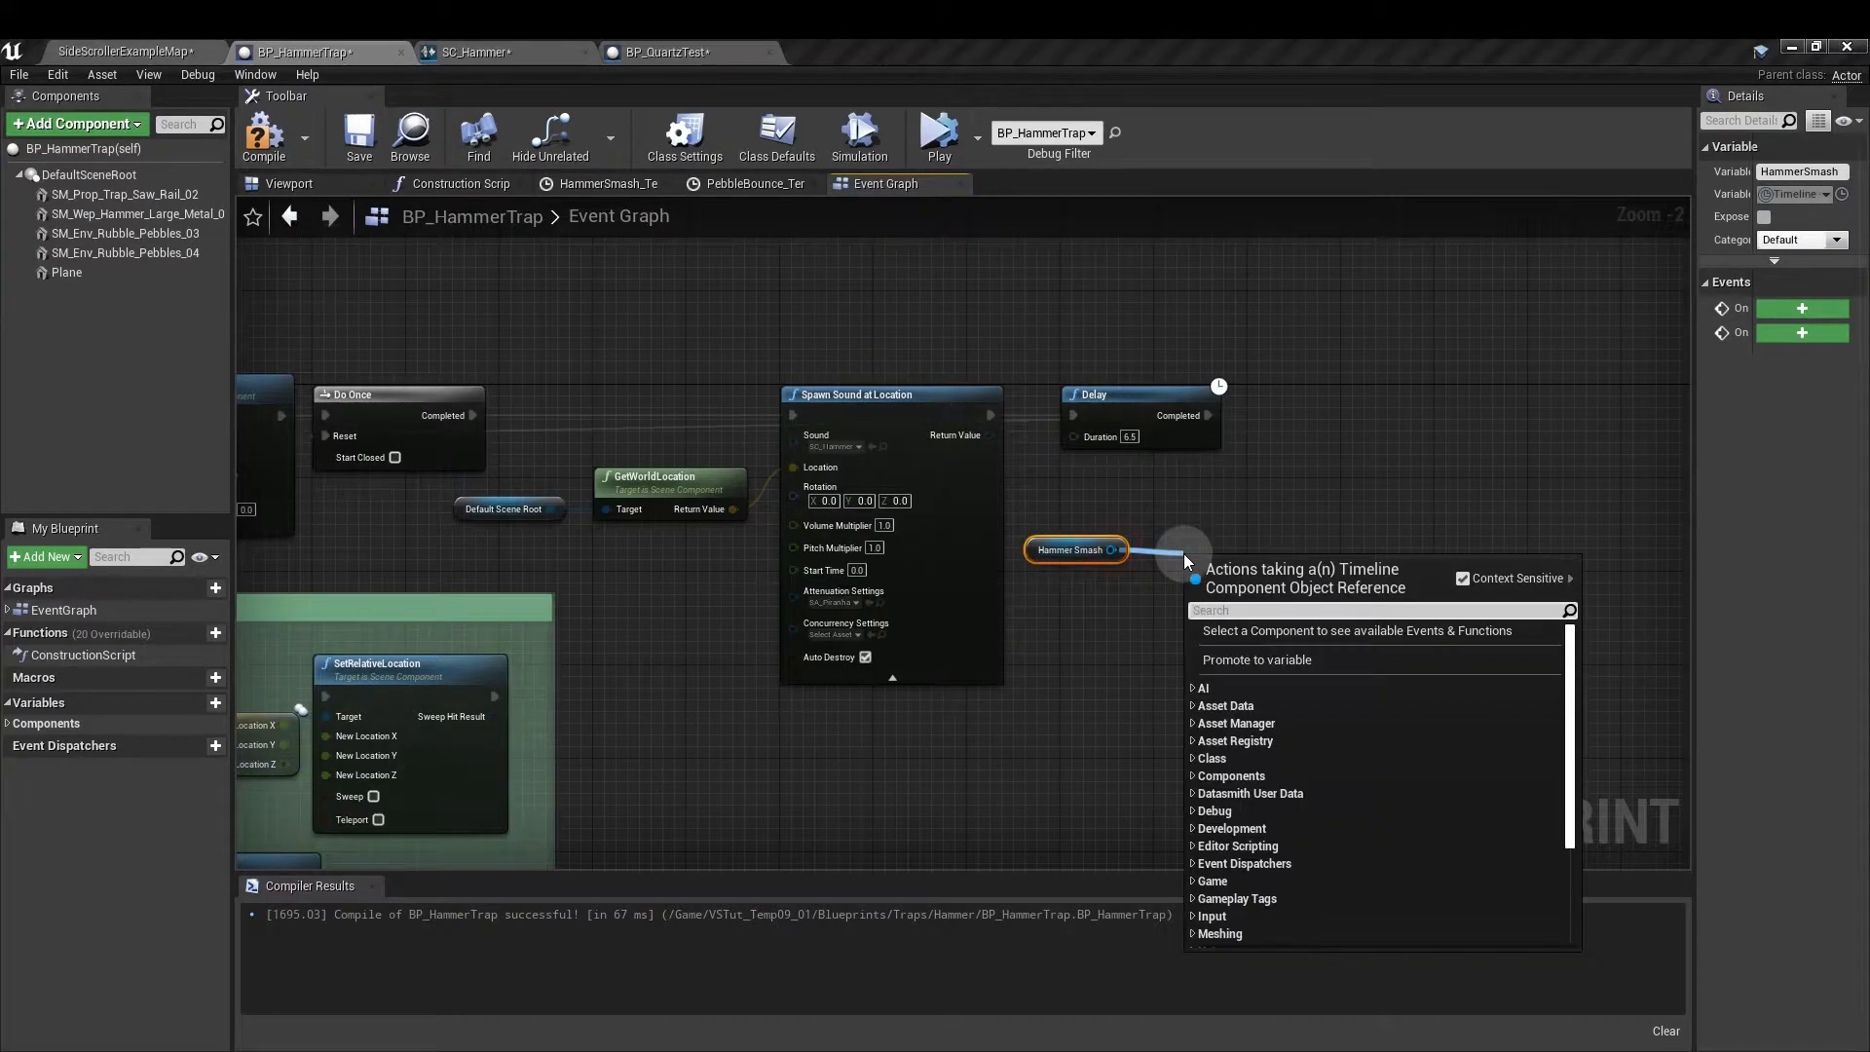
pyautogui.write('get time')
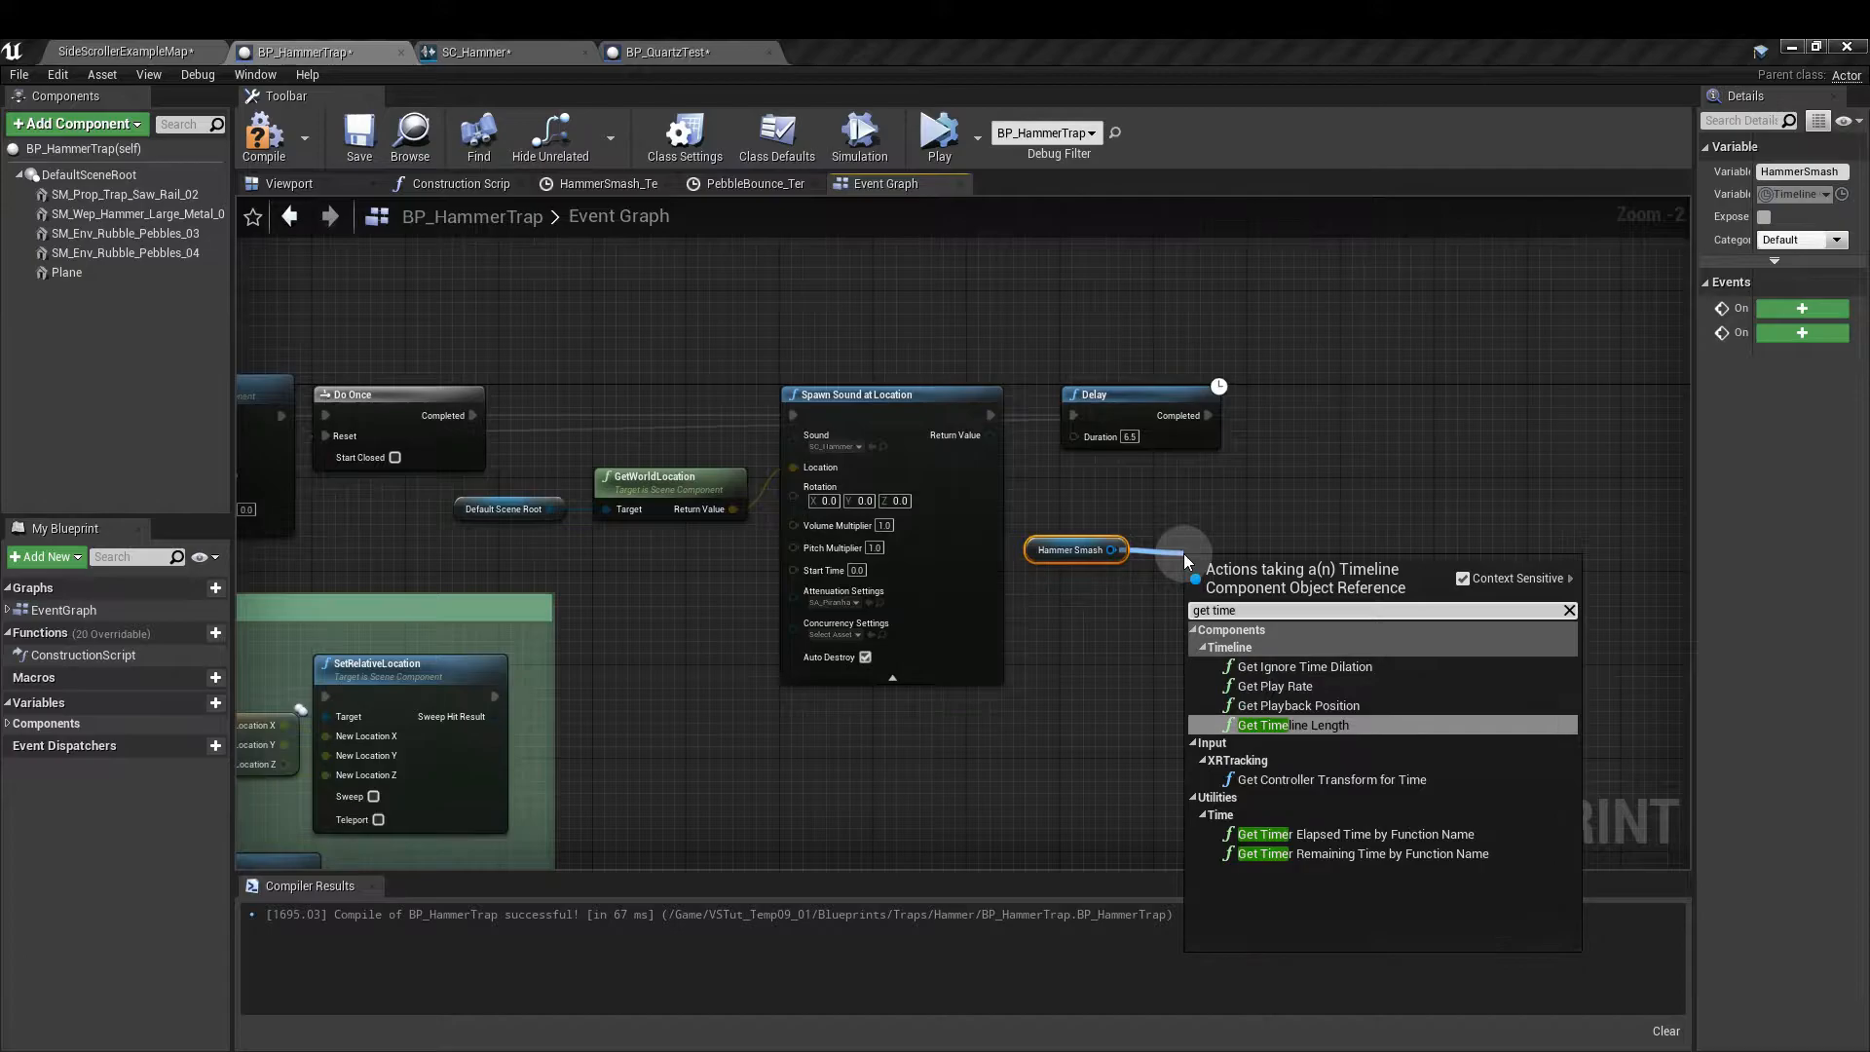
pyautogui.click(1329, 736)
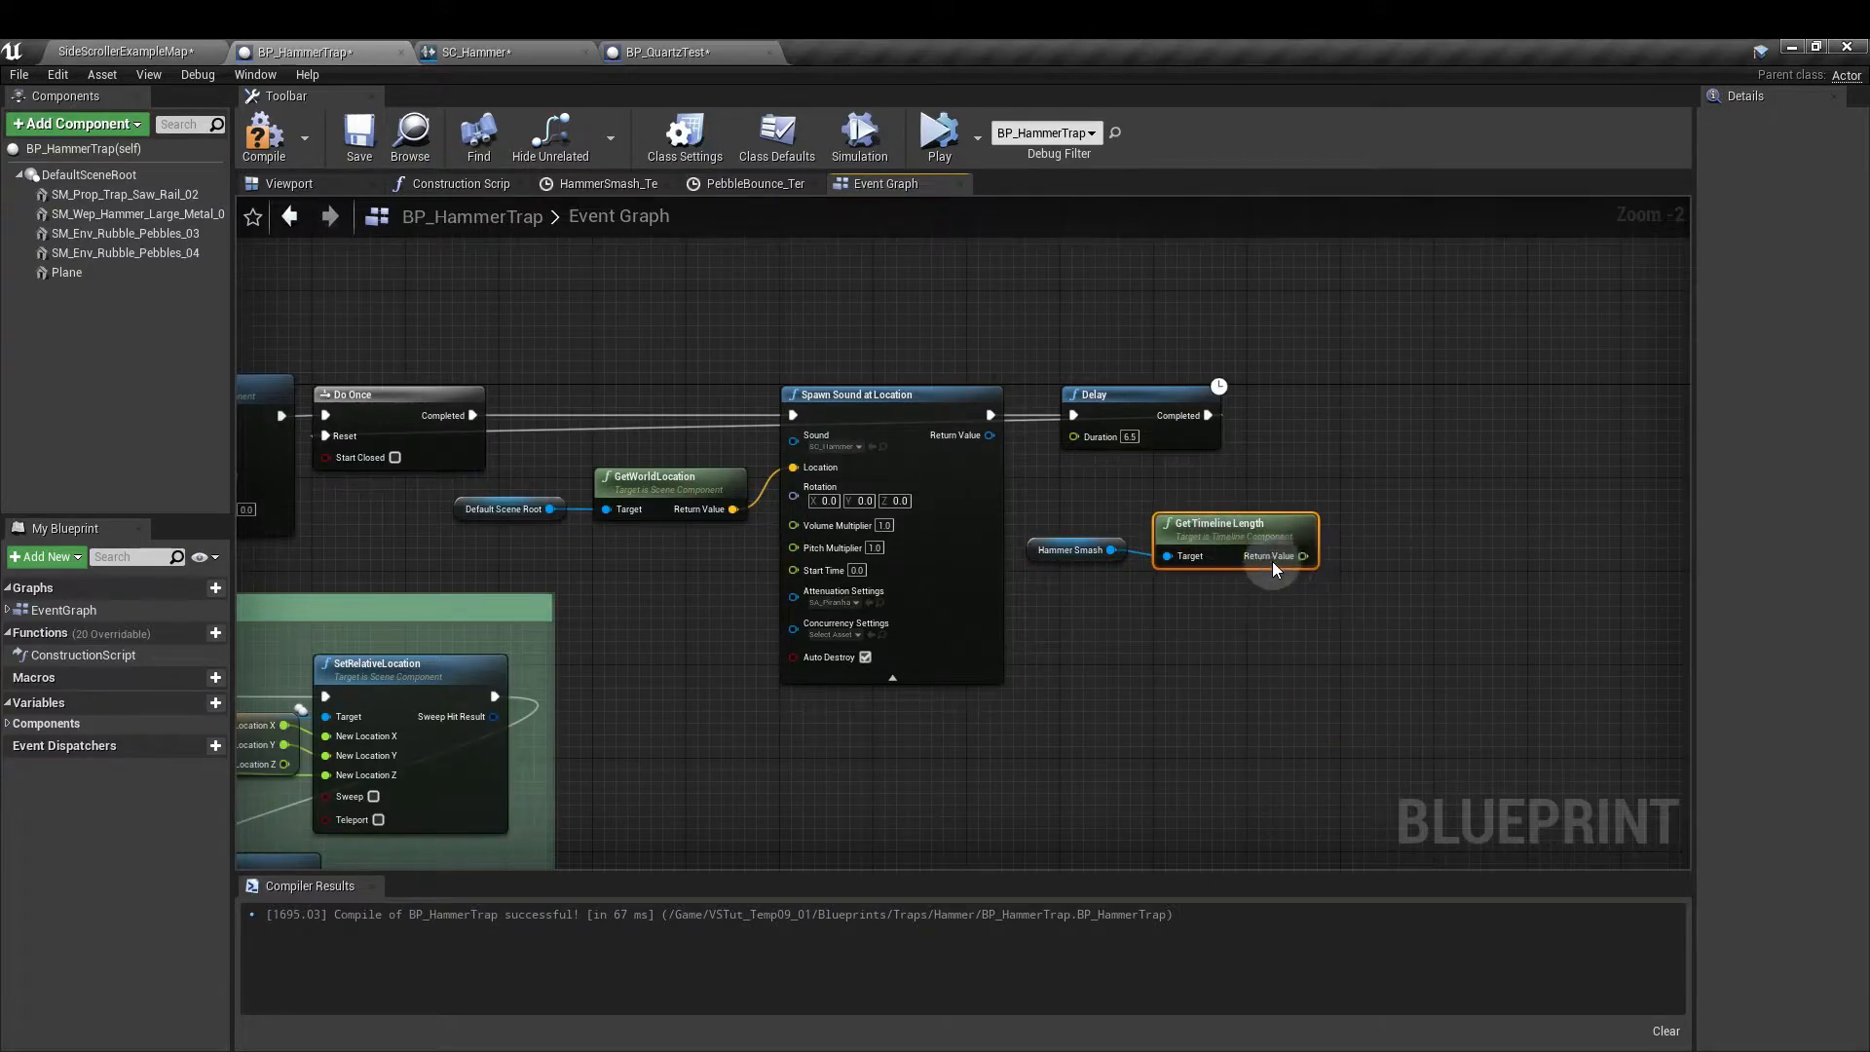
pyautogui.moveTo(1303, 557); pyautogui.dragTo(1332, 489)
pyautogui.moveTo(1050, 481); pyautogui.dragTo(1299, 628)
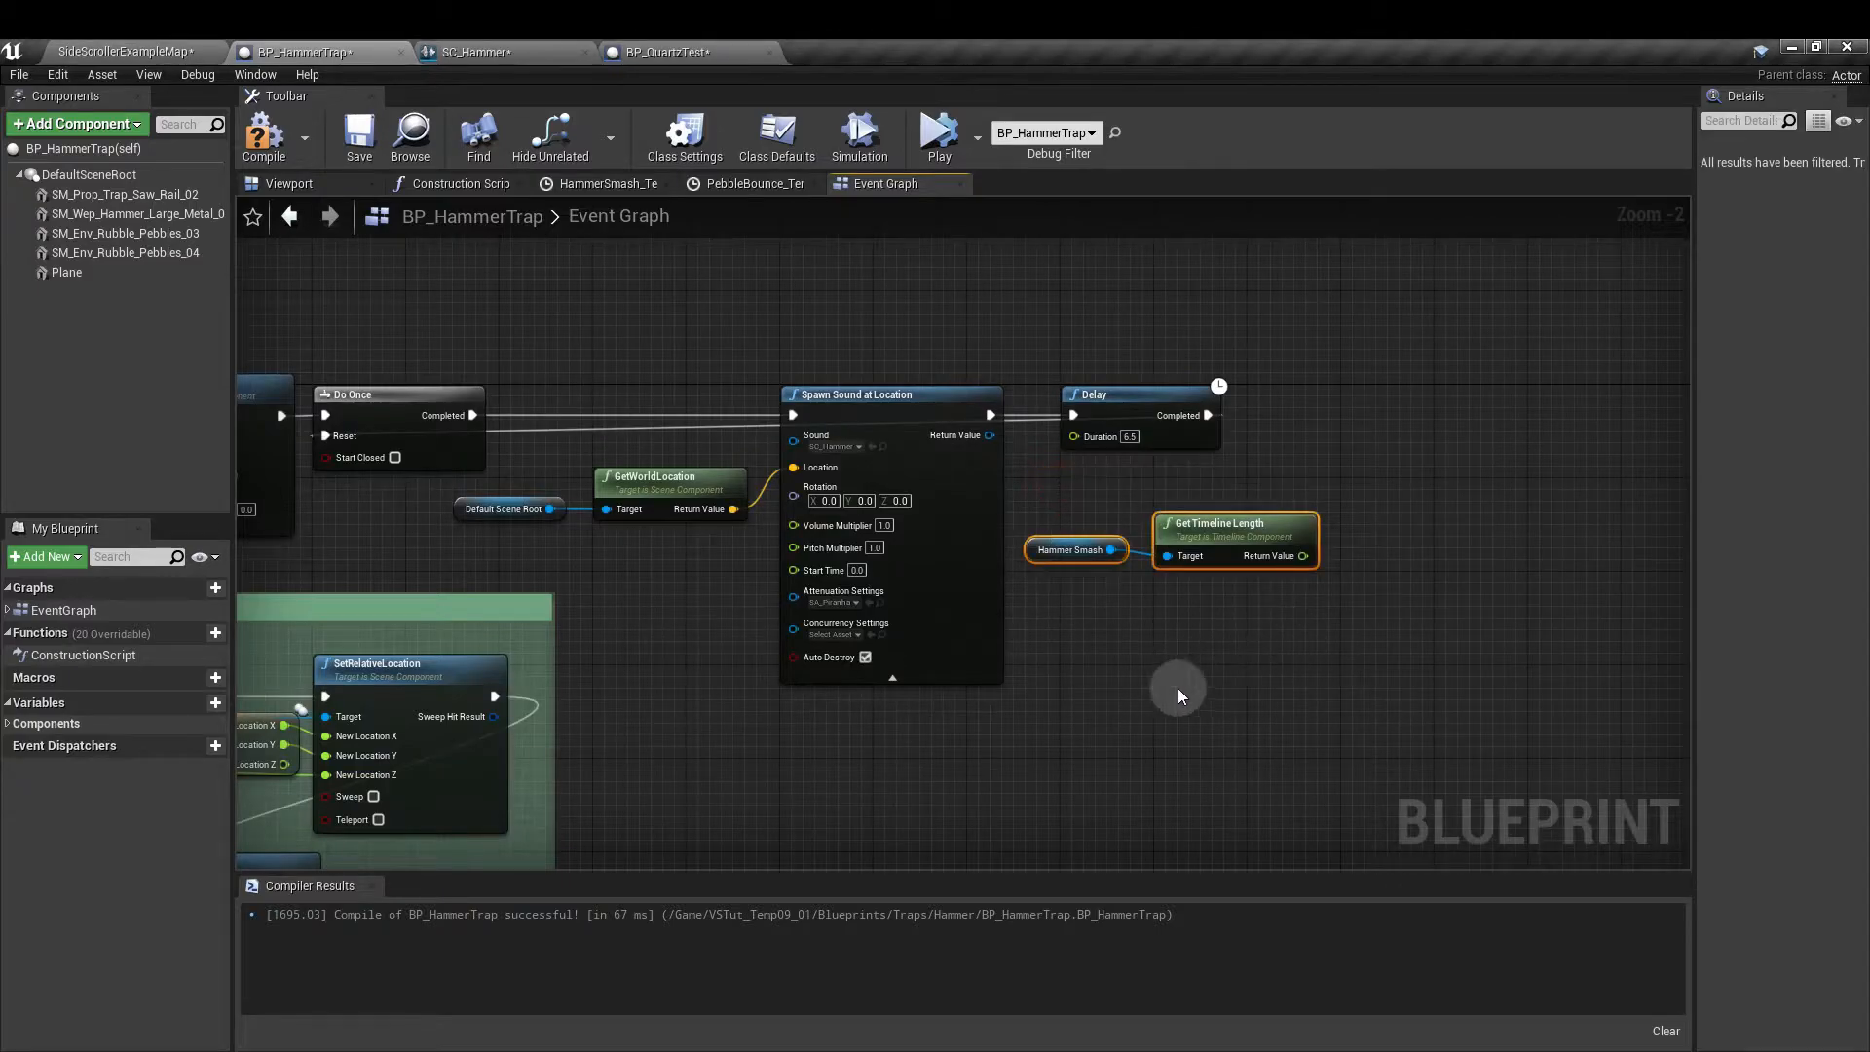
# - Delete the Hammer Smash reference and Get Timeline Length nodes, and open the HammerSmash timeline
pyautogui.click(1059, 510)
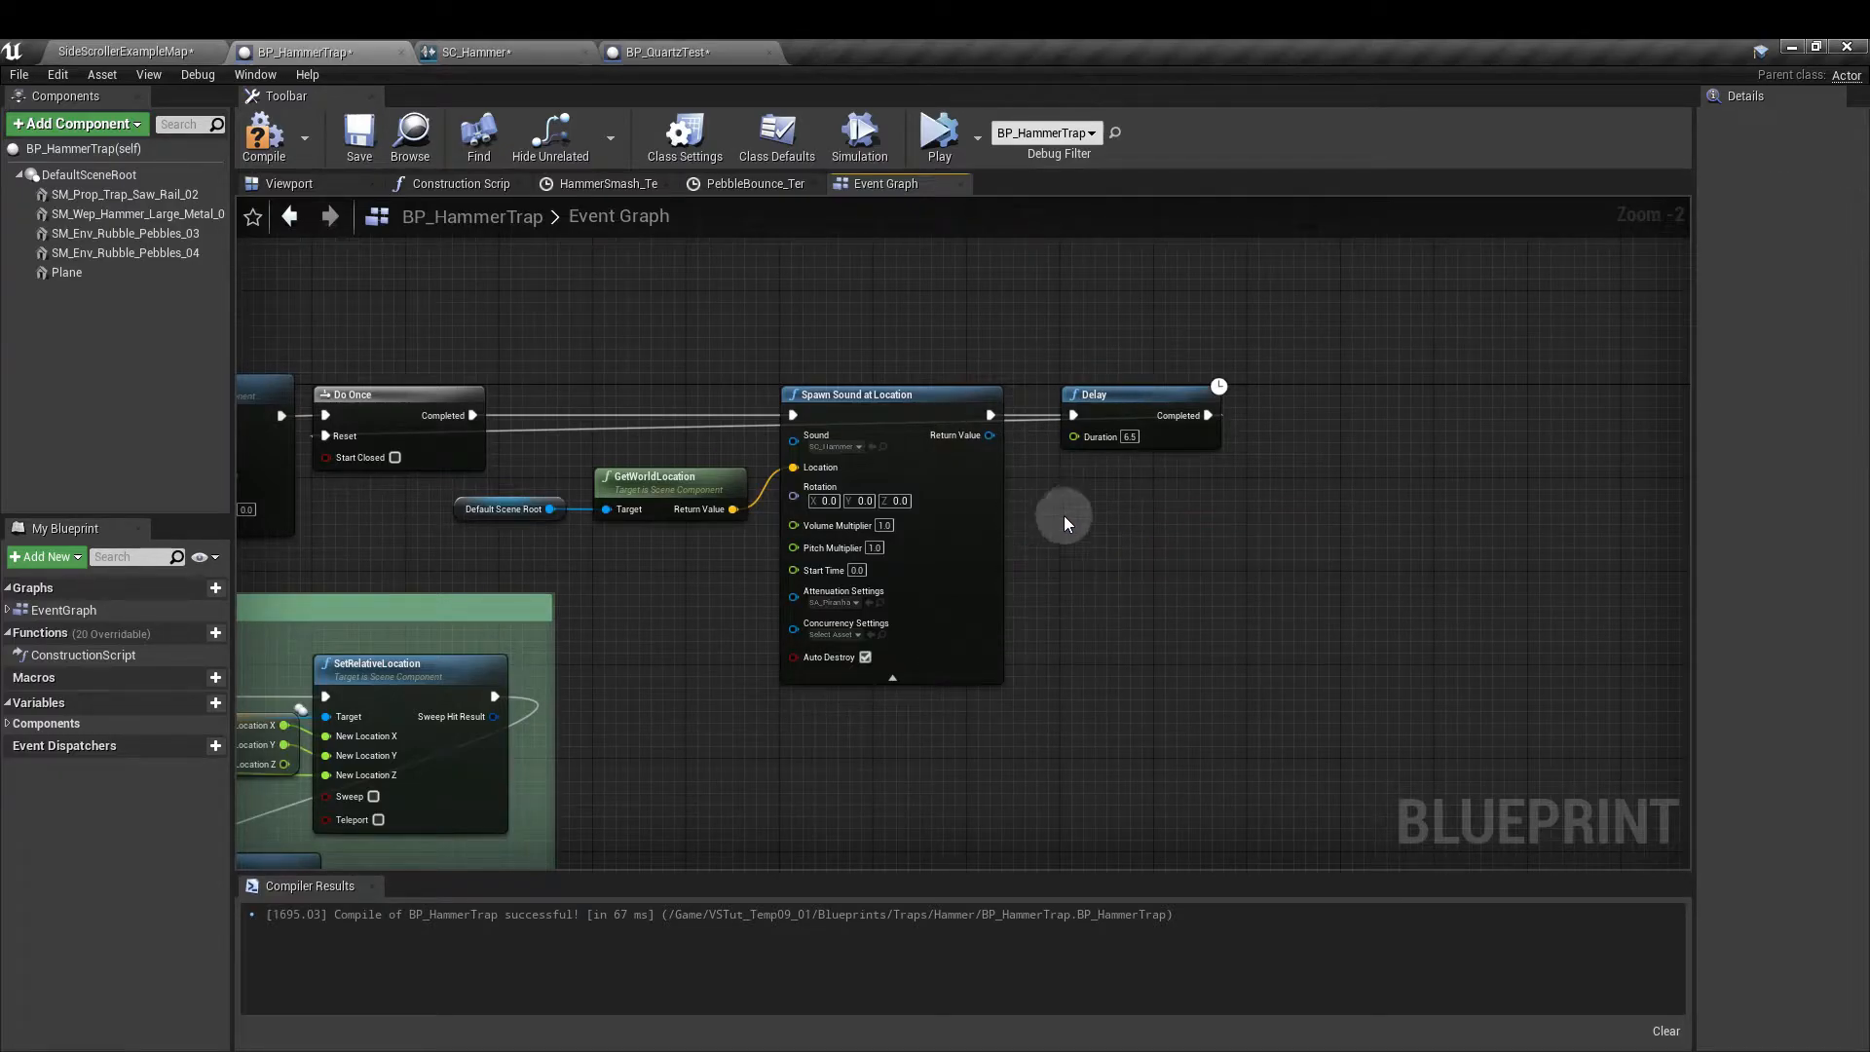
pyautogui.moveTo(680, 592); pyautogui.dragTo(1419, 630, button='right')
pyautogui.moveTo(758, 595); pyautogui.dragTo(849, 582, button='right')
pyautogui.doubleClick(724, 529)
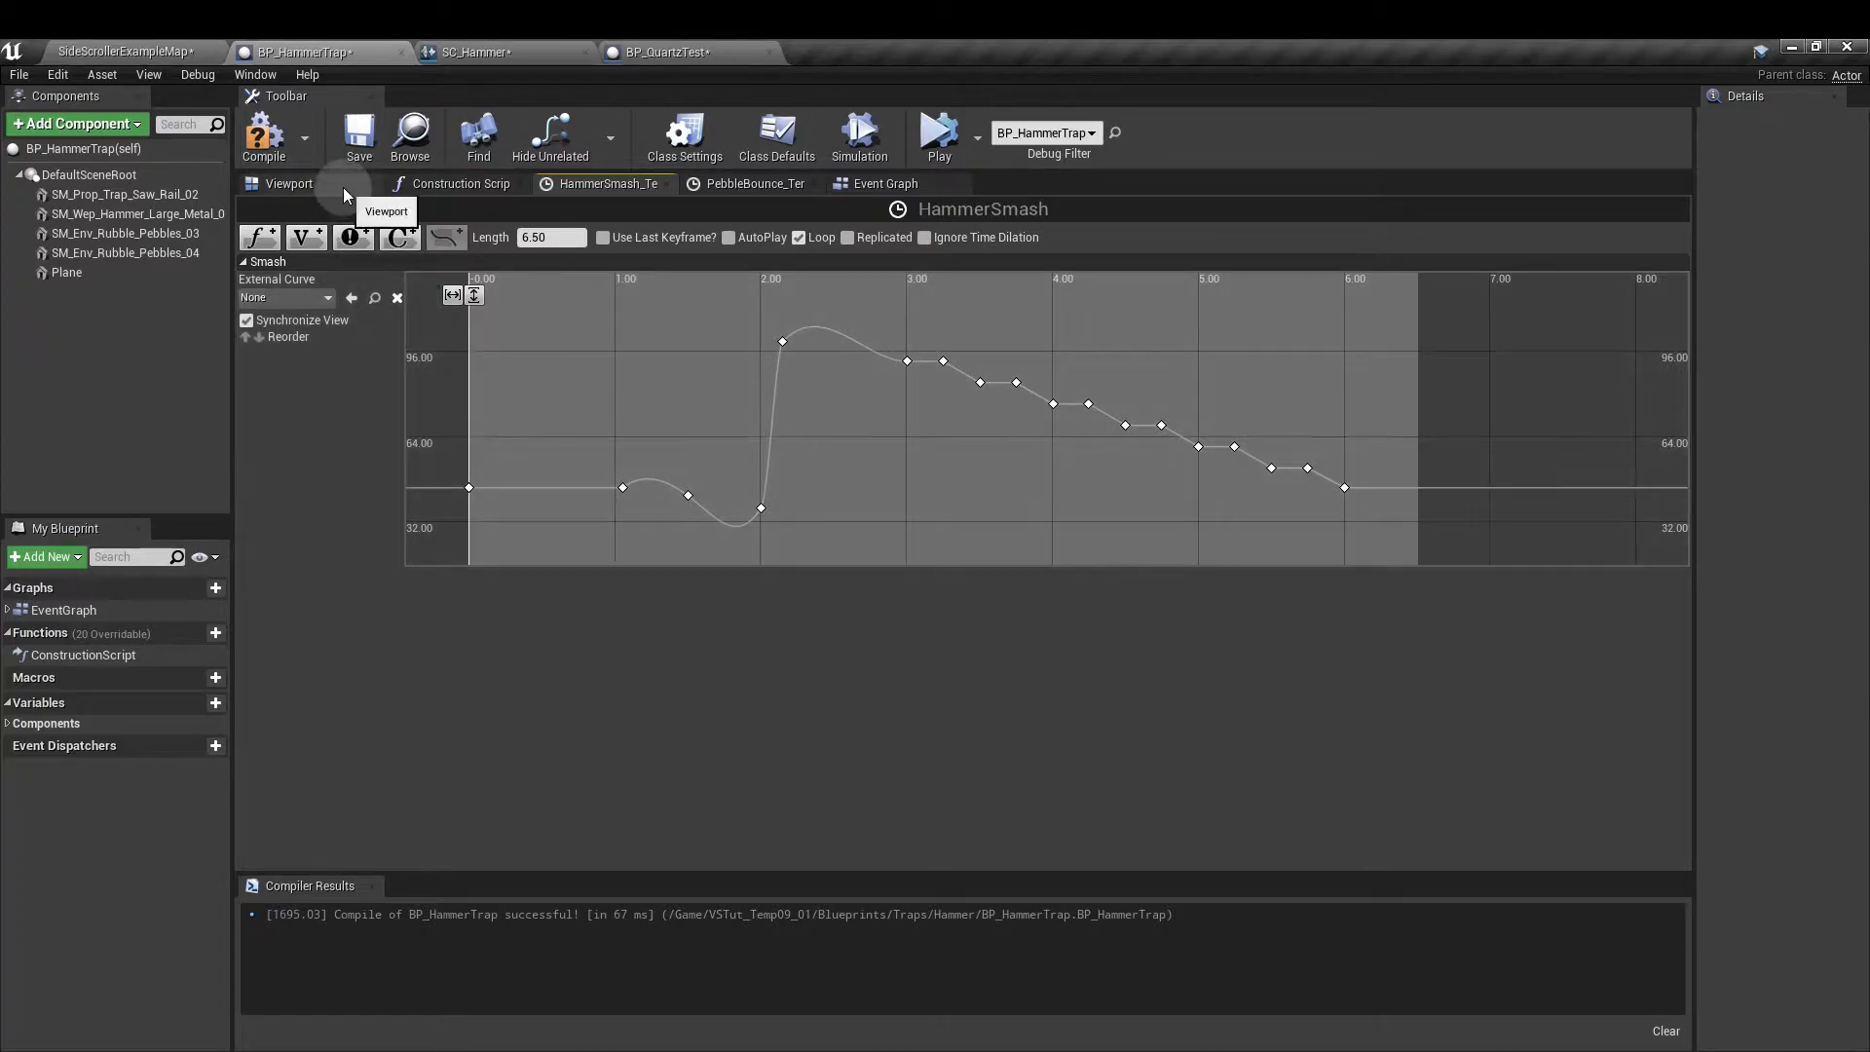
# - Select the large hammer mesh in the Blueprint viewport and examine its X rotation in the enlarged details area
pyautogui.click(341, 185)
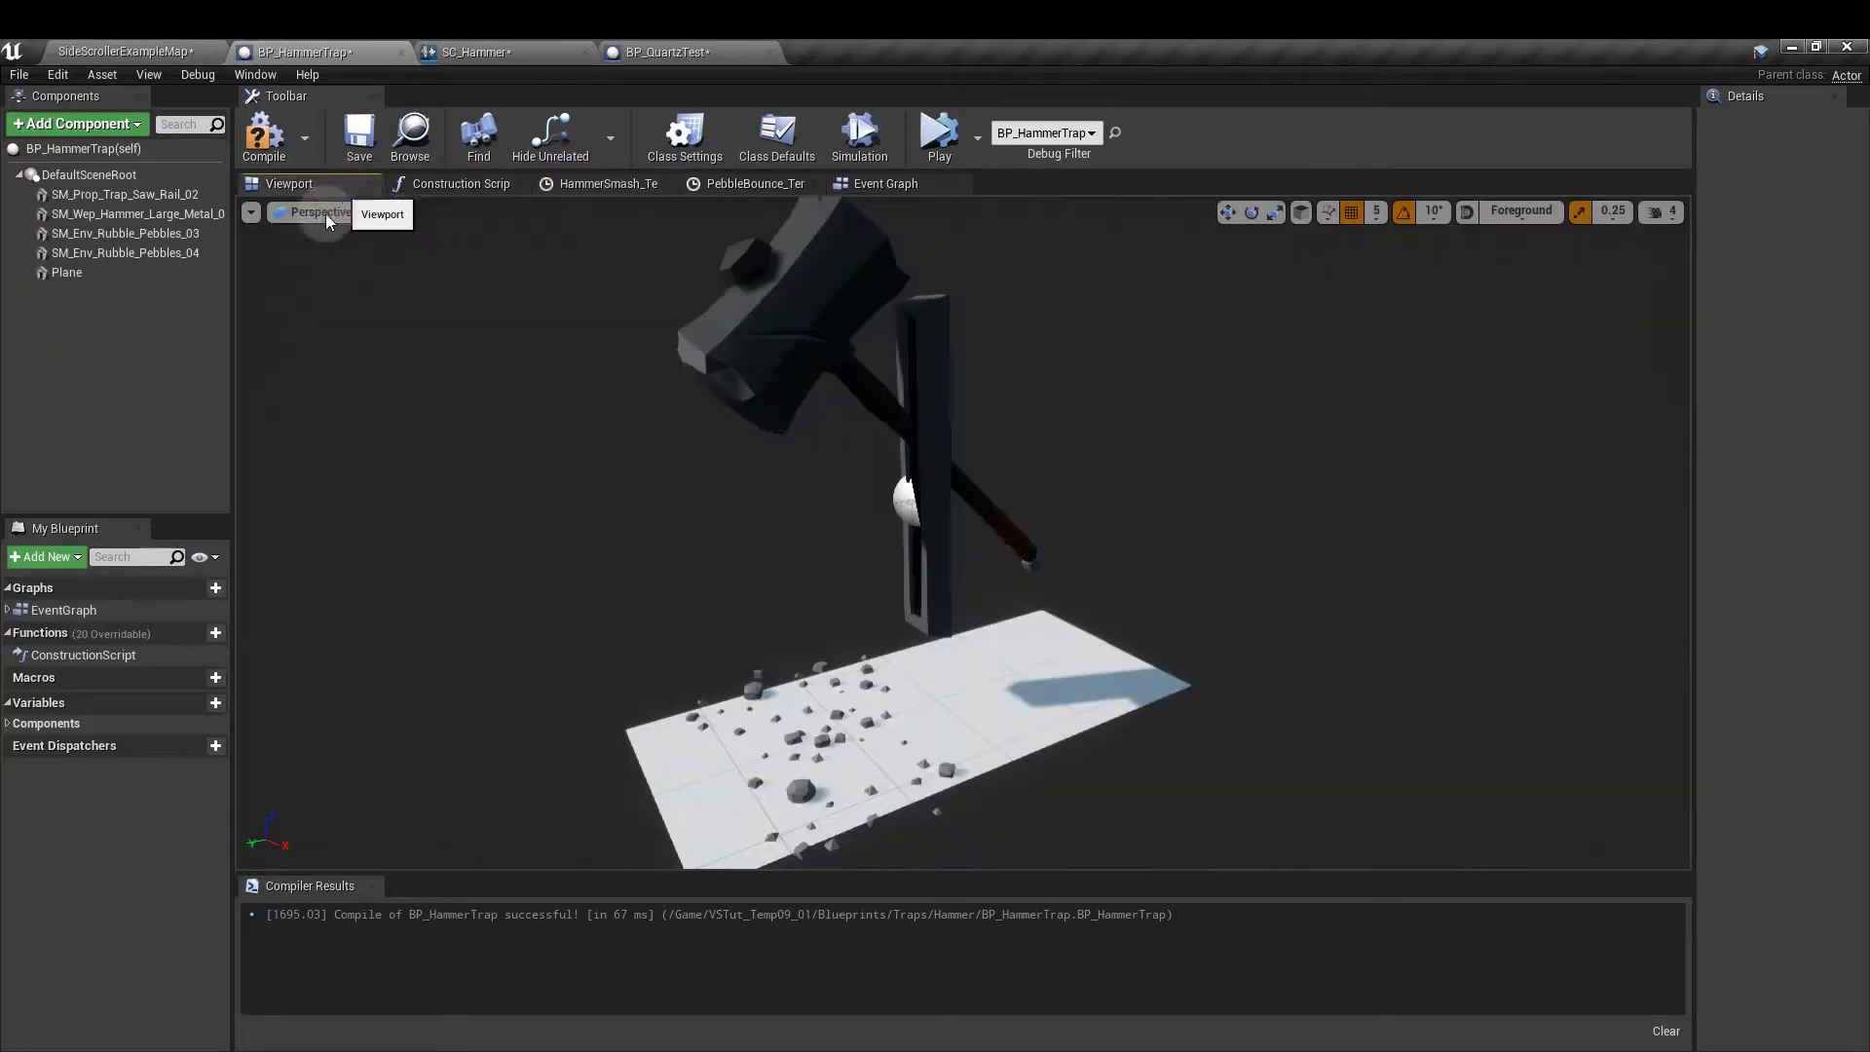
pyautogui.click(794, 335)
pyautogui.moveTo(1693, 450); pyautogui.dragTo(1392, 440)
pyautogui.moveTo(1598, 328)
pyautogui.mouseDown()
pyautogui.moveTo(1646, 328)
pyautogui.moveTo(1573, 328)
pyautogui.mouseUp()
pyautogui.moveTo(1572, 328); pyautogui.dragTo(1586, 328)
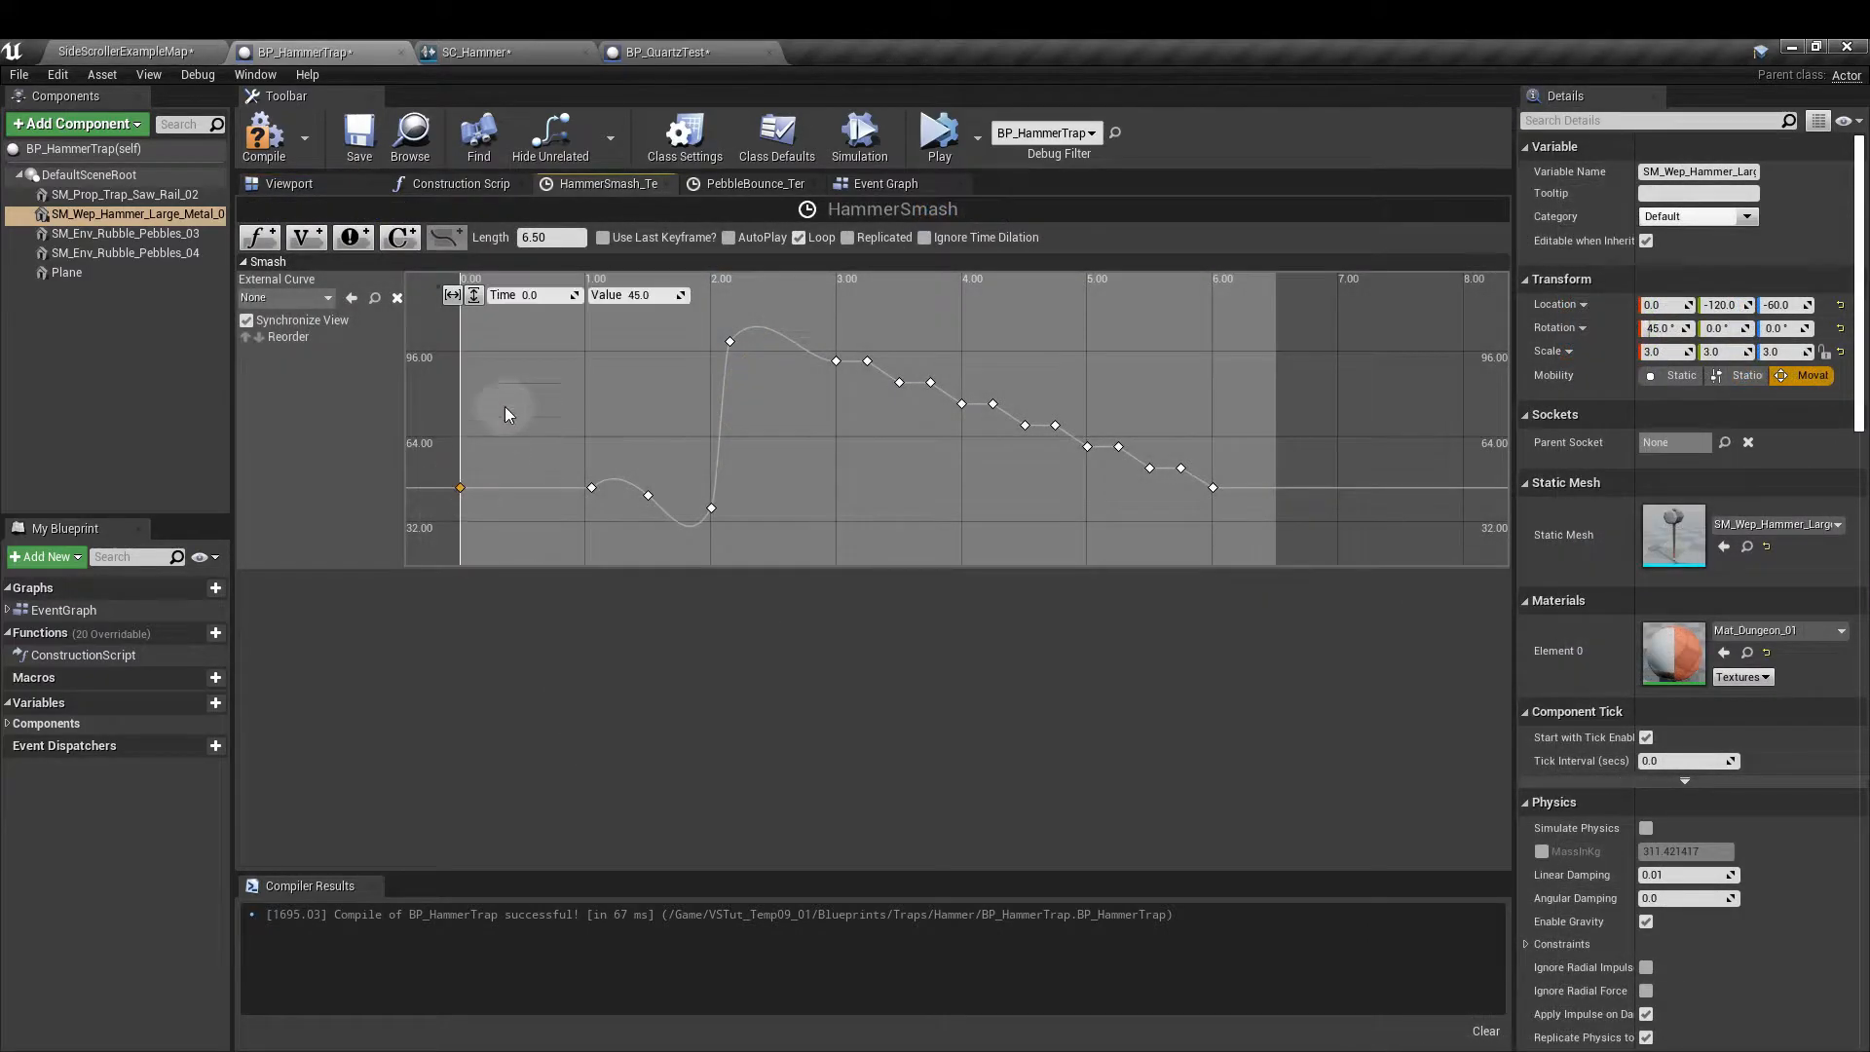
# - Examine the first and last keys of the HammerSmash curve, the key at 2.0 seconds and the smash peak key
pyautogui.click(1214, 488)
pyautogui.click(506, 528)
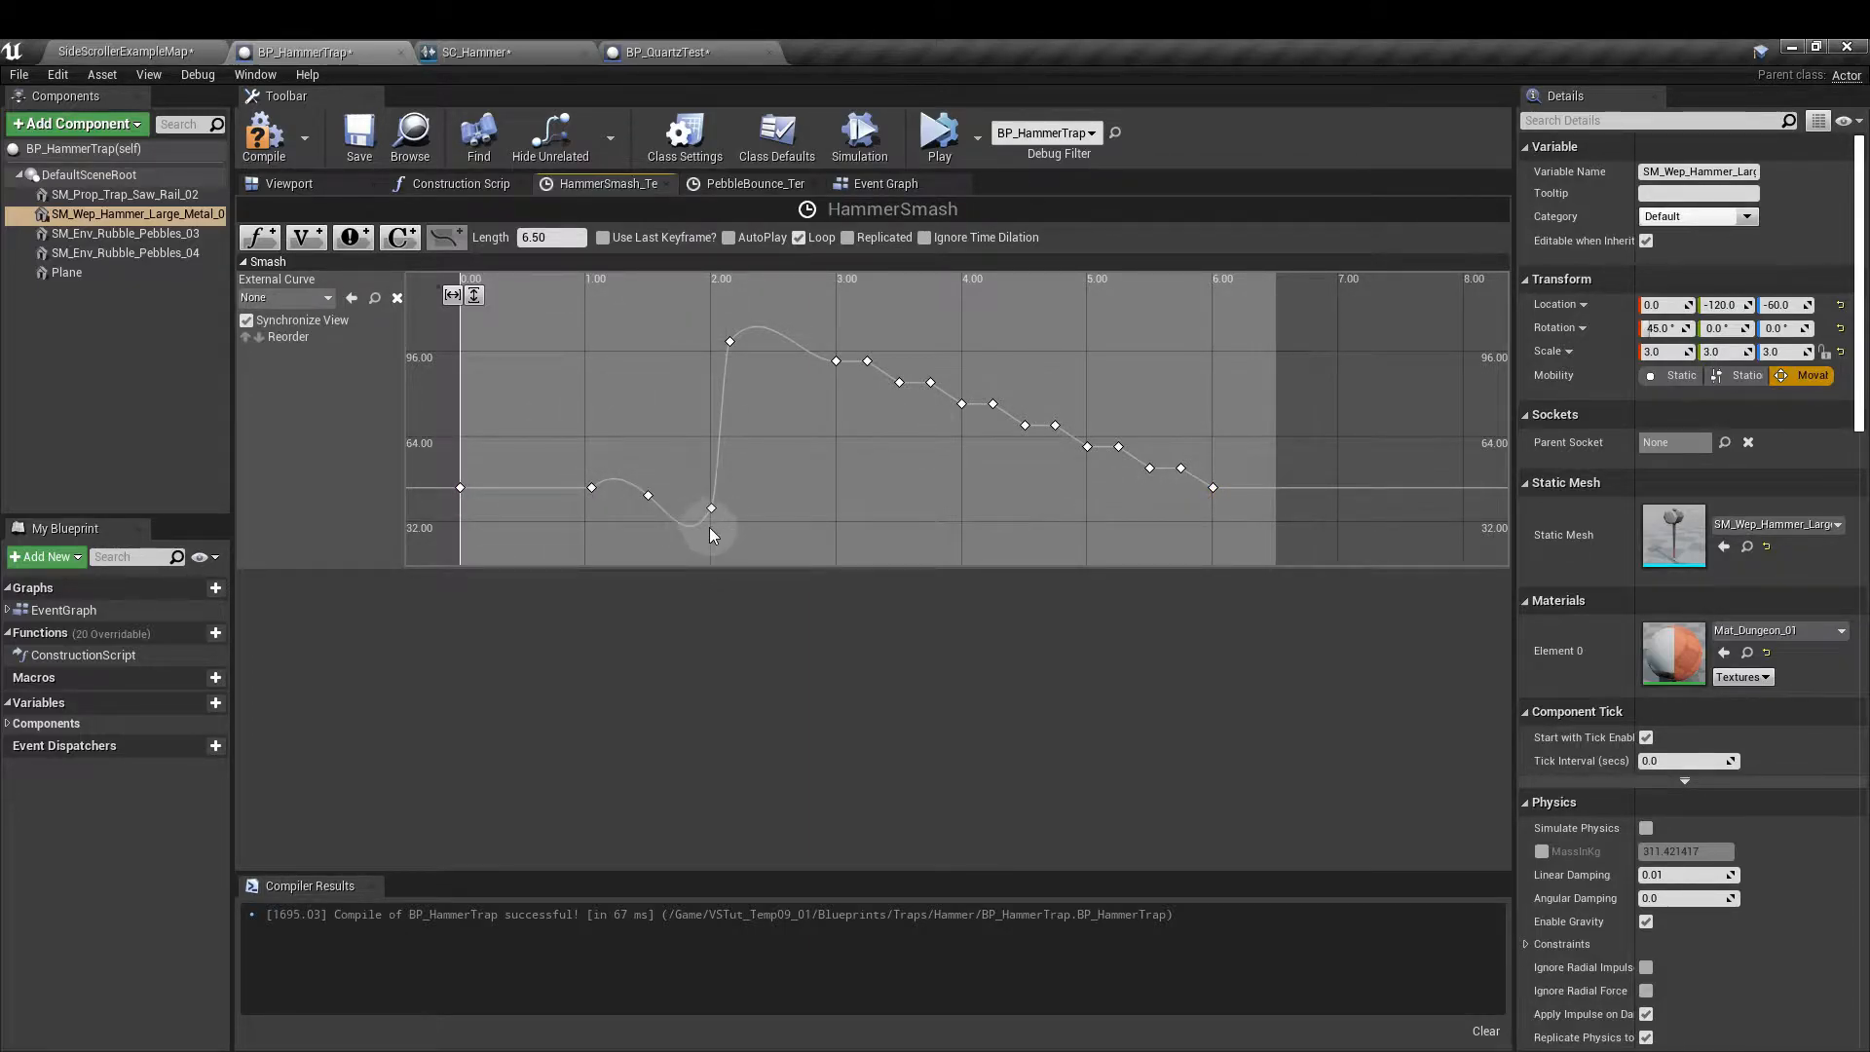
pyautogui.moveTo(750, 534); pyautogui.dragTo(750, 534)
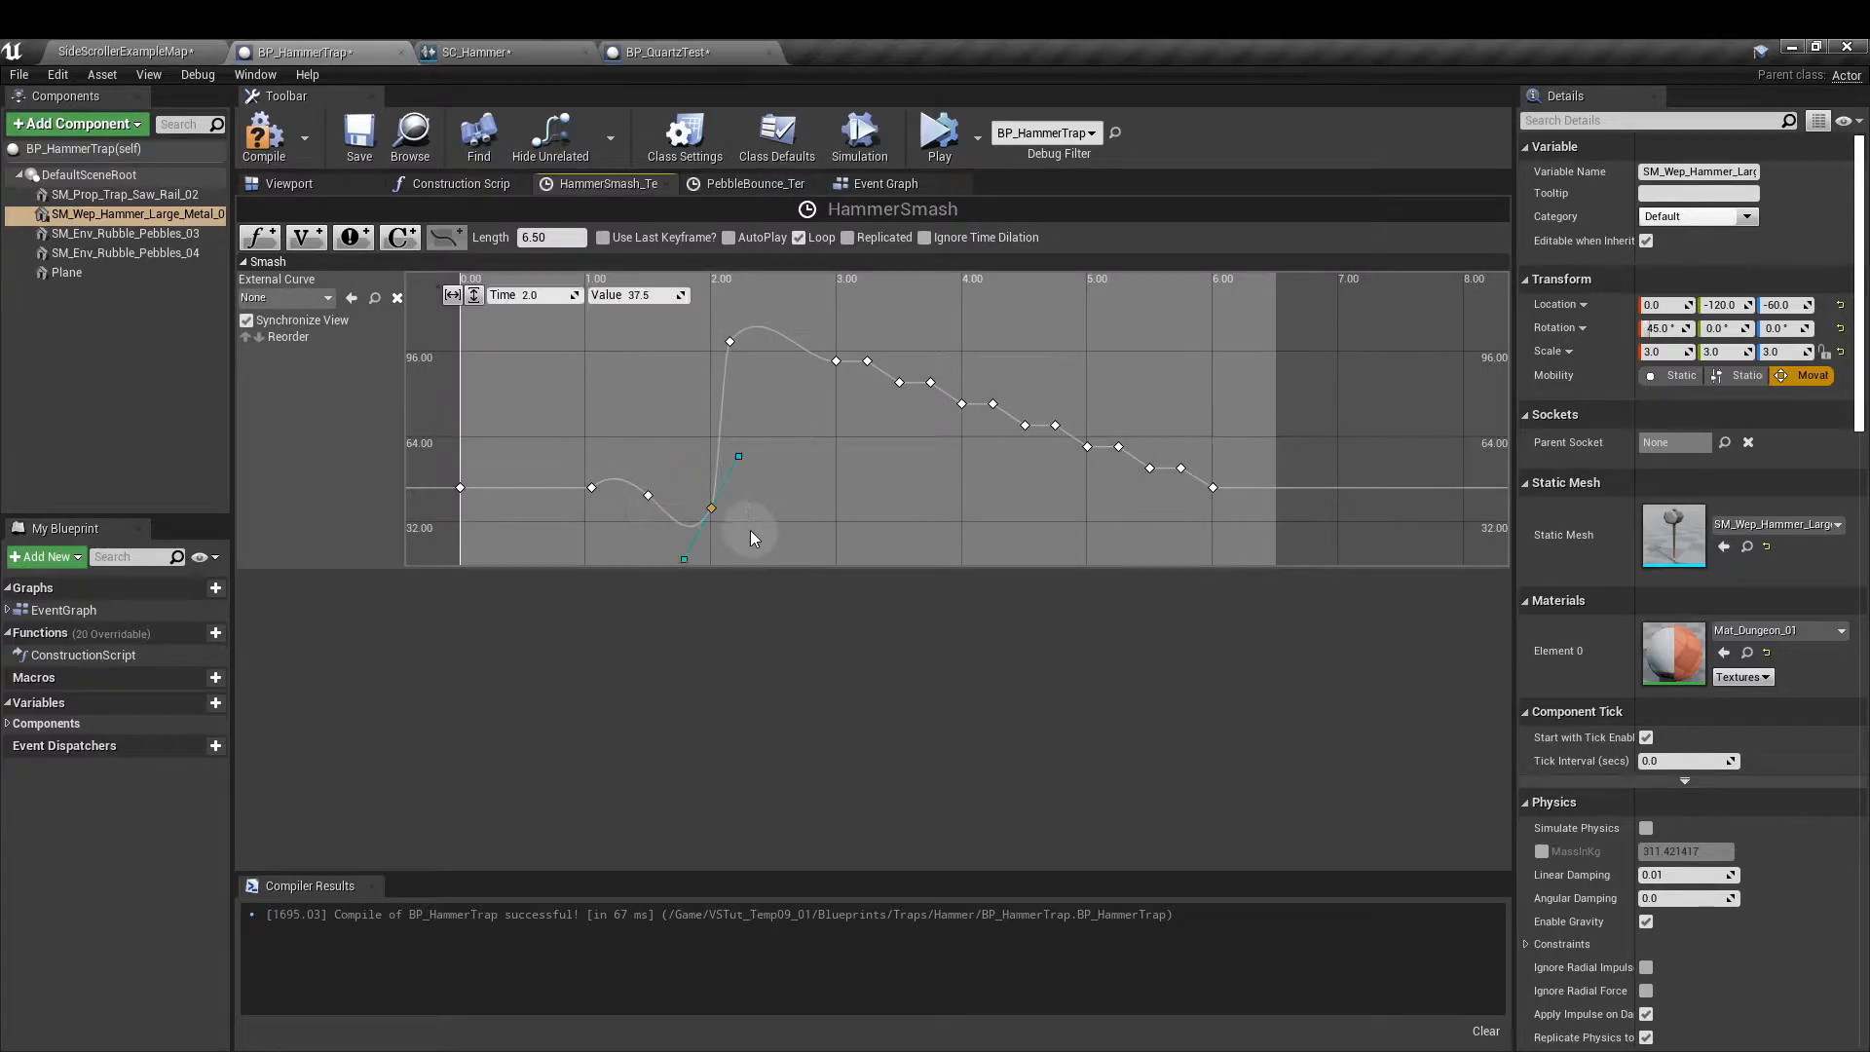
pyautogui.click(730, 341)
pyautogui.click(784, 424)
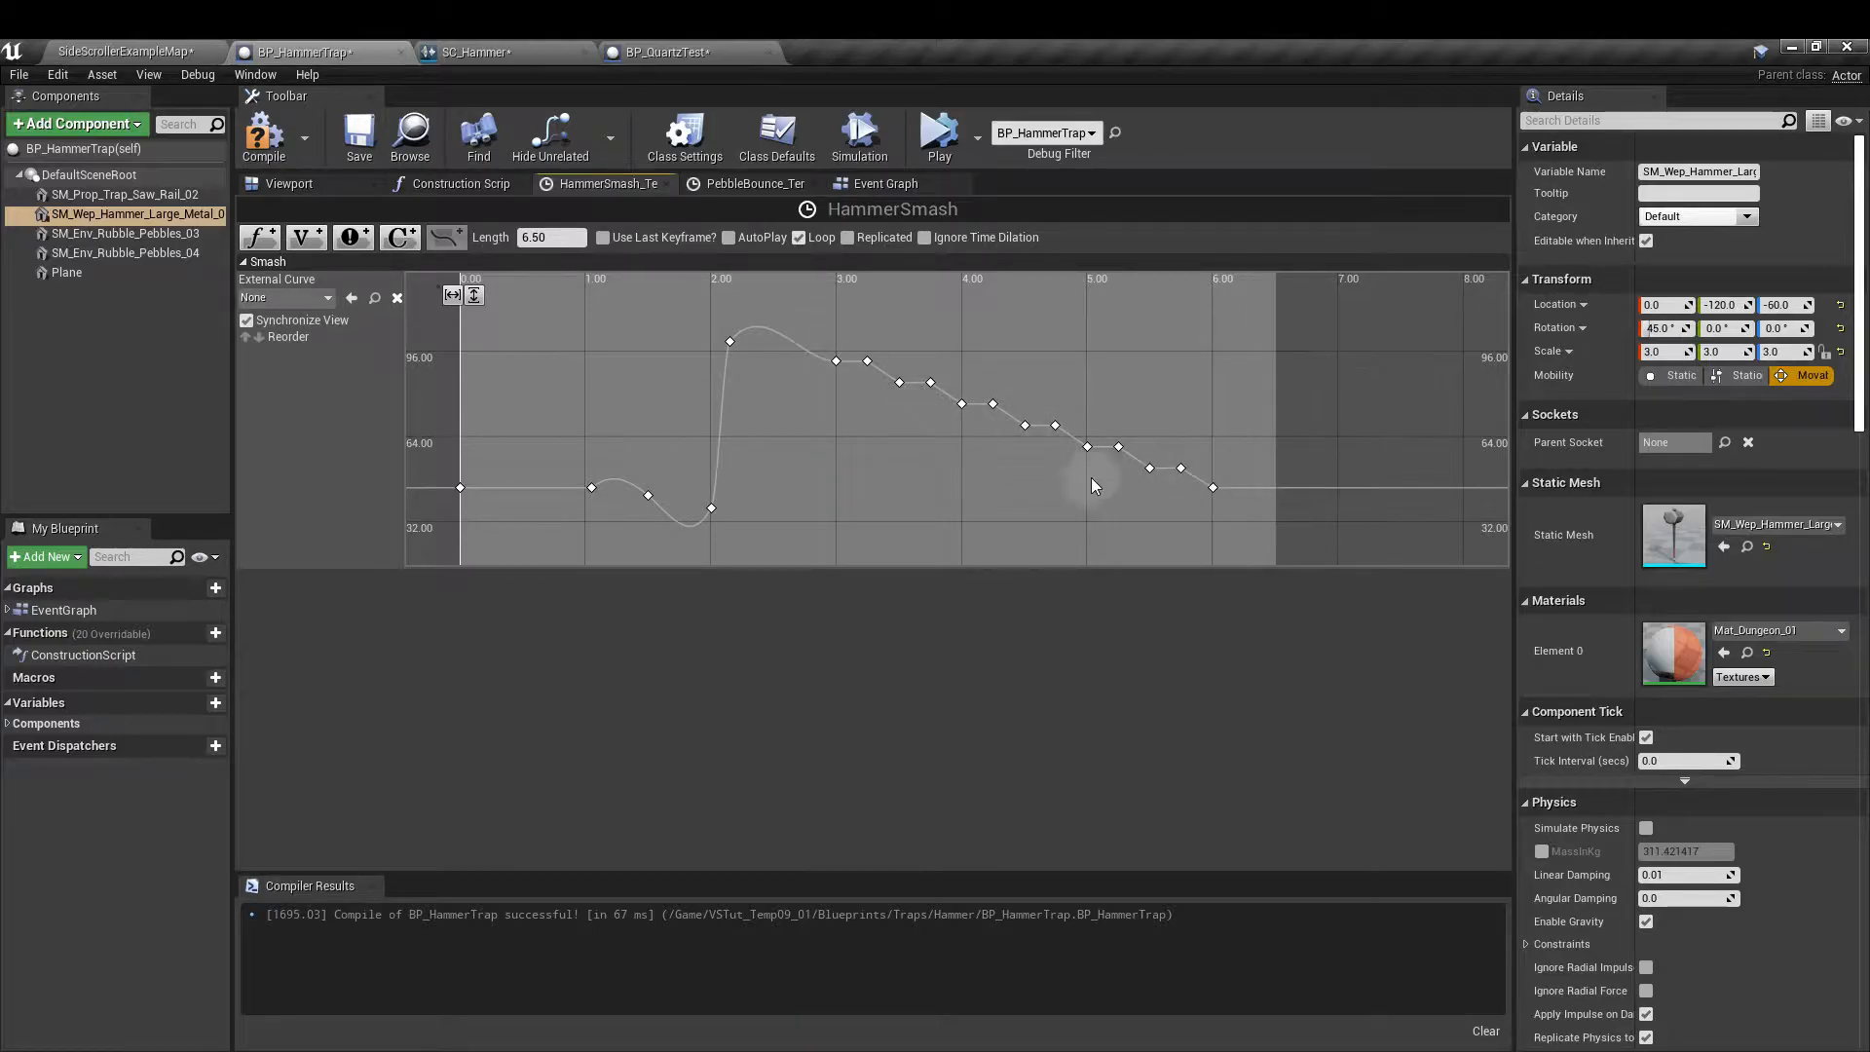
# - Run the Blueprint simulation in the viewport to watch the hammer's swing and ratcheting return, and stop it
pyautogui.click(359, 183)
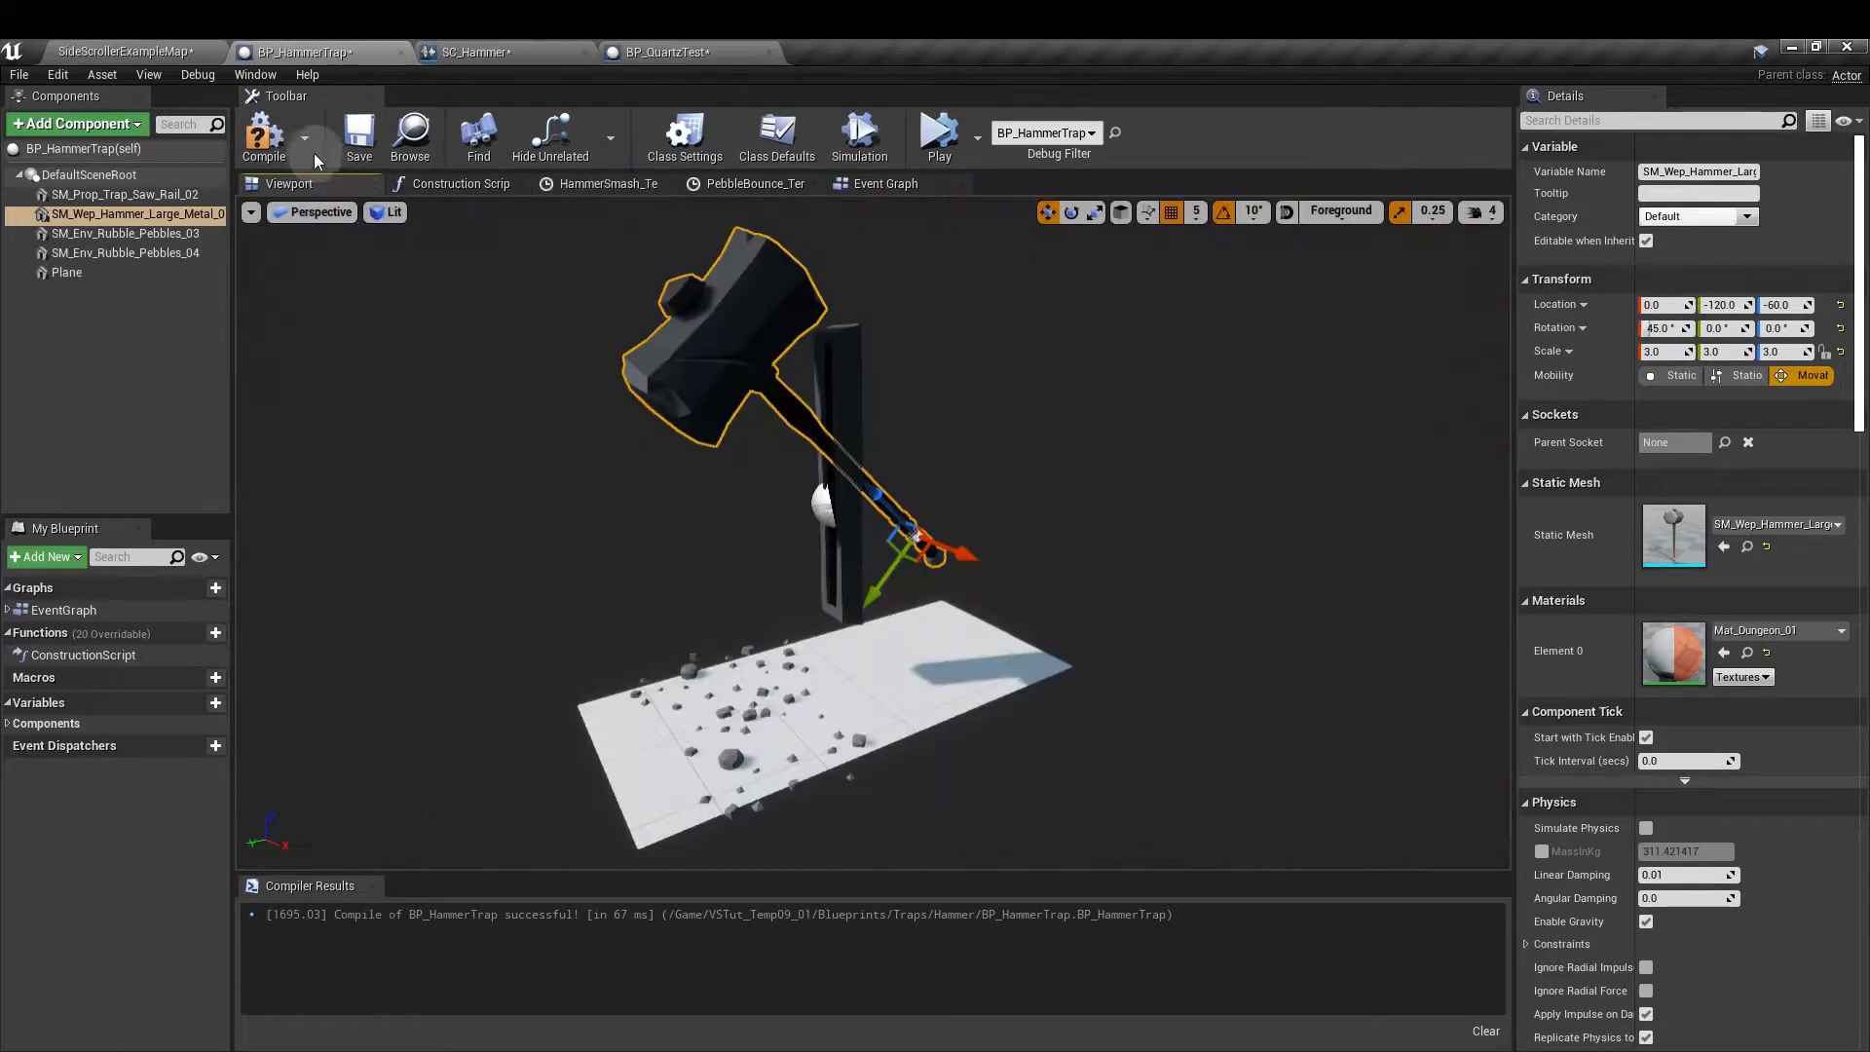
pyautogui.click(876, 149)
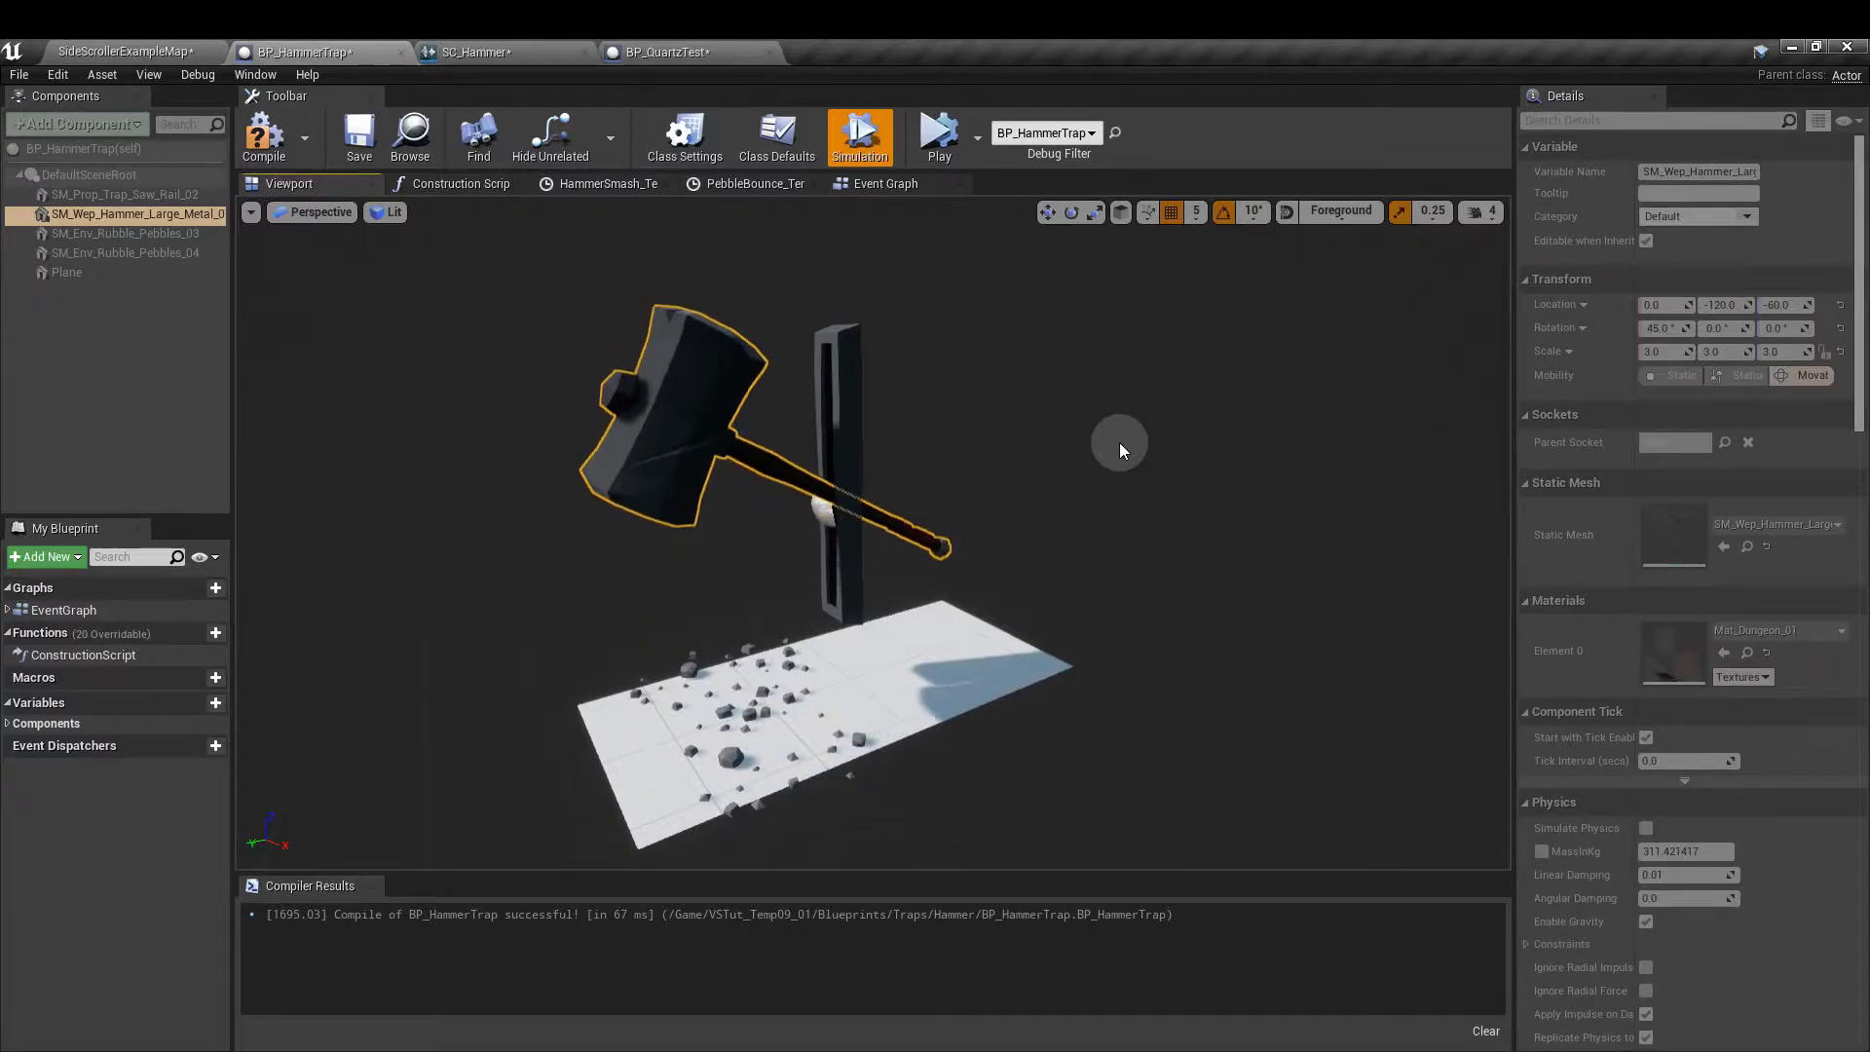
pyautogui.click(860, 136)
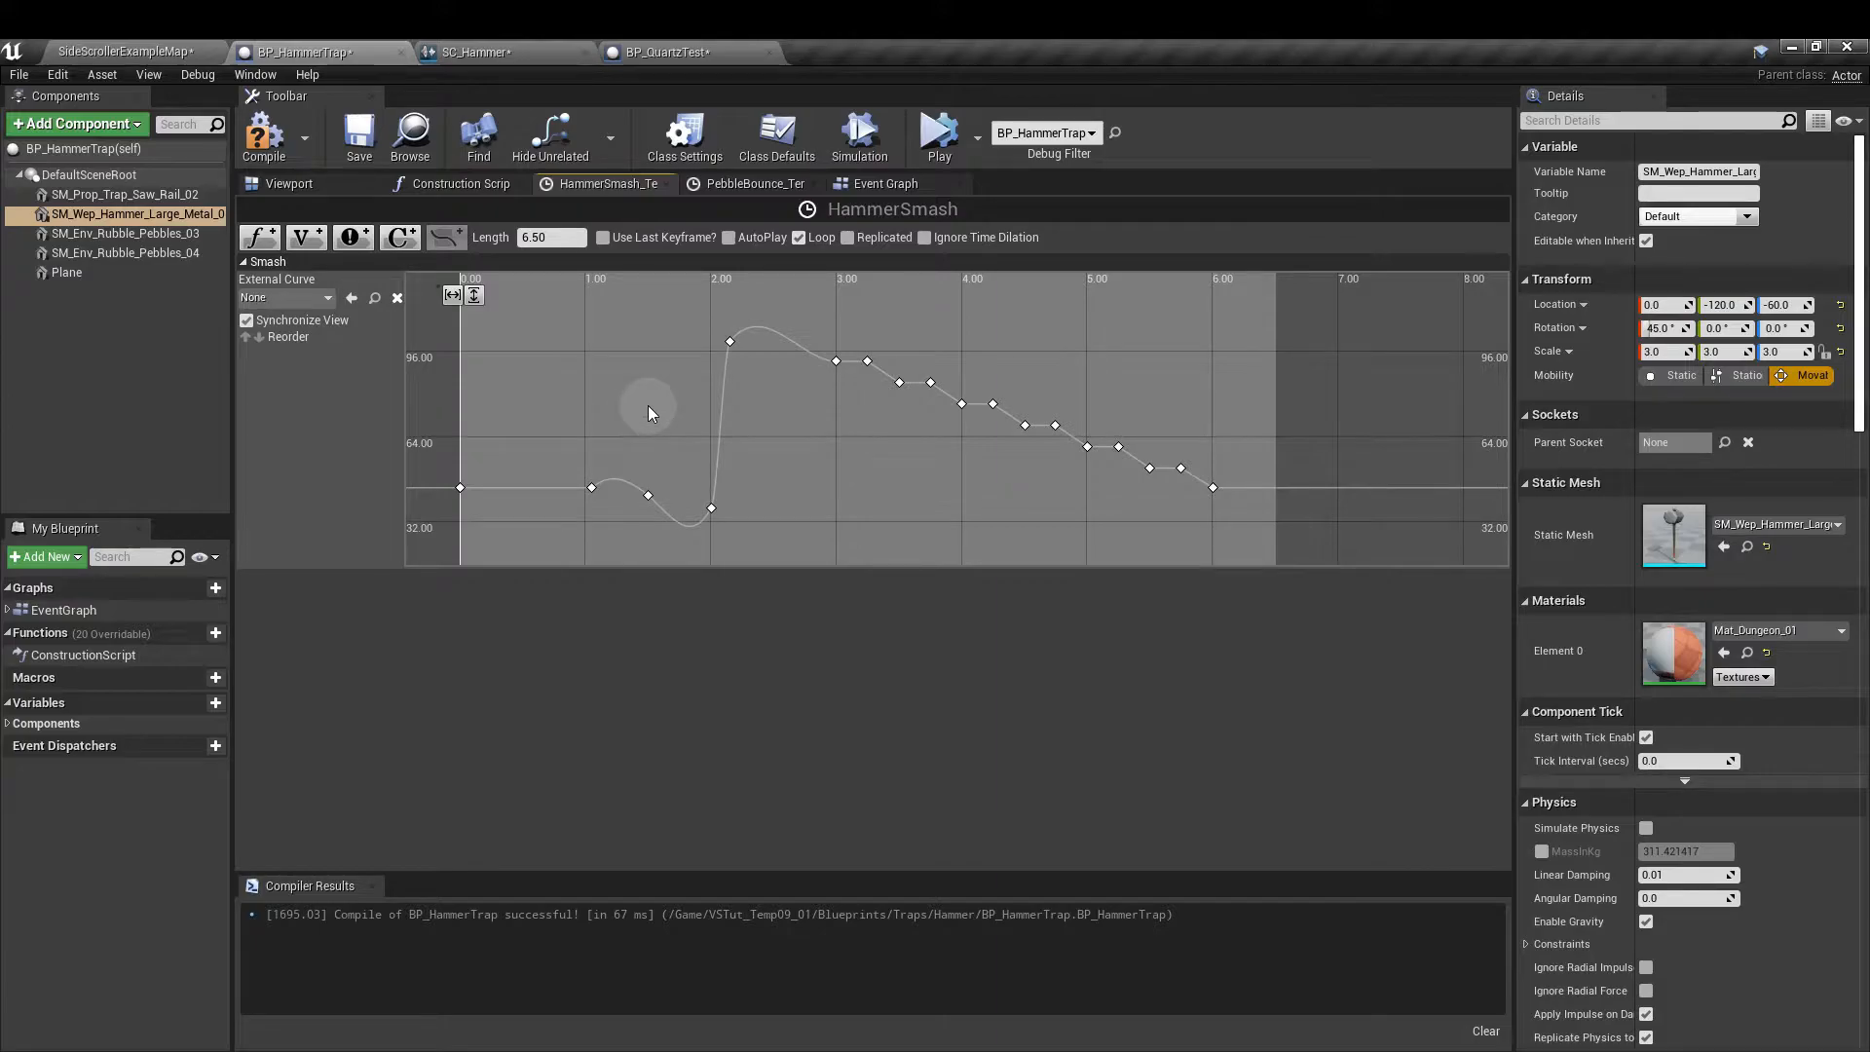
# - Check the HammerSmash node's Smash output feeding the roll of SetRelativeRotation, and compile and save BP_HammerTrap
pyautogui.click(881, 183)
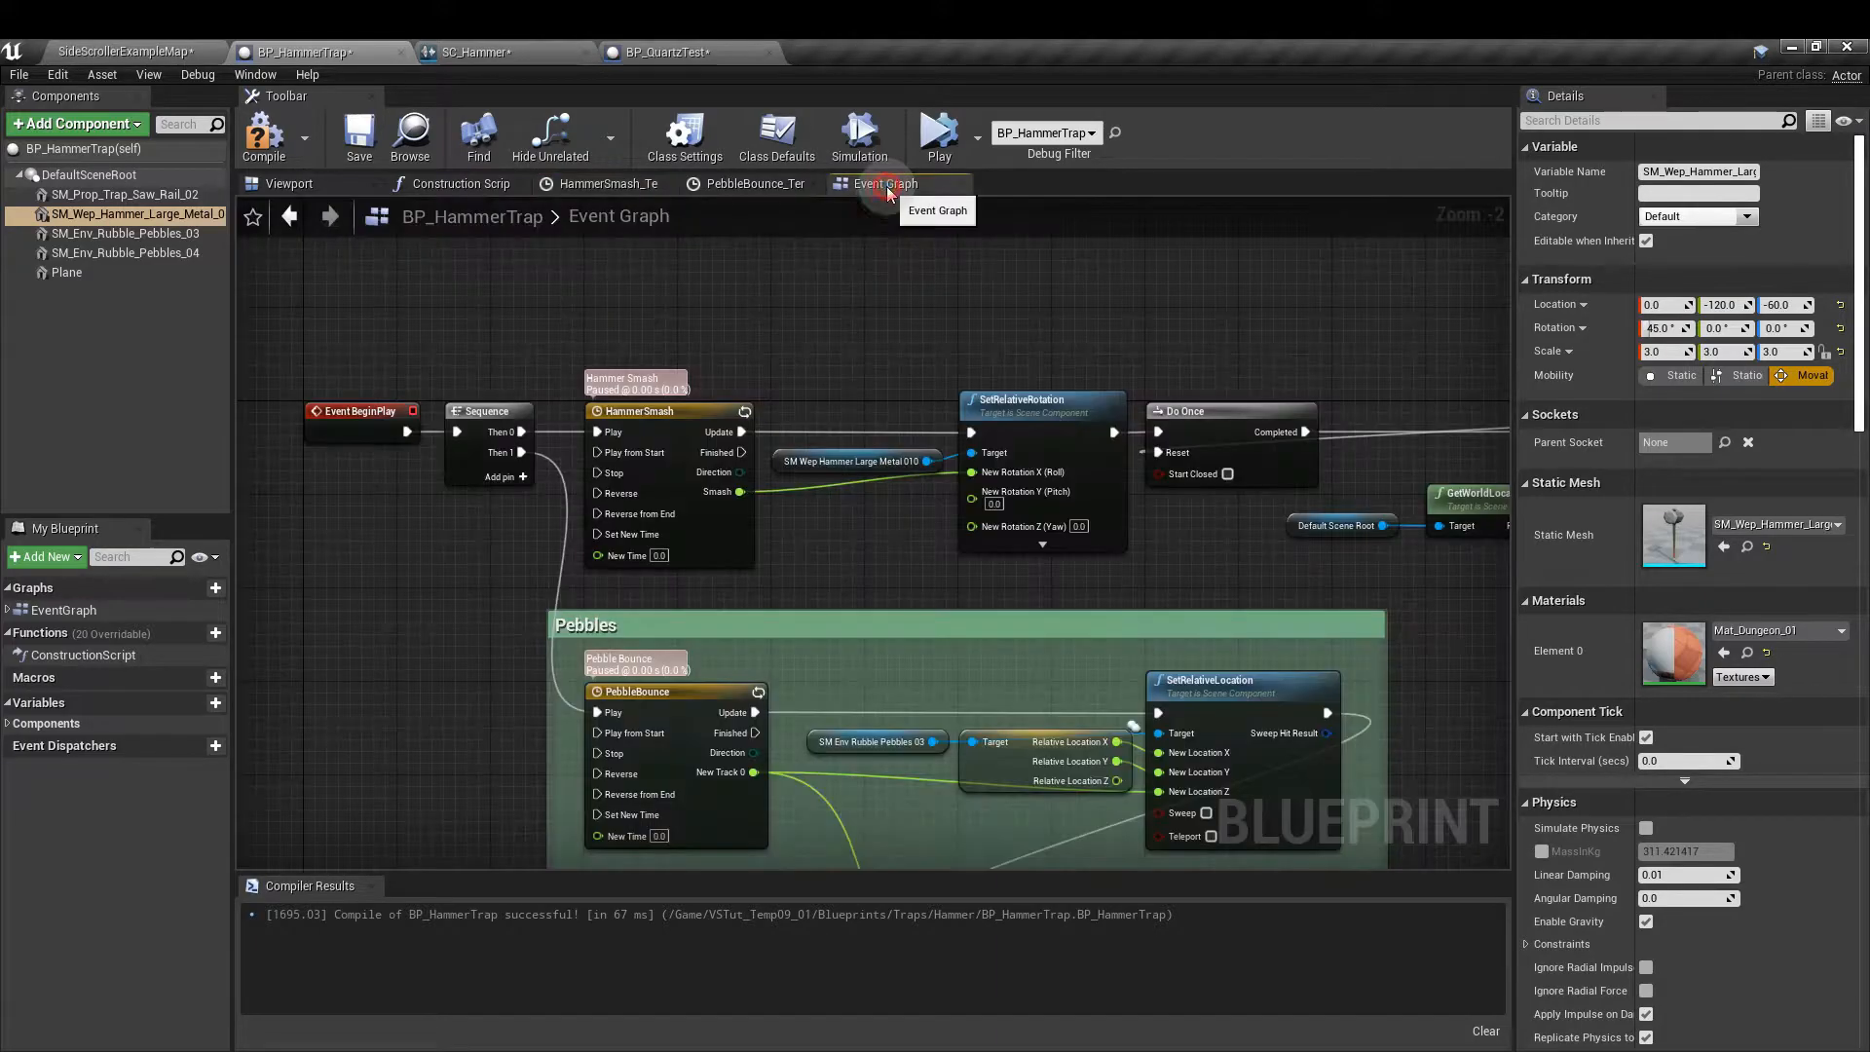
pyautogui.click(735, 521)
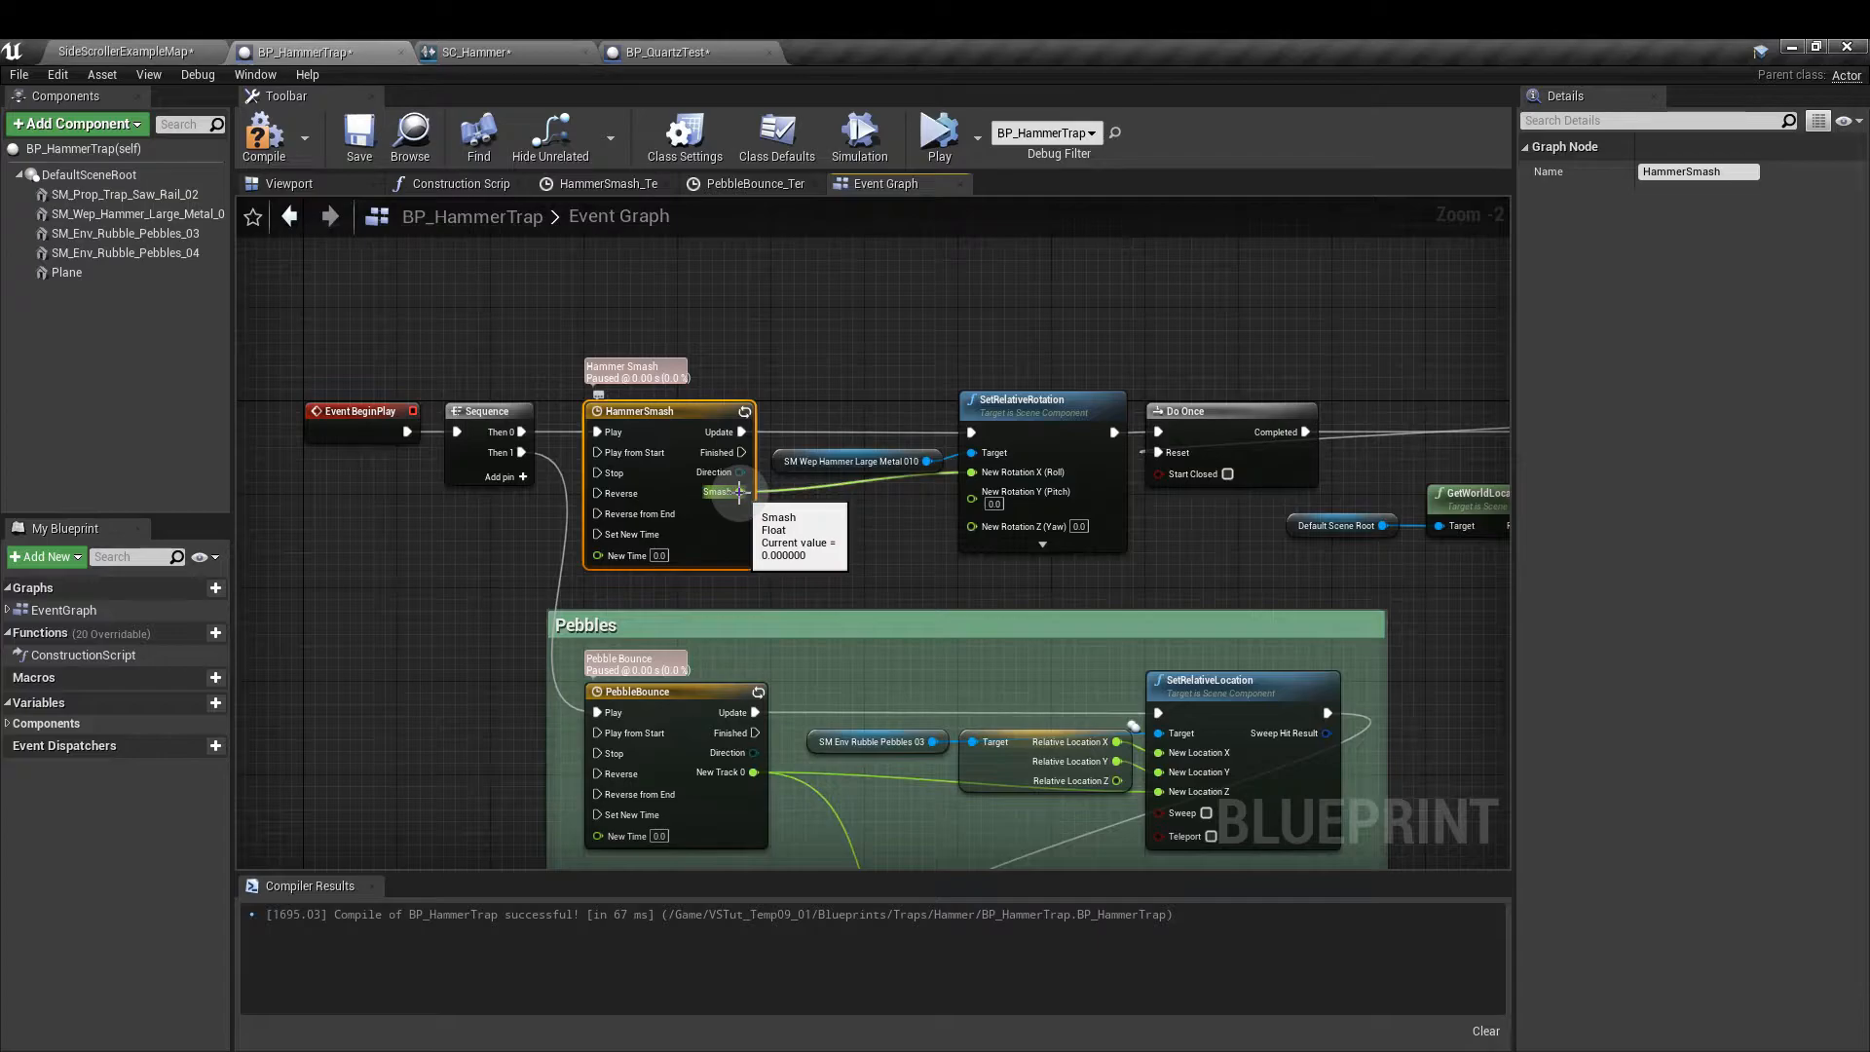
pyautogui.click(1079, 487)
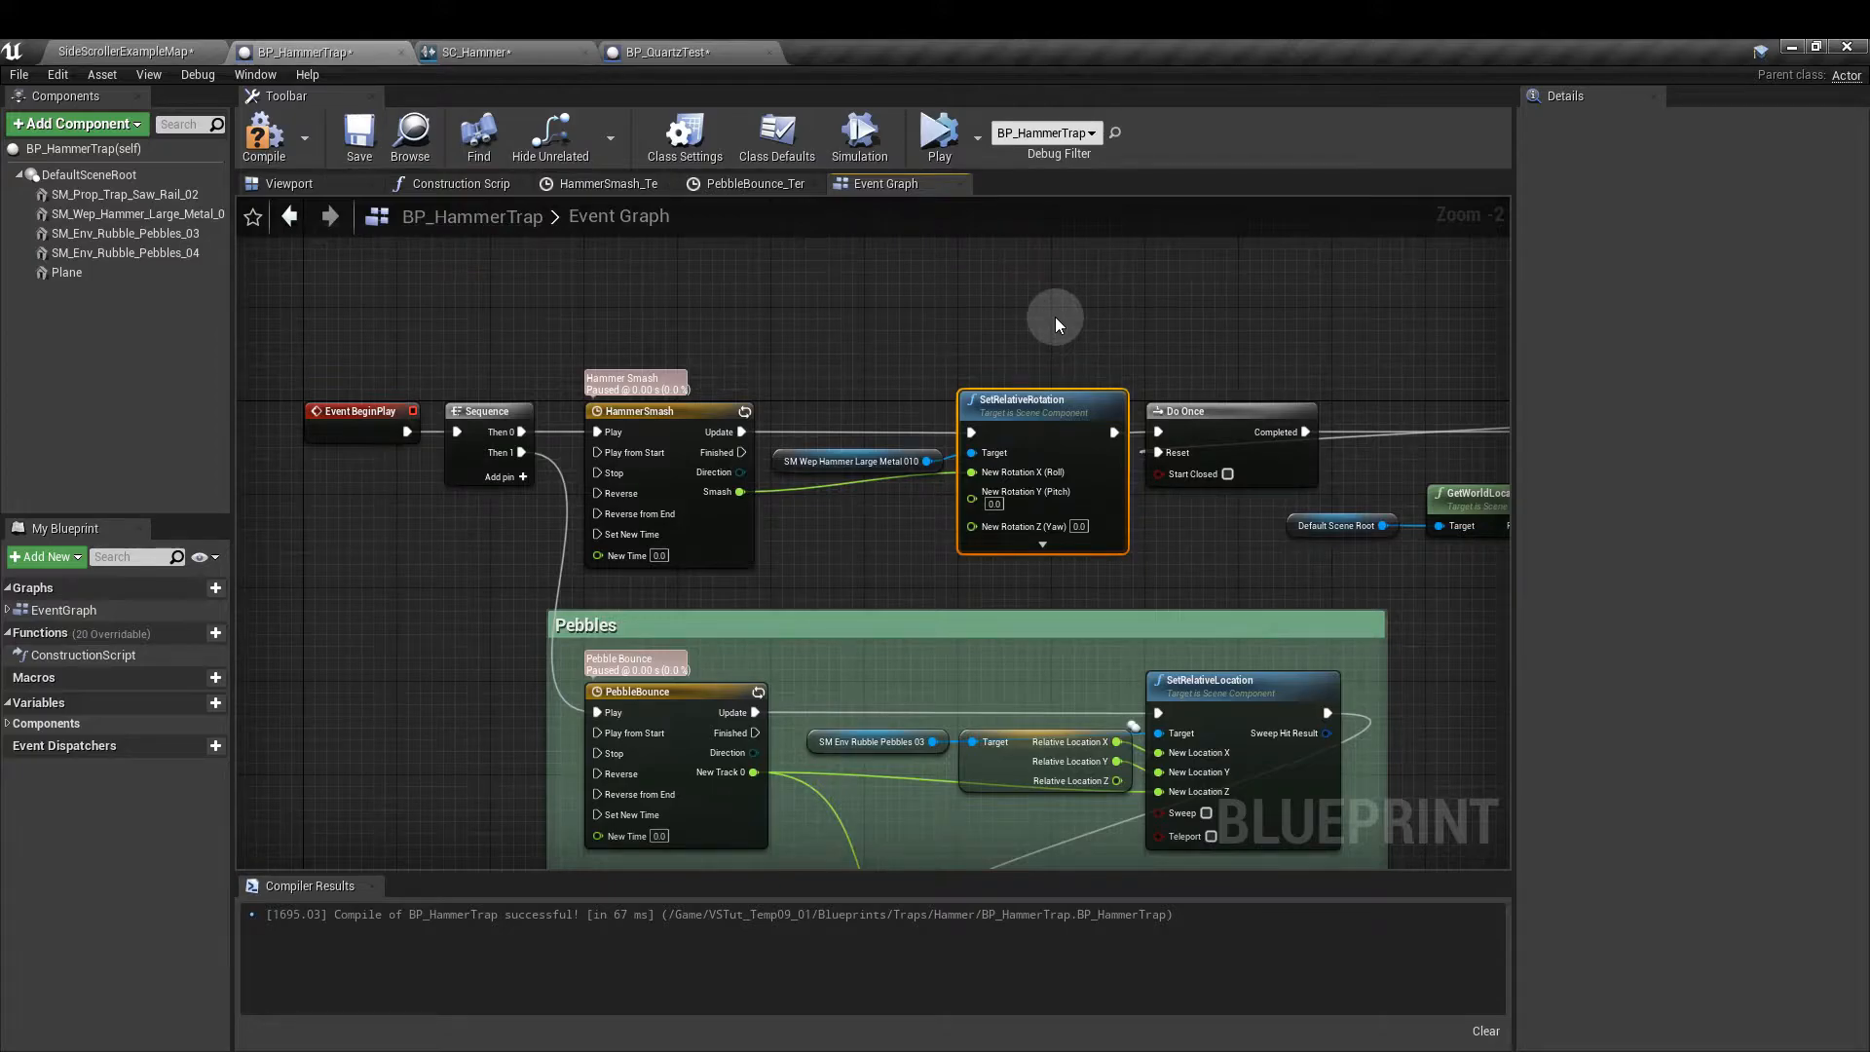
pyautogui.click(263, 134)
pyautogui.click(358, 134)
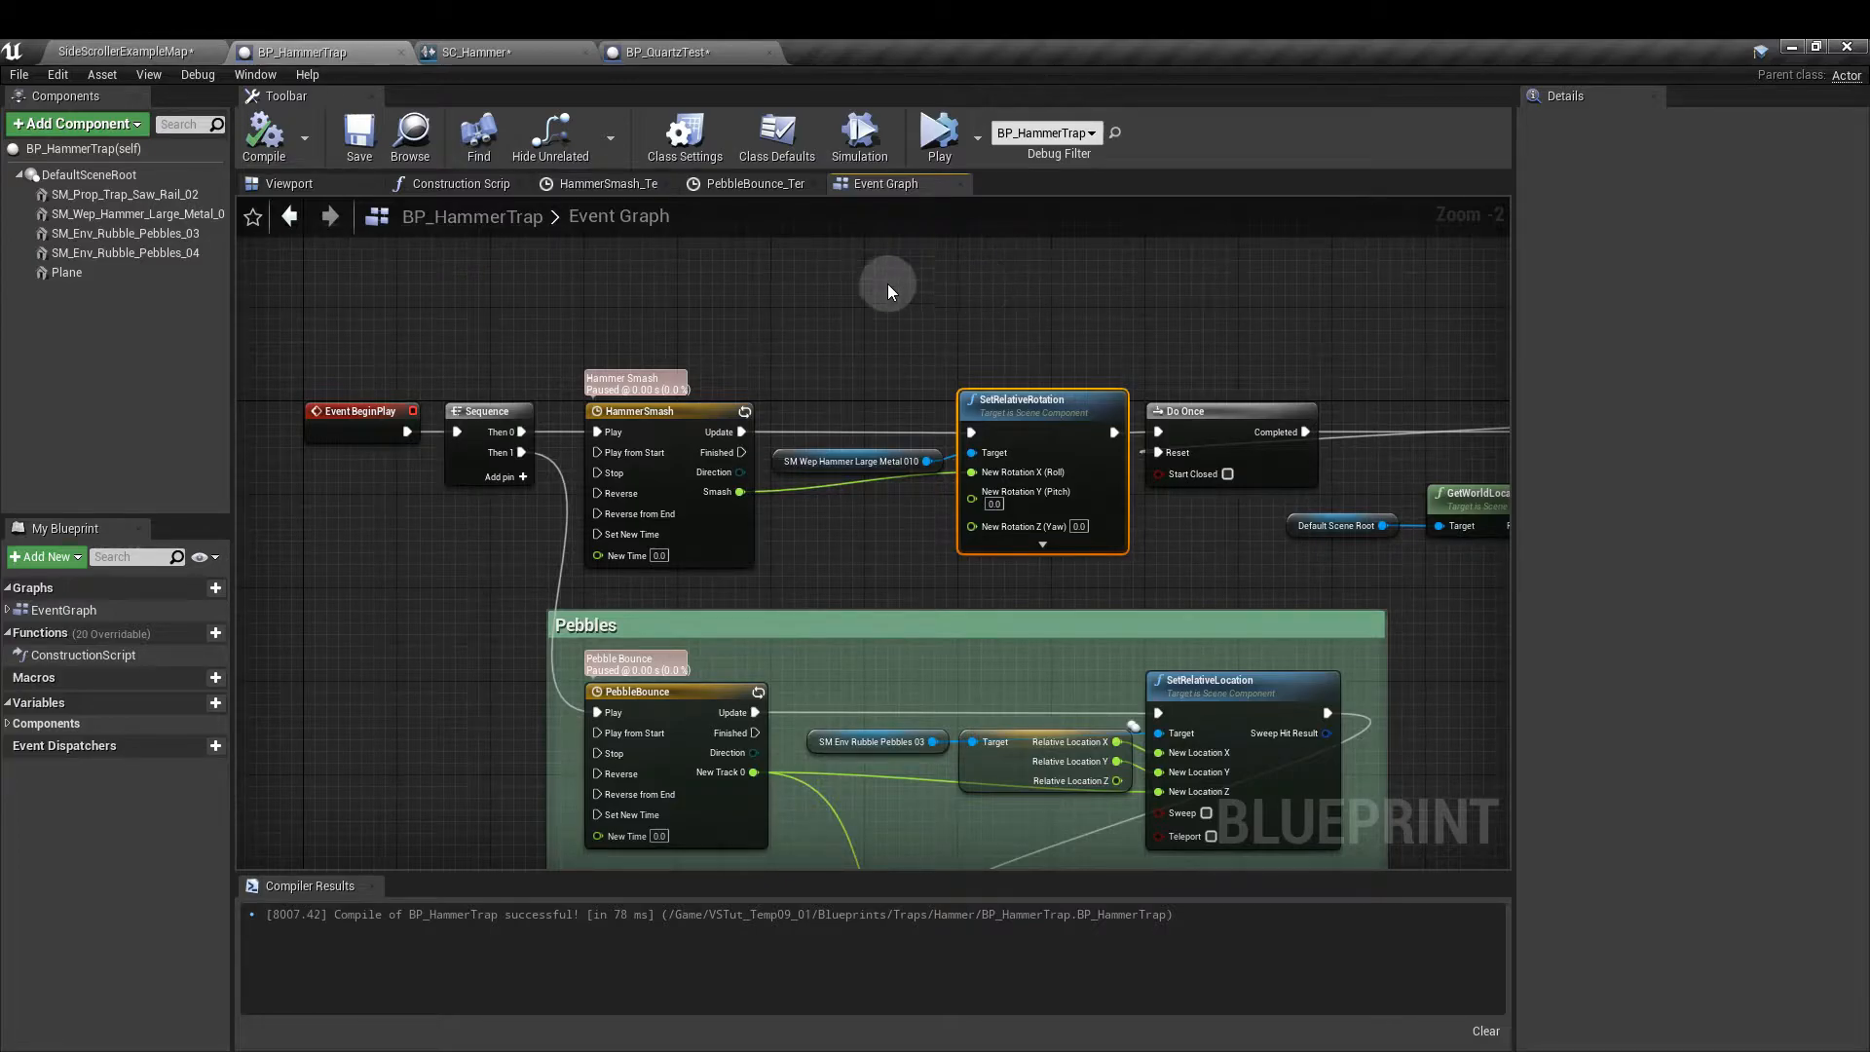
# - In the level editor, browse to the Audio/Cues/Traps folder, select SC_Hammer and show the creation options for sound assets
pyautogui.click(146, 51)
pyautogui.scroll(2, 177, 955)
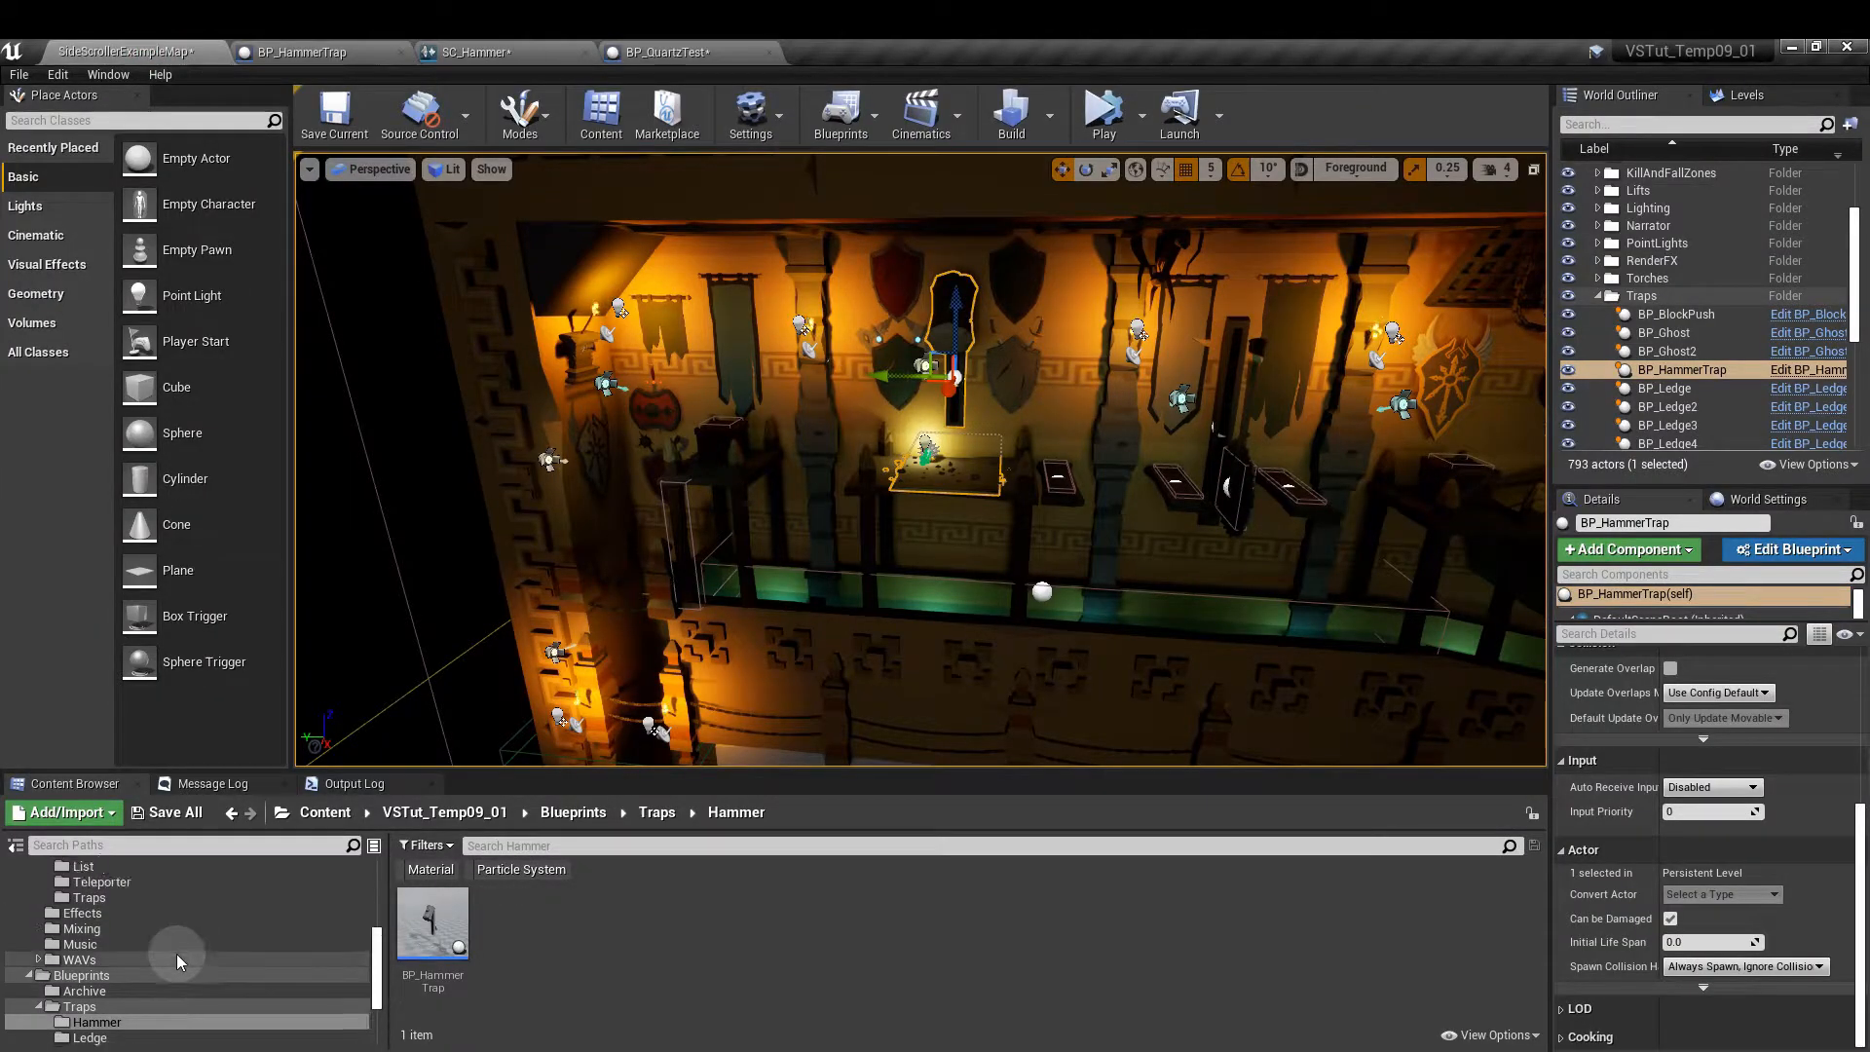
pyautogui.scroll(3, 178, 954)
pyautogui.click(152, 991)
pyautogui.click(676, 925)
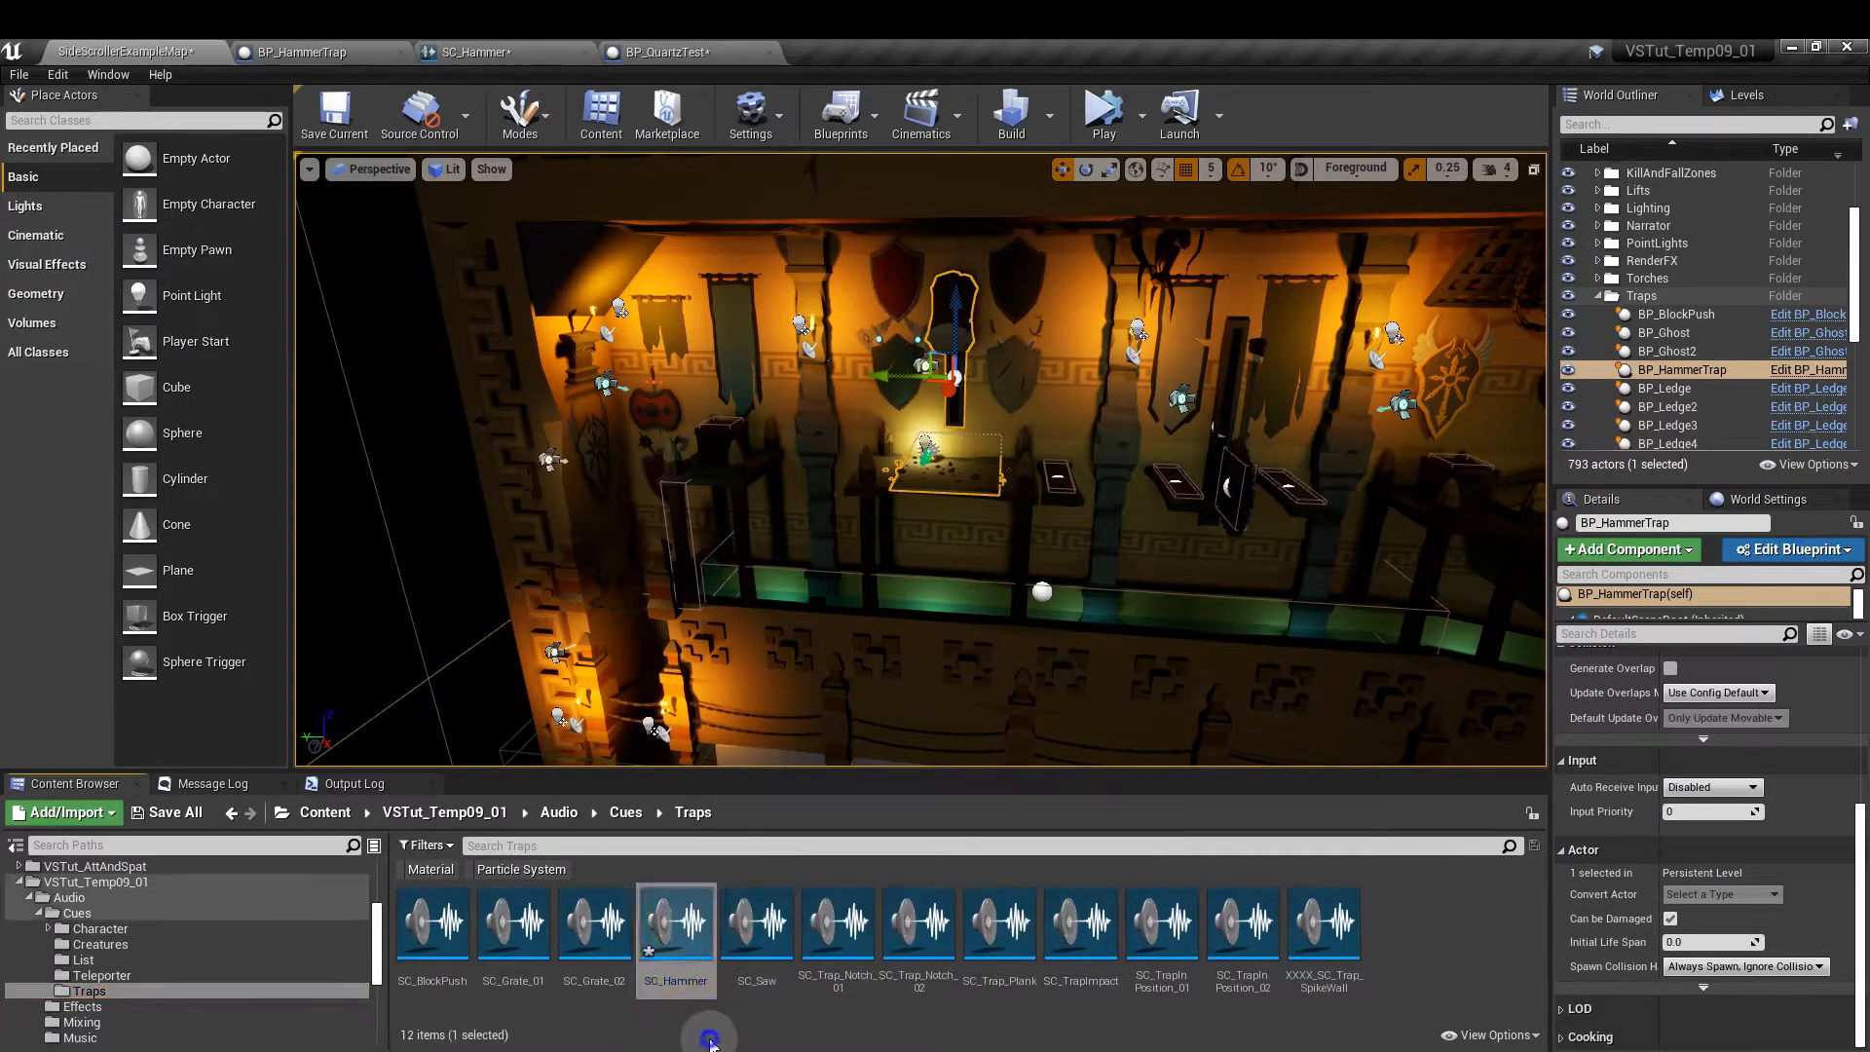
pyautogui.rightClick(765, 1021)
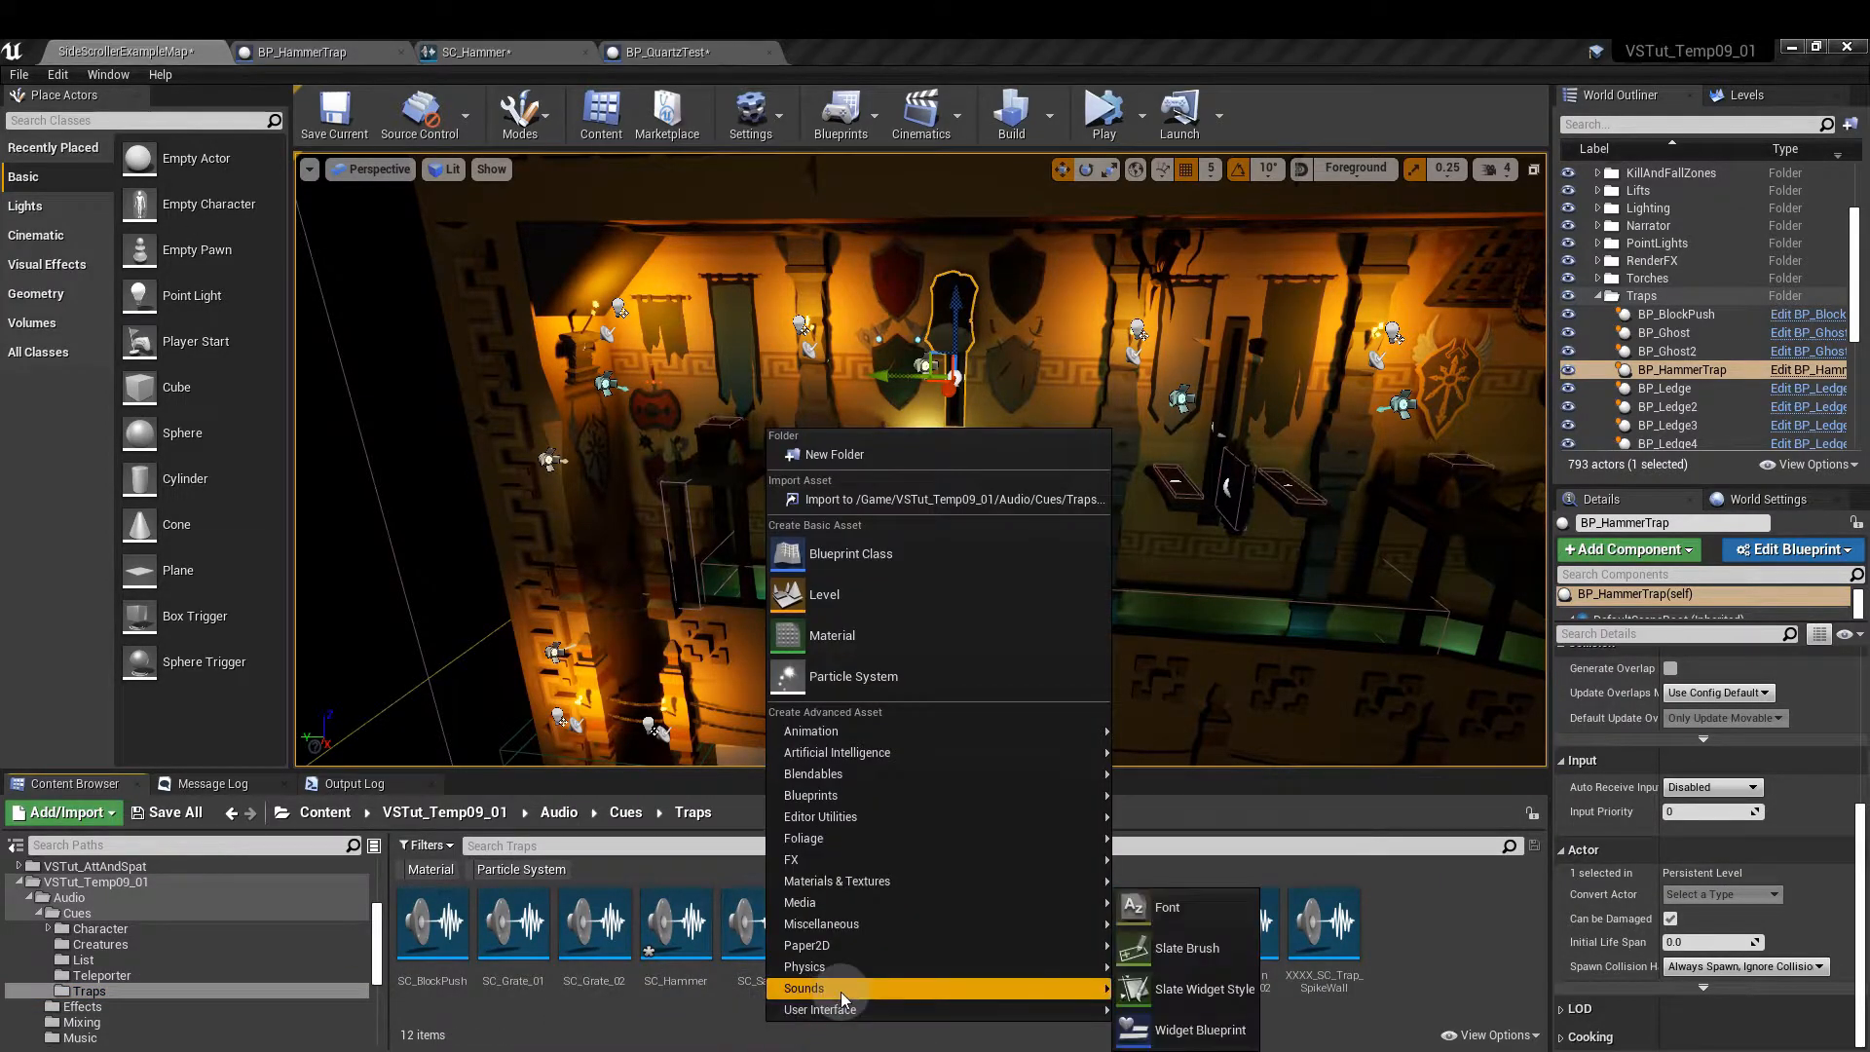
pyautogui.moveTo(839, 991)
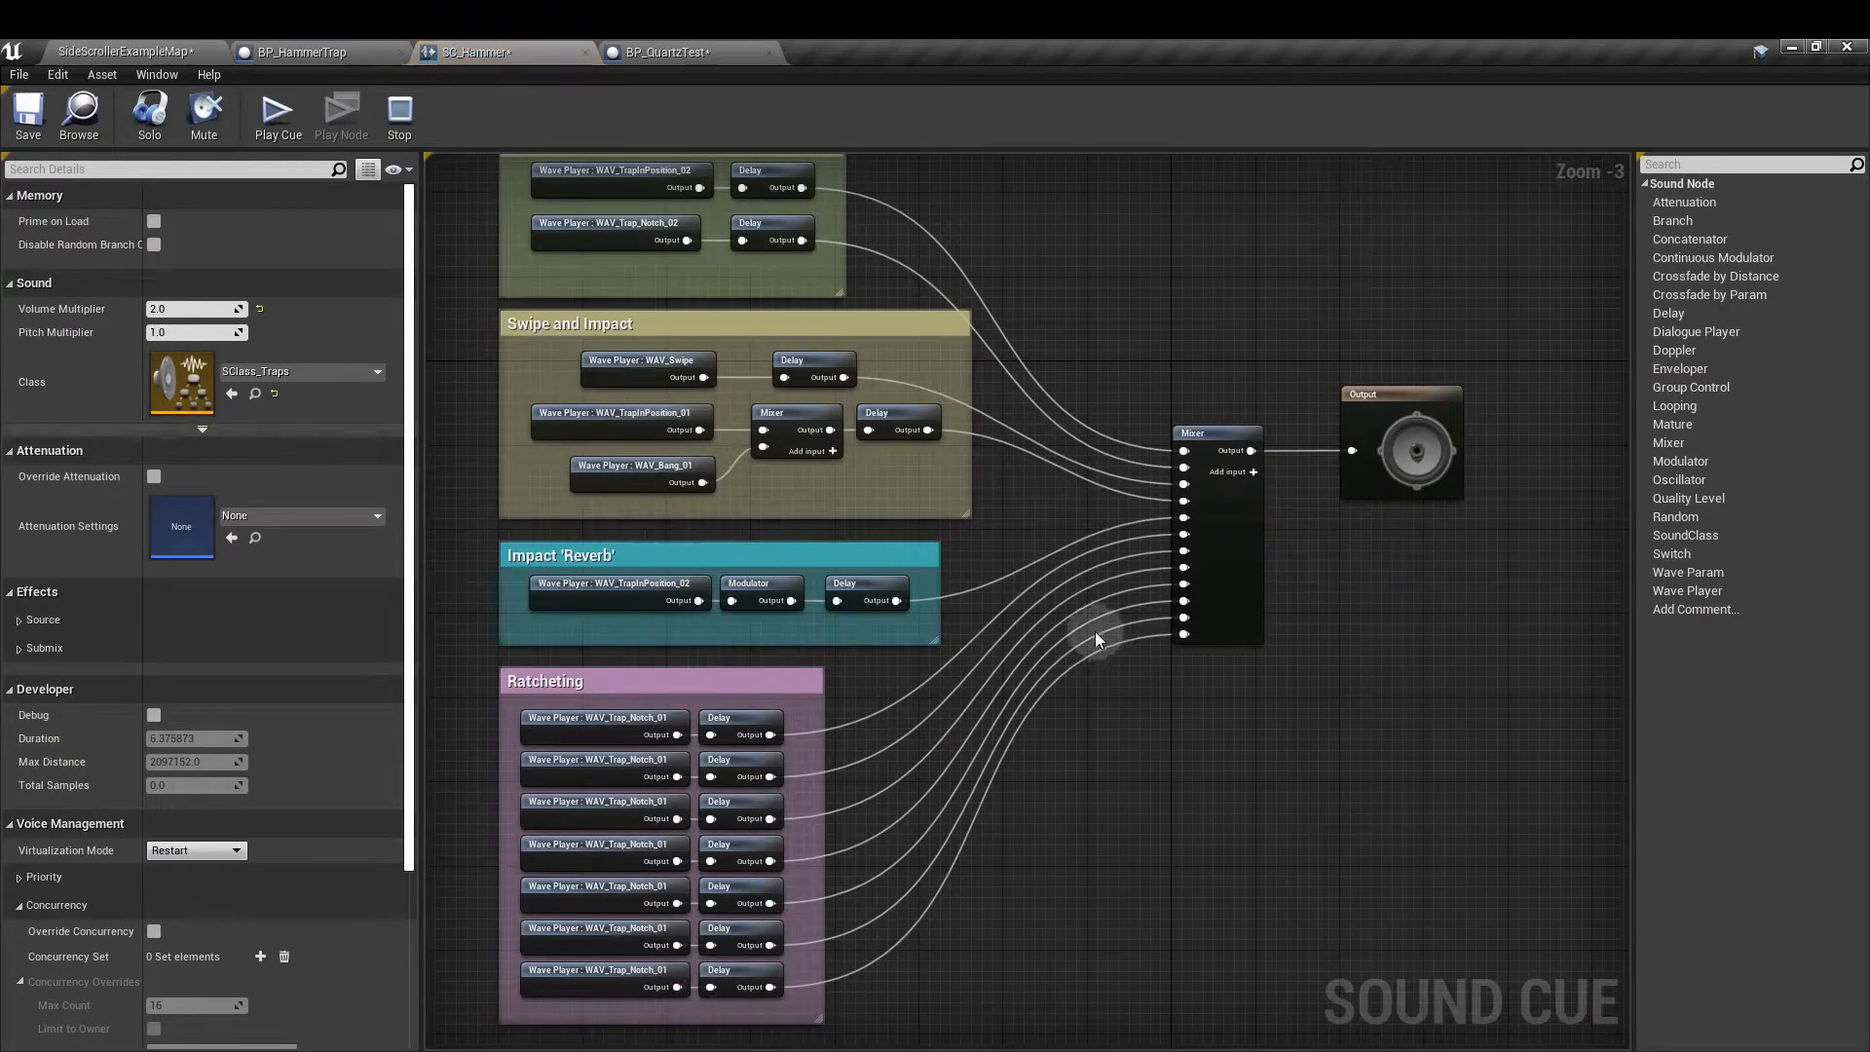
# - Examine the Swipe and Impact, Impact 'Reverb' and Ratcheting node groups of the SC_Hammer sound cue
pyautogui.moveTo(1134, 404); pyautogui.dragTo(1100, 424, button='right')
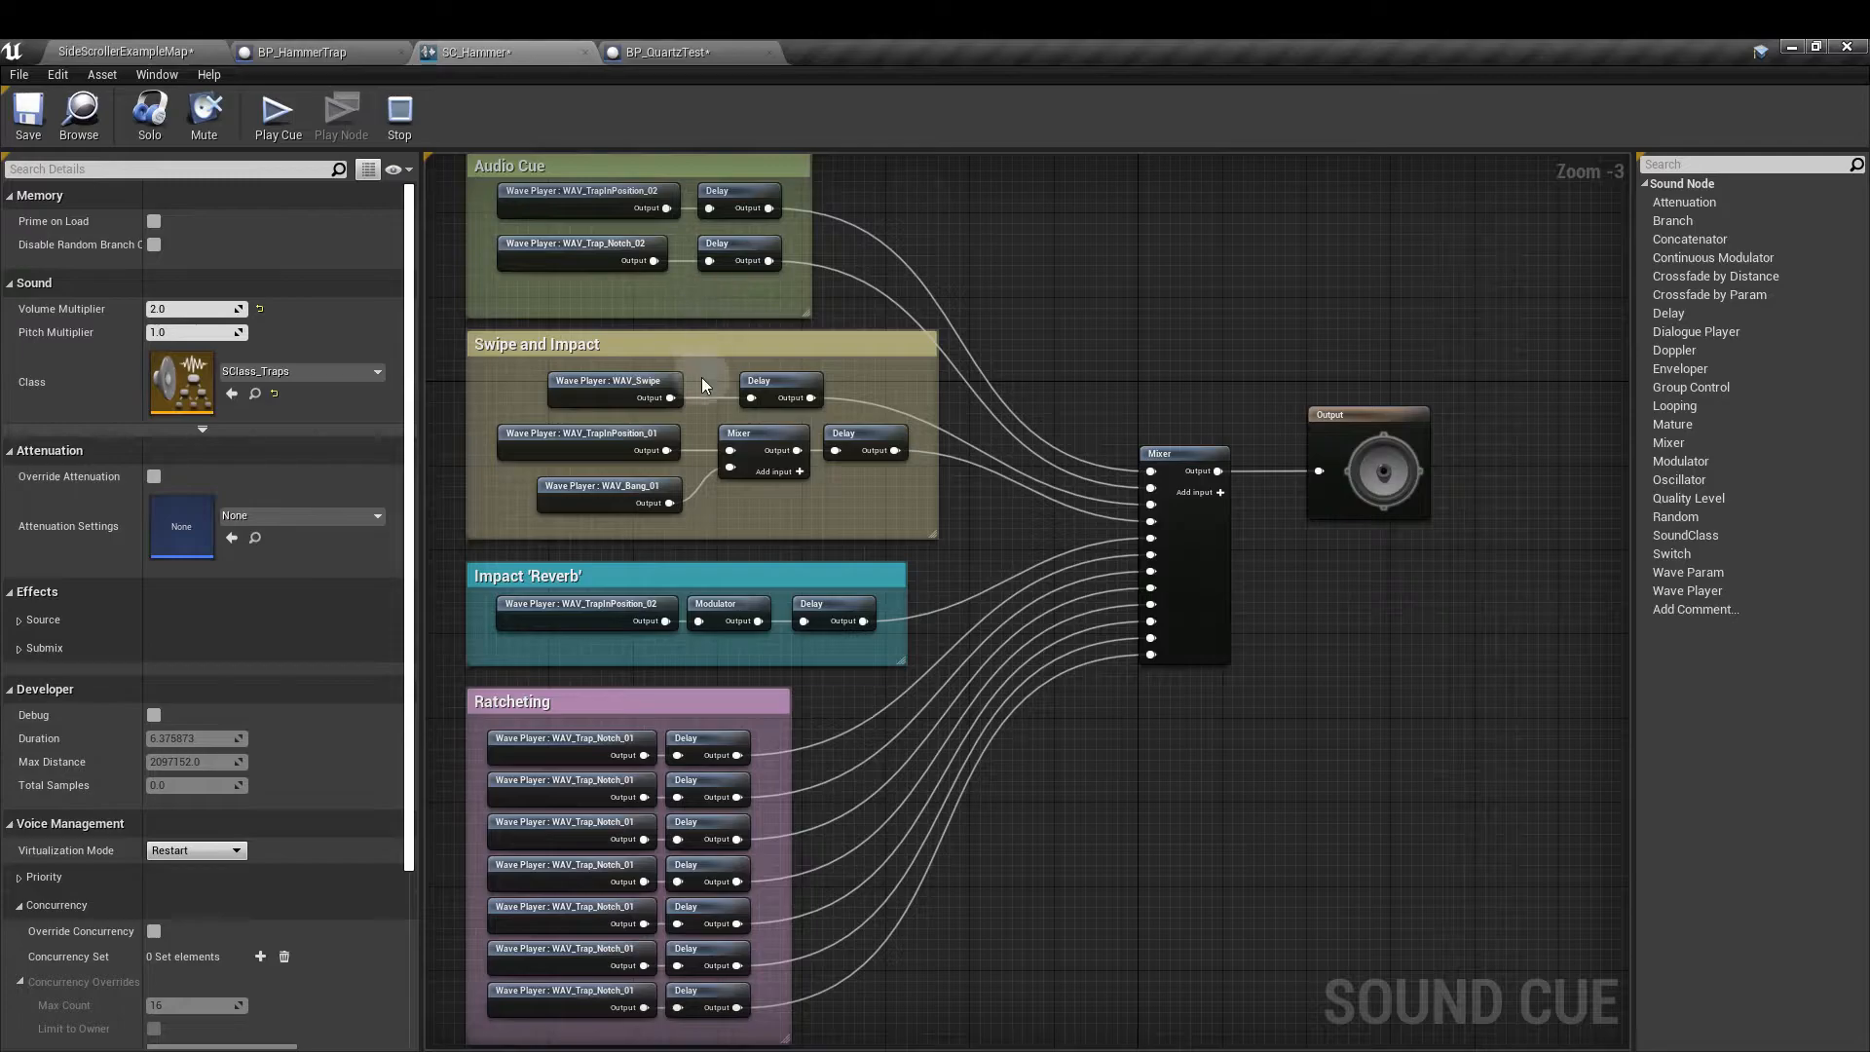
pyautogui.moveTo(1063, 333); pyautogui.dragTo(596, 457)
pyautogui.moveTo(977, 569); pyautogui.dragTo(584, 647)
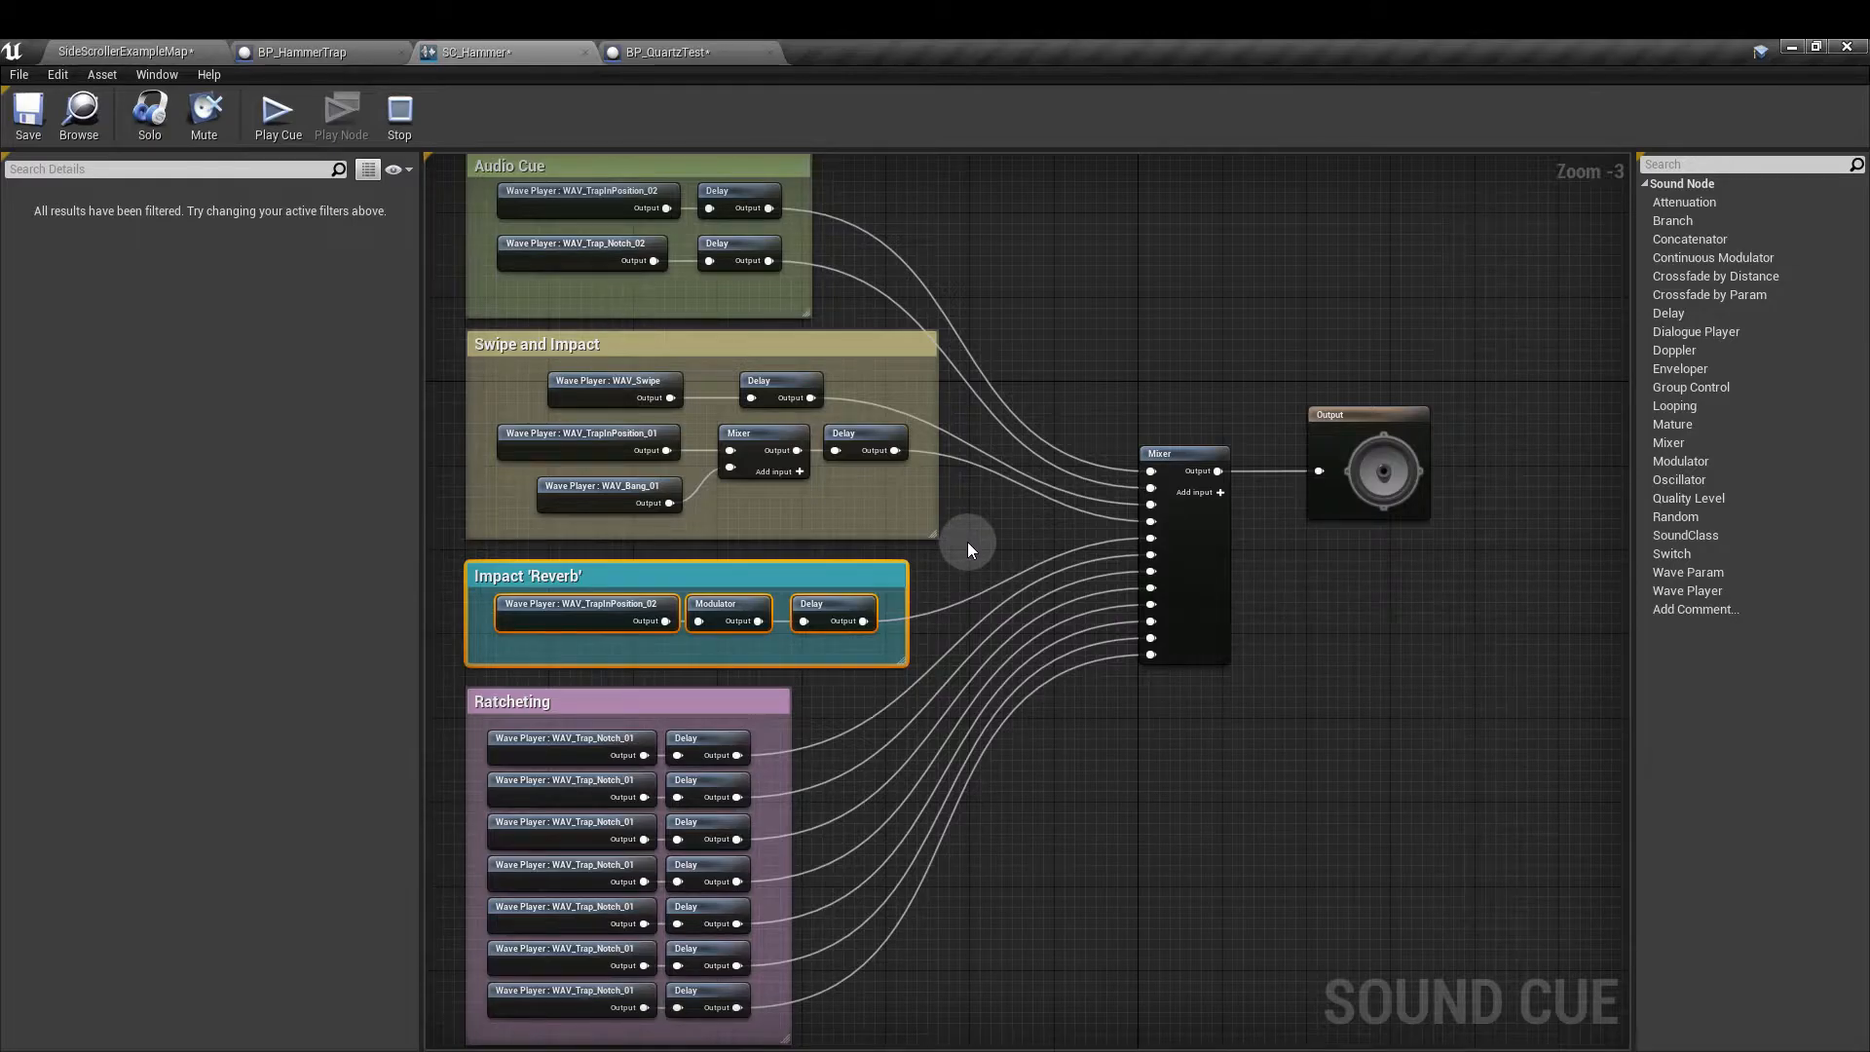
pyautogui.moveTo(849, 684); pyautogui.dragTo(493, 1028)
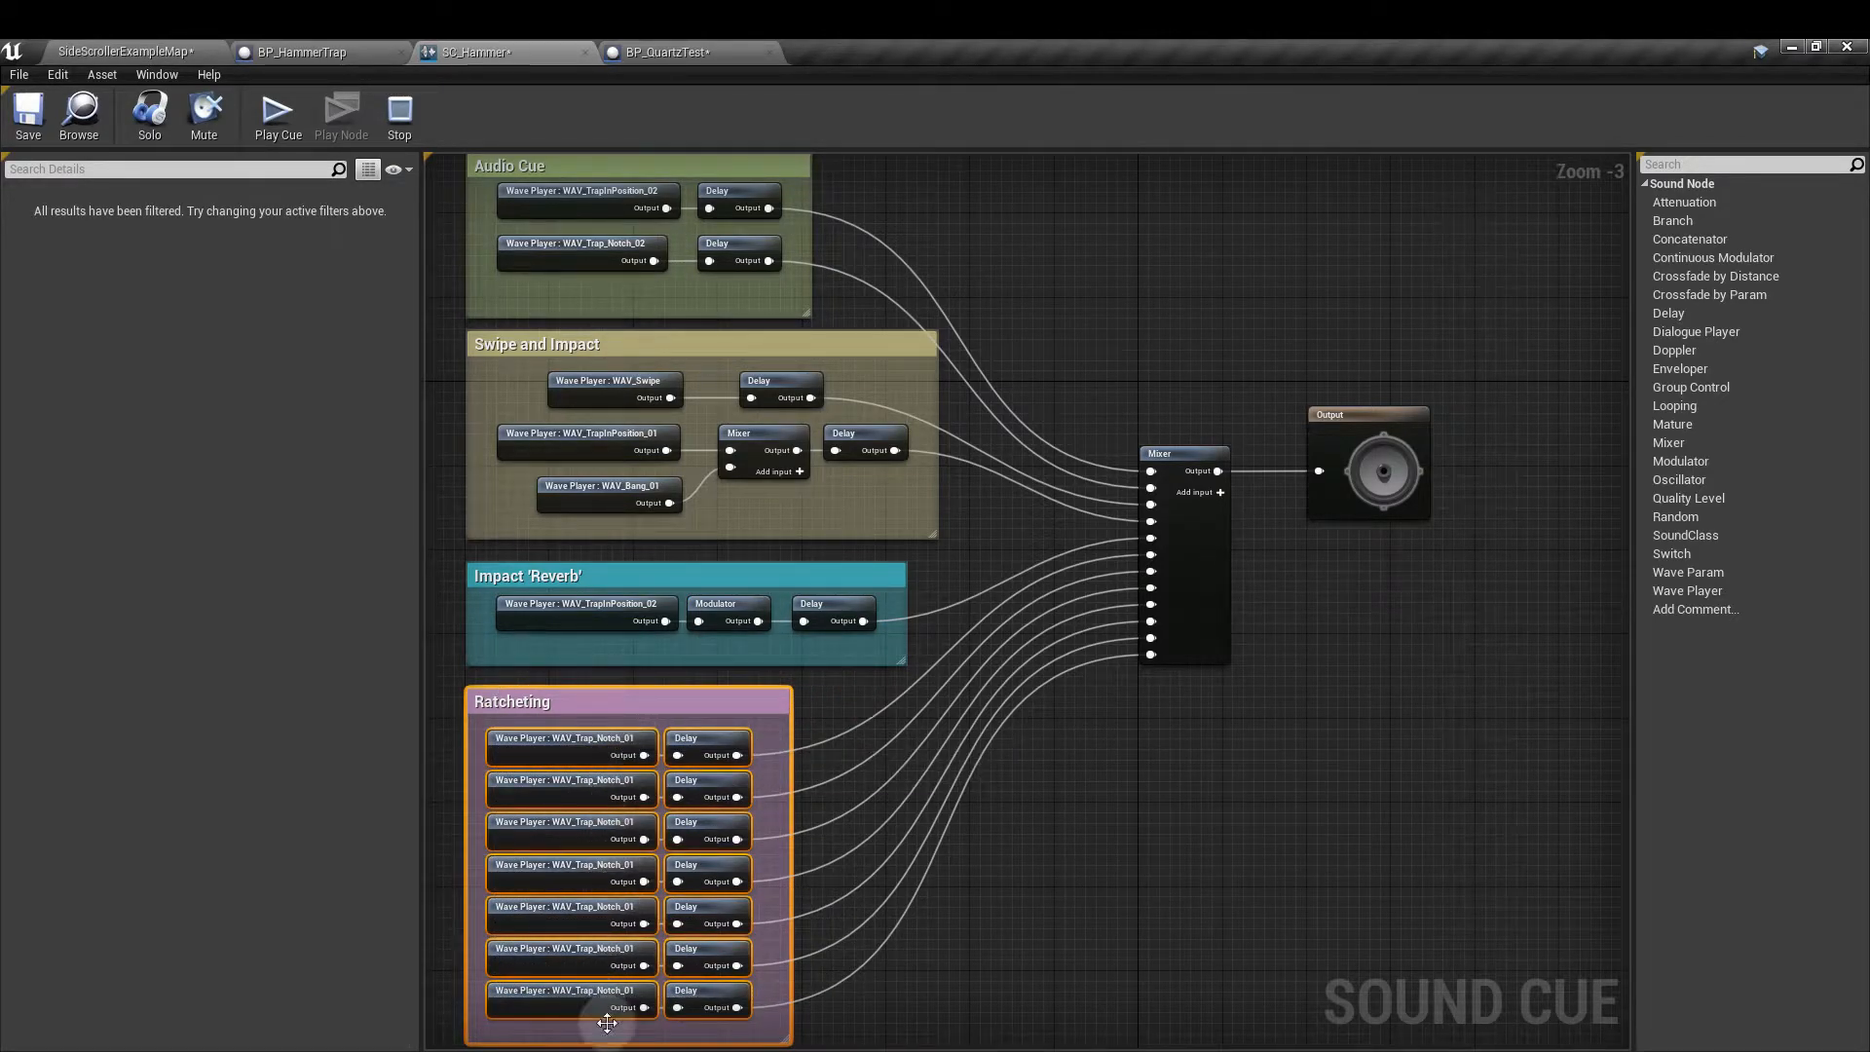
# - Compare the delay values of the upper Ratcheting Delay nodes with the descending steps of the HammerSmash timeline curve
pyautogui.click(721, 744)
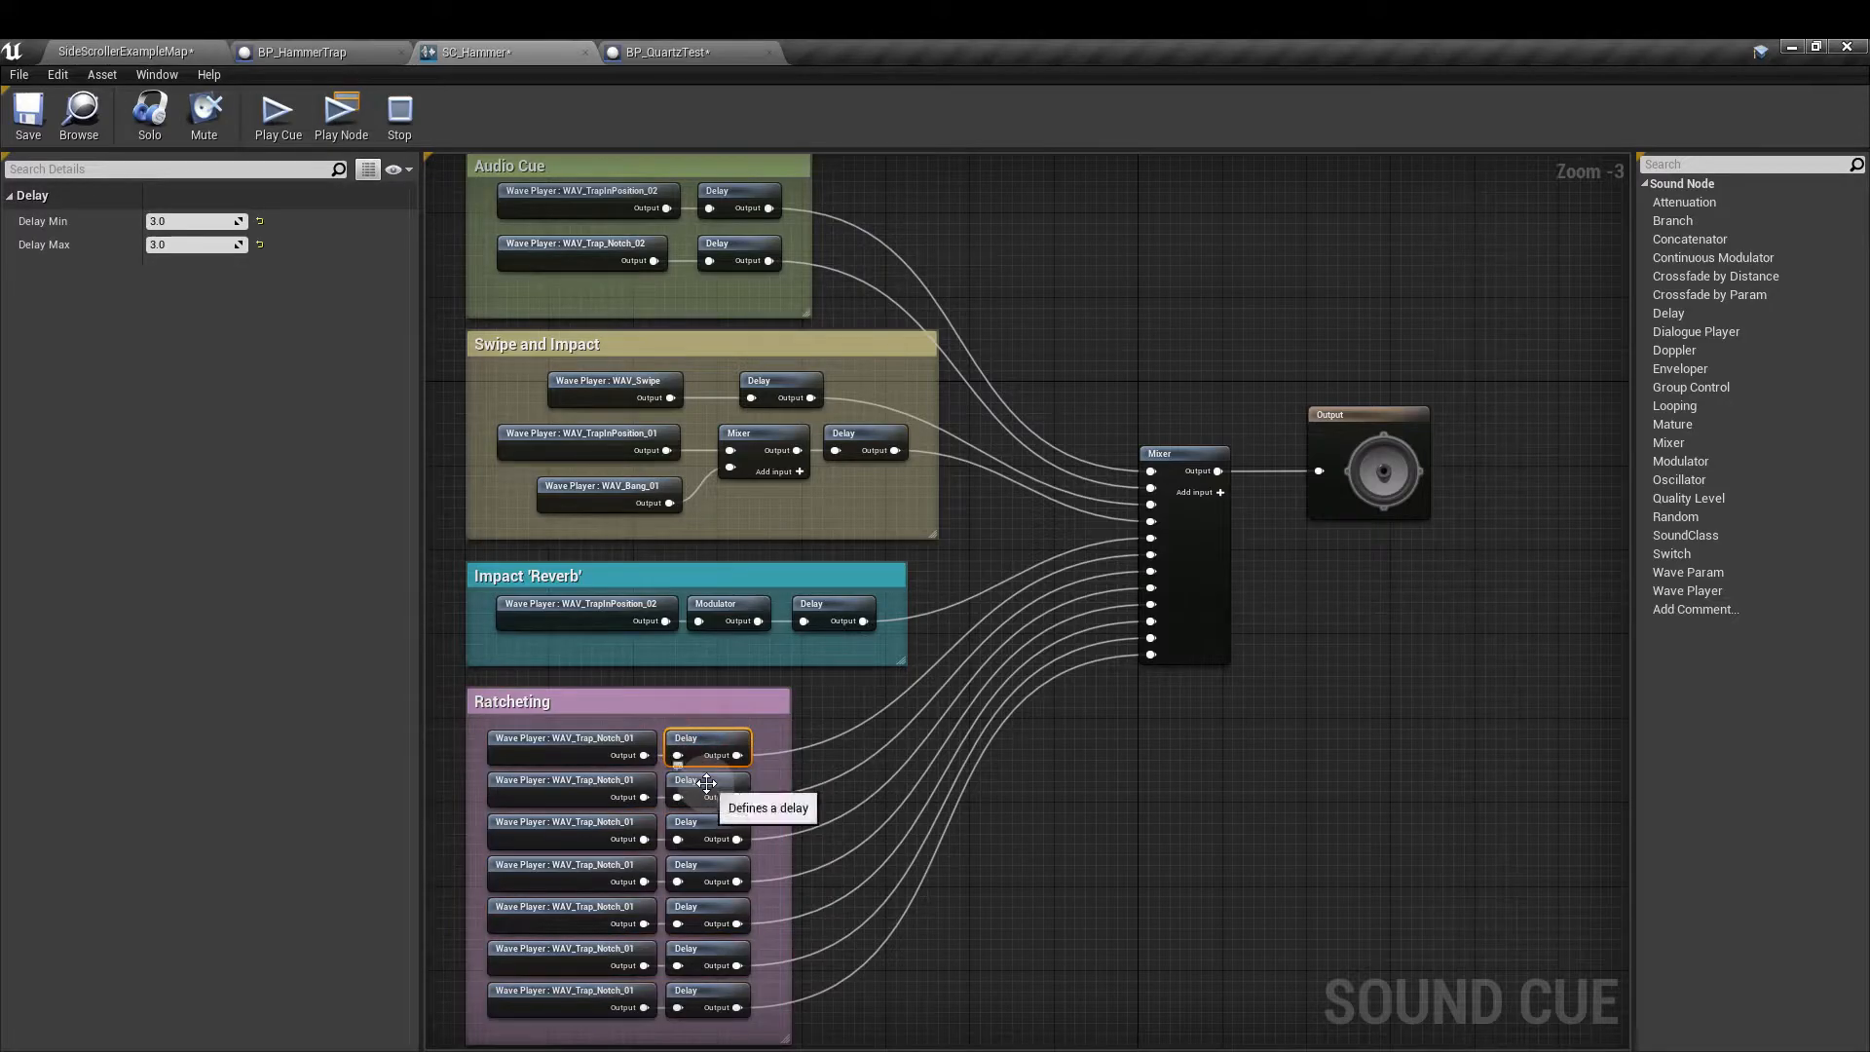
pyautogui.click(706, 825)
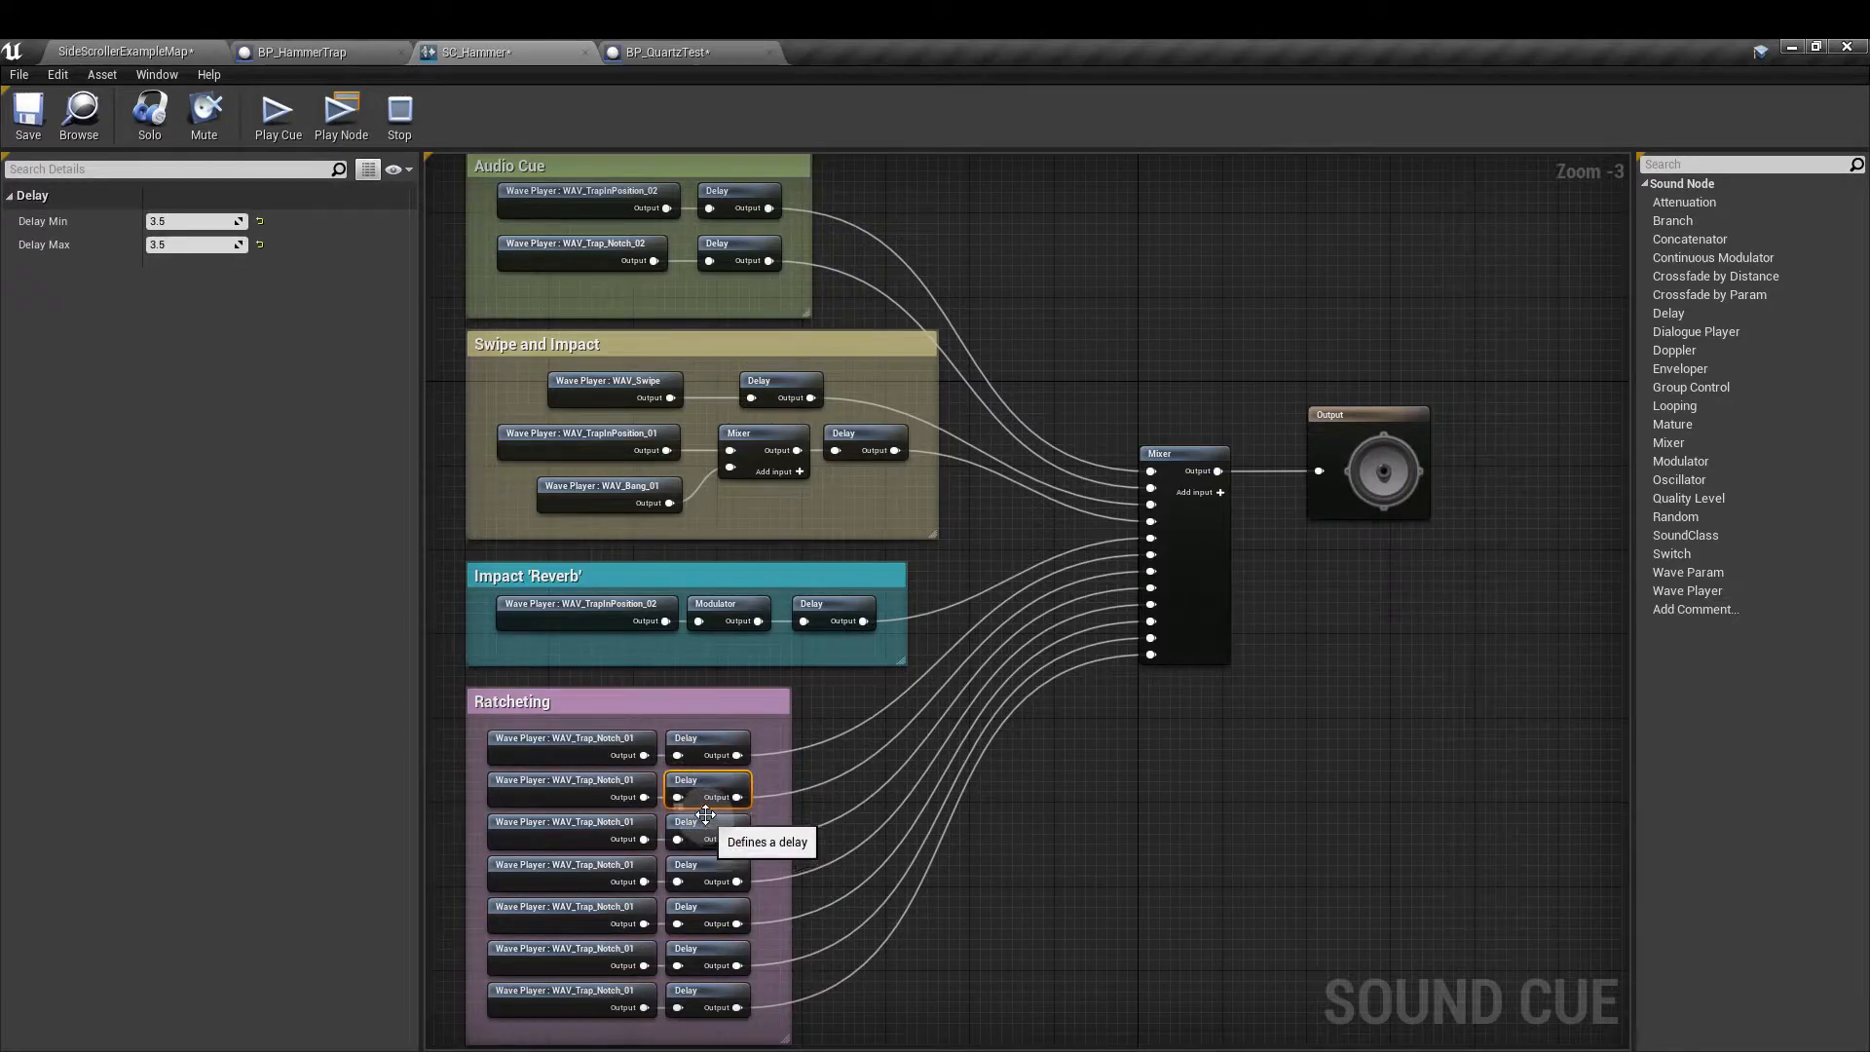
pyautogui.click(706, 867)
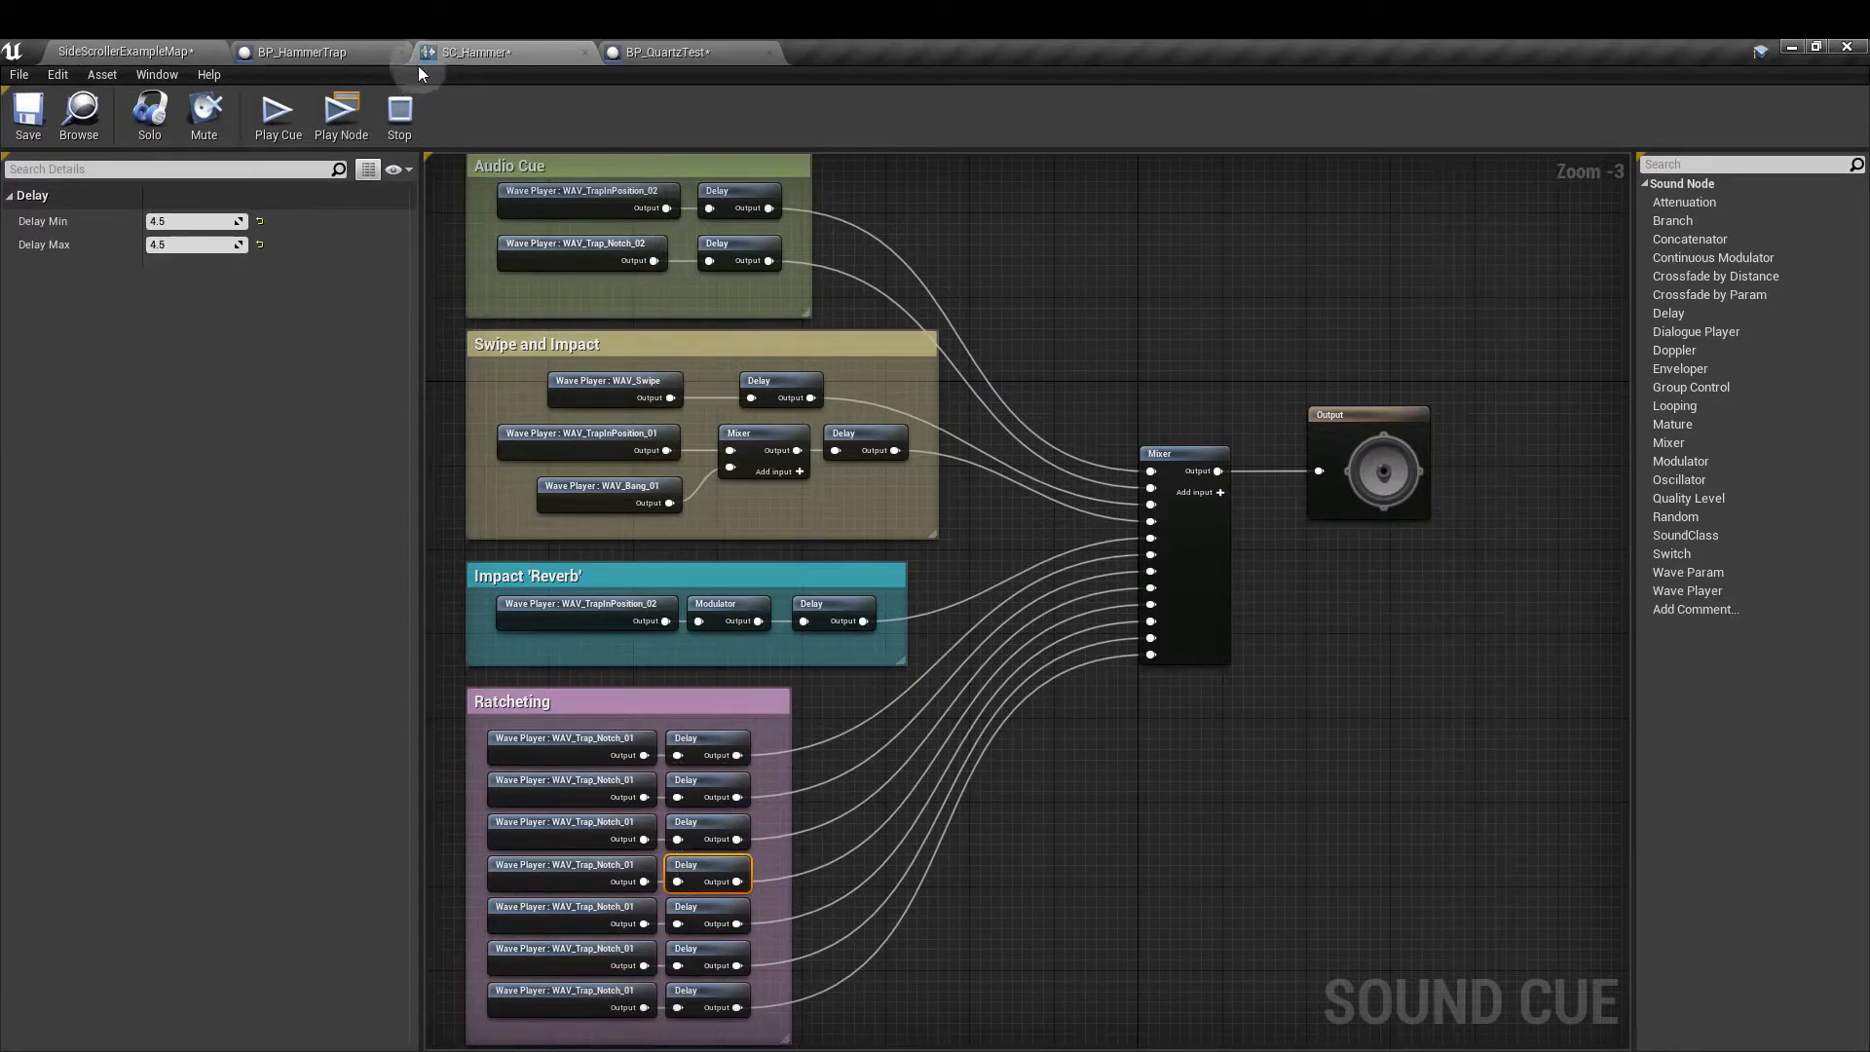
pyautogui.click(343, 54)
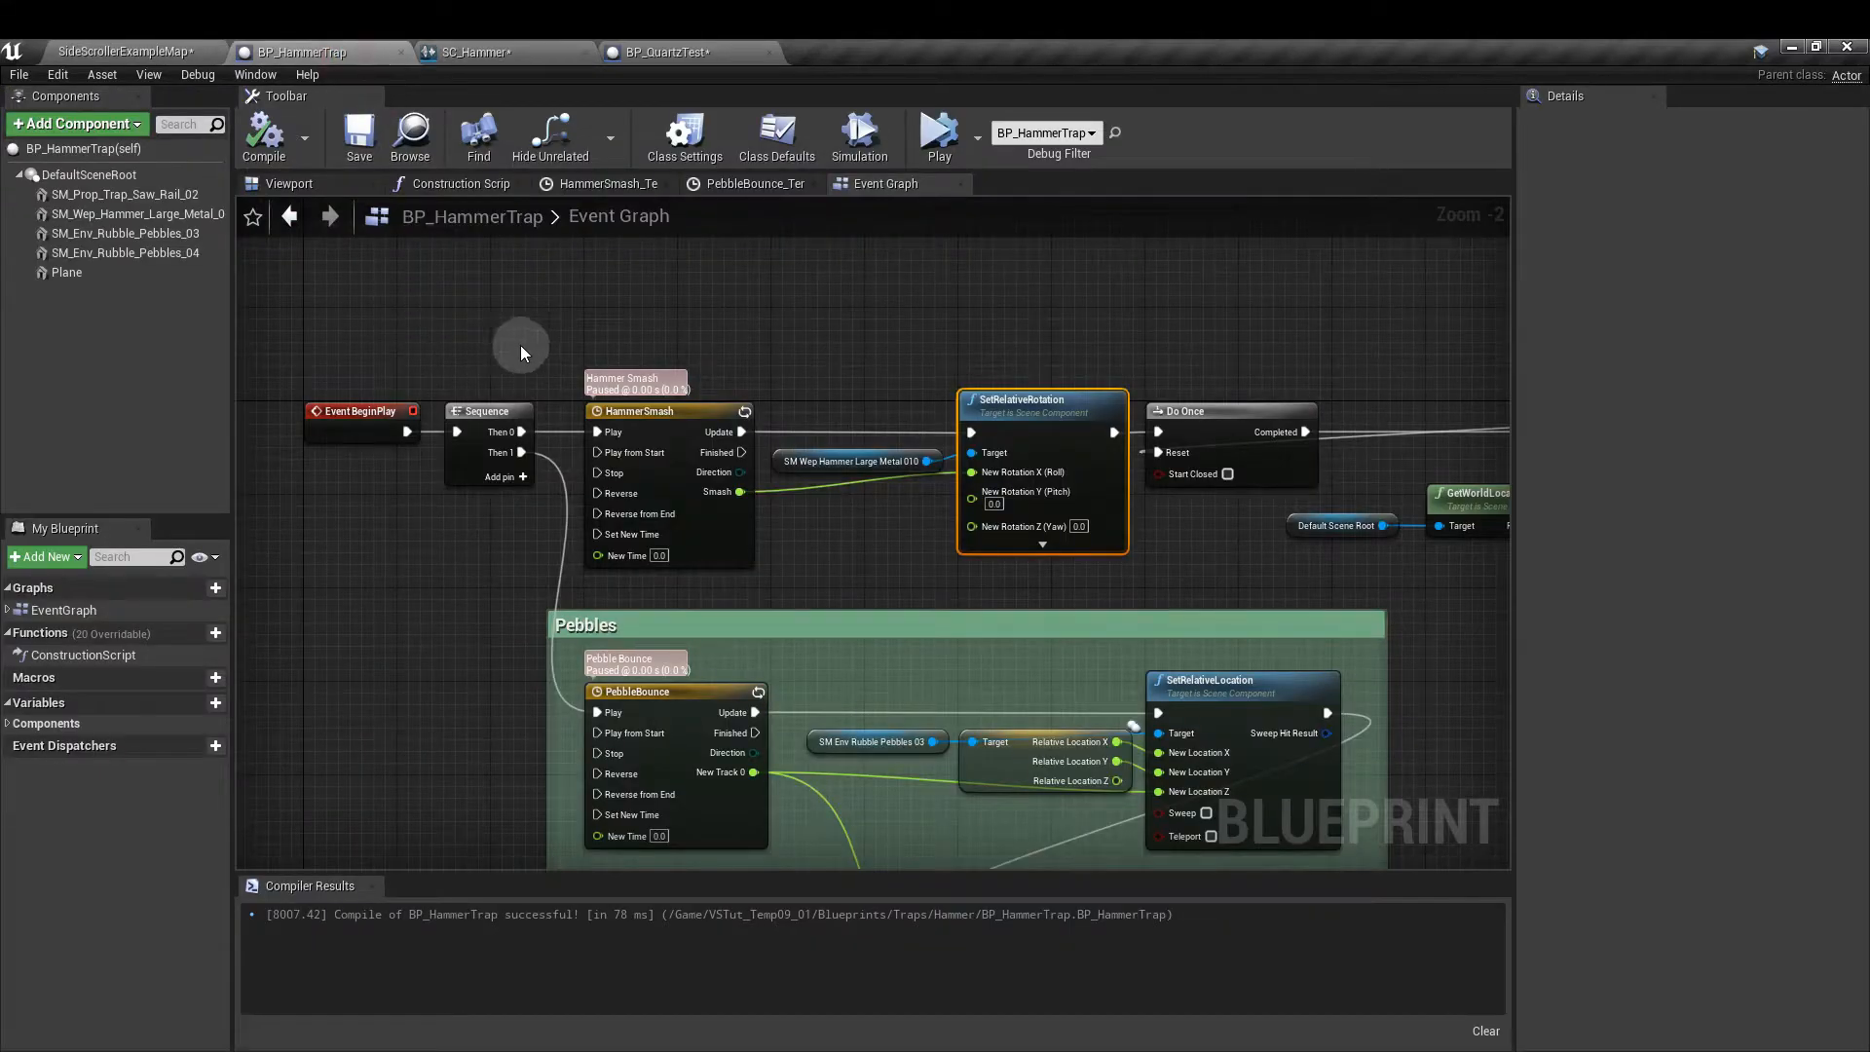
pyautogui.click(610, 191)
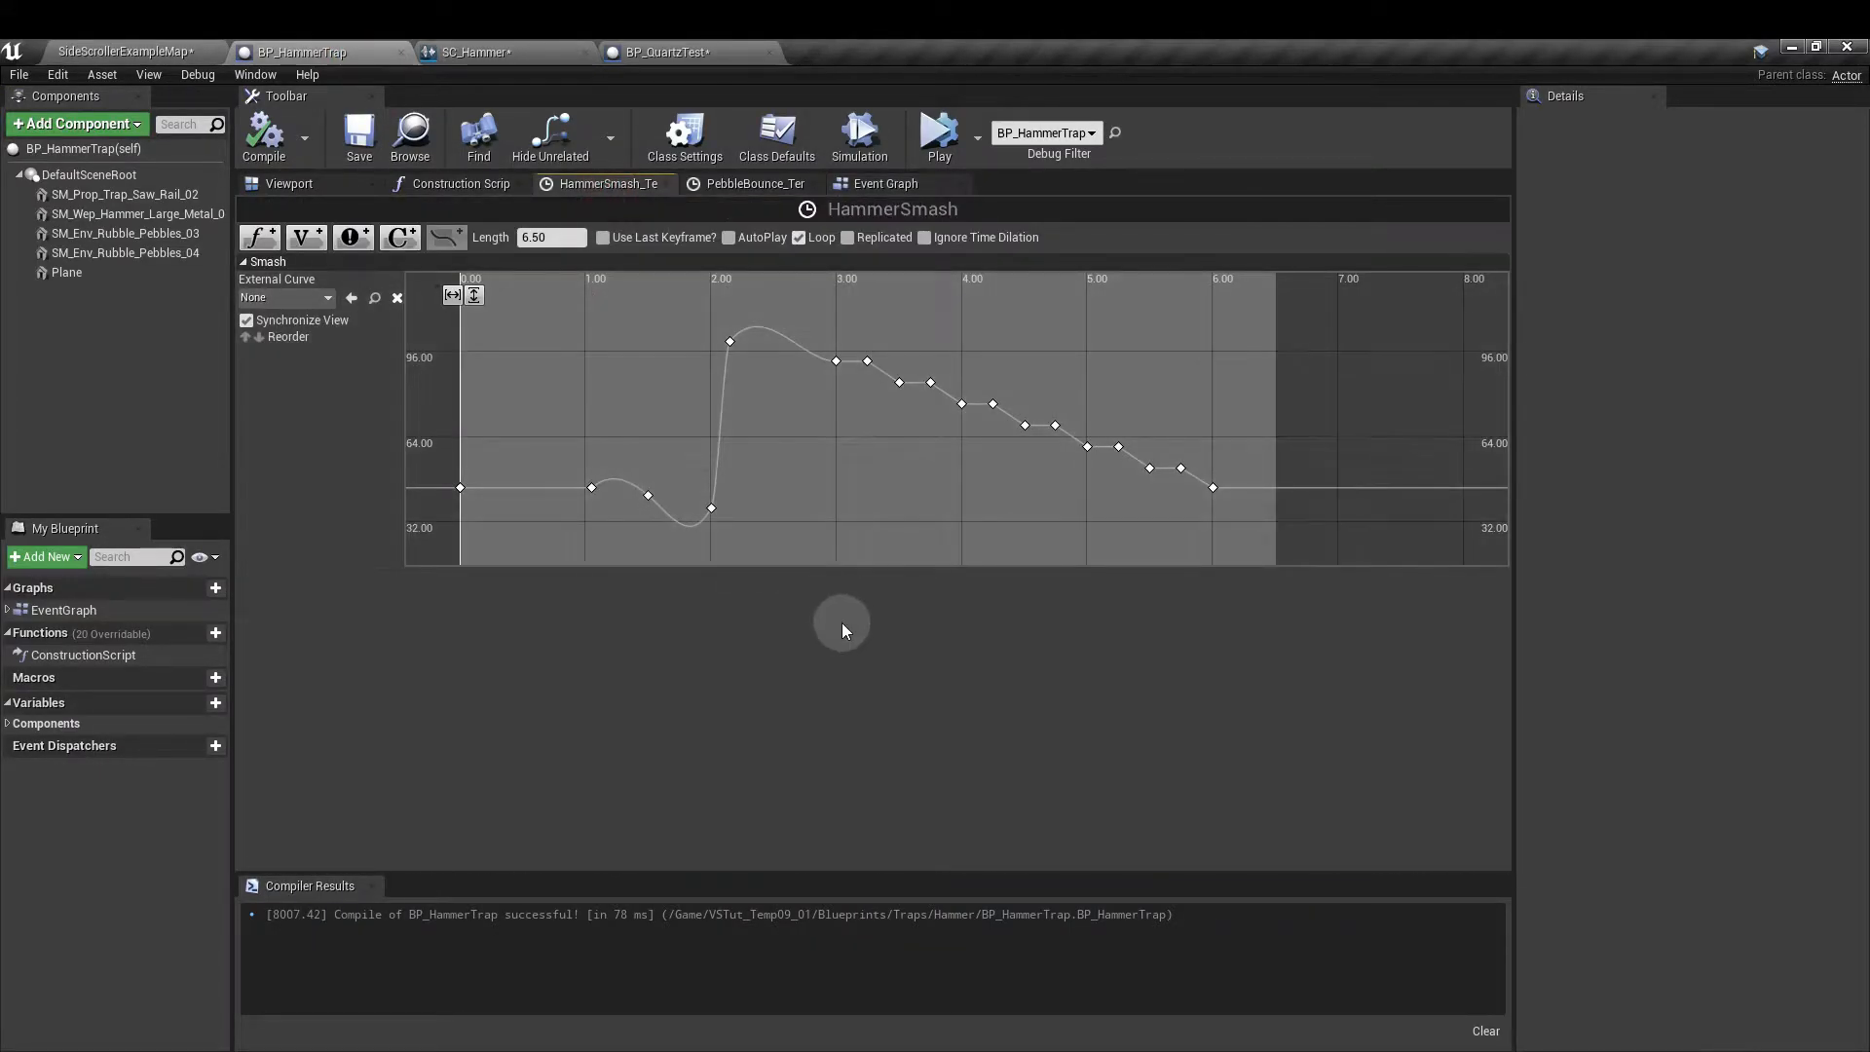
pyautogui.moveTo(850, 391); pyautogui.dragTo(1036, 474)
pyautogui.moveTo(1082, 414); pyautogui.dragTo(1158, 512)
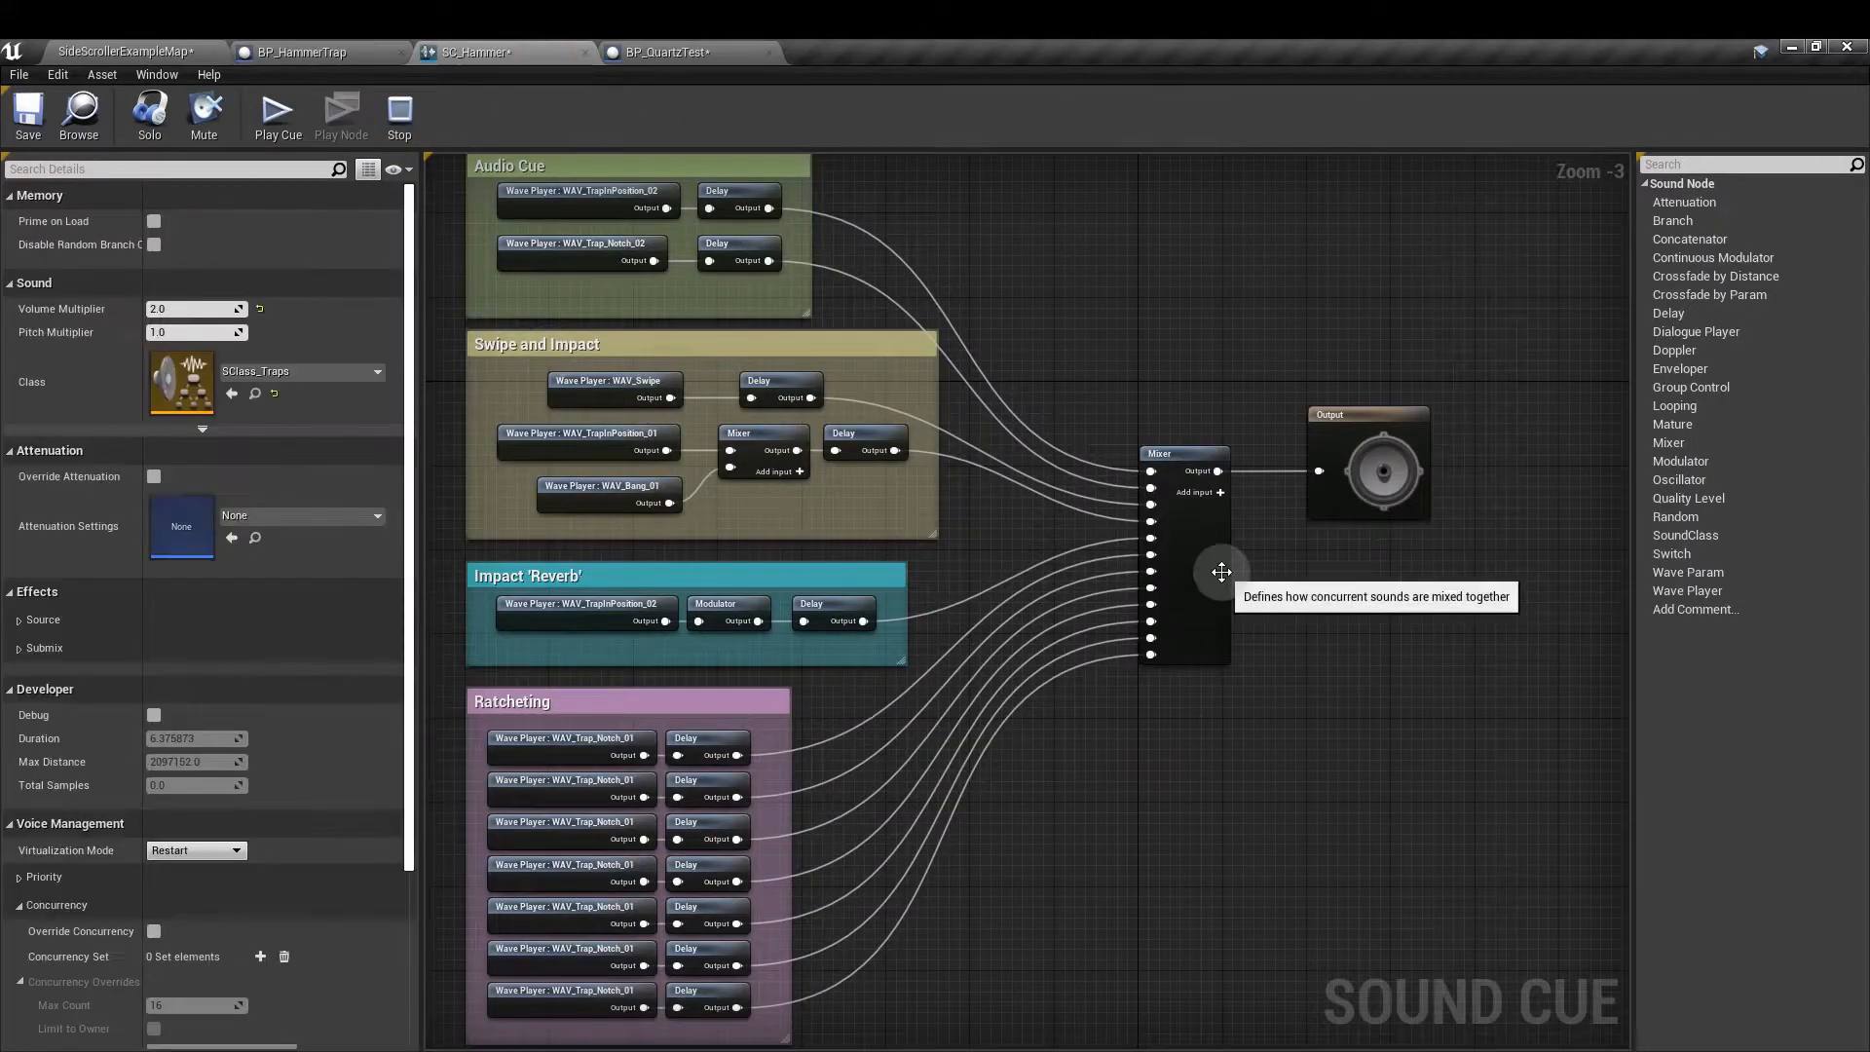
# - Select the main Mixer node in SC_Hammer and examine its input volumes, especially inputs 9, 10 and 11
pyautogui.click(1208, 572)
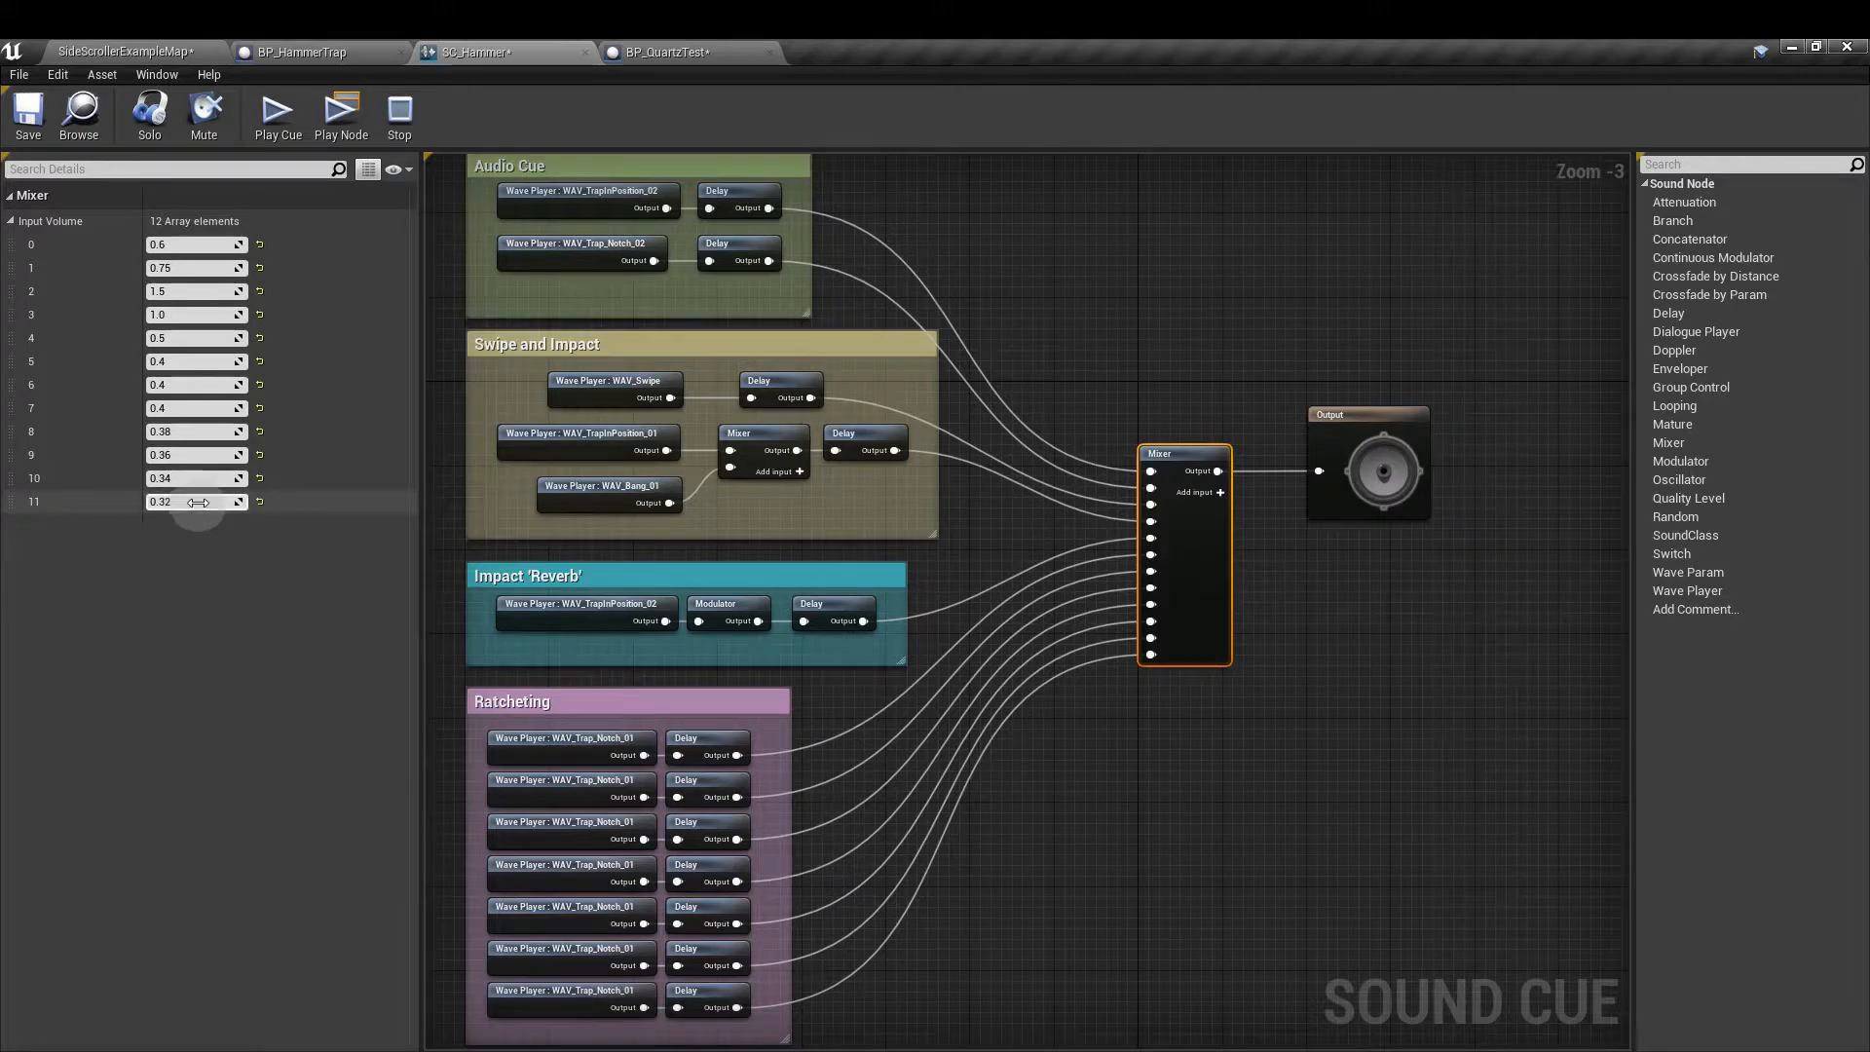
pyautogui.click(200, 457)
pyautogui.click(199, 480)
pyautogui.click(199, 503)
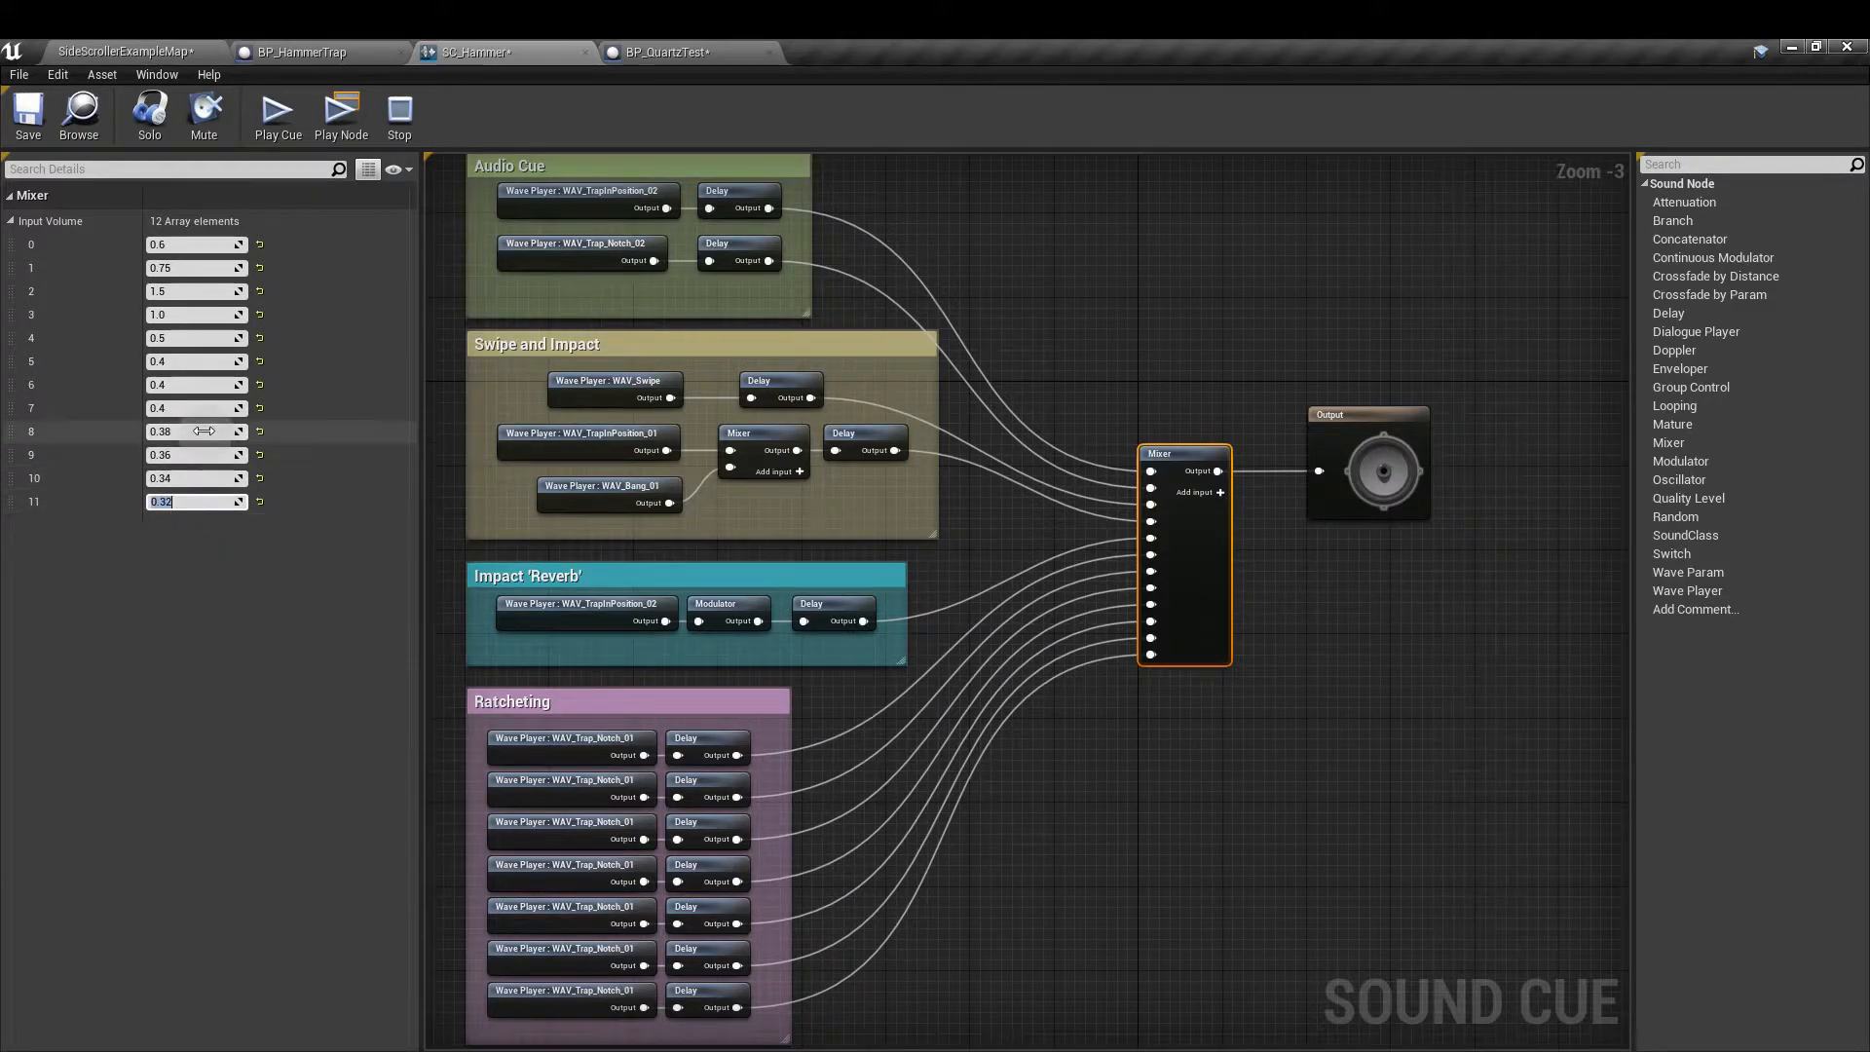
pyautogui.click(195, 600)
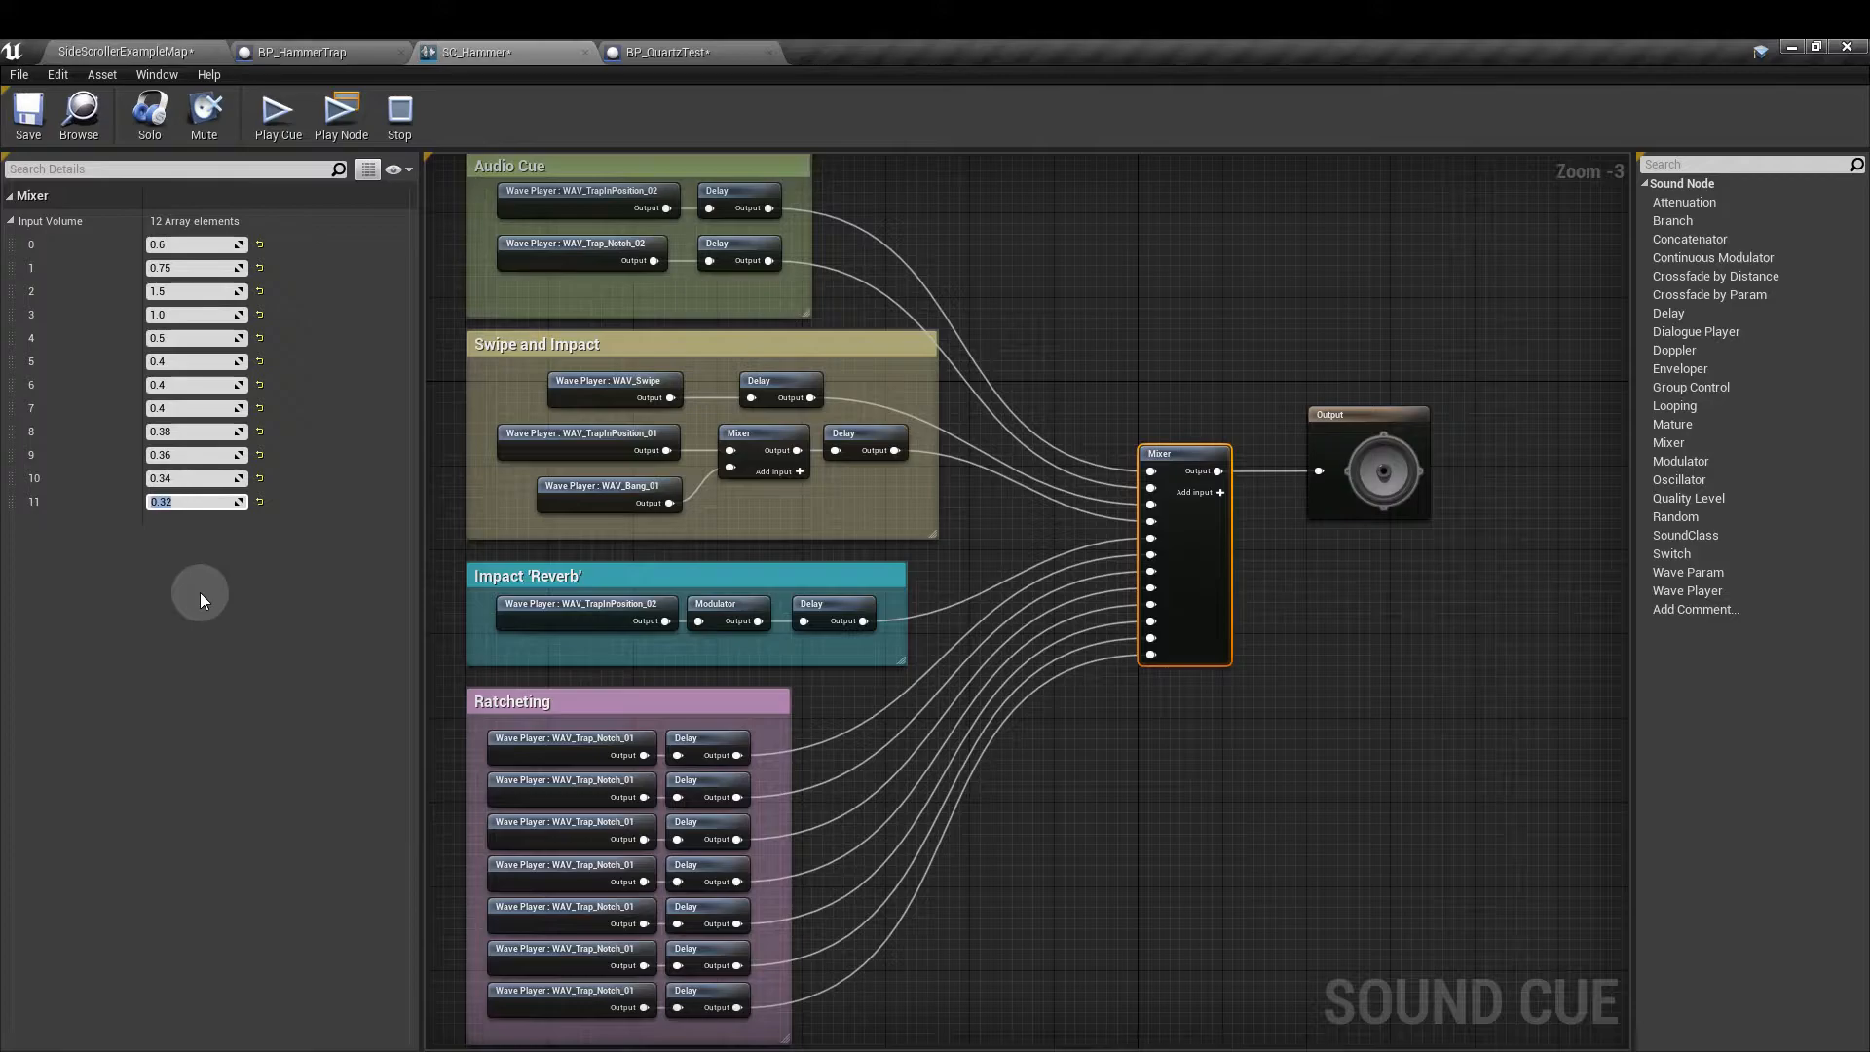
# - Play the whole SC_Hammer cue, select the Impact 'Reverb' comment box and save the cue
pyautogui.click(277, 108)
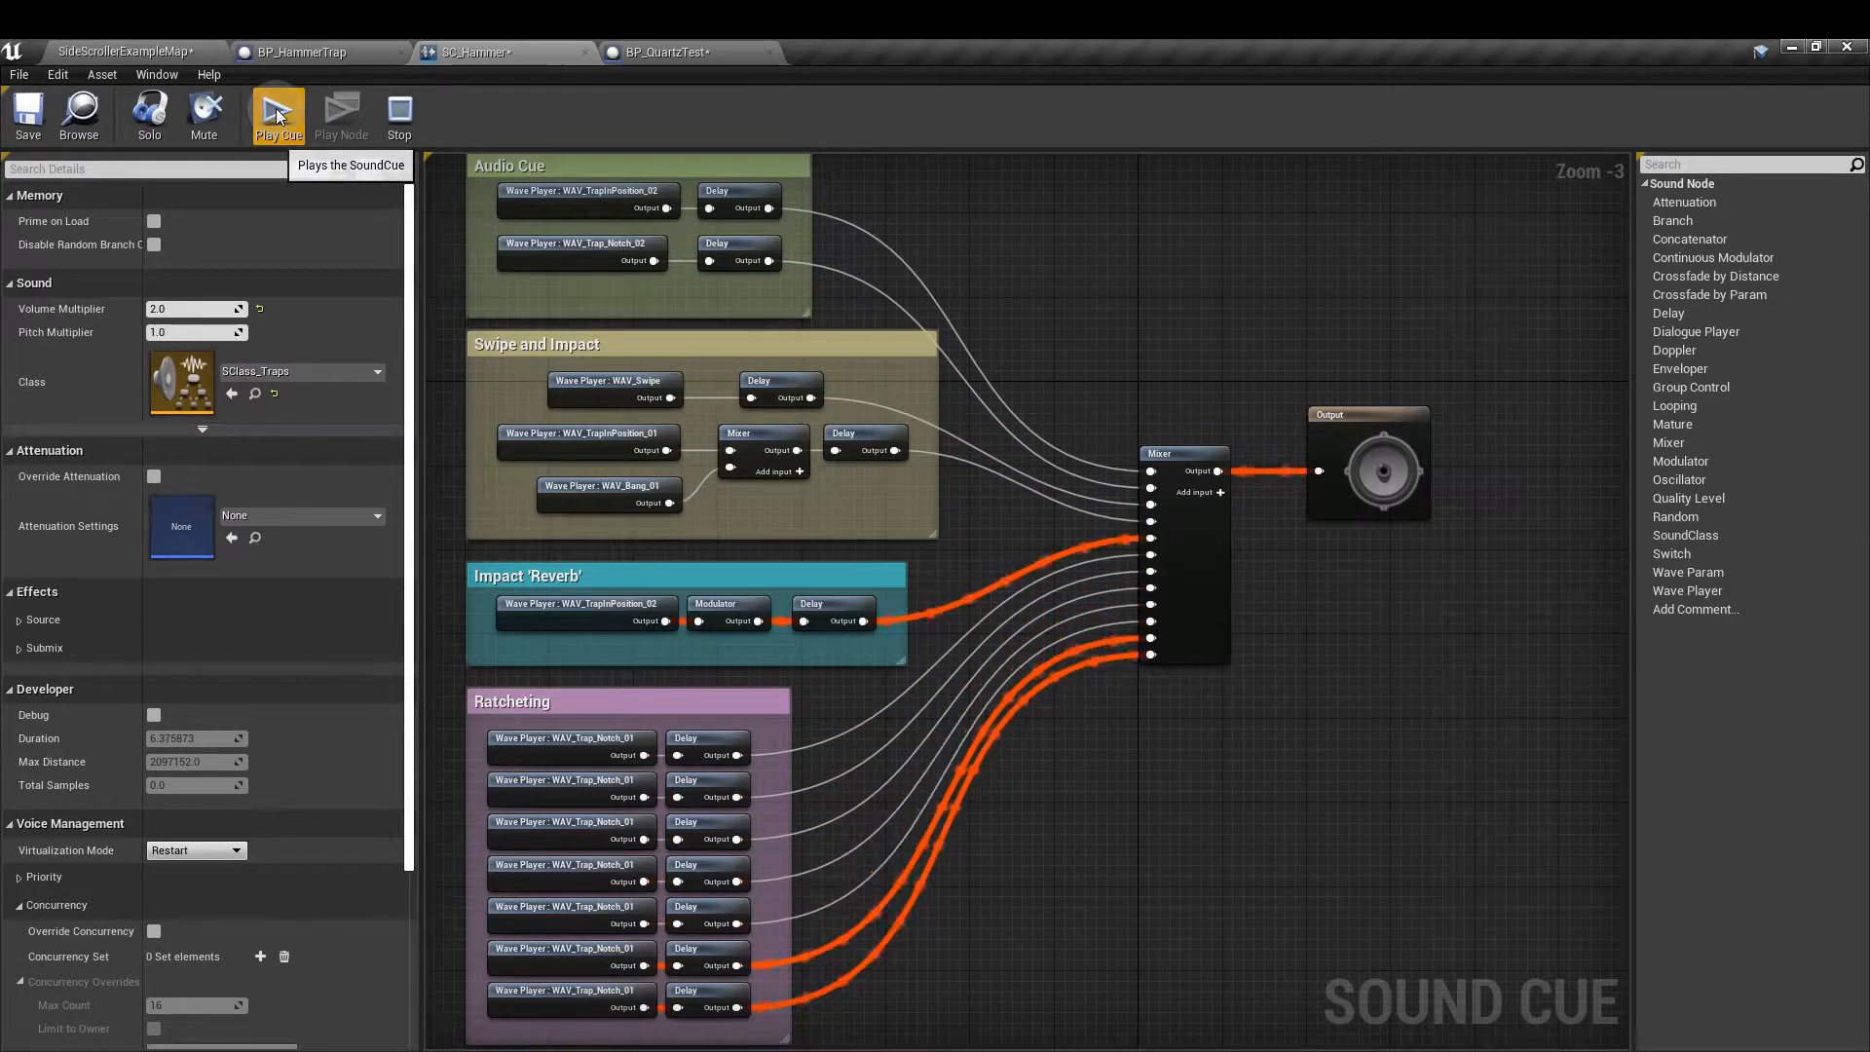
pyautogui.click(663, 565)
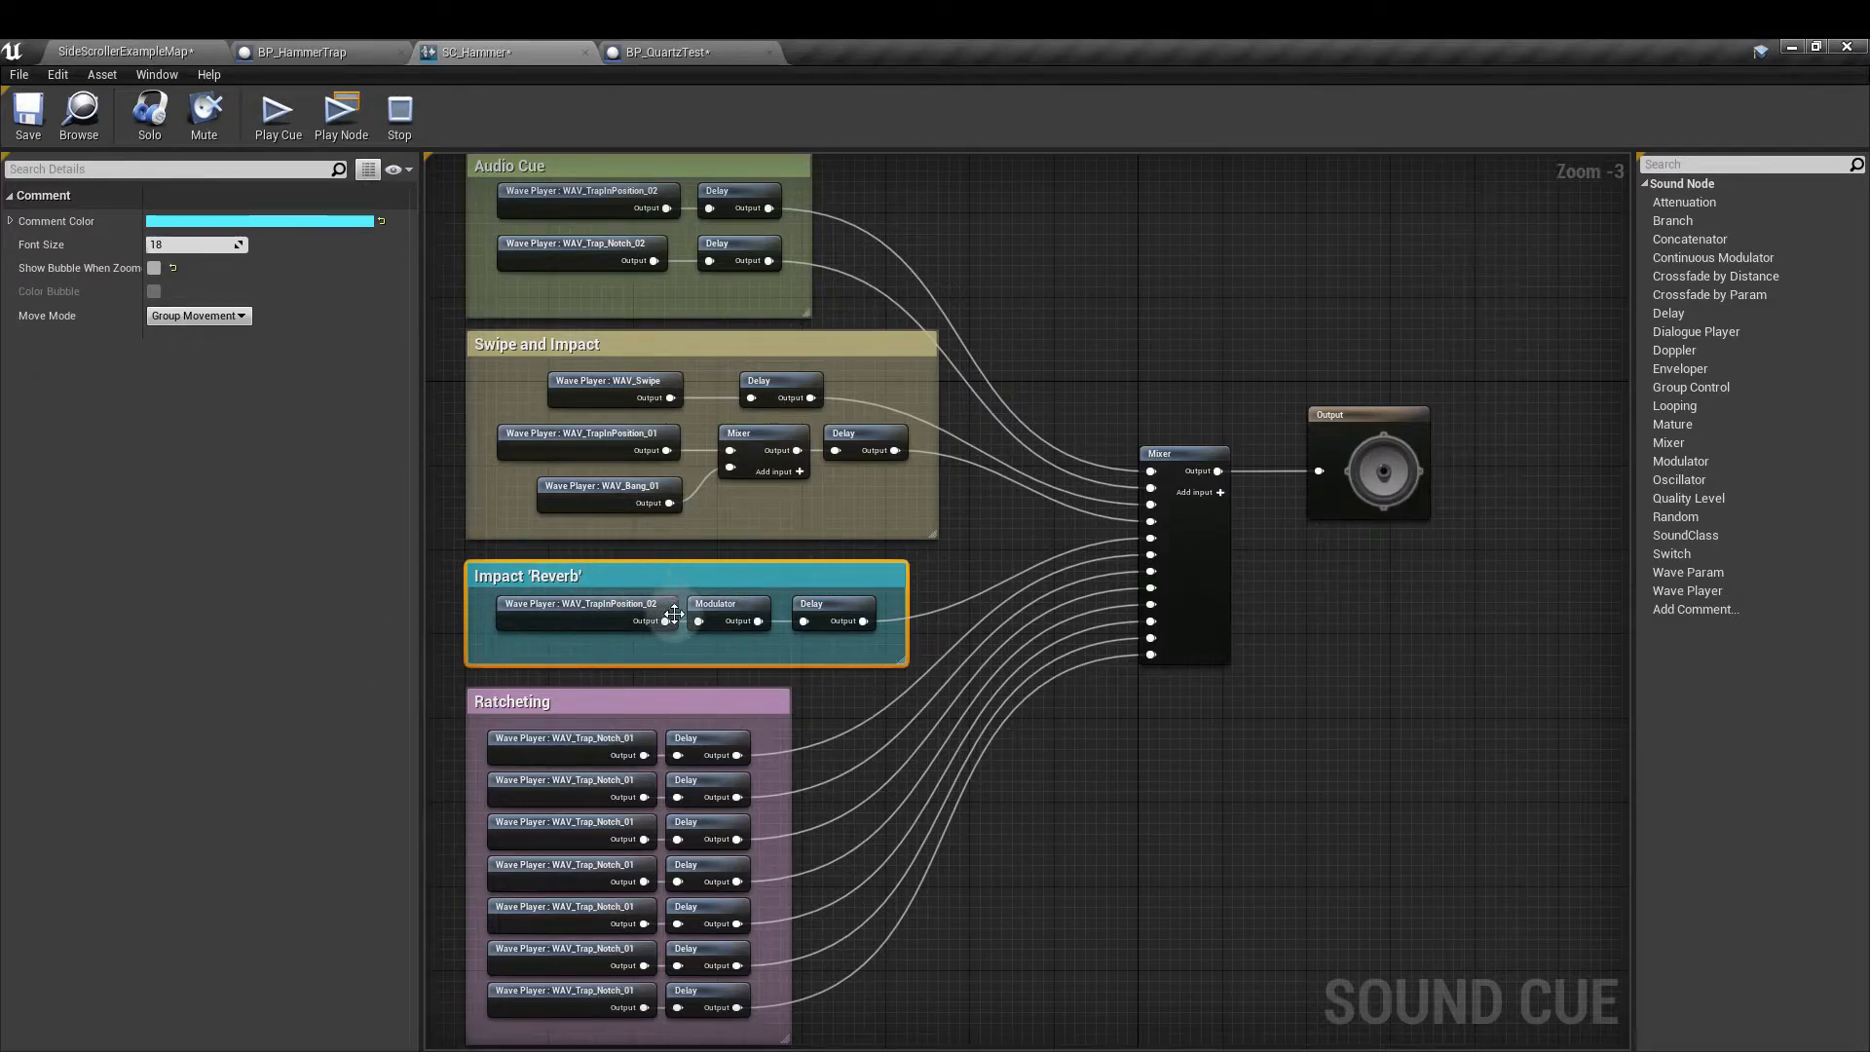
pyautogui.click(33, 114)
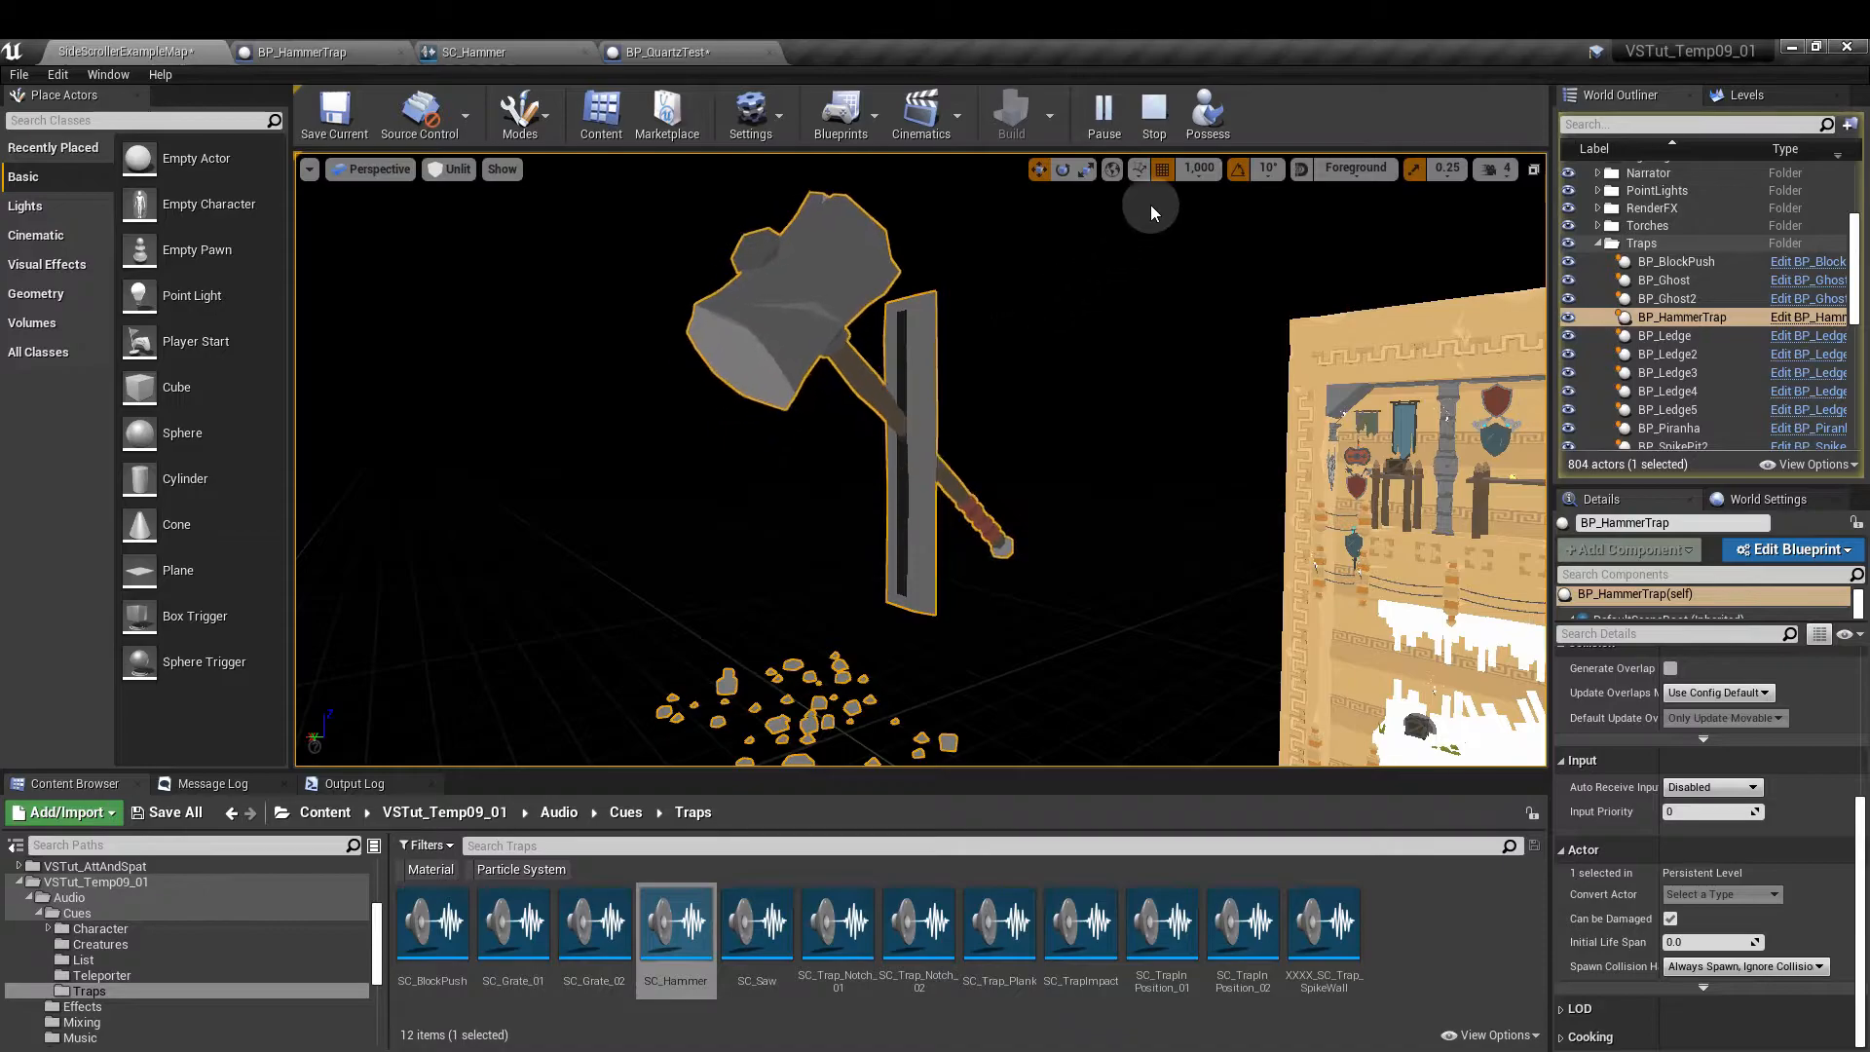
# - Stop the hammer trap simulation in the level and return to the SC_Hammer sound cue
pyautogui.click(1155, 109)
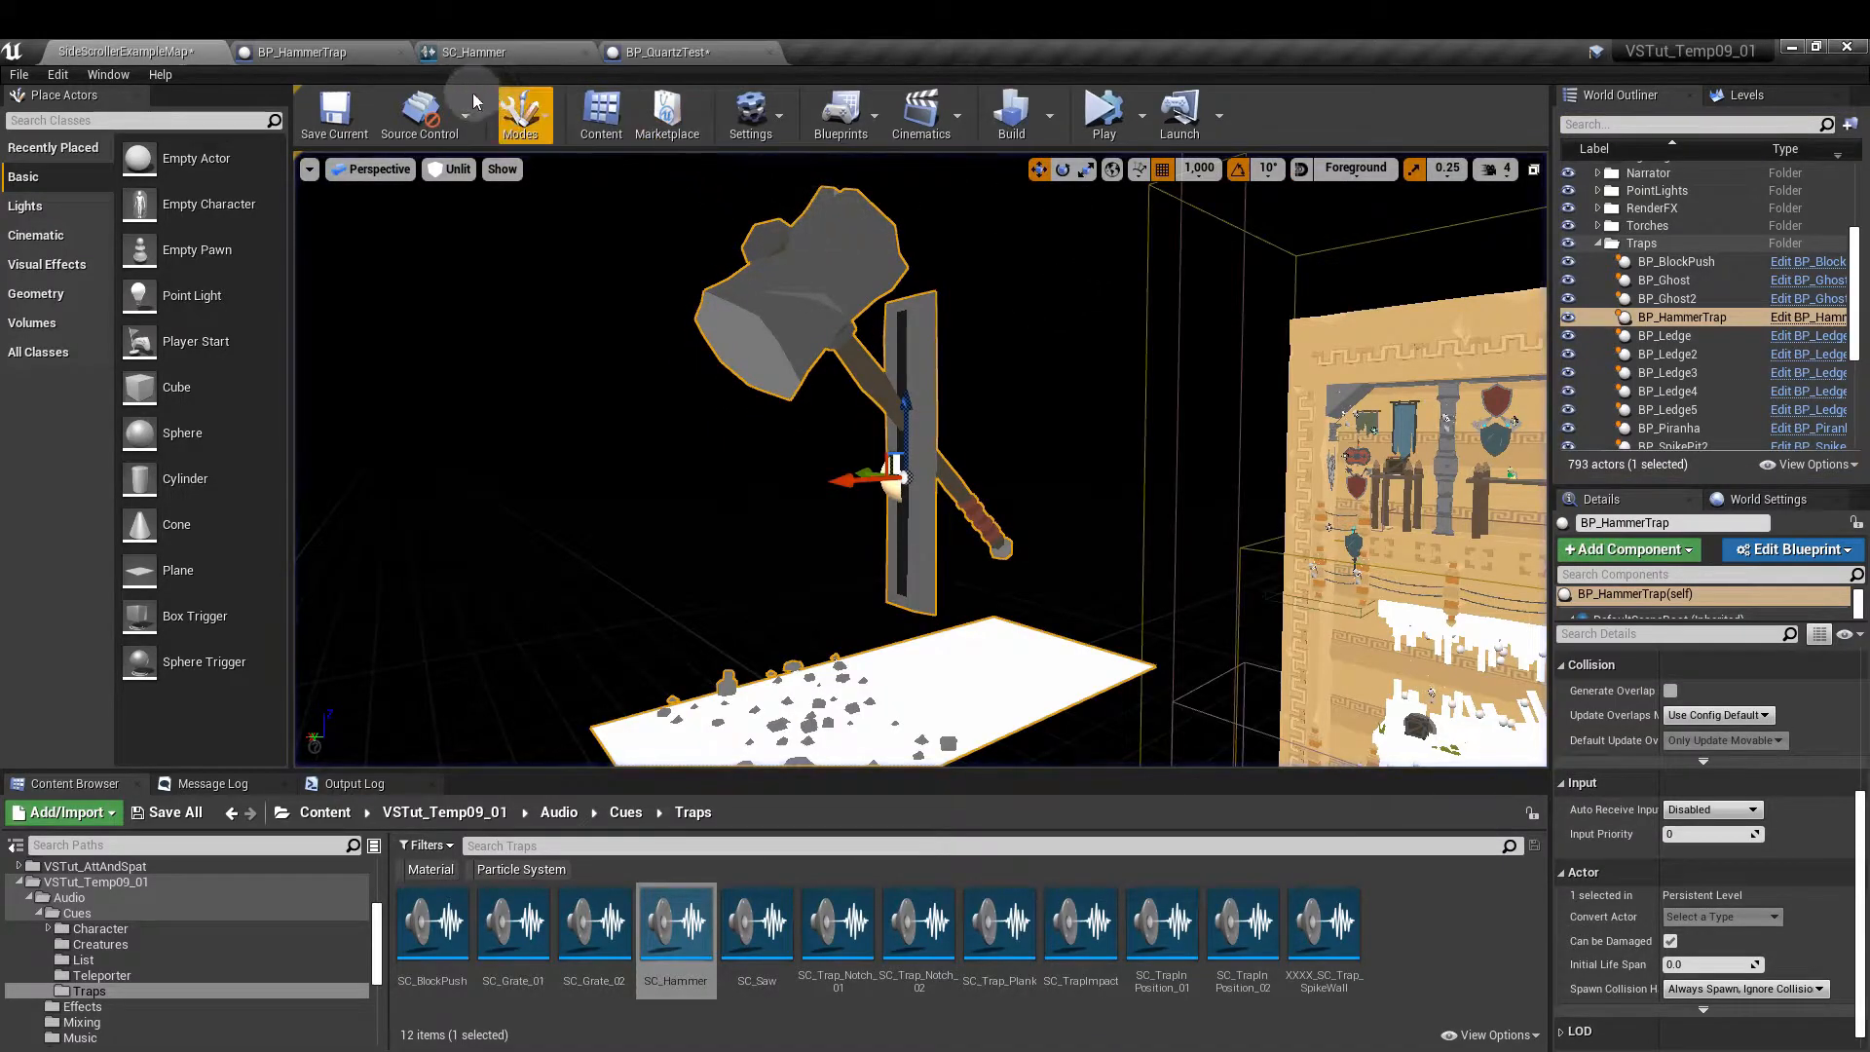
pyautogui.click(472, 53)
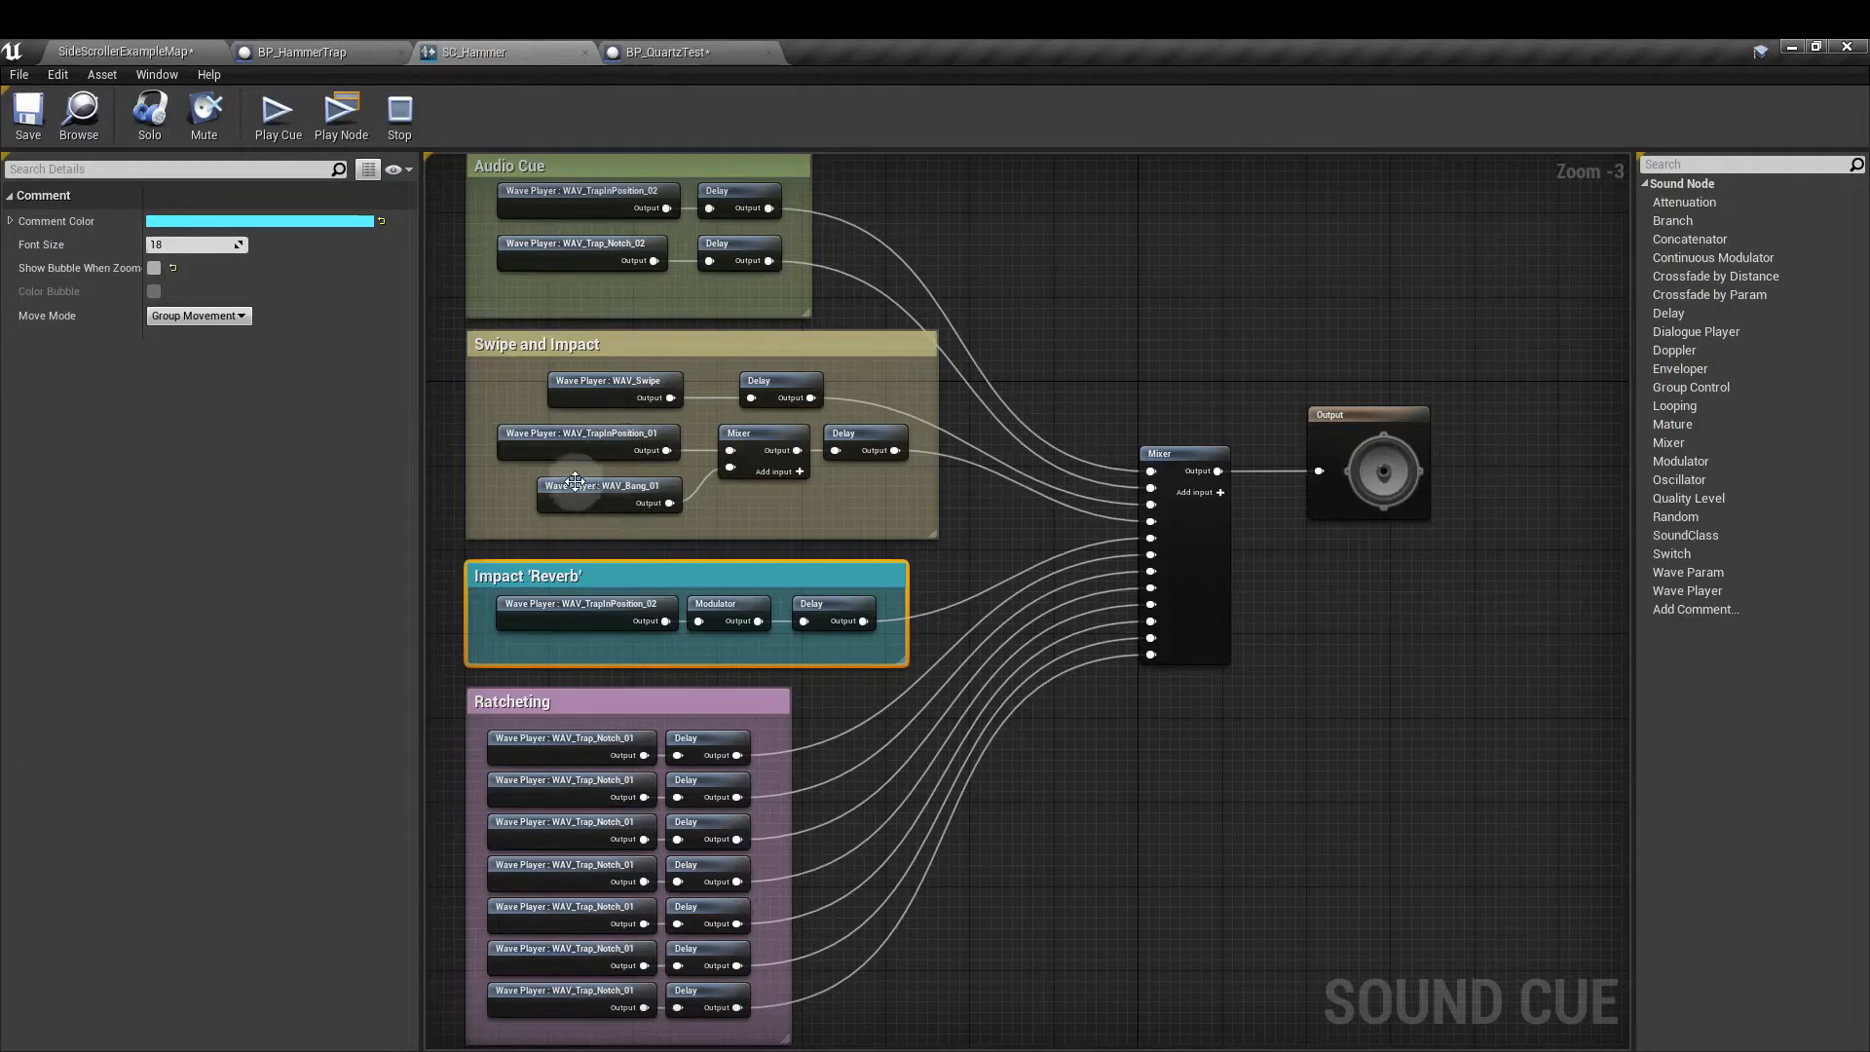
# - Compare the hammer trap's sound in the level with the Impact 'Reverb' Delay disconnected from the main Mixer and with it reconnected
pyautogui.click(837, 611)
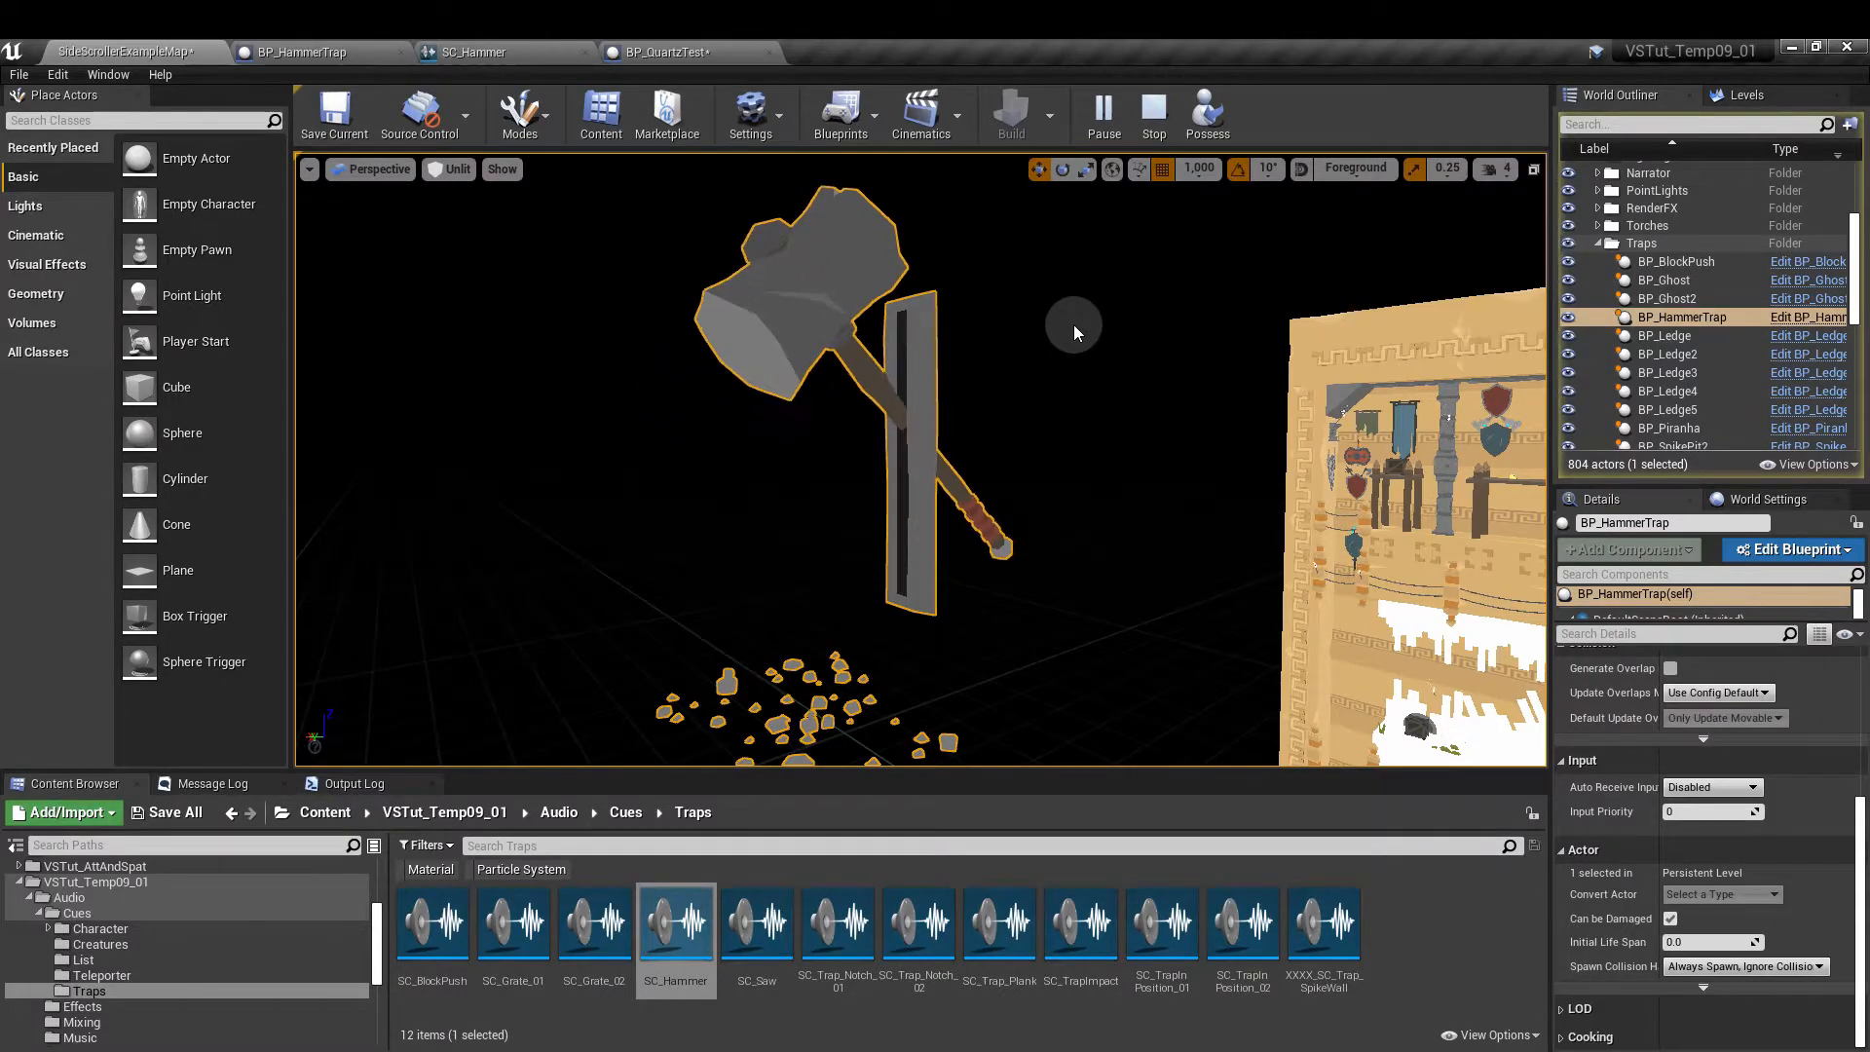
pyautogui.press('Escape')
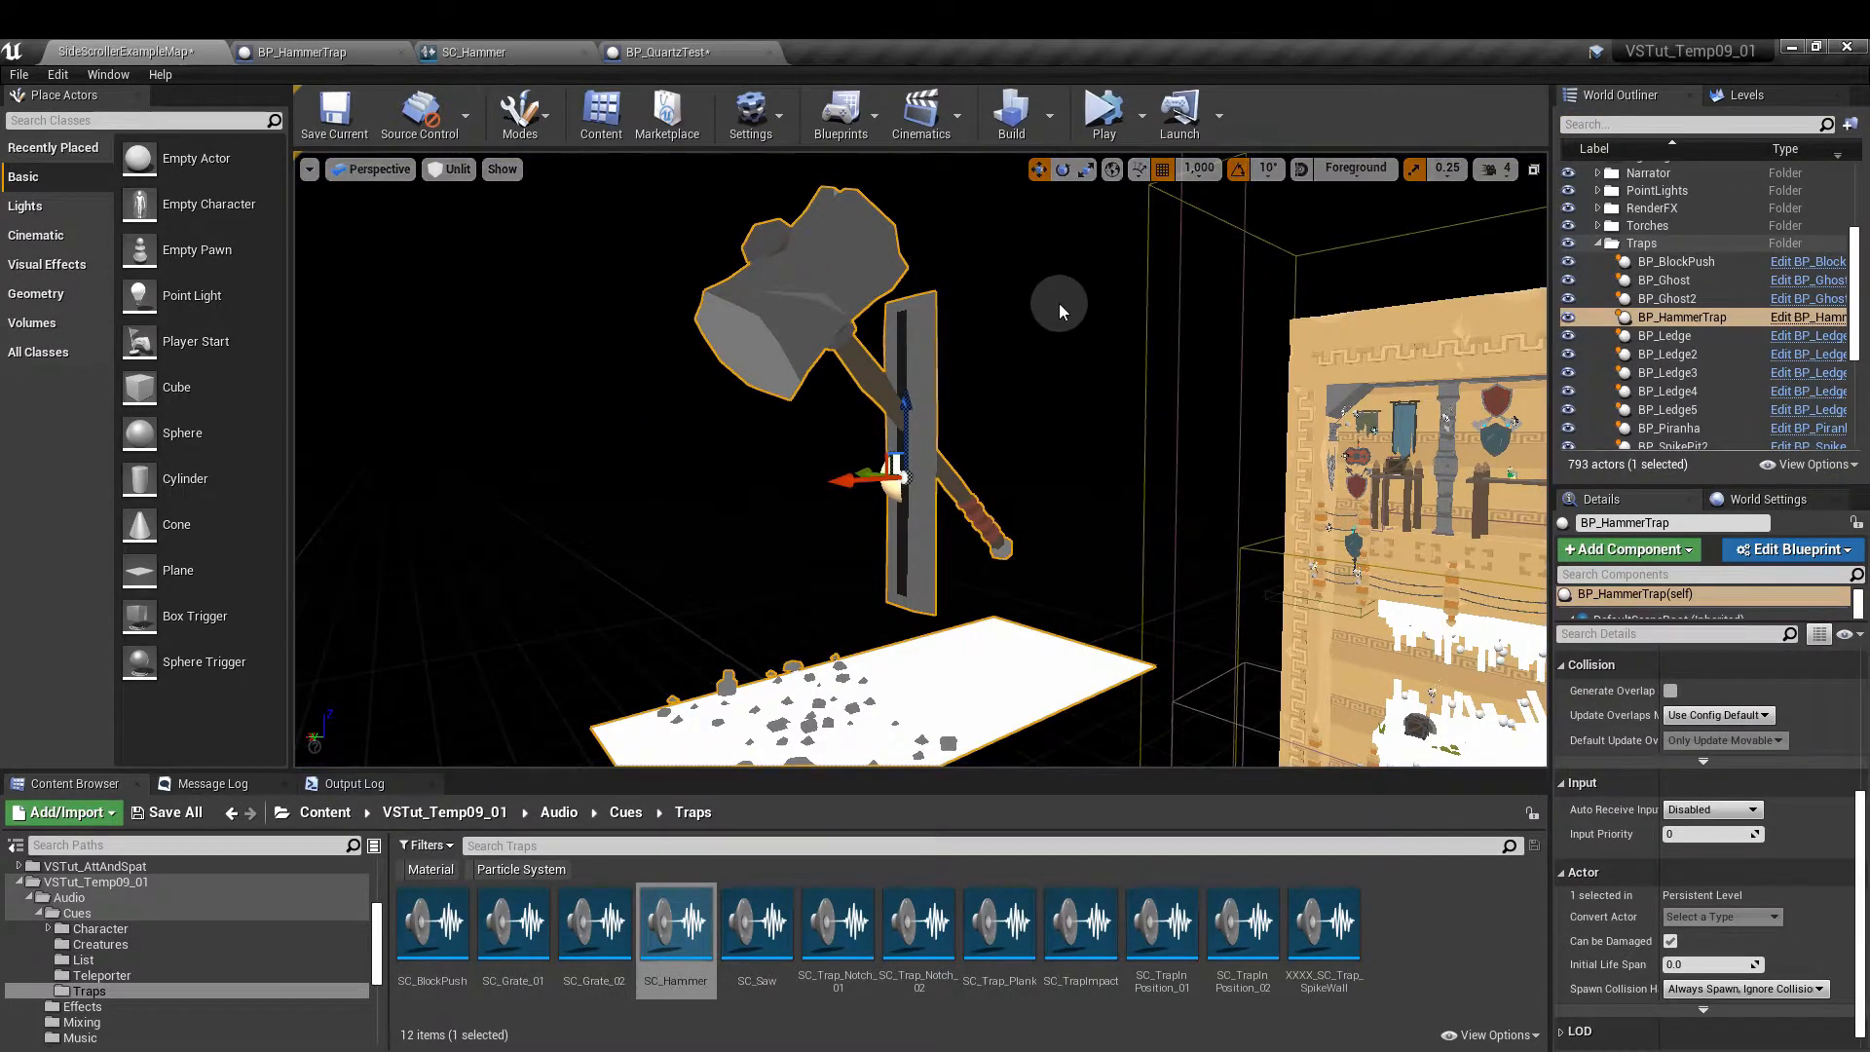
pyautogui.click(500, 57)
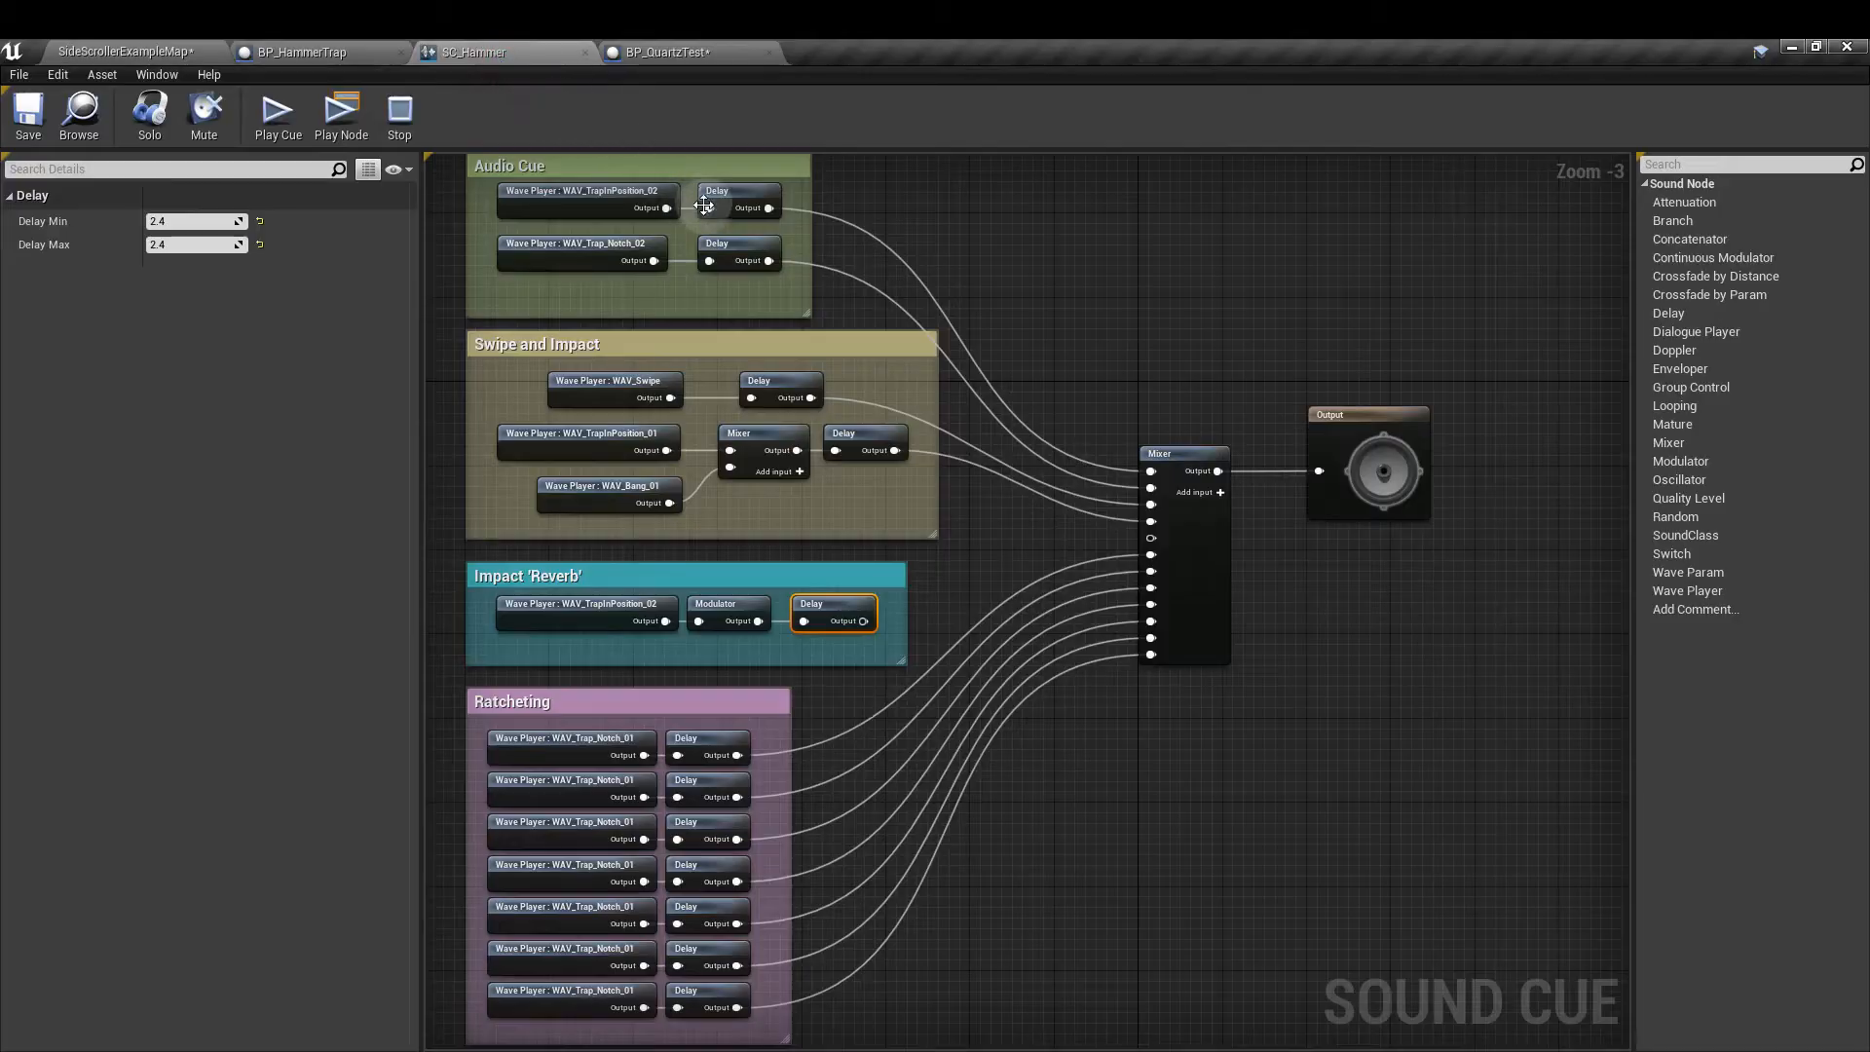
pyautogui.click(191, 56)
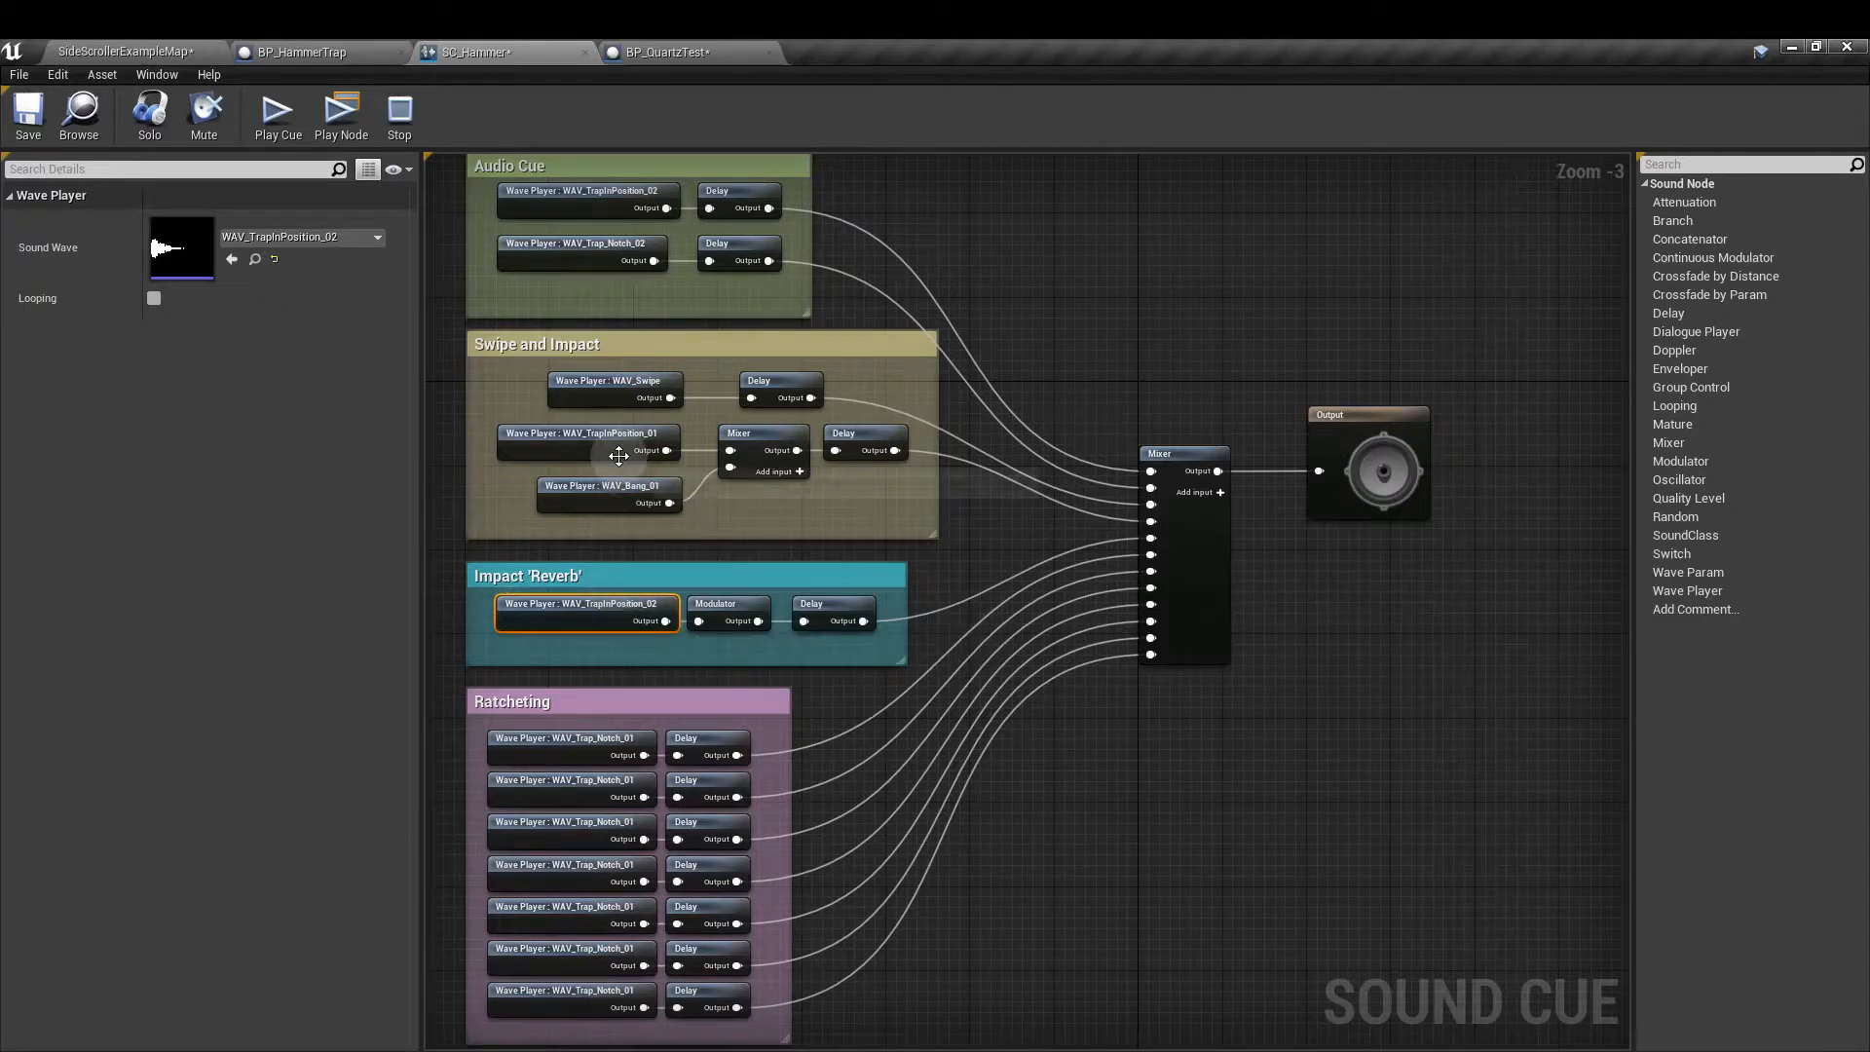
# - Compare the WAV_TrapInPosition_02 wave player in Audio Cue with the Impact 'Reverb' chain and examine the Modulator's pitch and volume range
pyautogui.click(614, 211)
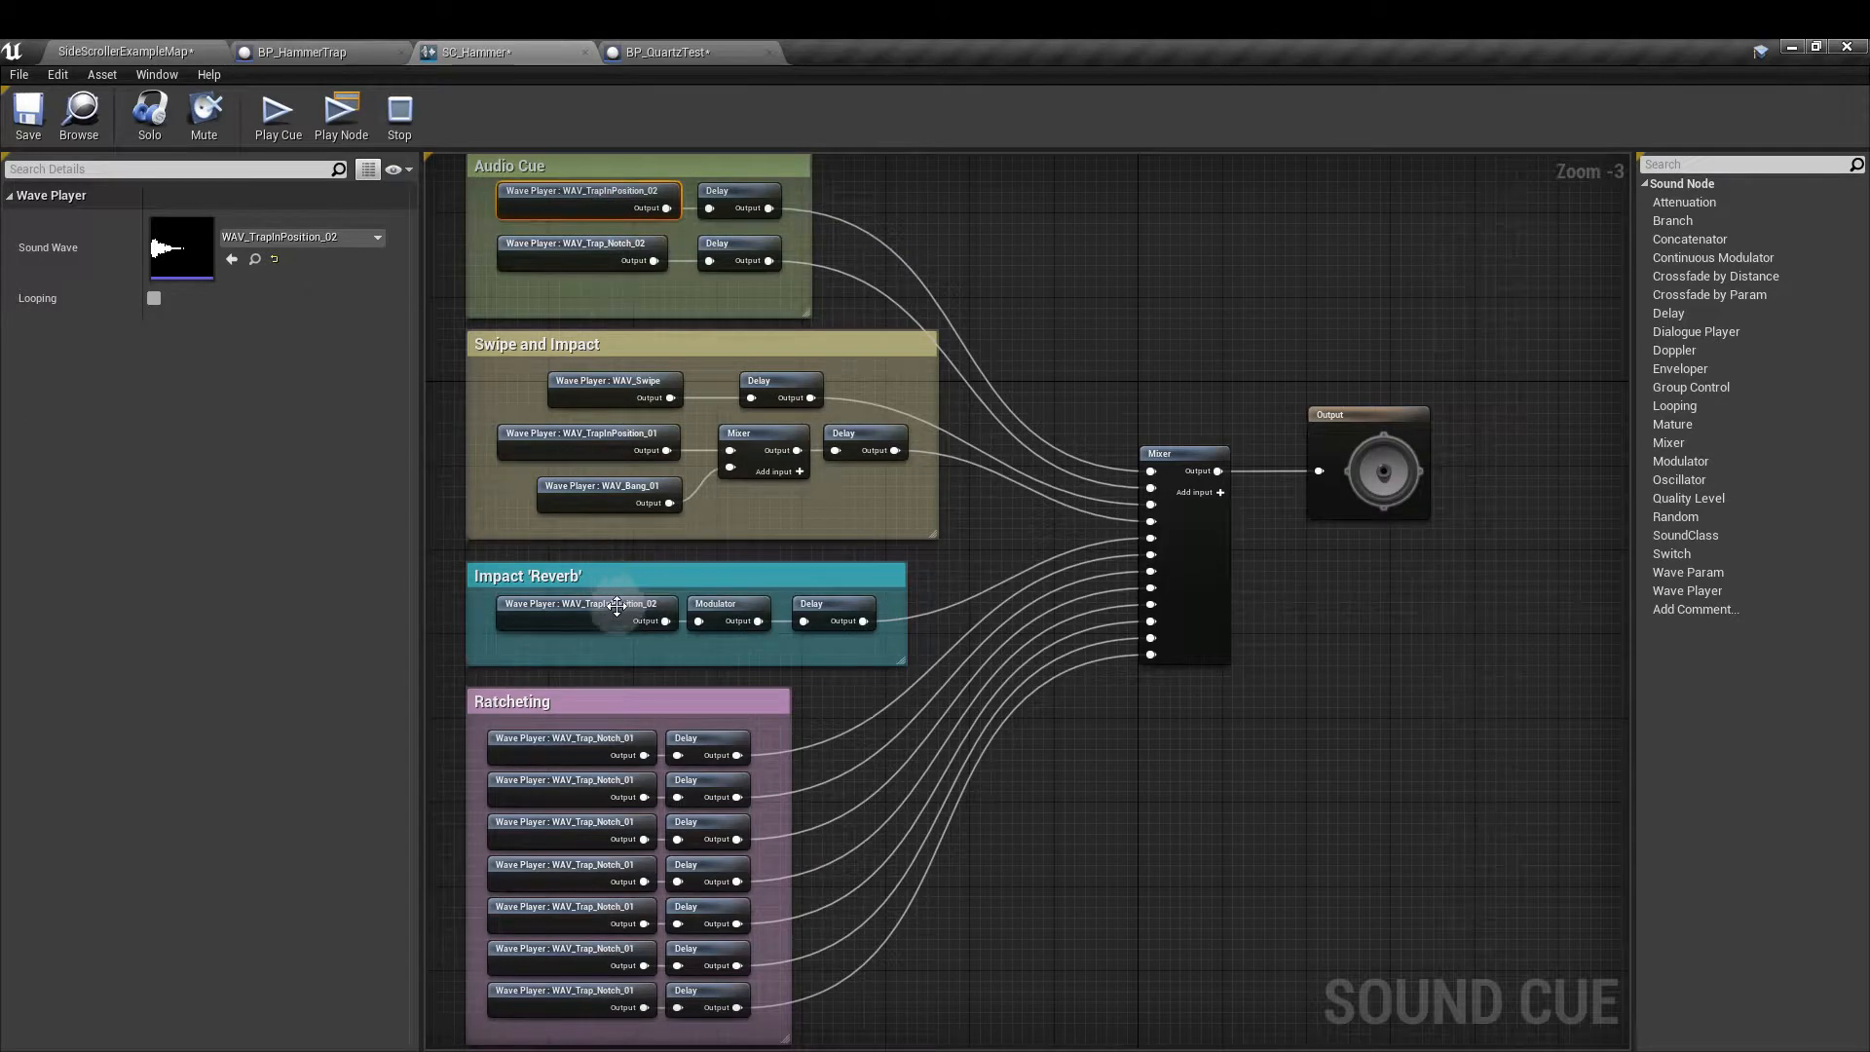
pyautogui.click(729, 611)
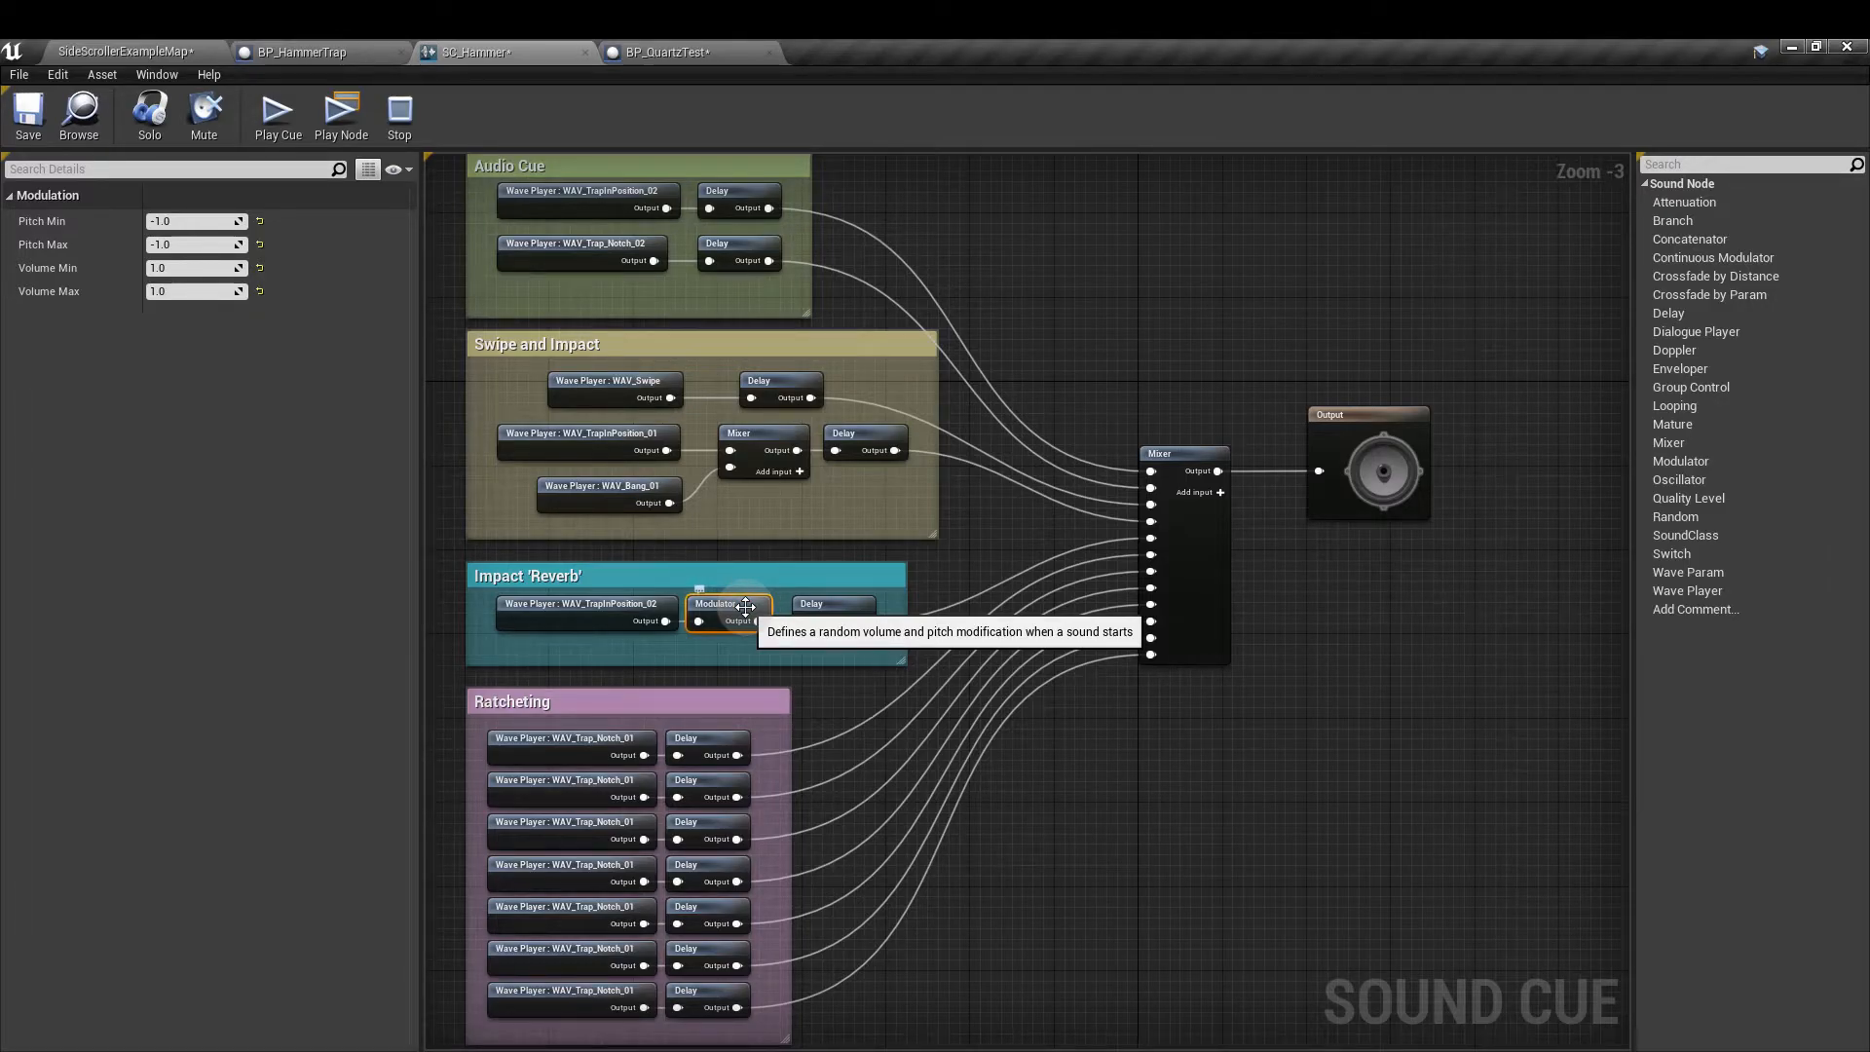
pyautogui.click(1358, 658)
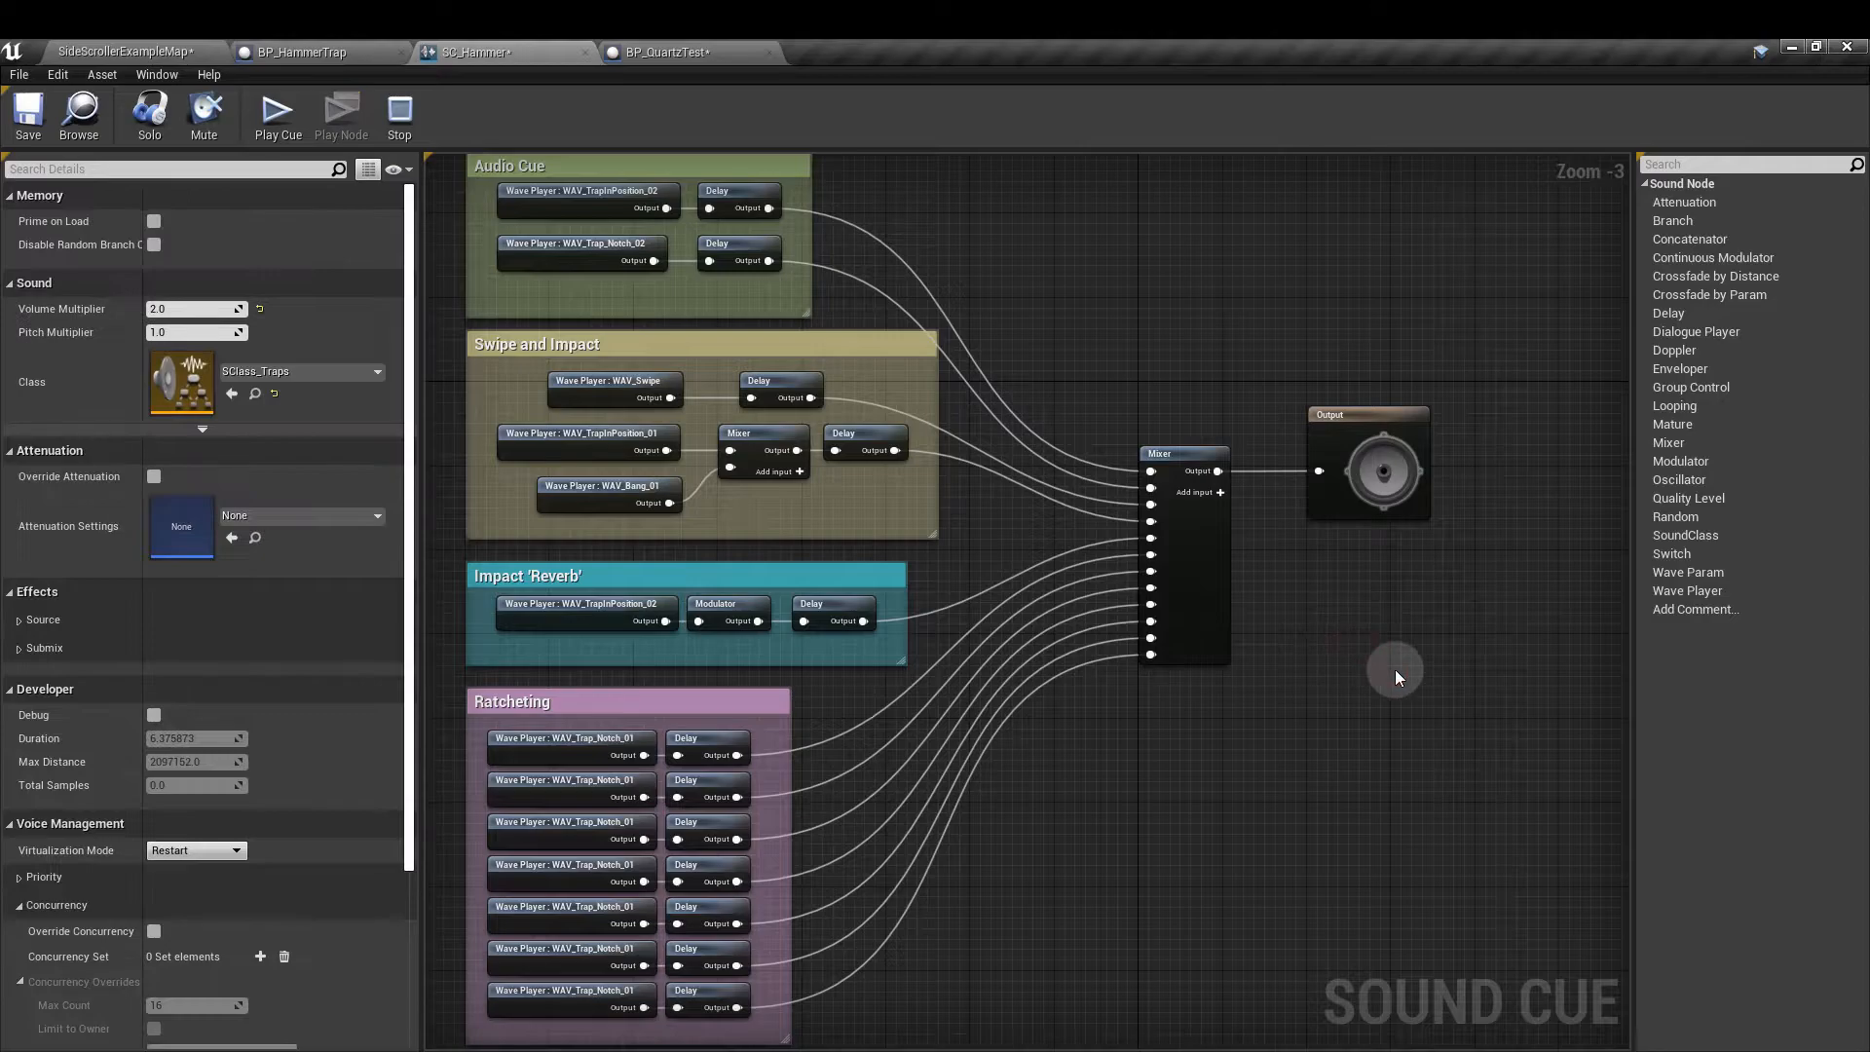
# - Save the SC_Hammer cue and locate it in the Content Browser
pyautogui.click(29, 112)
pyautogui.click(84, 116)
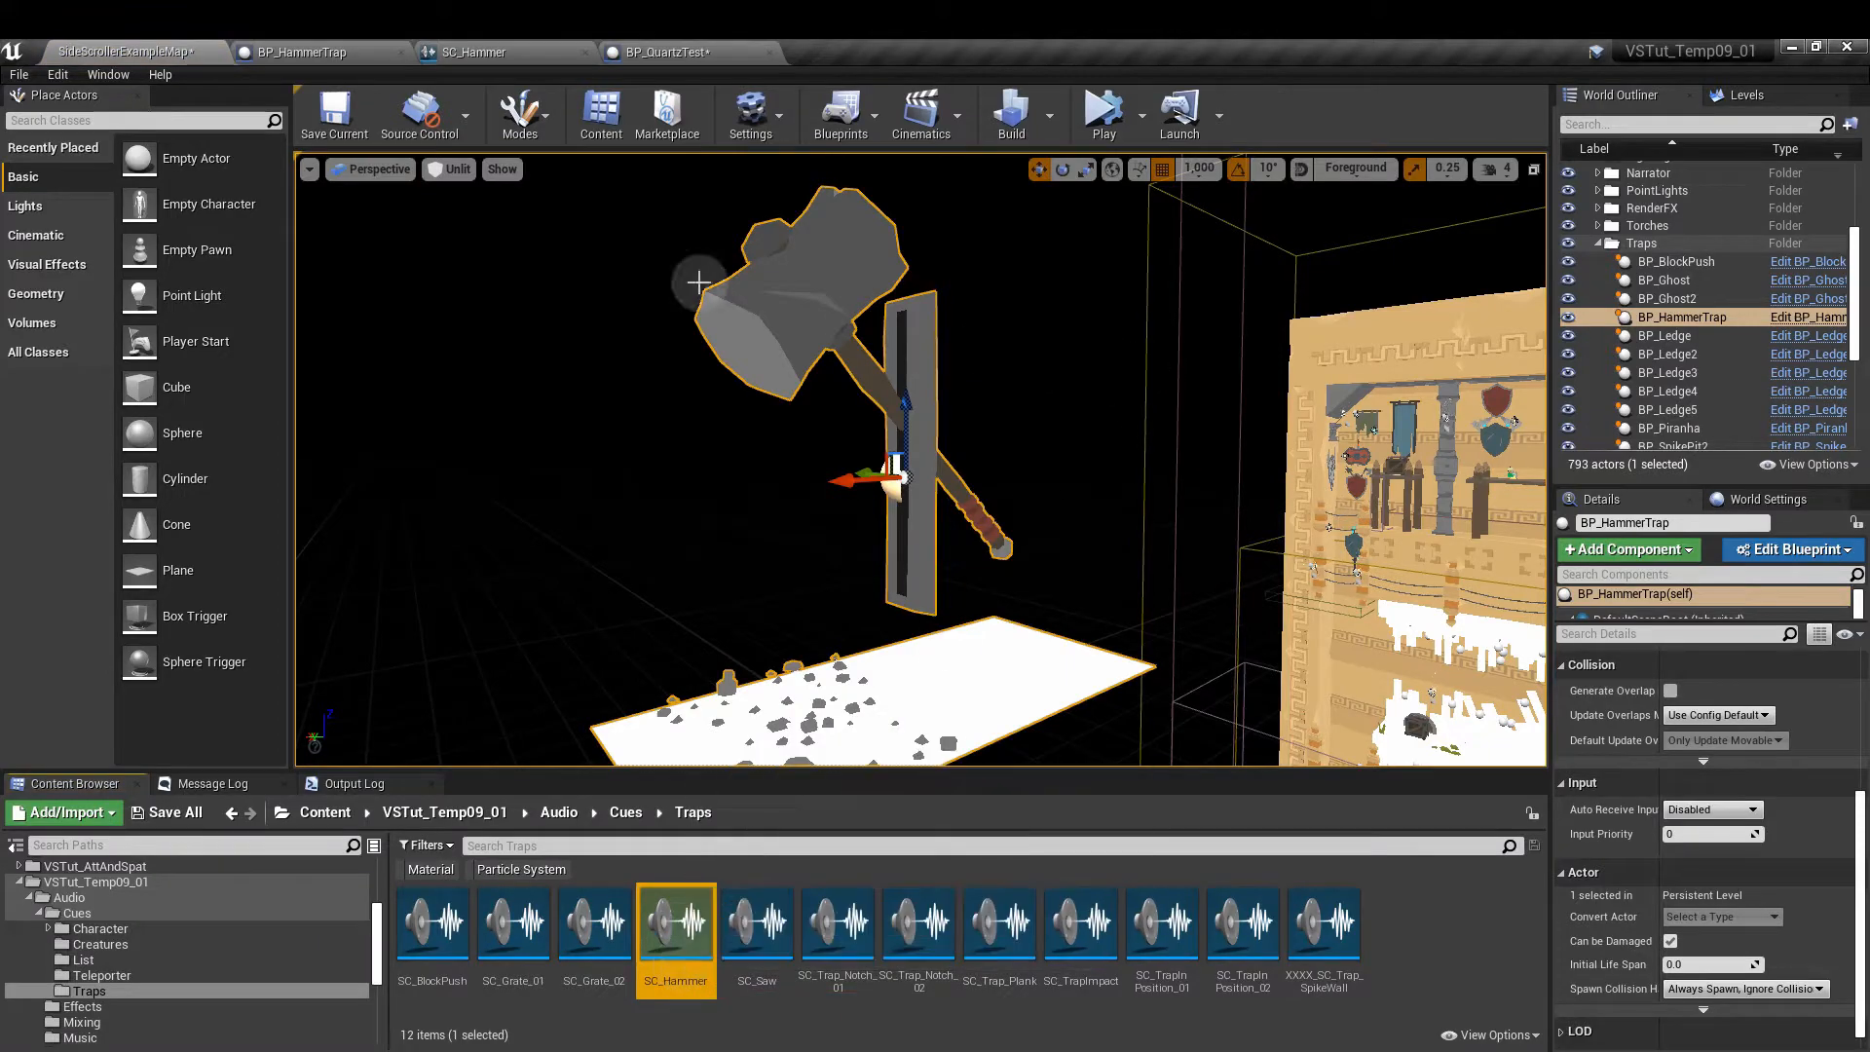
# - Examine the Spawn Sound at Location node in BP_HammerTrap's Event Graph, especially its Sound and Attenuation Settings
pyautogui.click(307, 54)
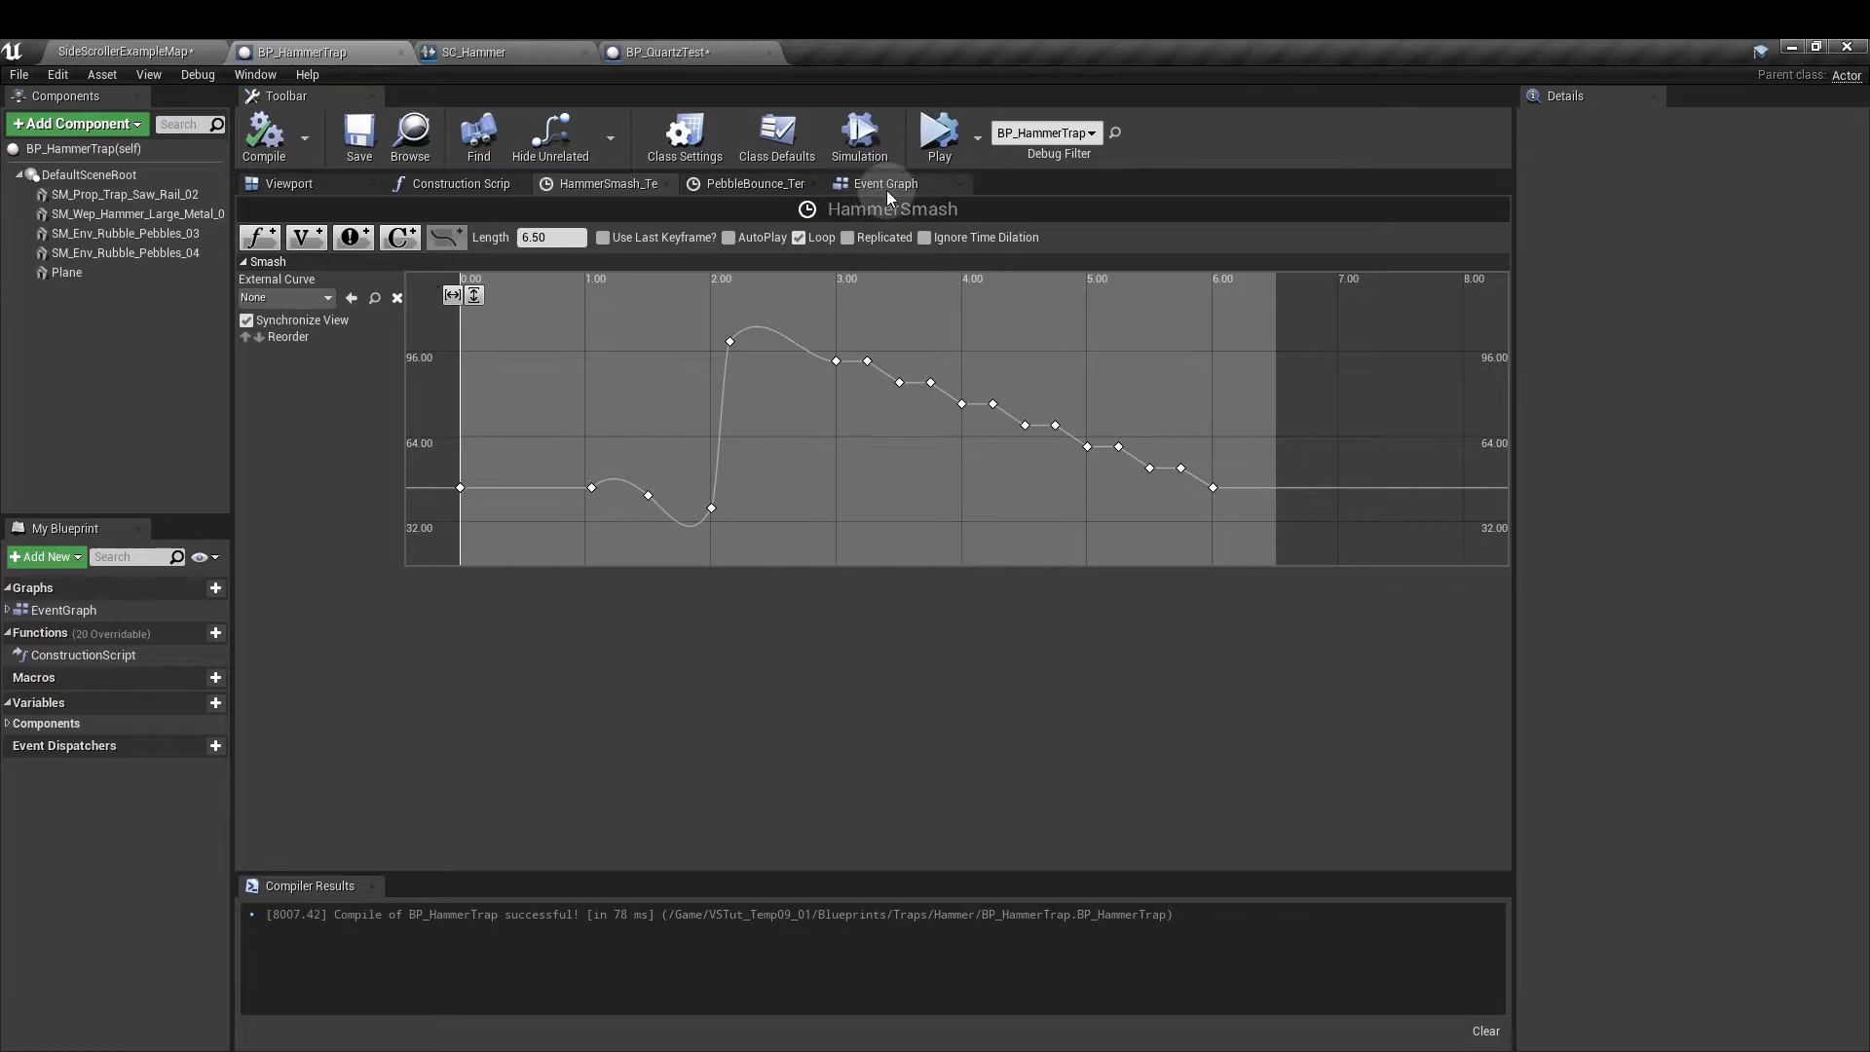
pyautogui.click(887, 191)
pyautogui.moveTo(1306, 371); pyautogui.dragTo(655, 367, button='right')
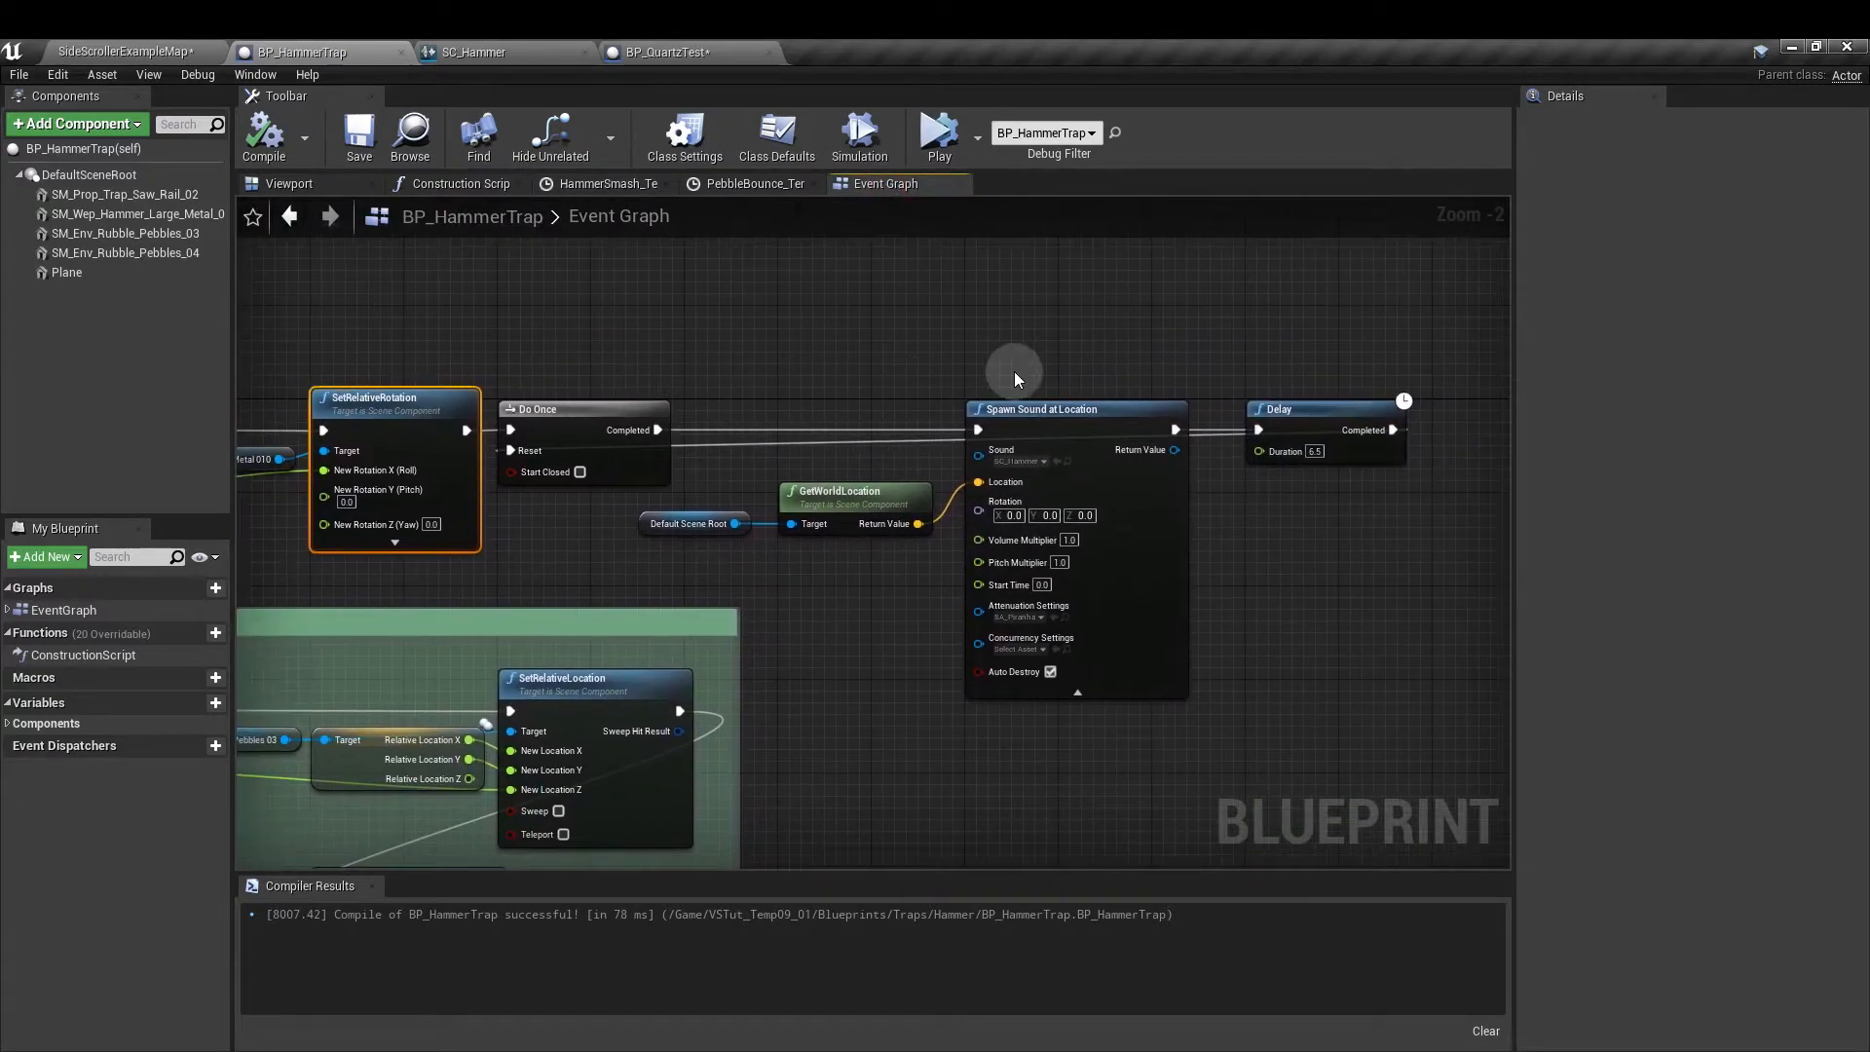
pyautogui.moveTo(1013, 373); pyautogui.dragTo(850, 376, button='right')
pyautogui.scroll(2, 888, 452)
pyautogui.click(982, 506)
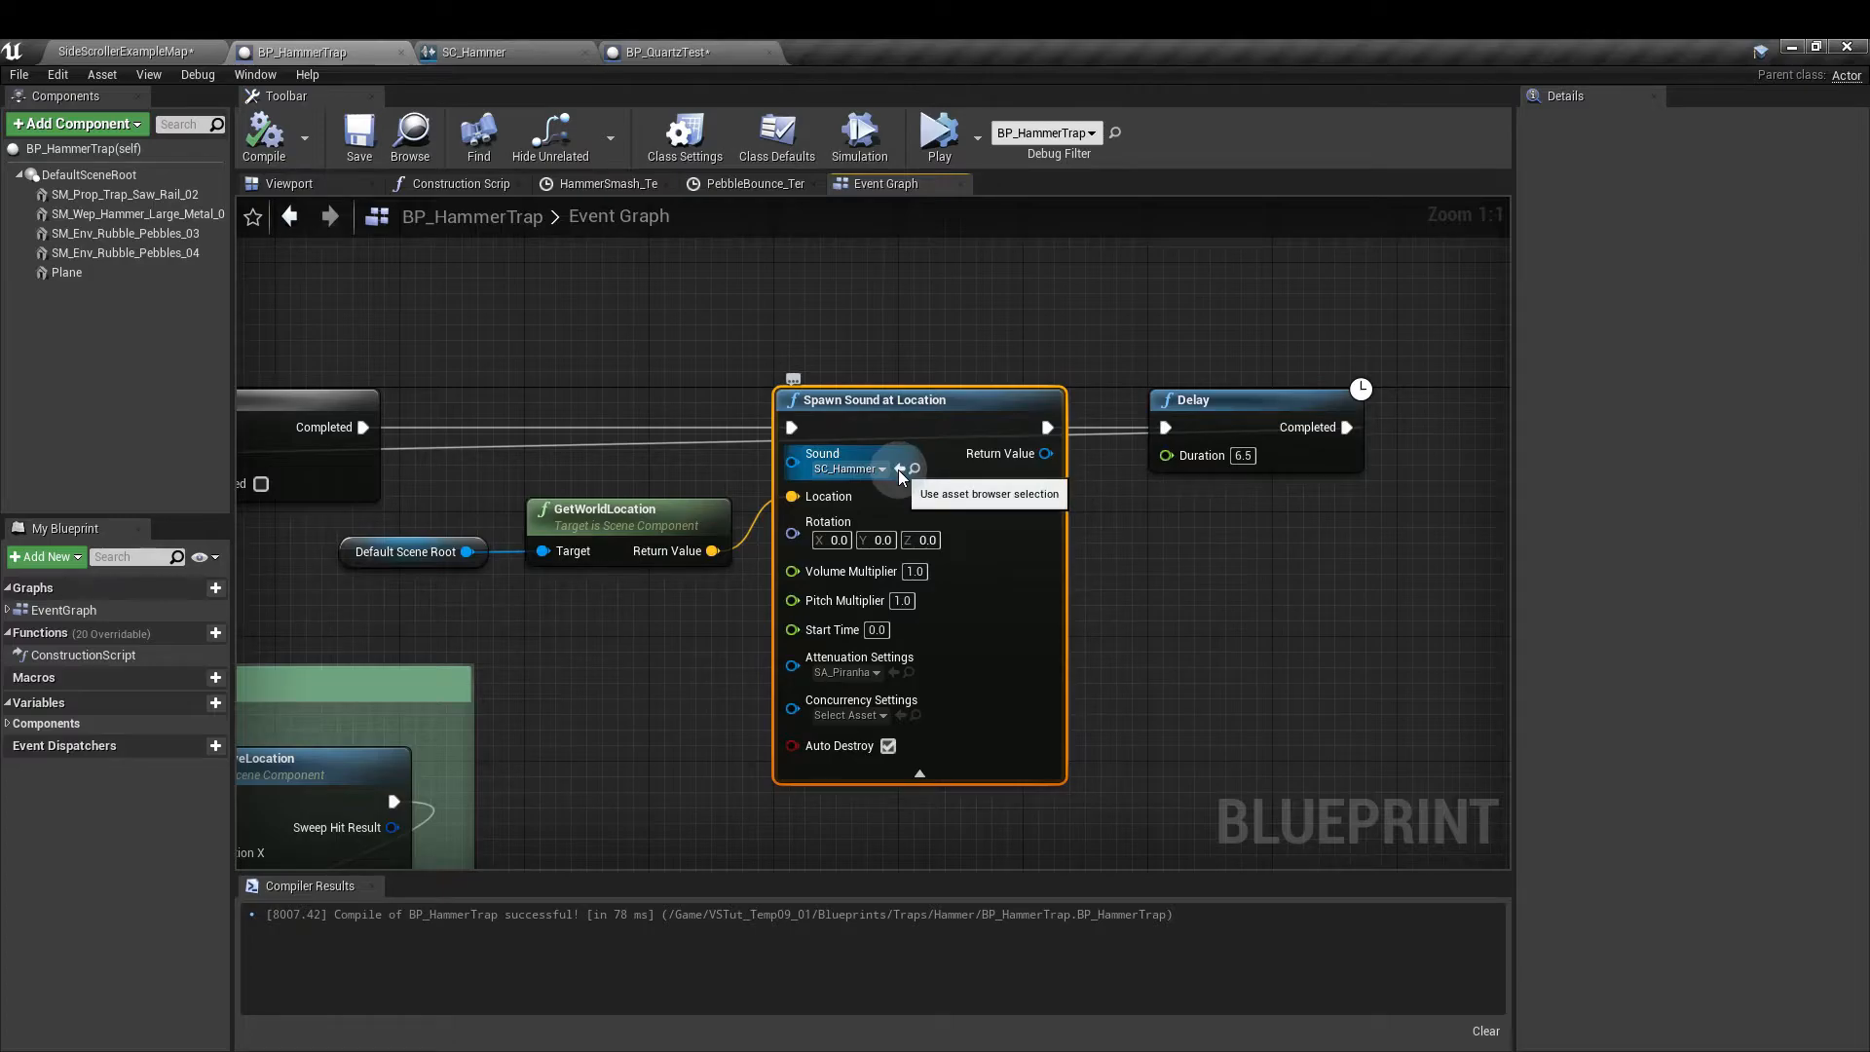
pyautogui.click(1200, 659)
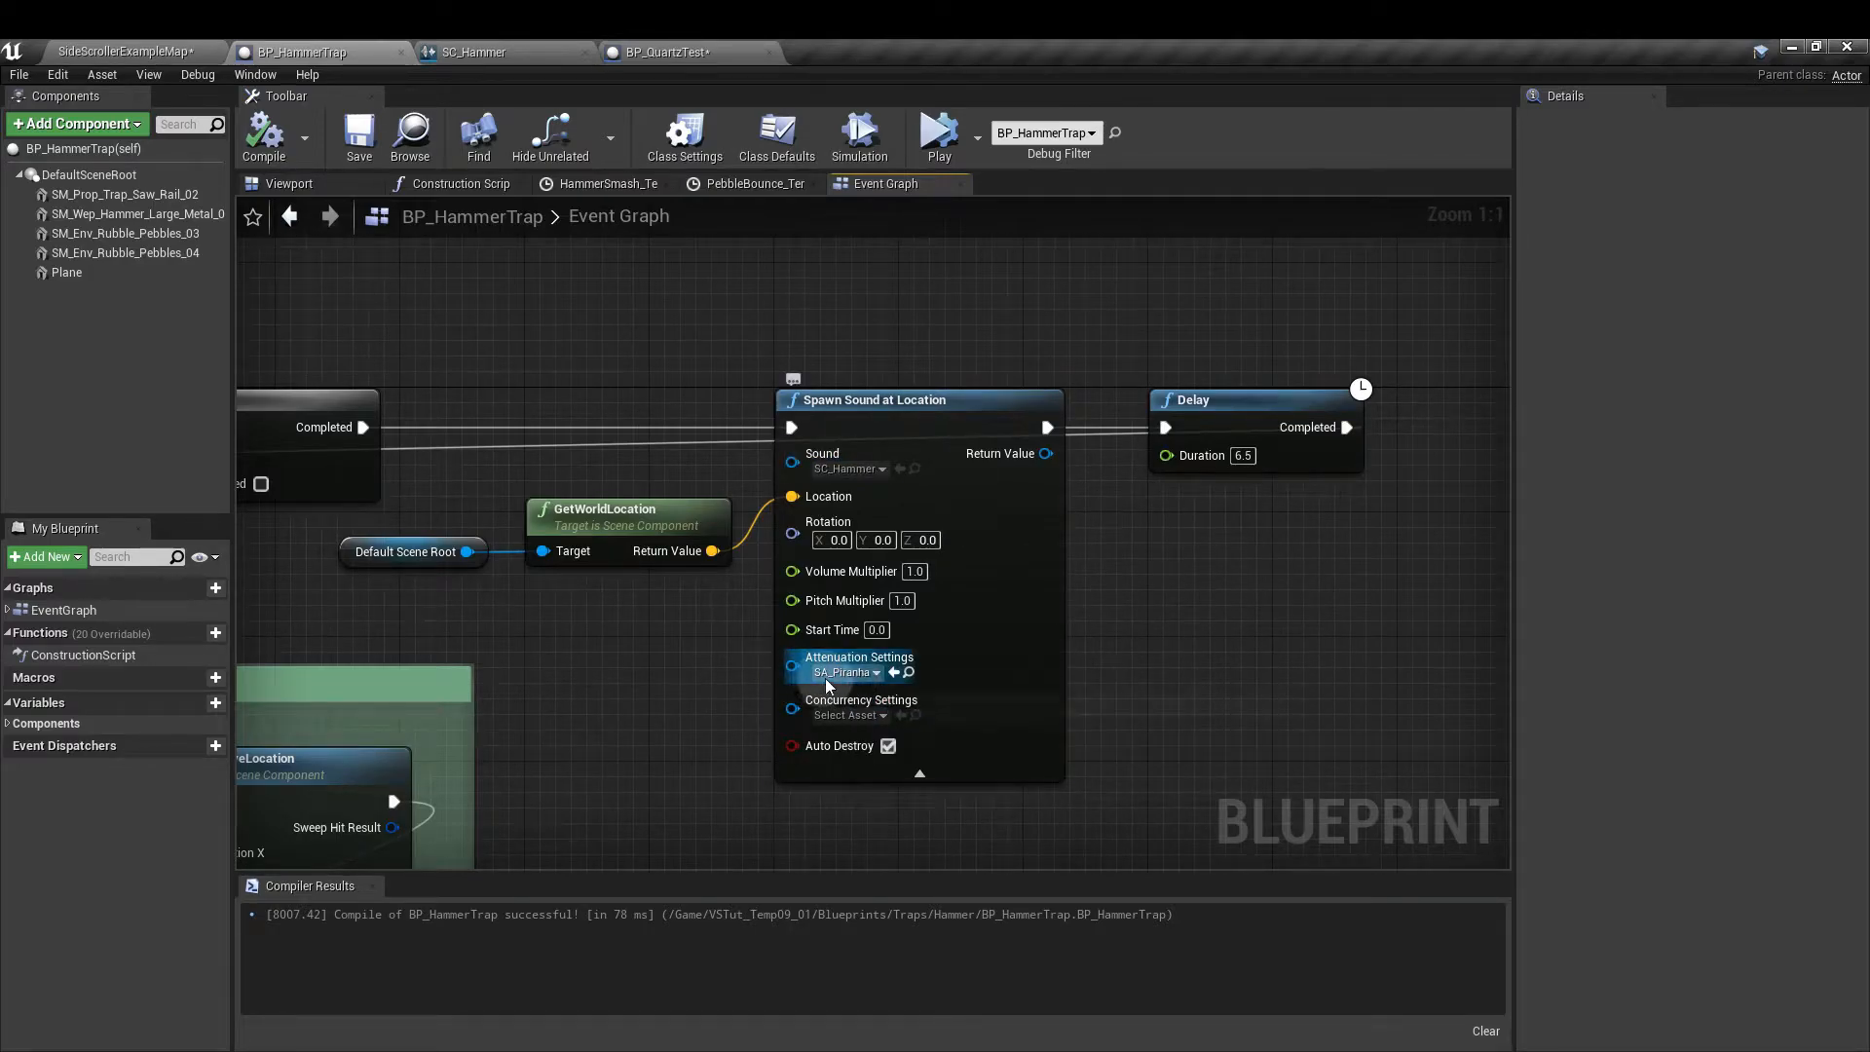
# - Locate the SA_Piranha attenuation asset and examine its shape on SC_Trap_SpikeWall beside the temple in the level
pyautogui.click(913, 671)
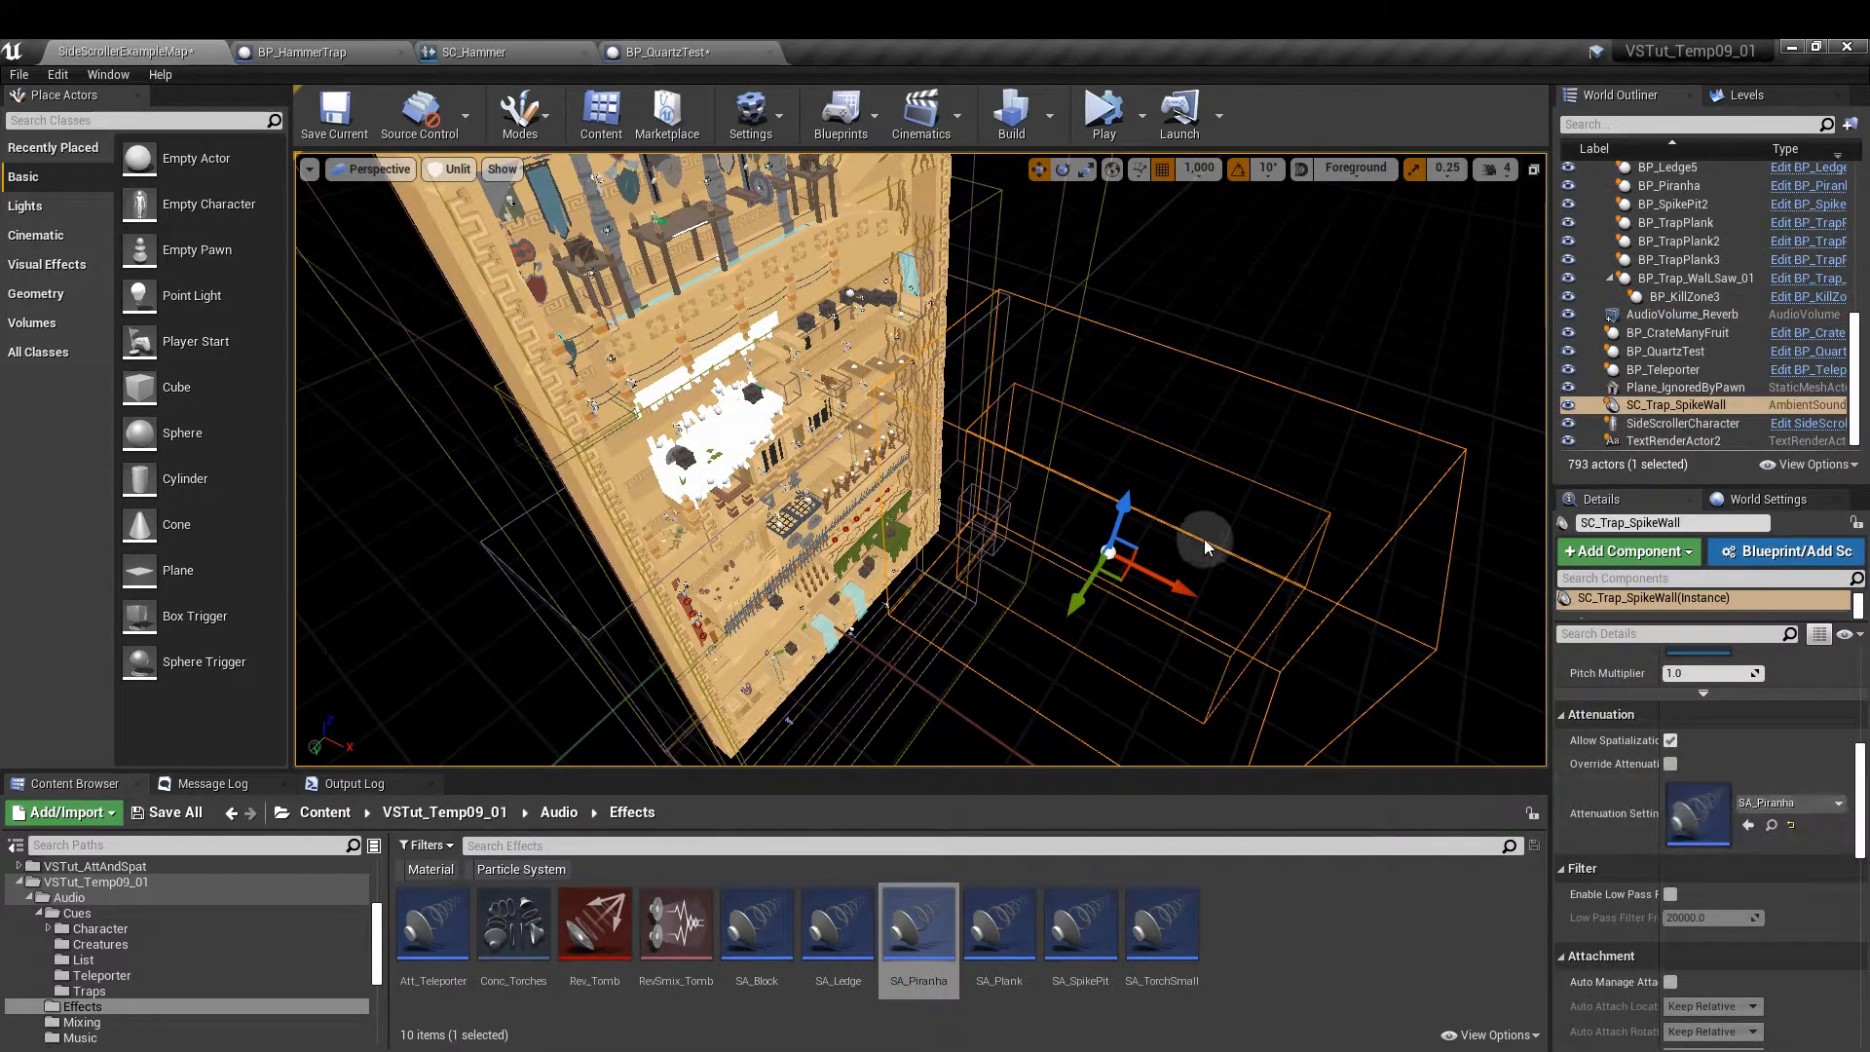
pyautogui.moveTo(1197, 552)
pyautogui.mouseDown(button='right')
pyautogui.moveTo(1364, 506)
pyautogui.moveTo(1241, 526)
pyautogui.moveTo(1338, 531)
pyautogui.moveTo(1309, 516)
pyautogui.moveTo(1198, 552)
pyautogui.mouseUp(button='right')
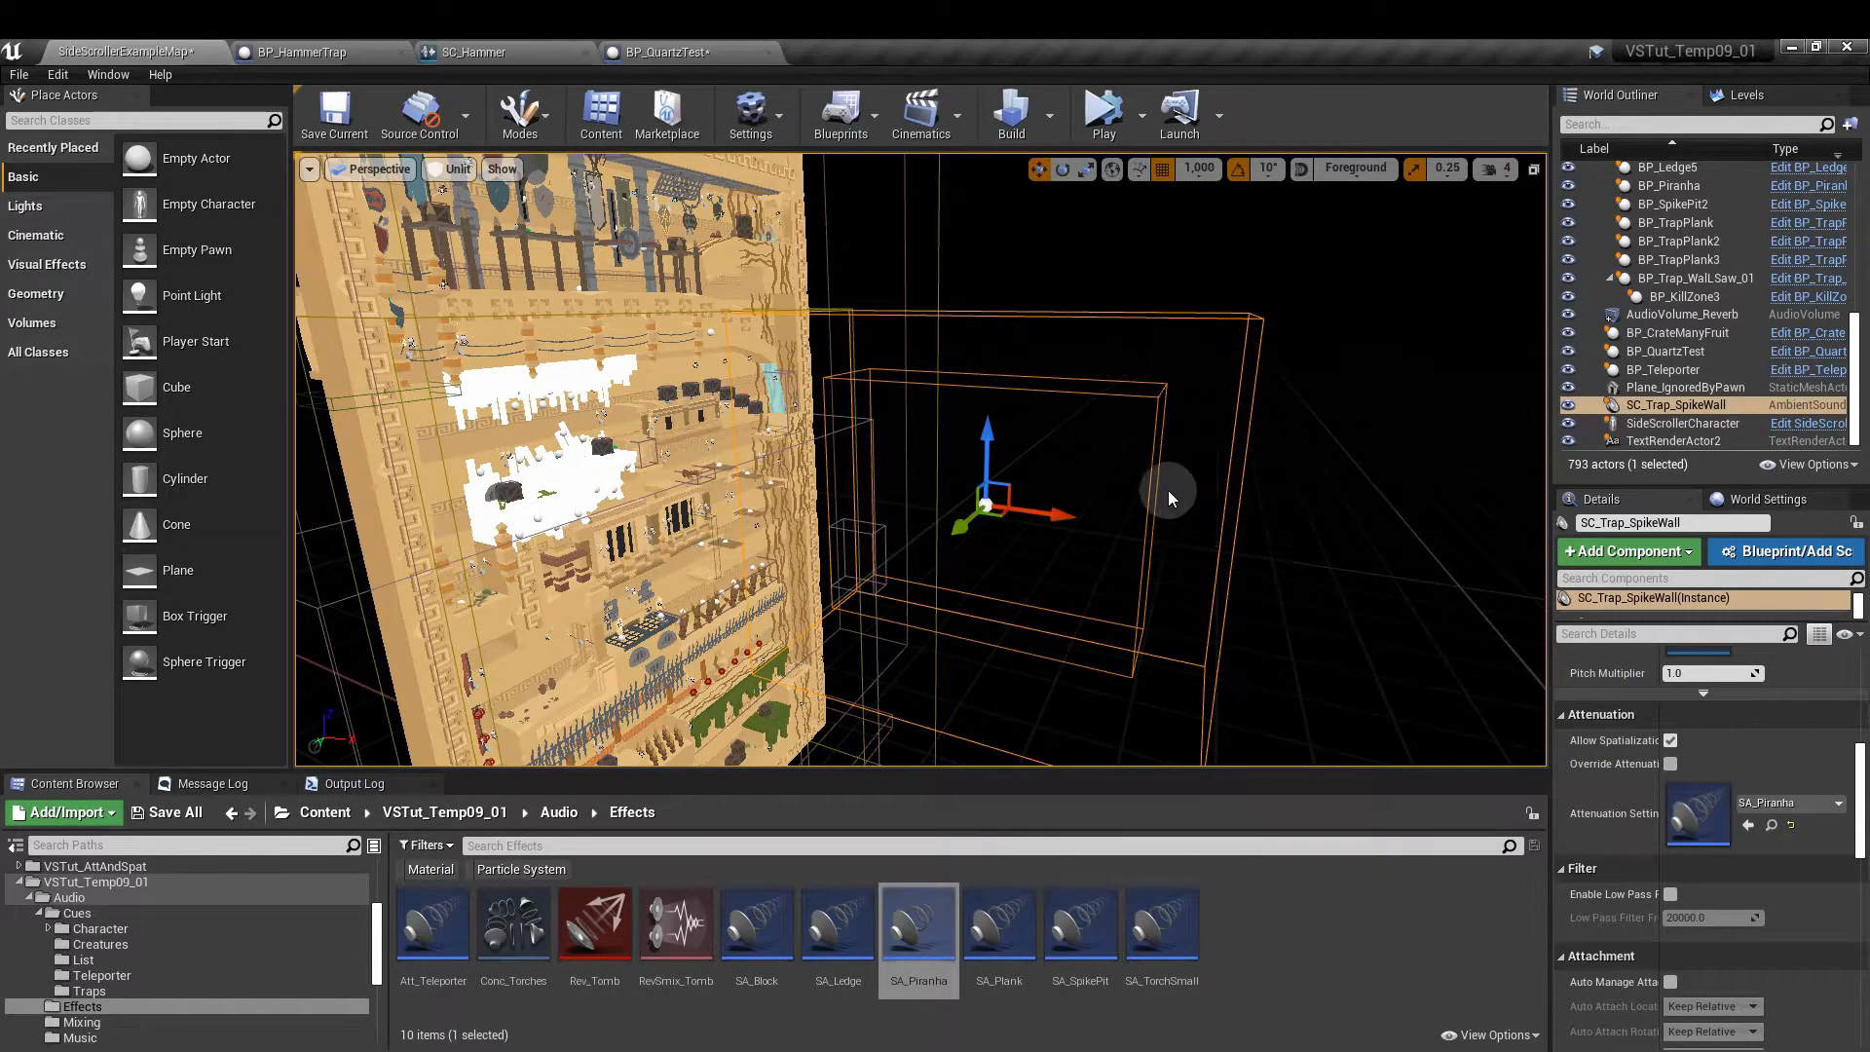
pyautogui.moveTo(1169, 449); pyautogui.dragTo(1120, 449, button='right')
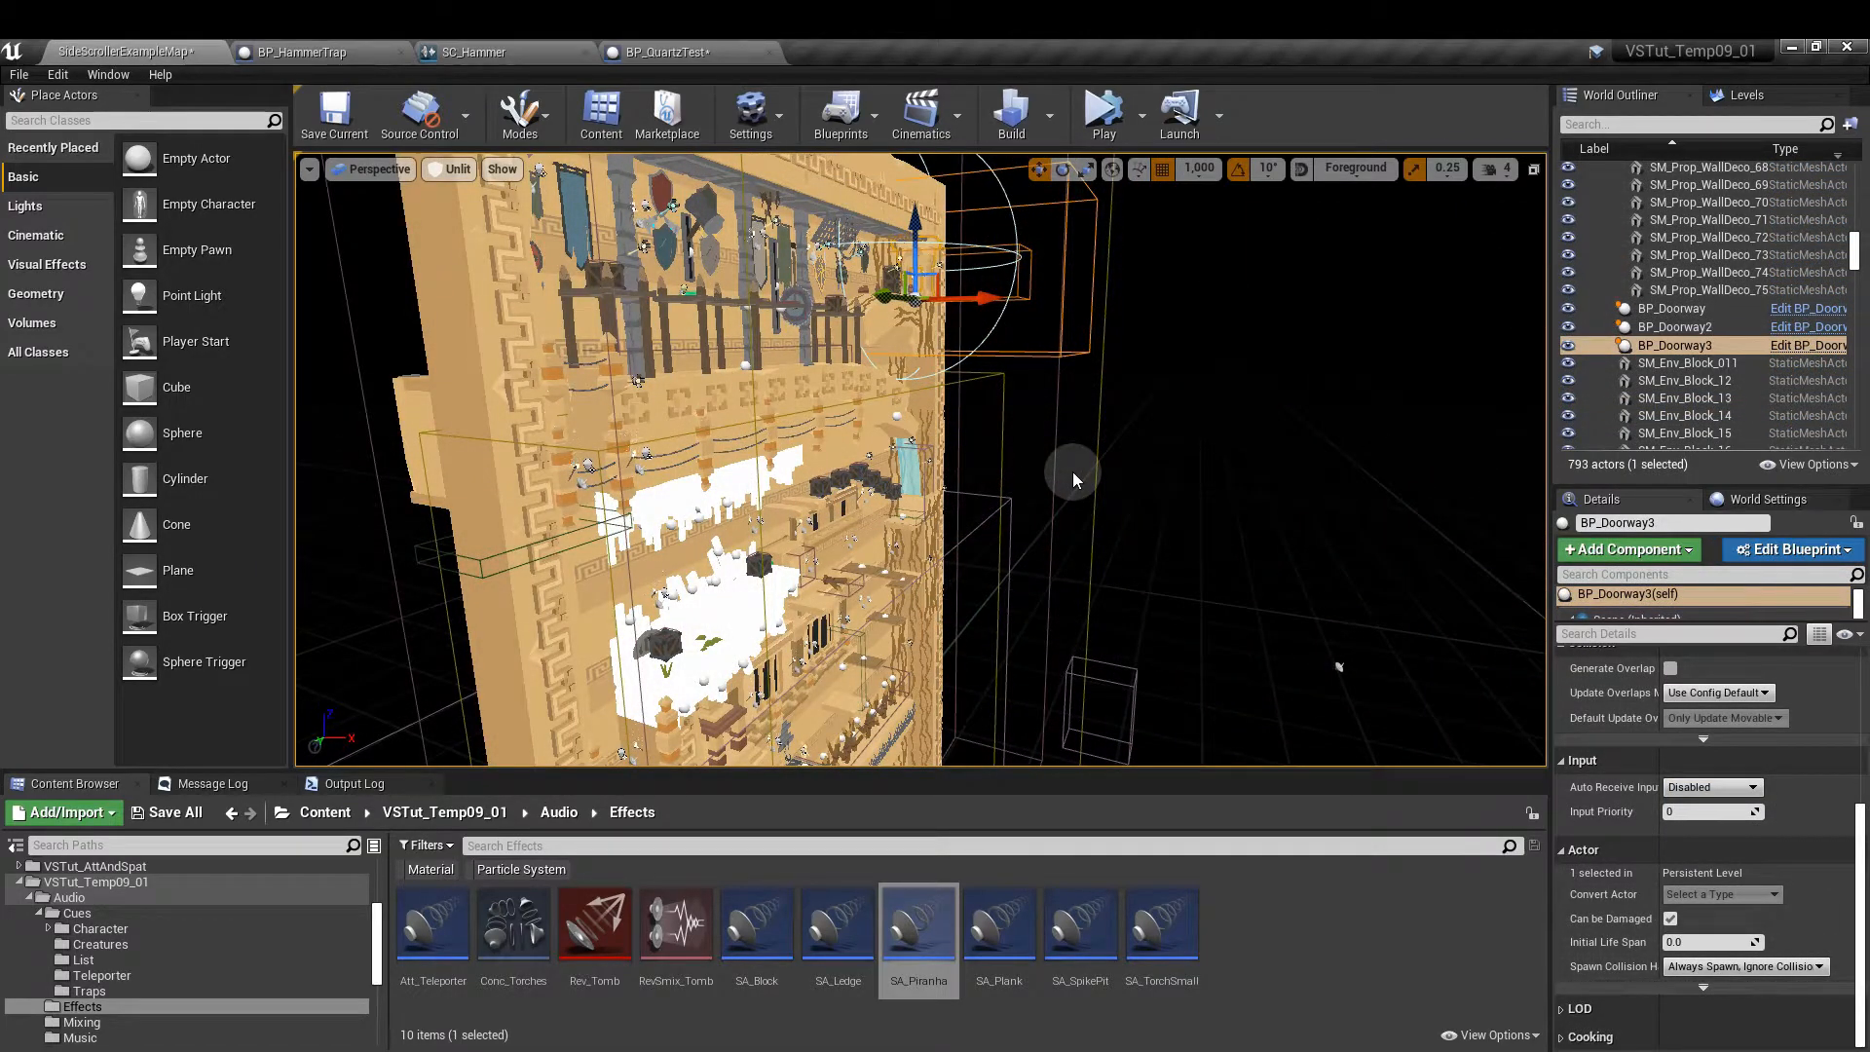
pyautogui.moveTo(1072, 471); pyautogui.dragTo(1023, 473, button='right')
pyautogui.click(1239, 454)
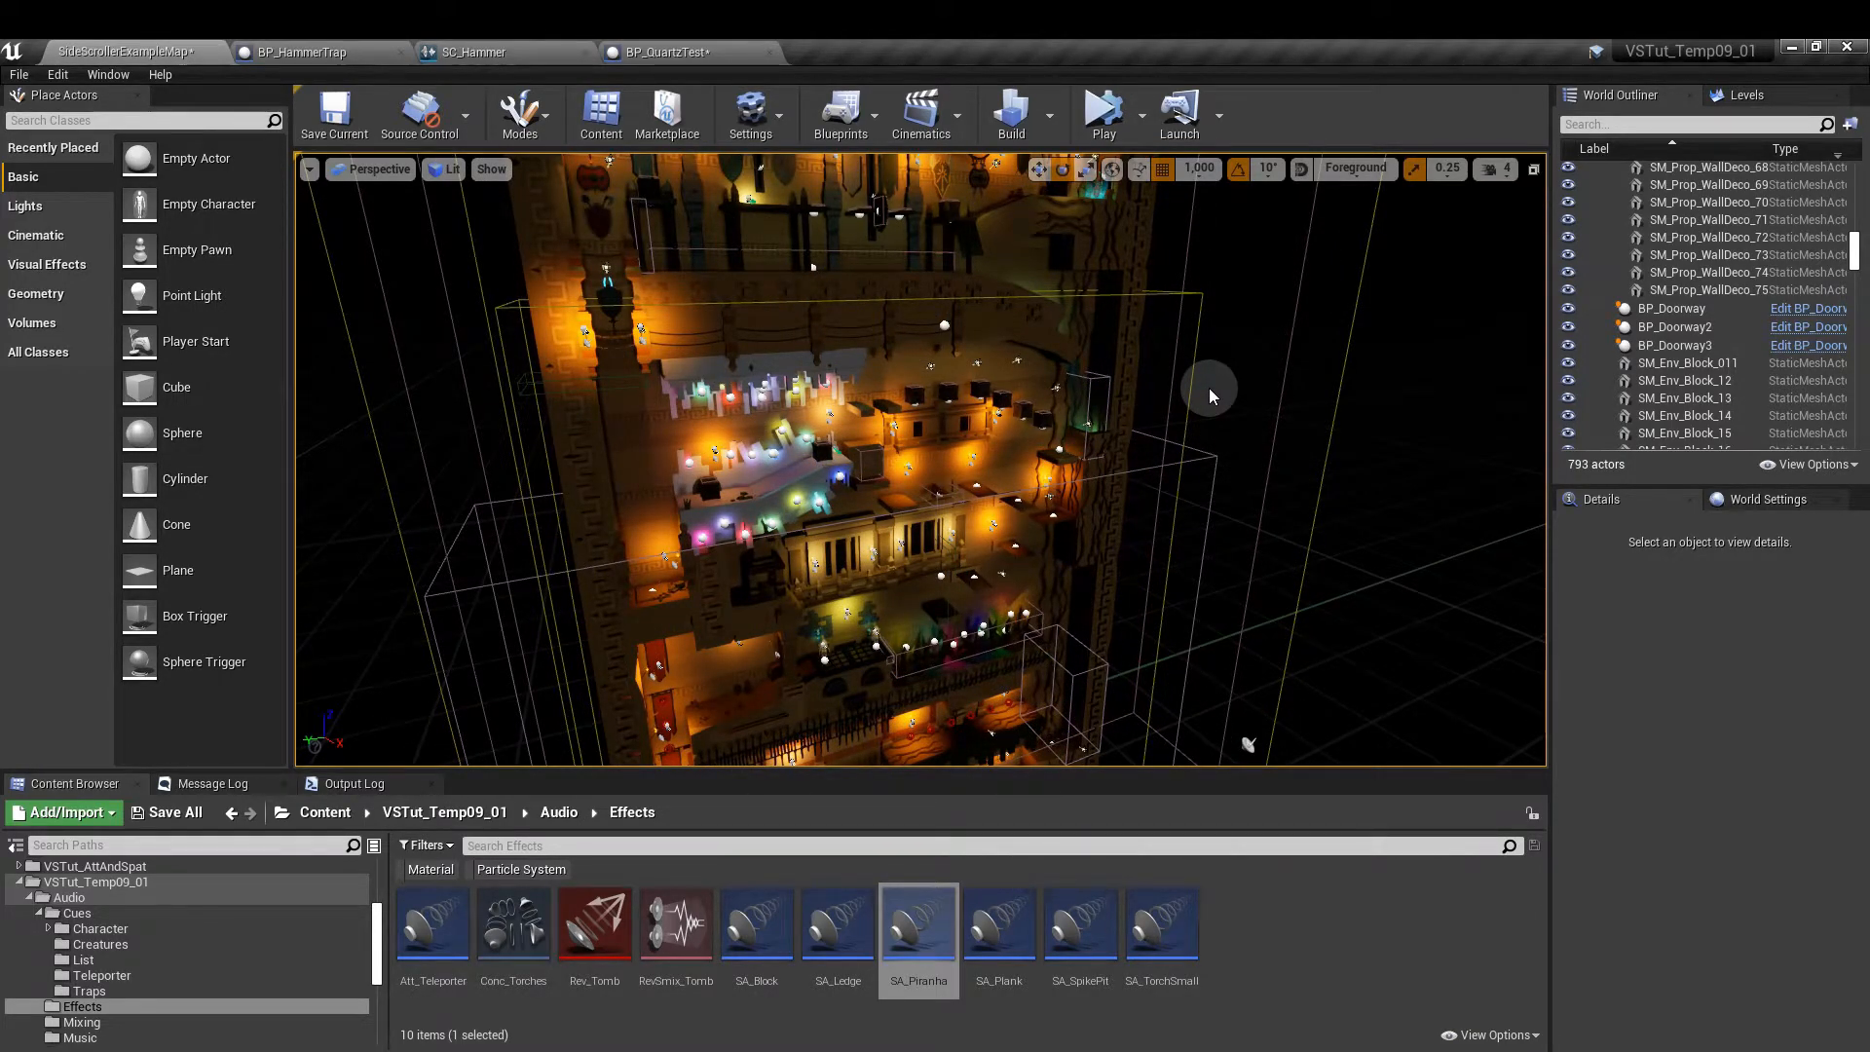
# - Examine the attenuation bounds around BP_Doorway3 on the upper floor of the lit temple
pyautogui.press('w')
pyautogui.press('q')
pyautogui.moveTo(1210, 399); pyautogui.dragTo(1171, 449, button='right')
pyautogui.press('e')
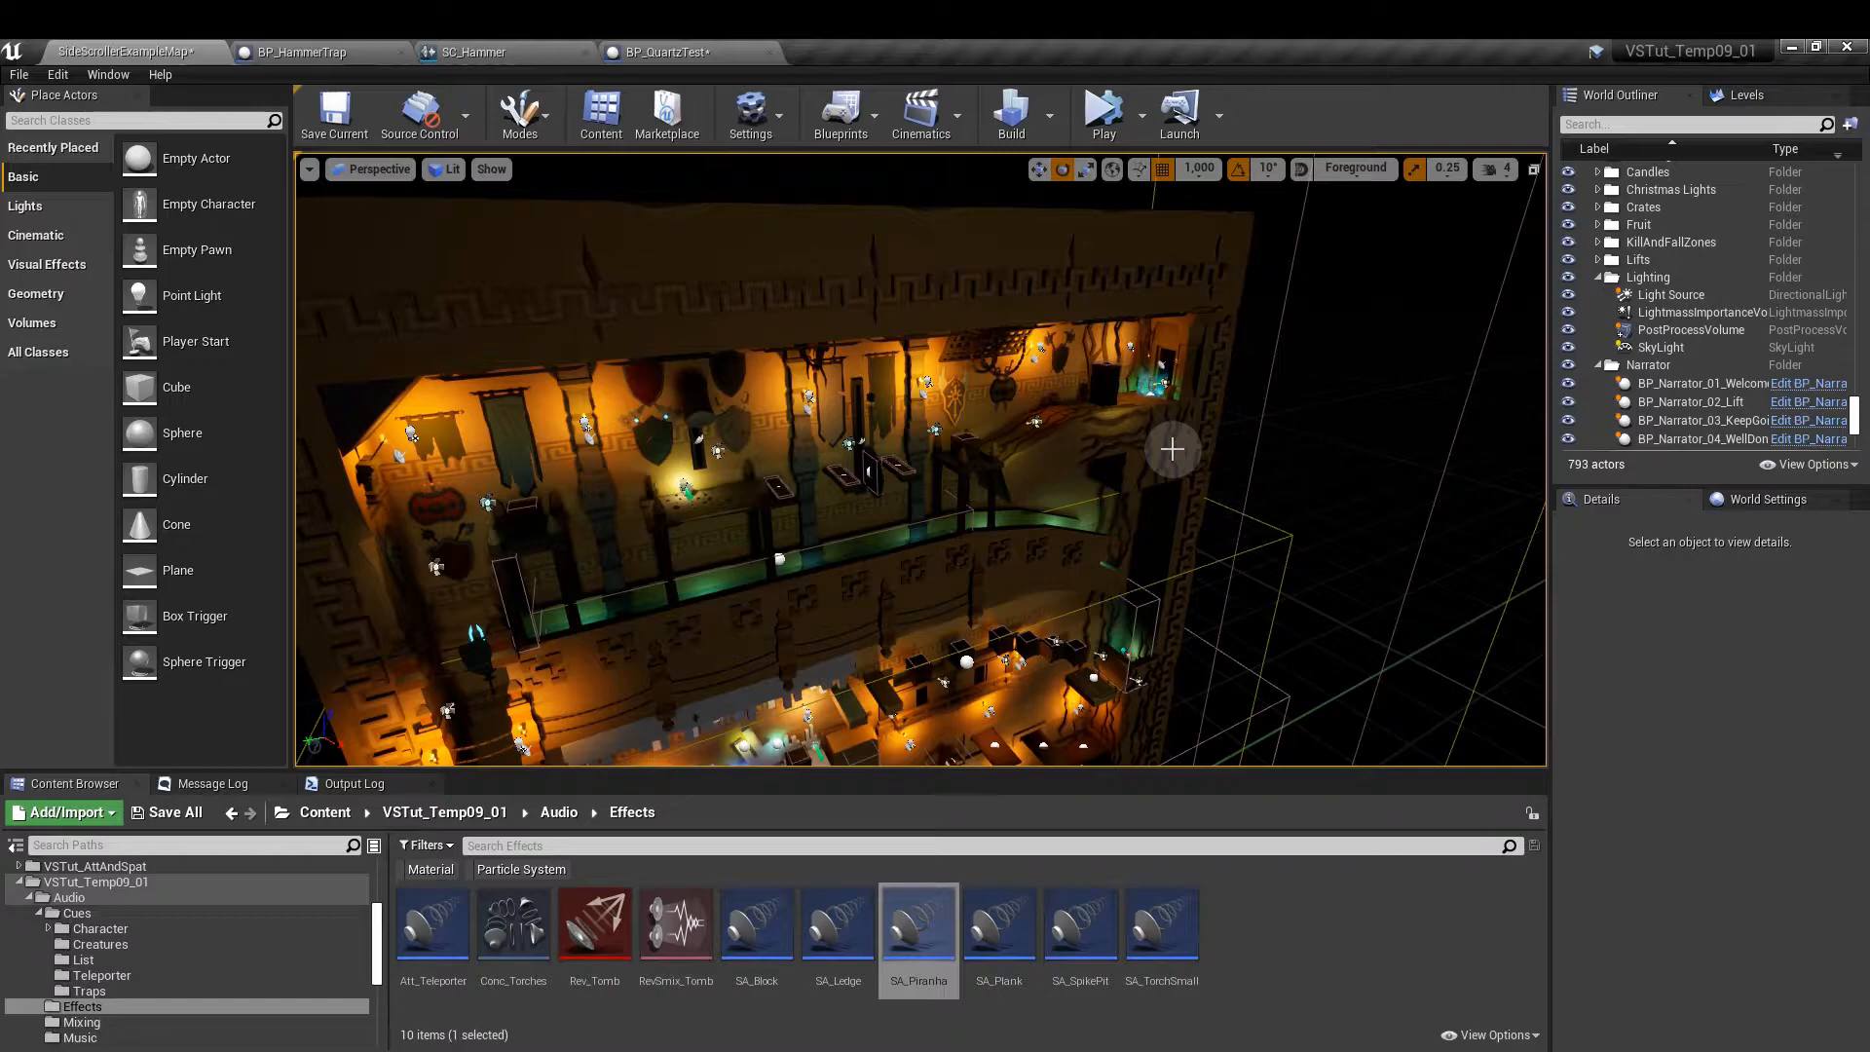
pyautogui.click(1299, 422)
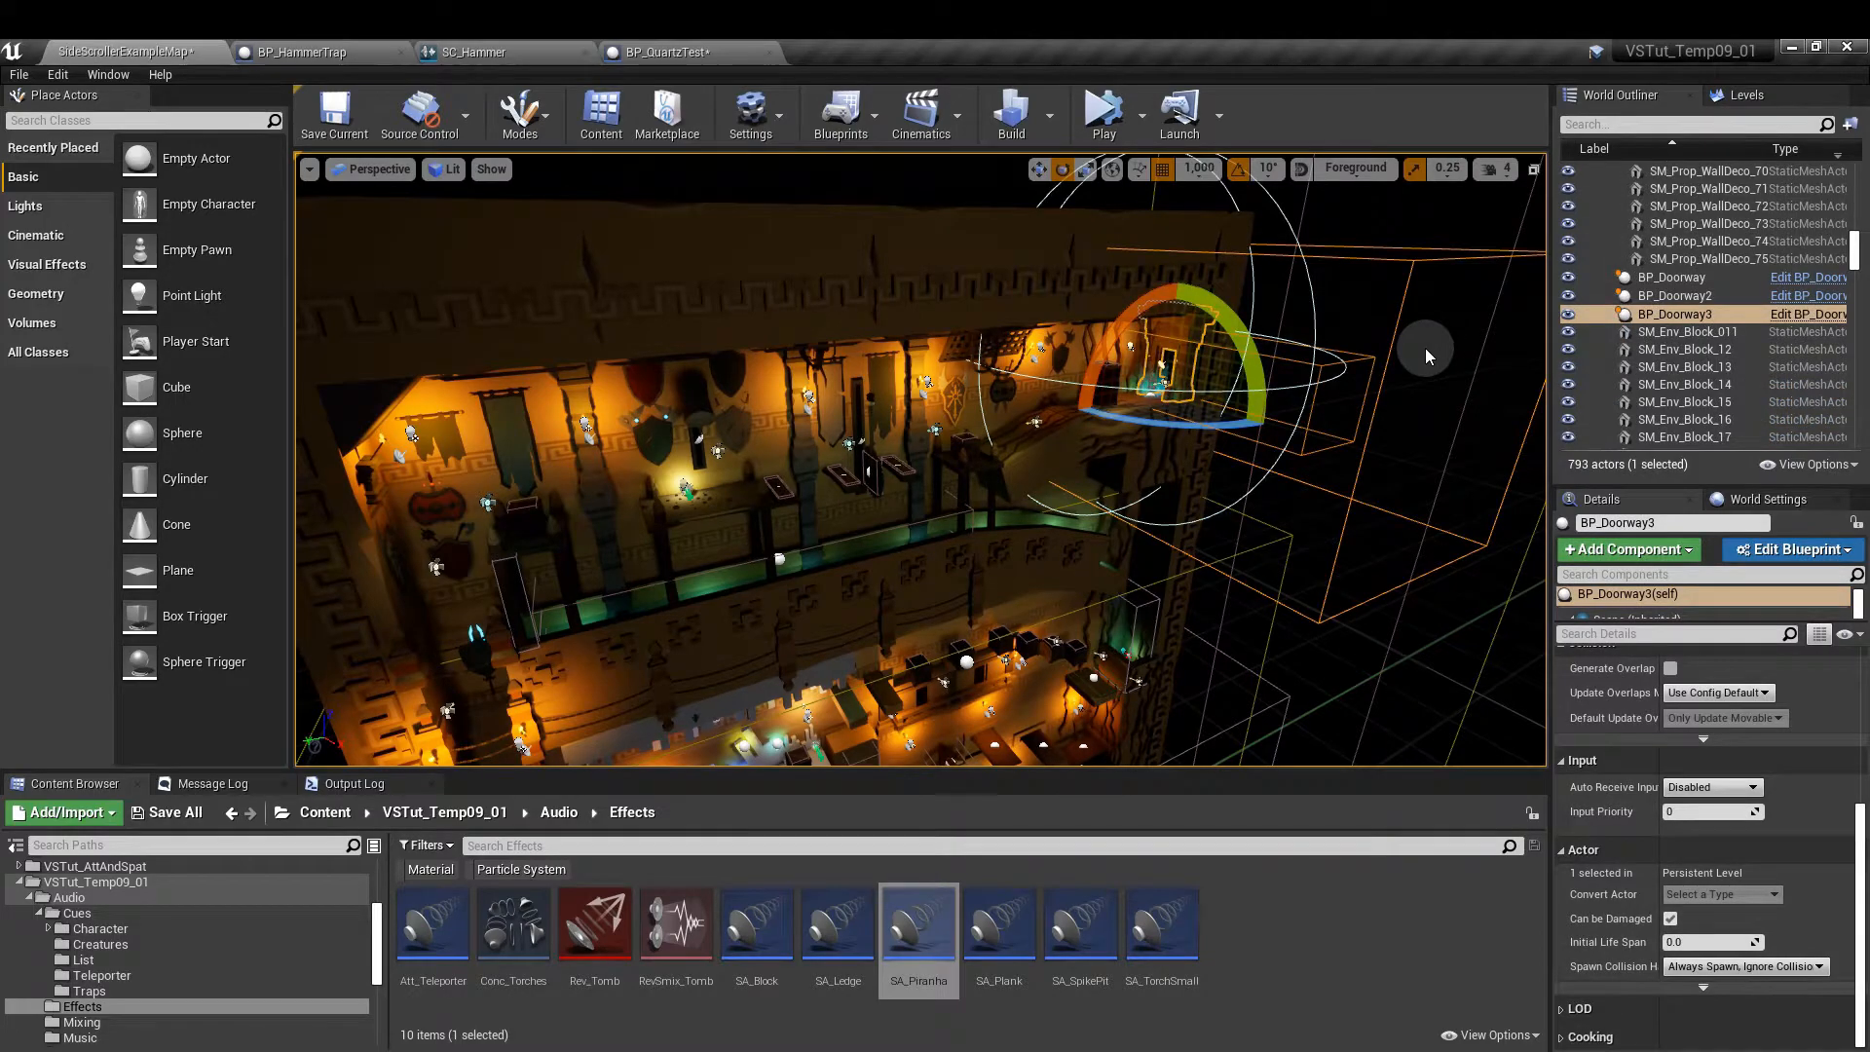
pyautogui.moveTo(1423, 348); pyautogui.dragTo(1334, 404, button='right')
# - Select BP_HammerTrap in the lit temple, view it up close and save the level
pyautogui.click(1342, 387)
pyautogui.press('w')
pyautogui.click(955, 330)
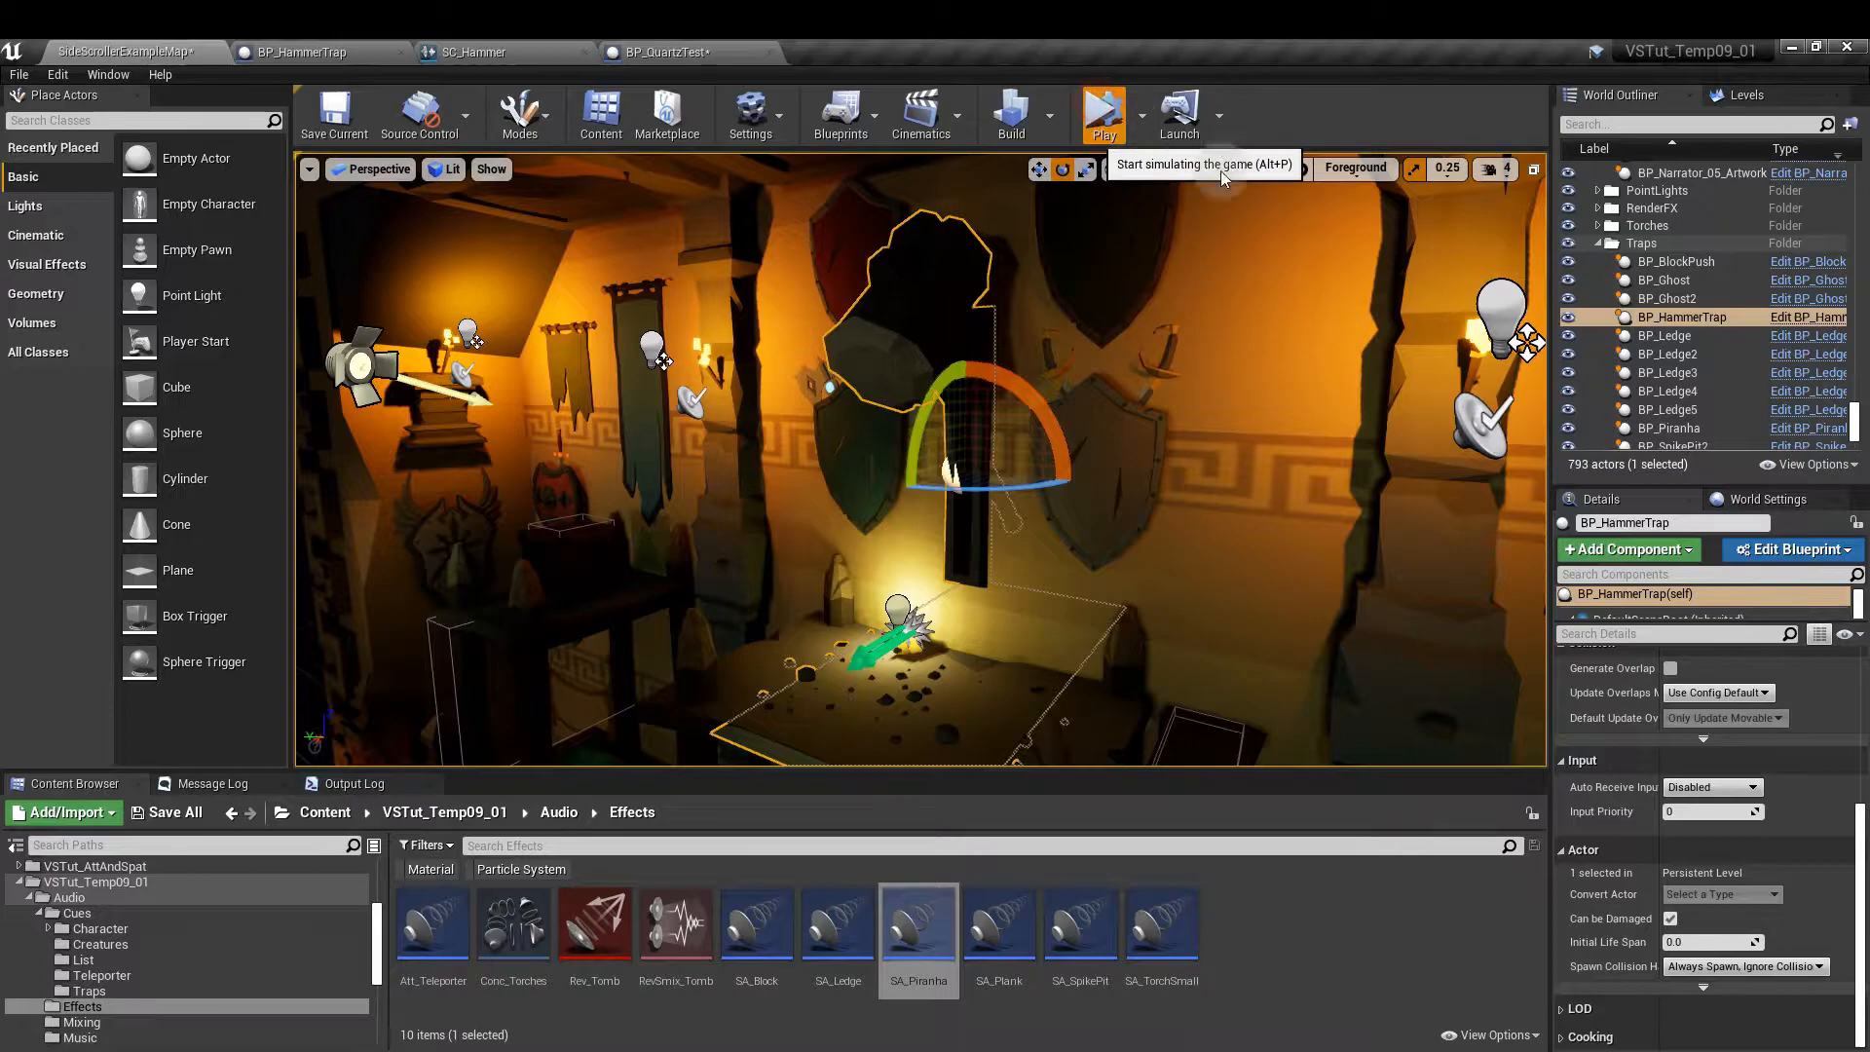
pyautogui.moveTo(1085, 346); pyautogui.dragTo(1085, 368, button='right')
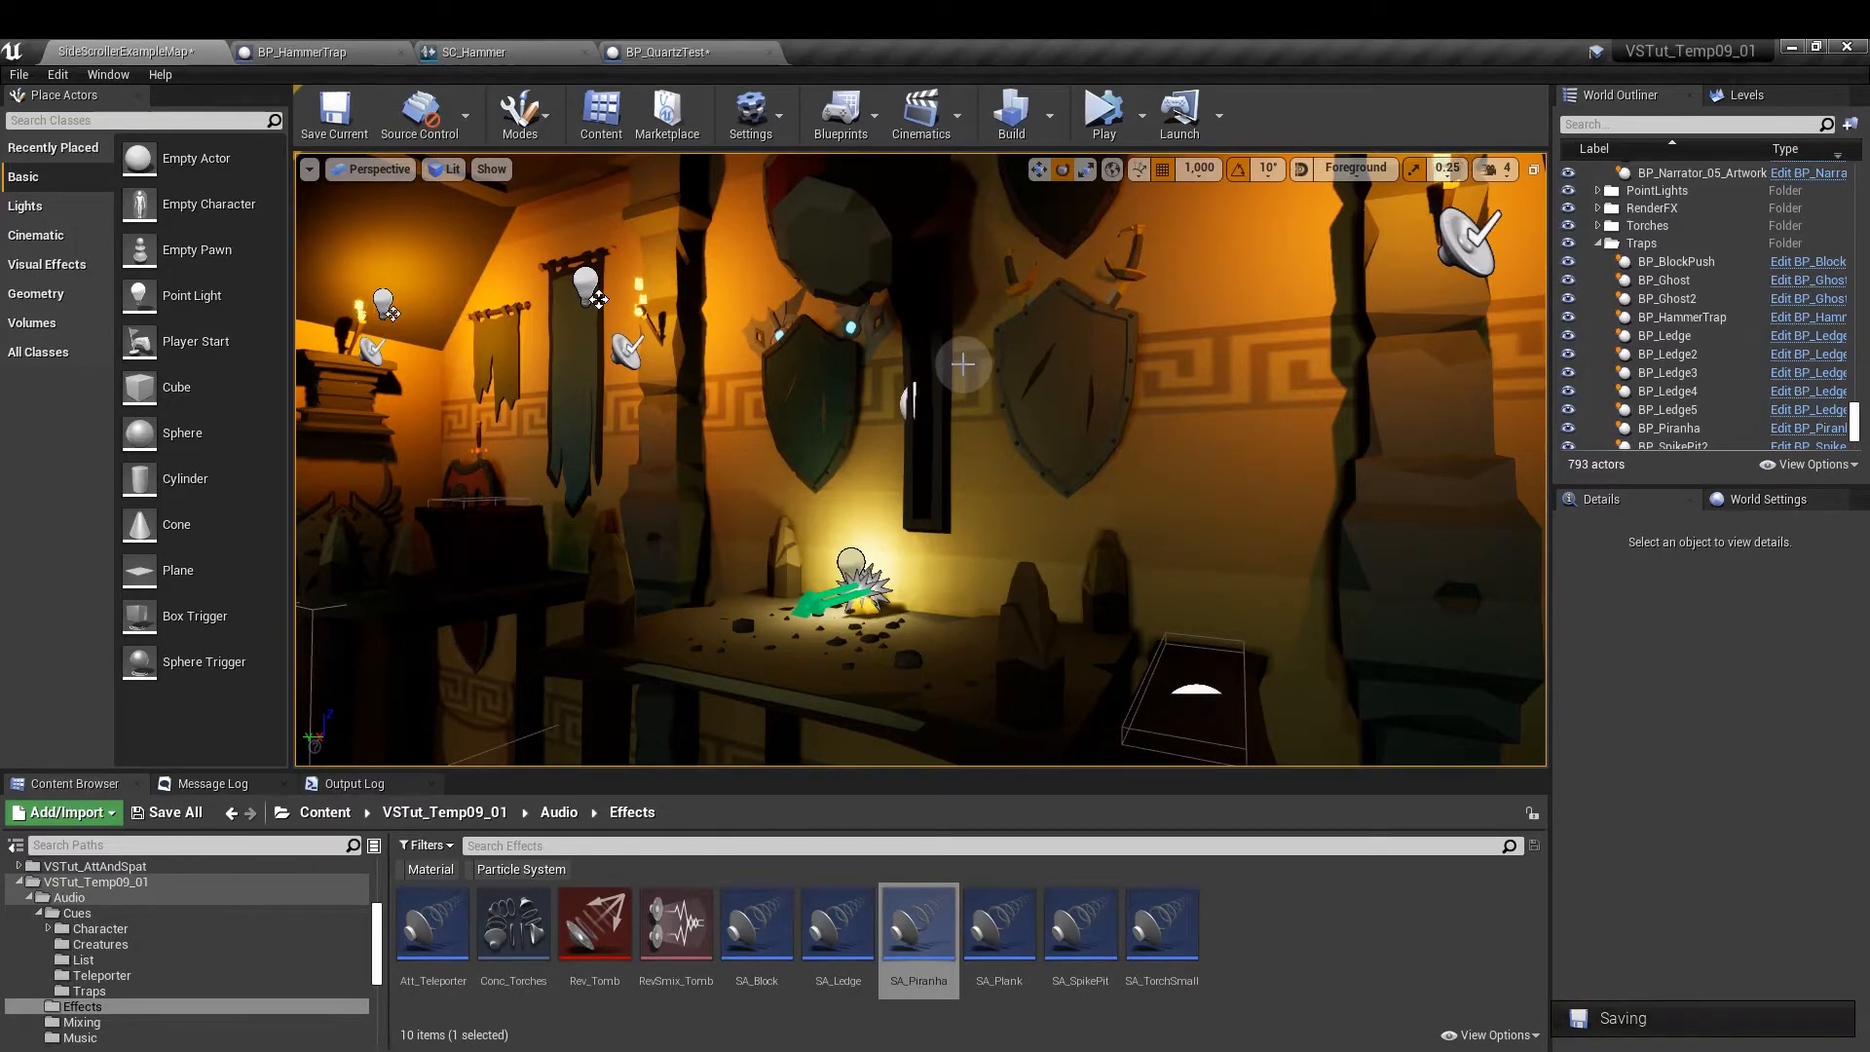
pyautogui.click(334, 112)
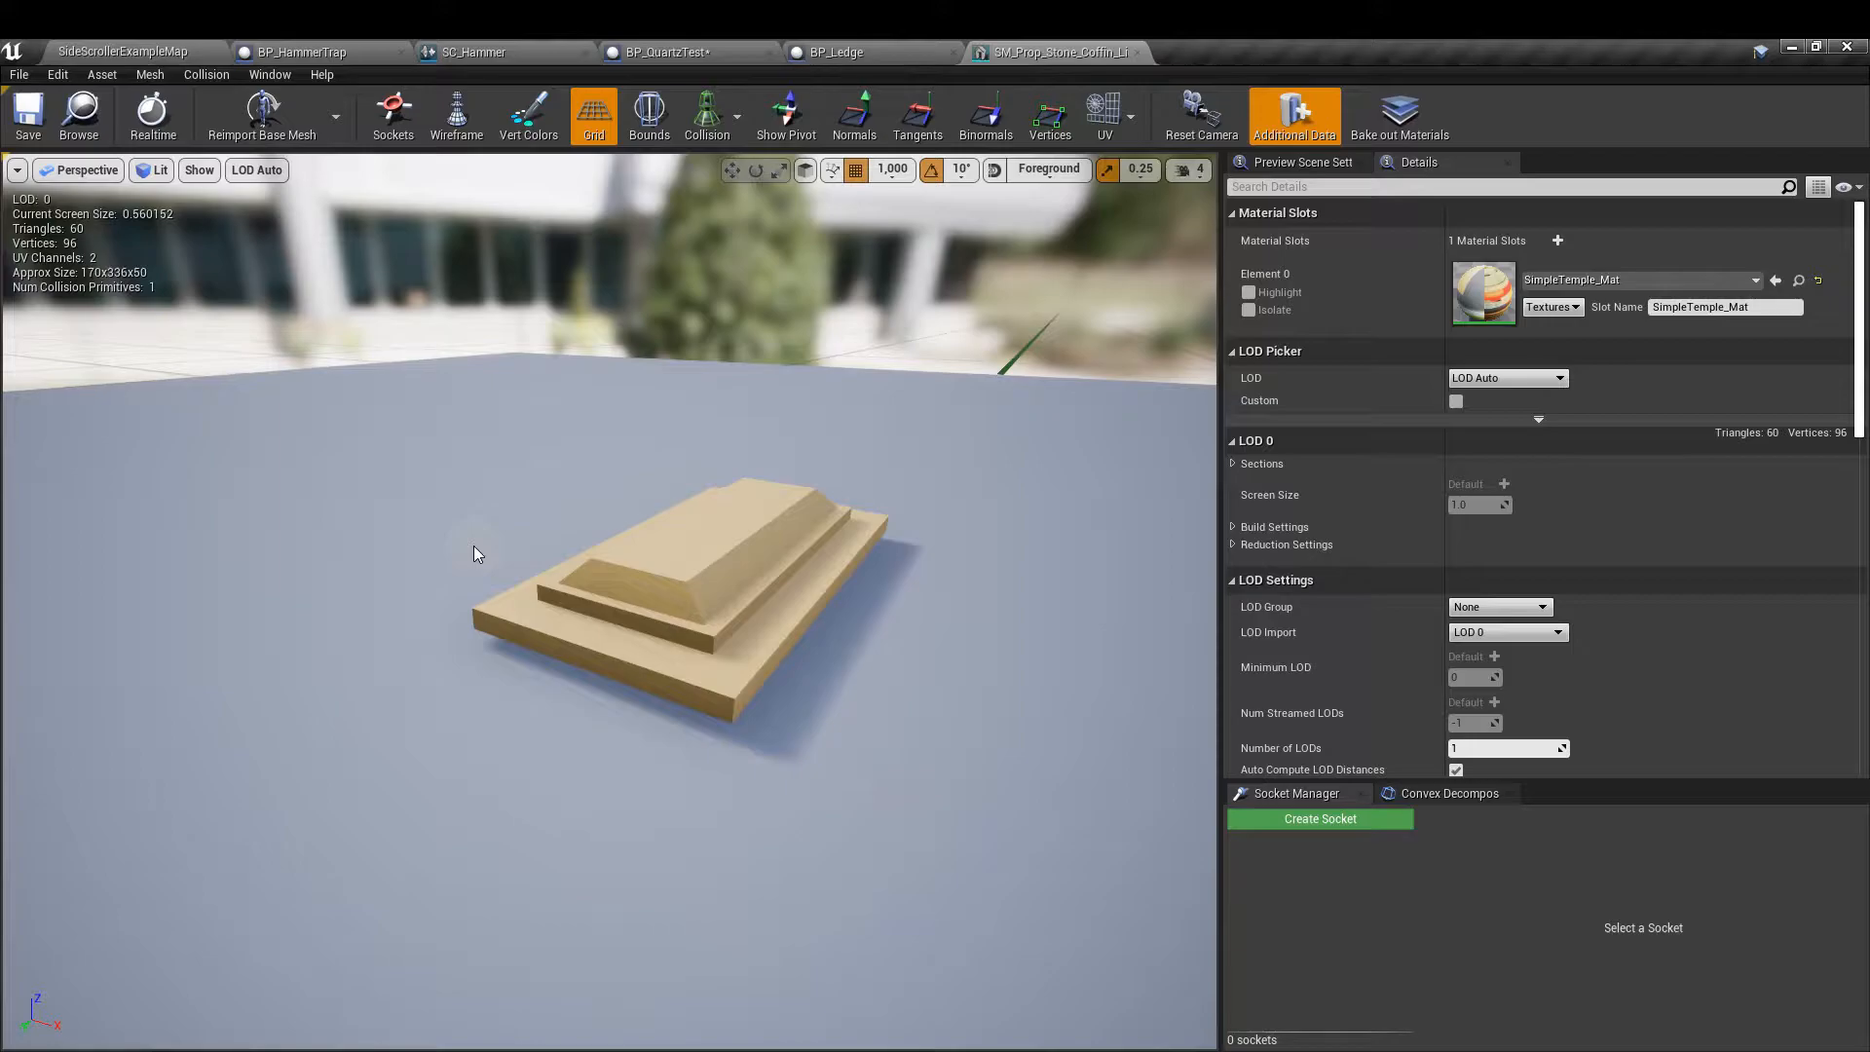
# - Locate the stone coffin lid static mesh in the Content Browser and export it
pyautogui.click(78, 114)
pyautogui.rightClick(428, 986)
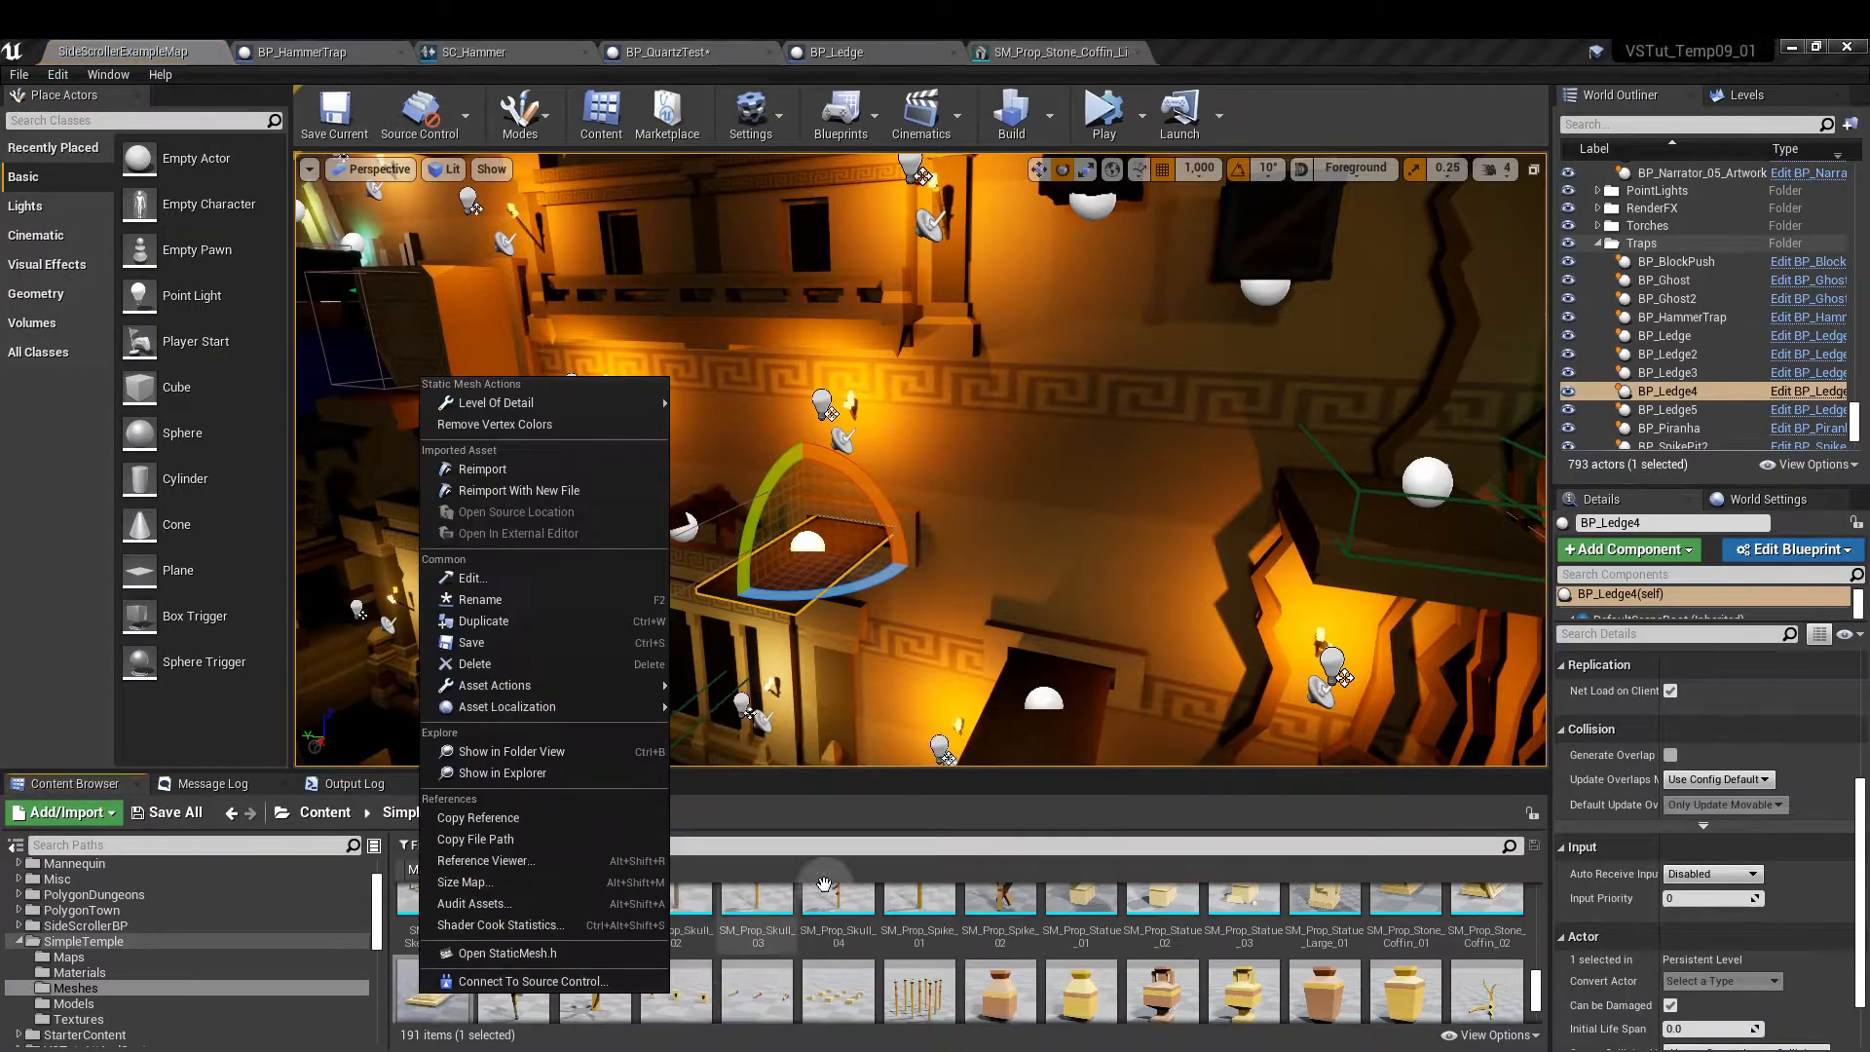
pyautogui.moveTo(624, 684)
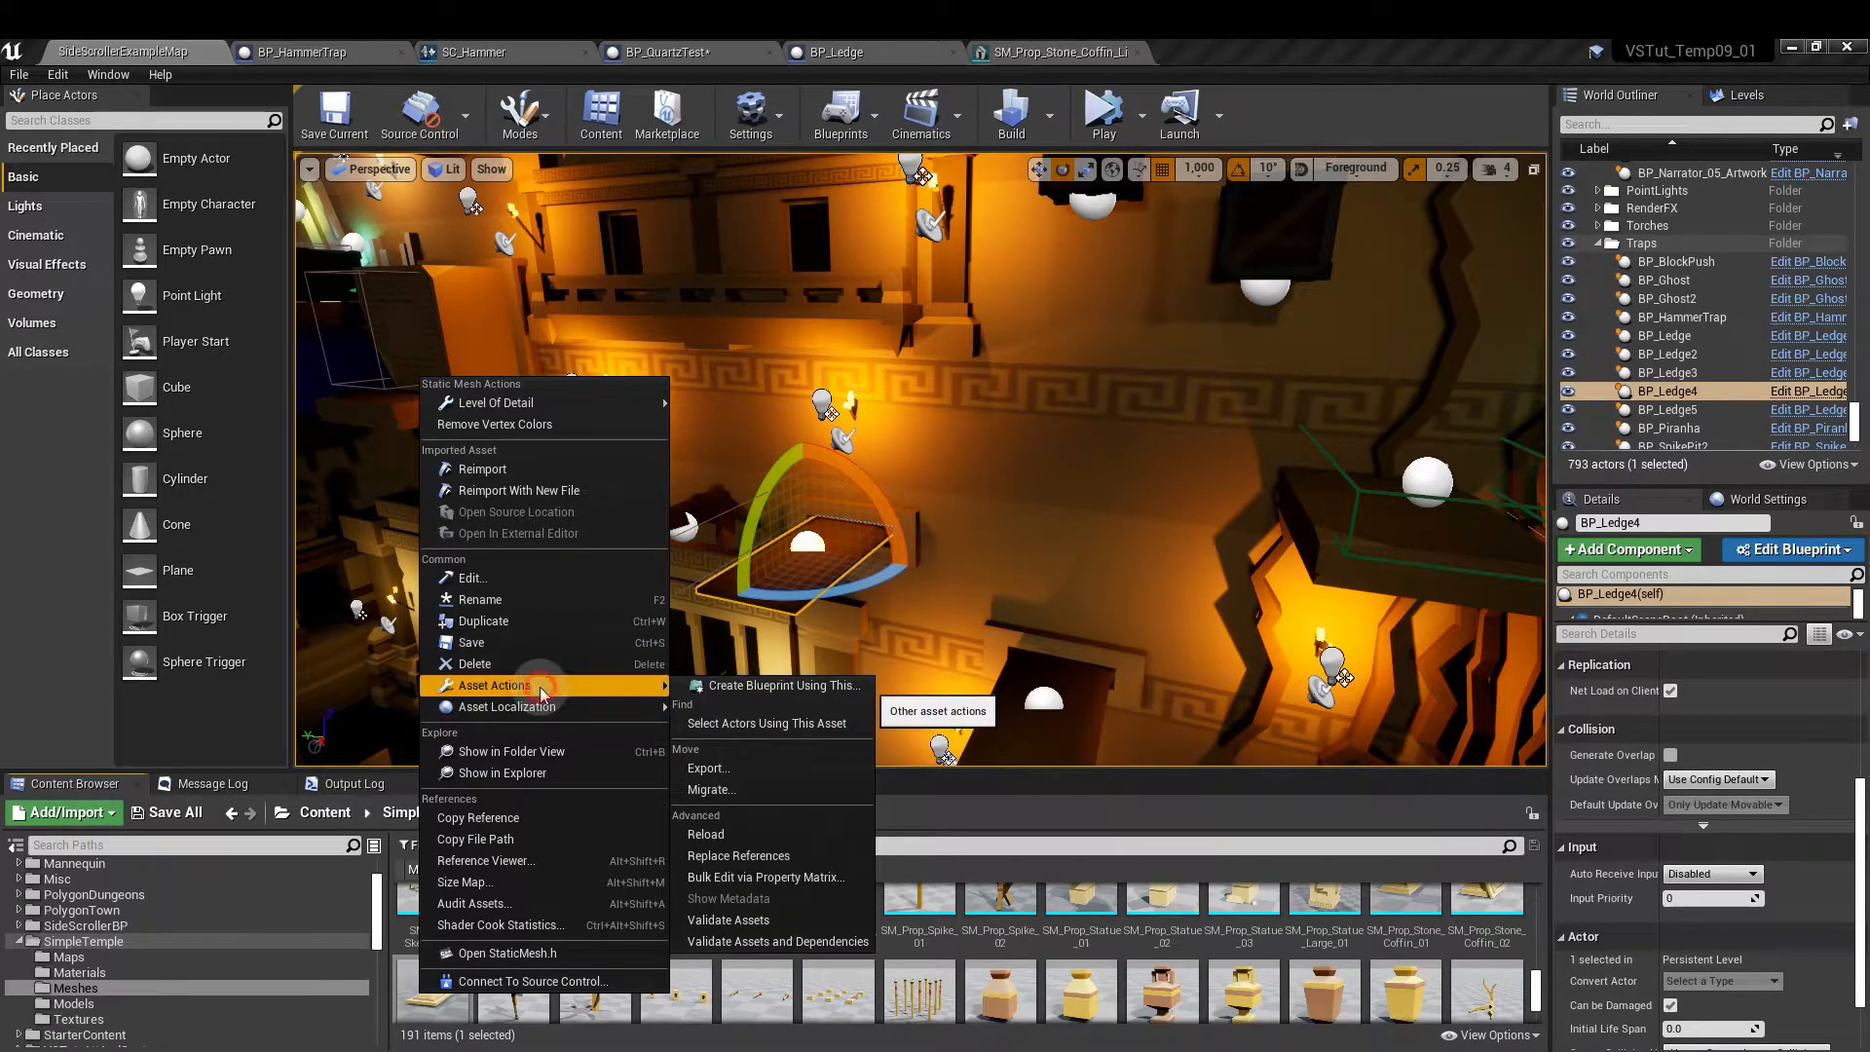
pyautogui.click(801, 774)
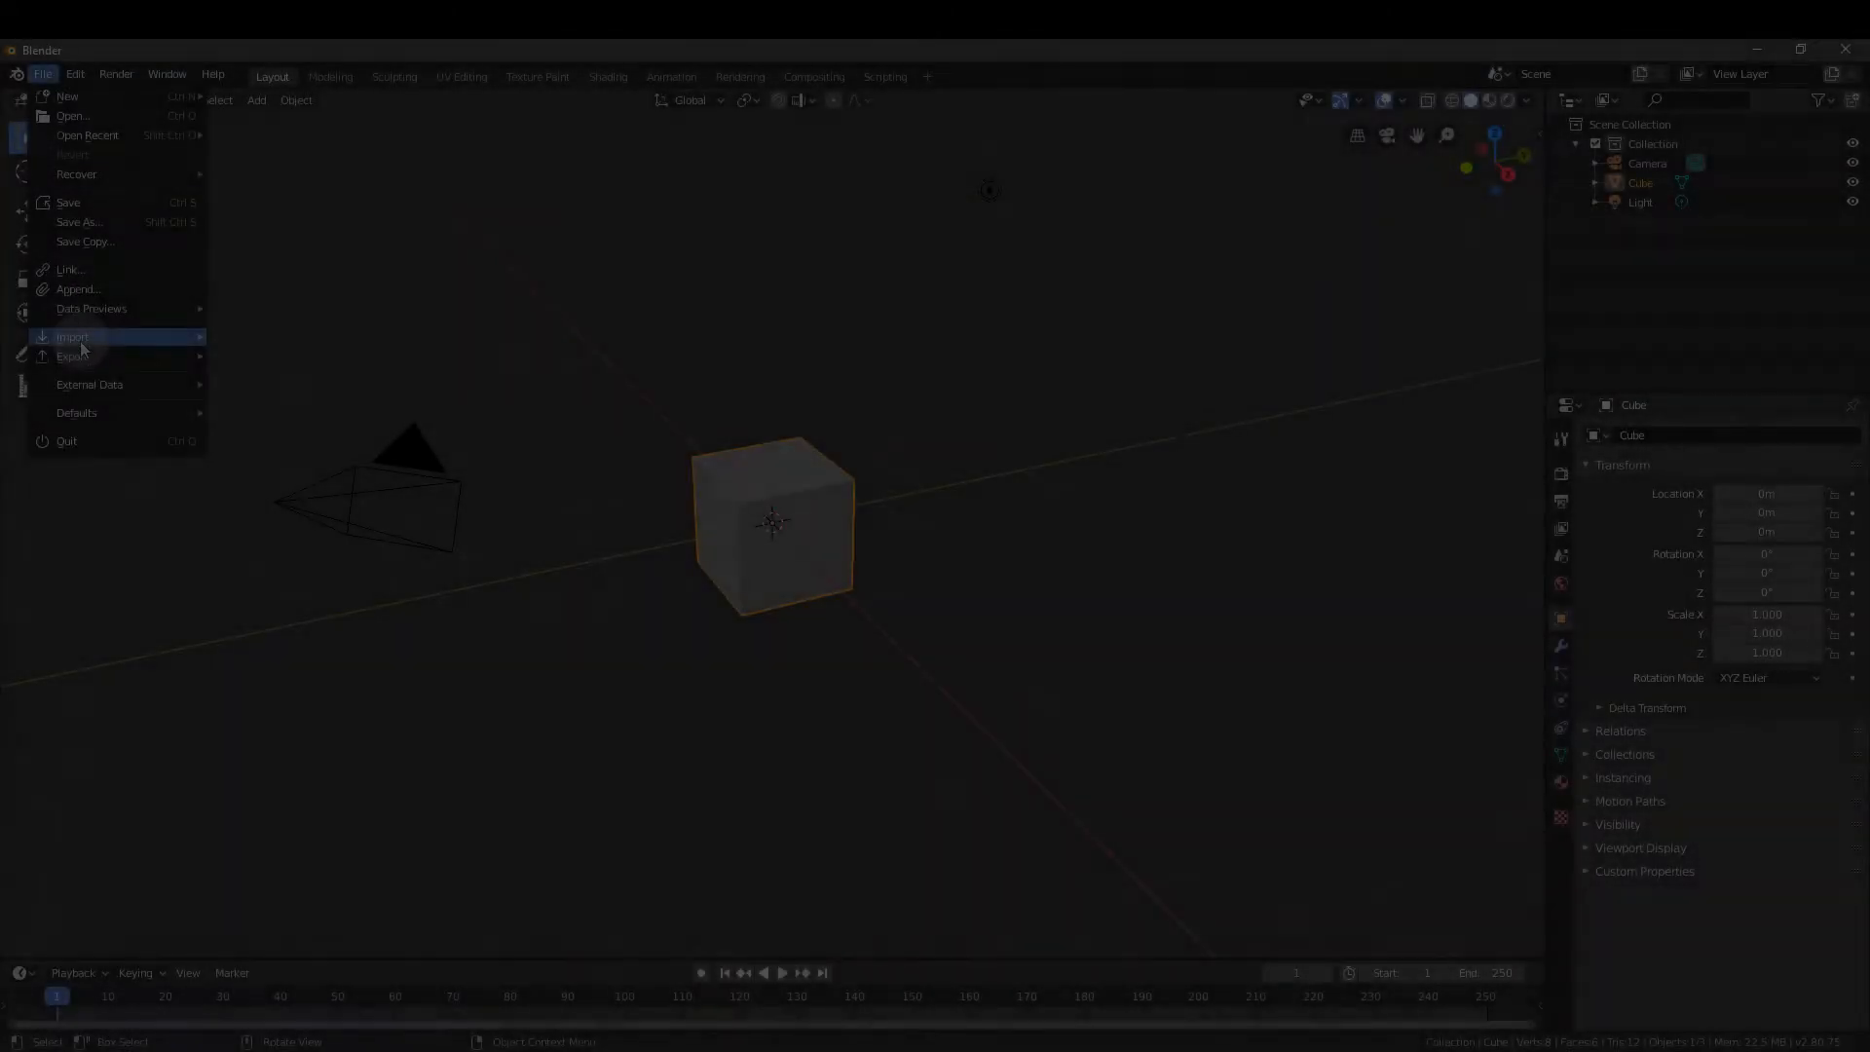
# - Switch to Blender, open the Animation workspace and select SM_Prop_Stone_Coffin_Lid_01 to show its keyframes
pyautogui.moveTo(80, 341)
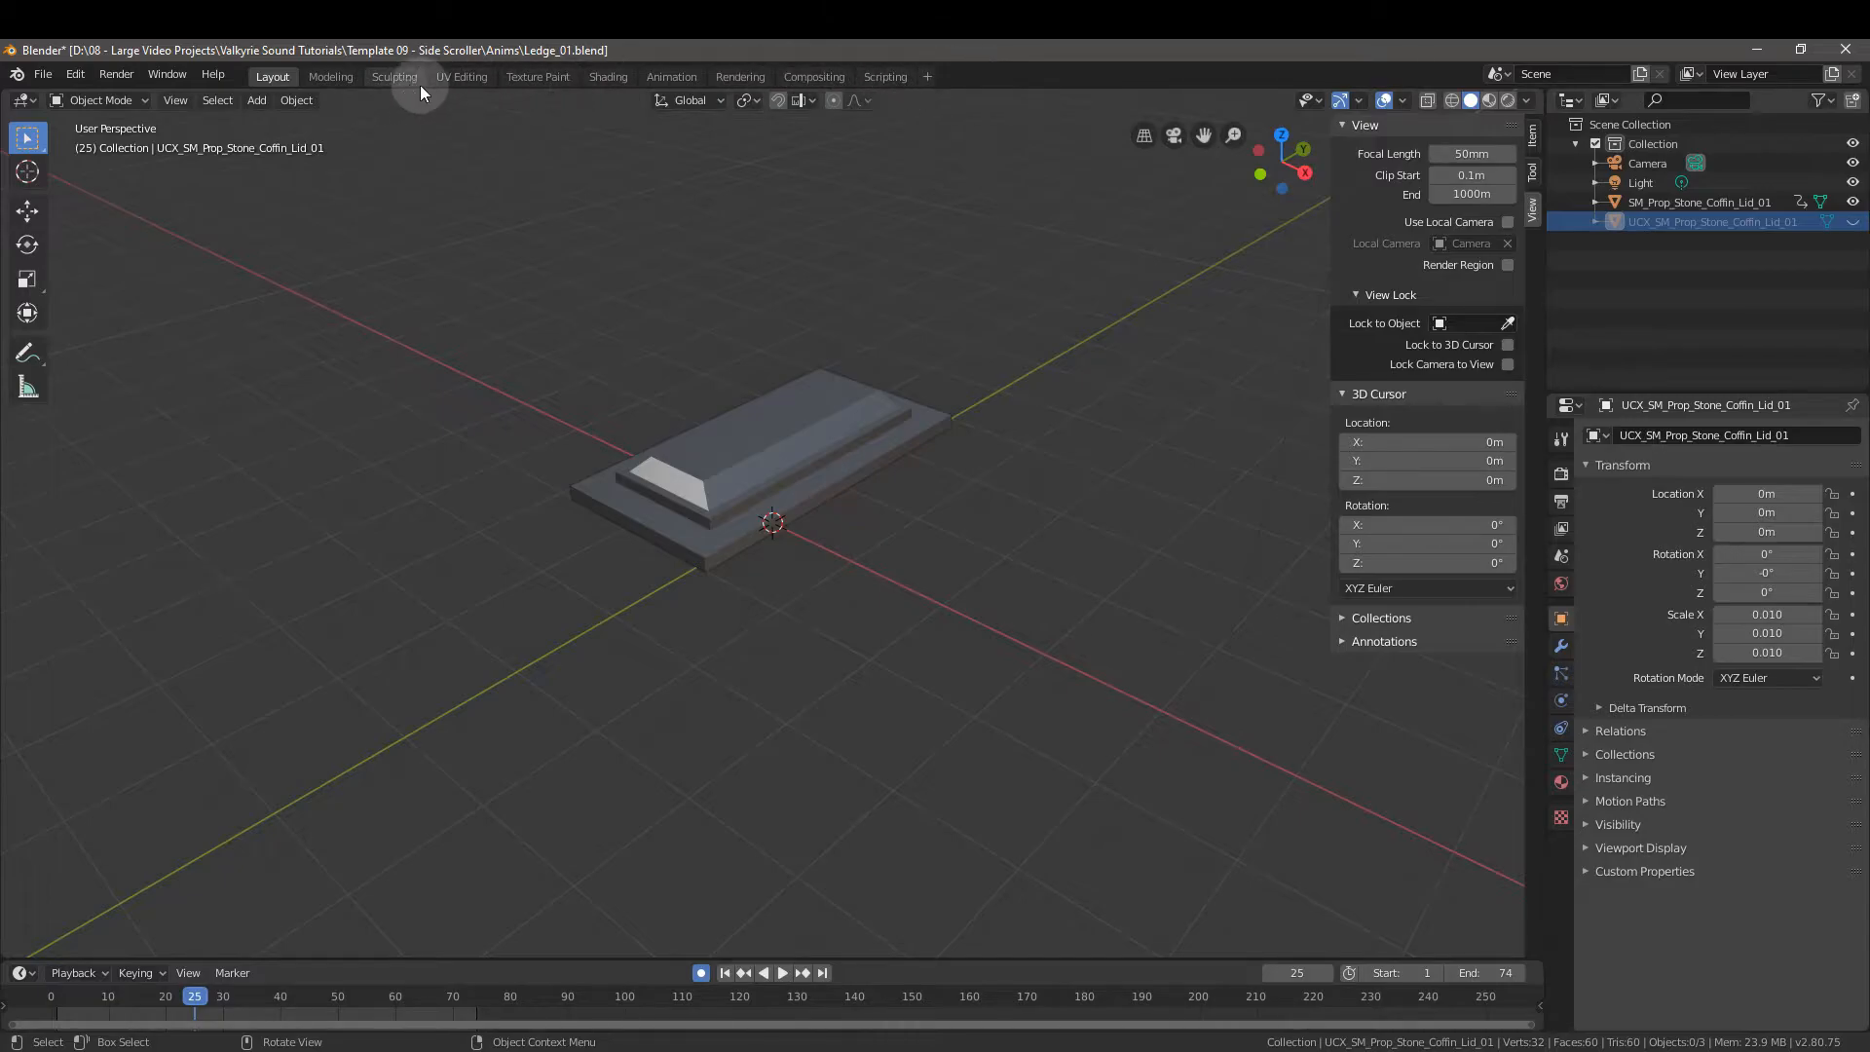
pyautogui.click(657, 84)
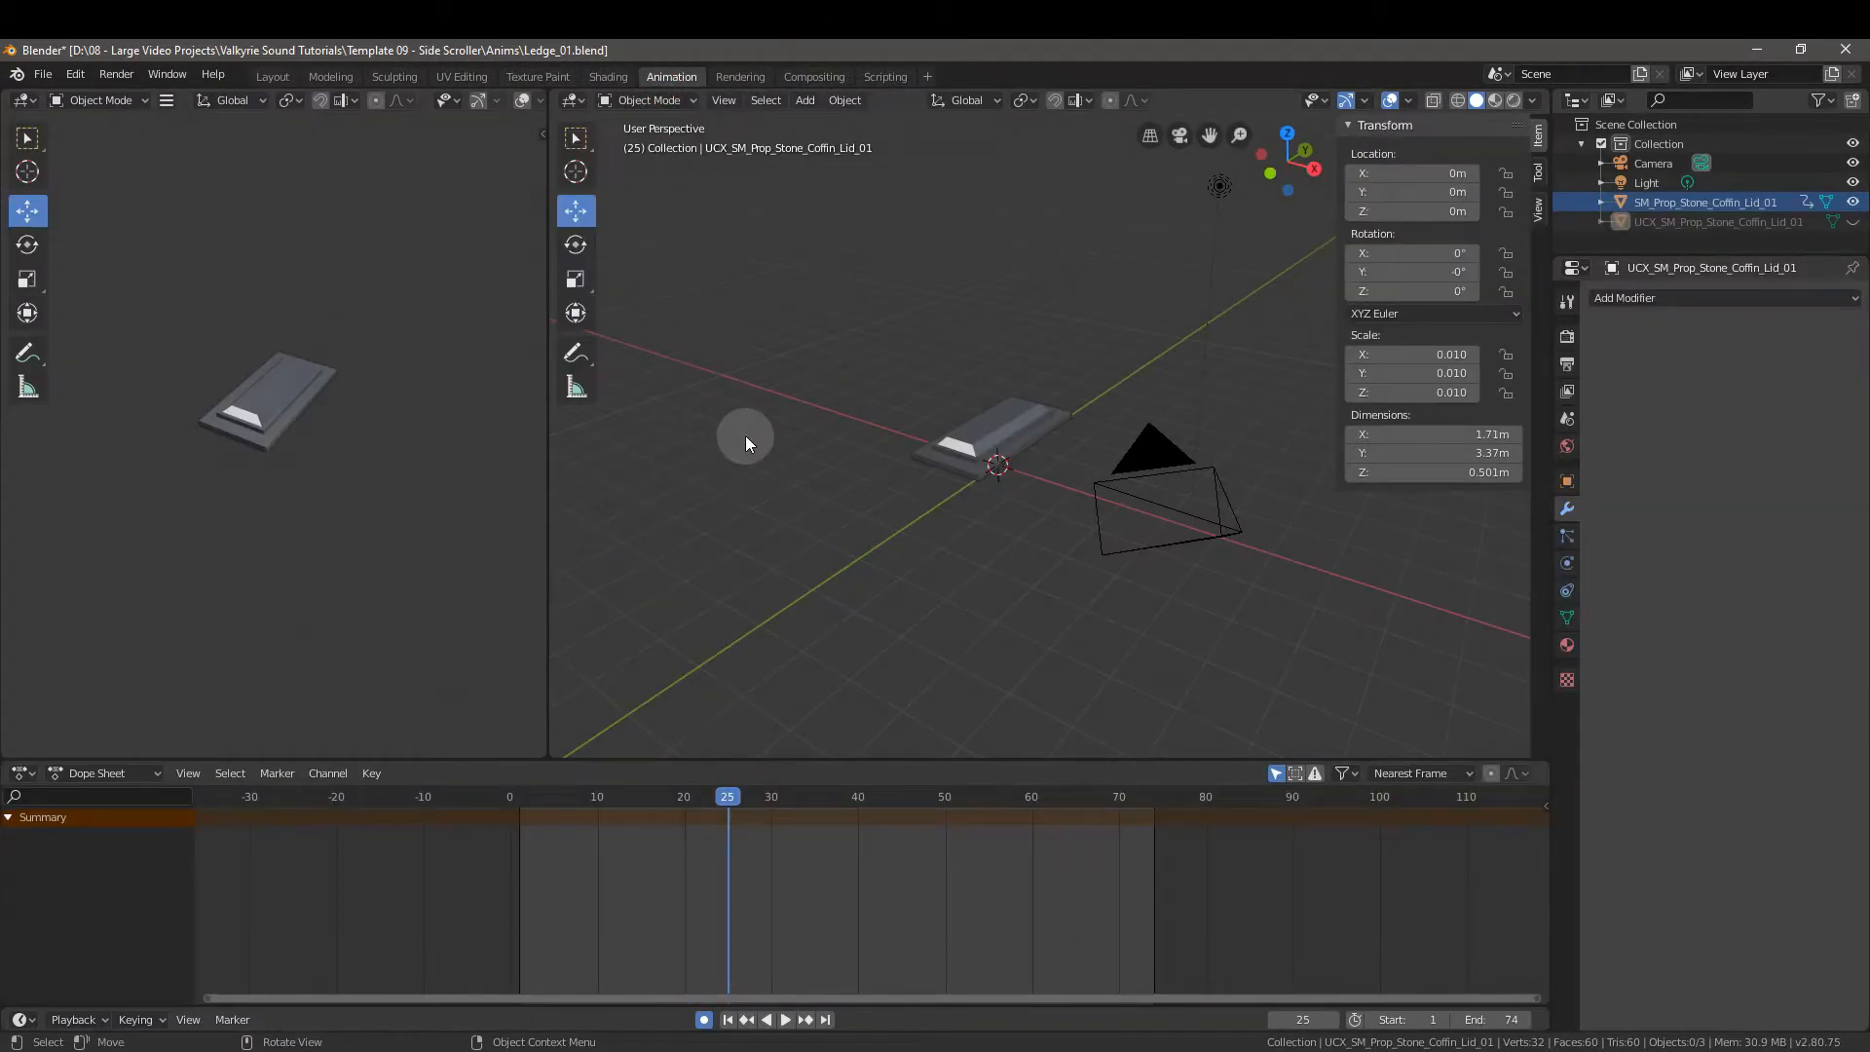
pyautogui.click(1655, 202)
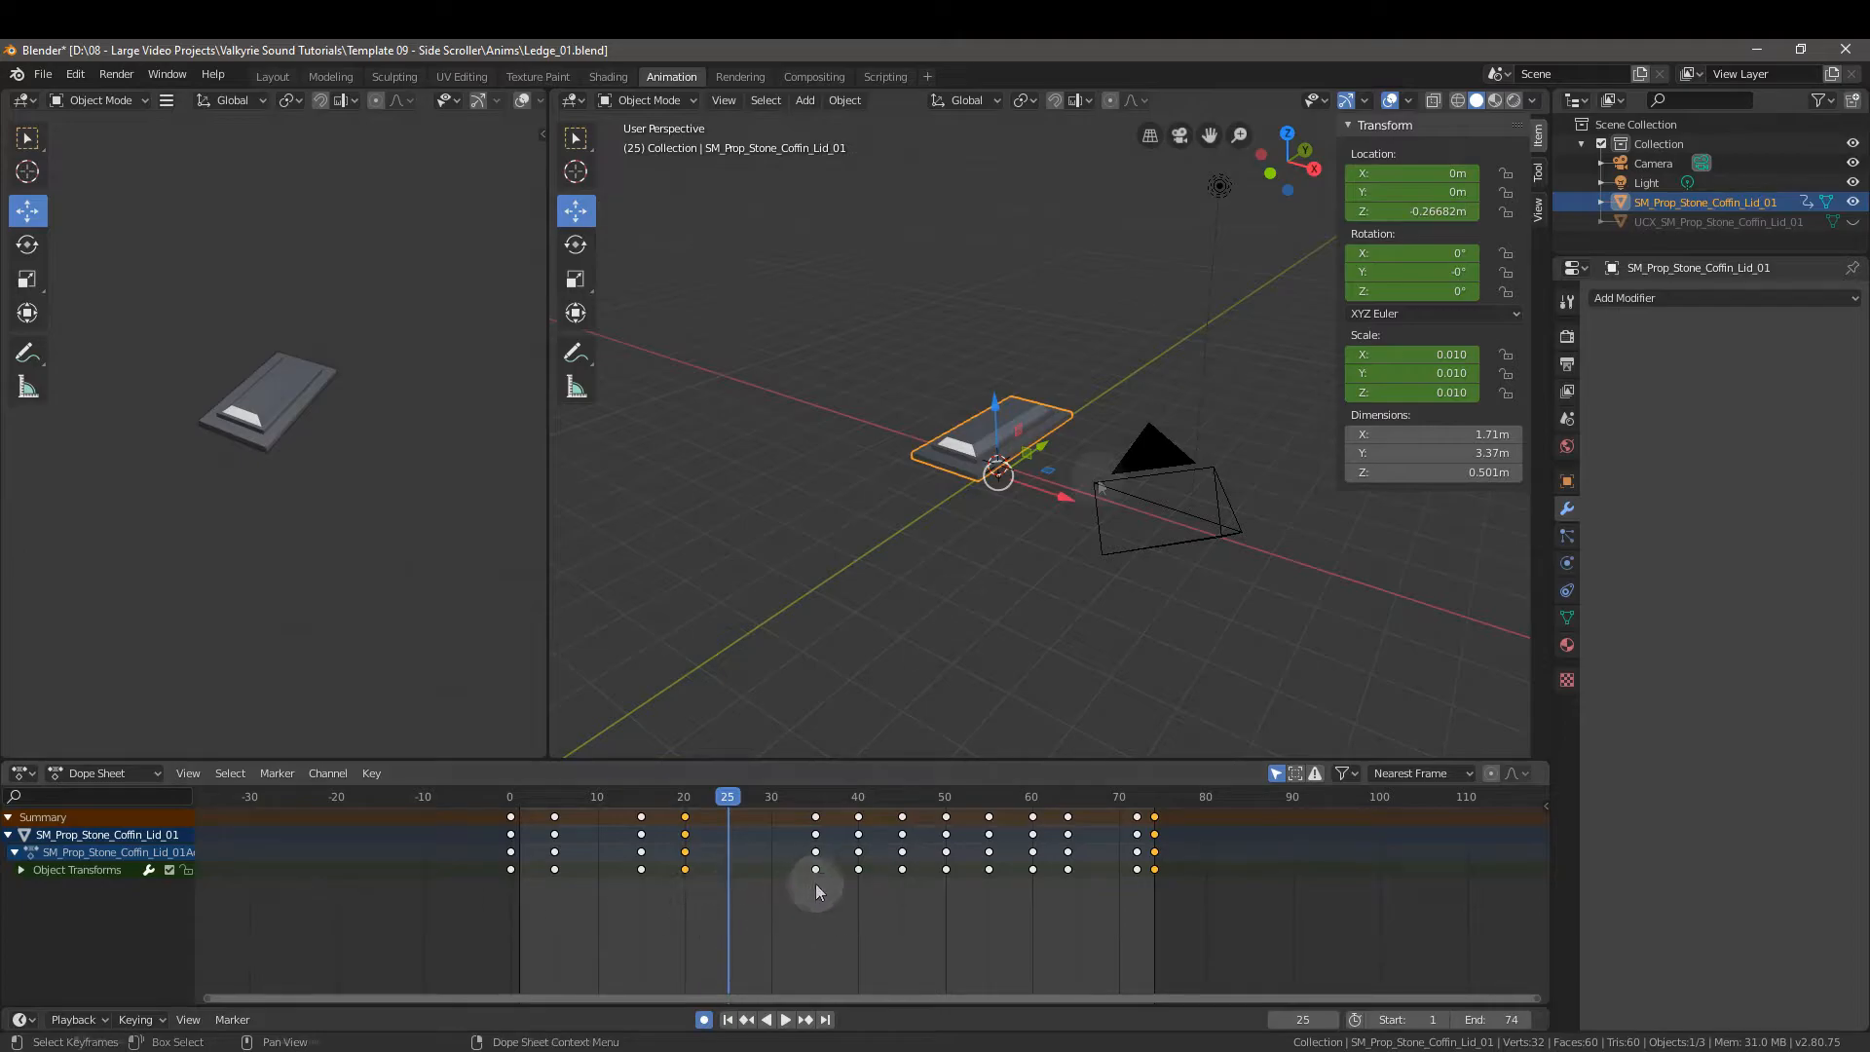
# - Try inserting a Location keyframe for the coffin lid at frame 25 in Object Mode, and remove it again
pyautogui.click(657, 102)
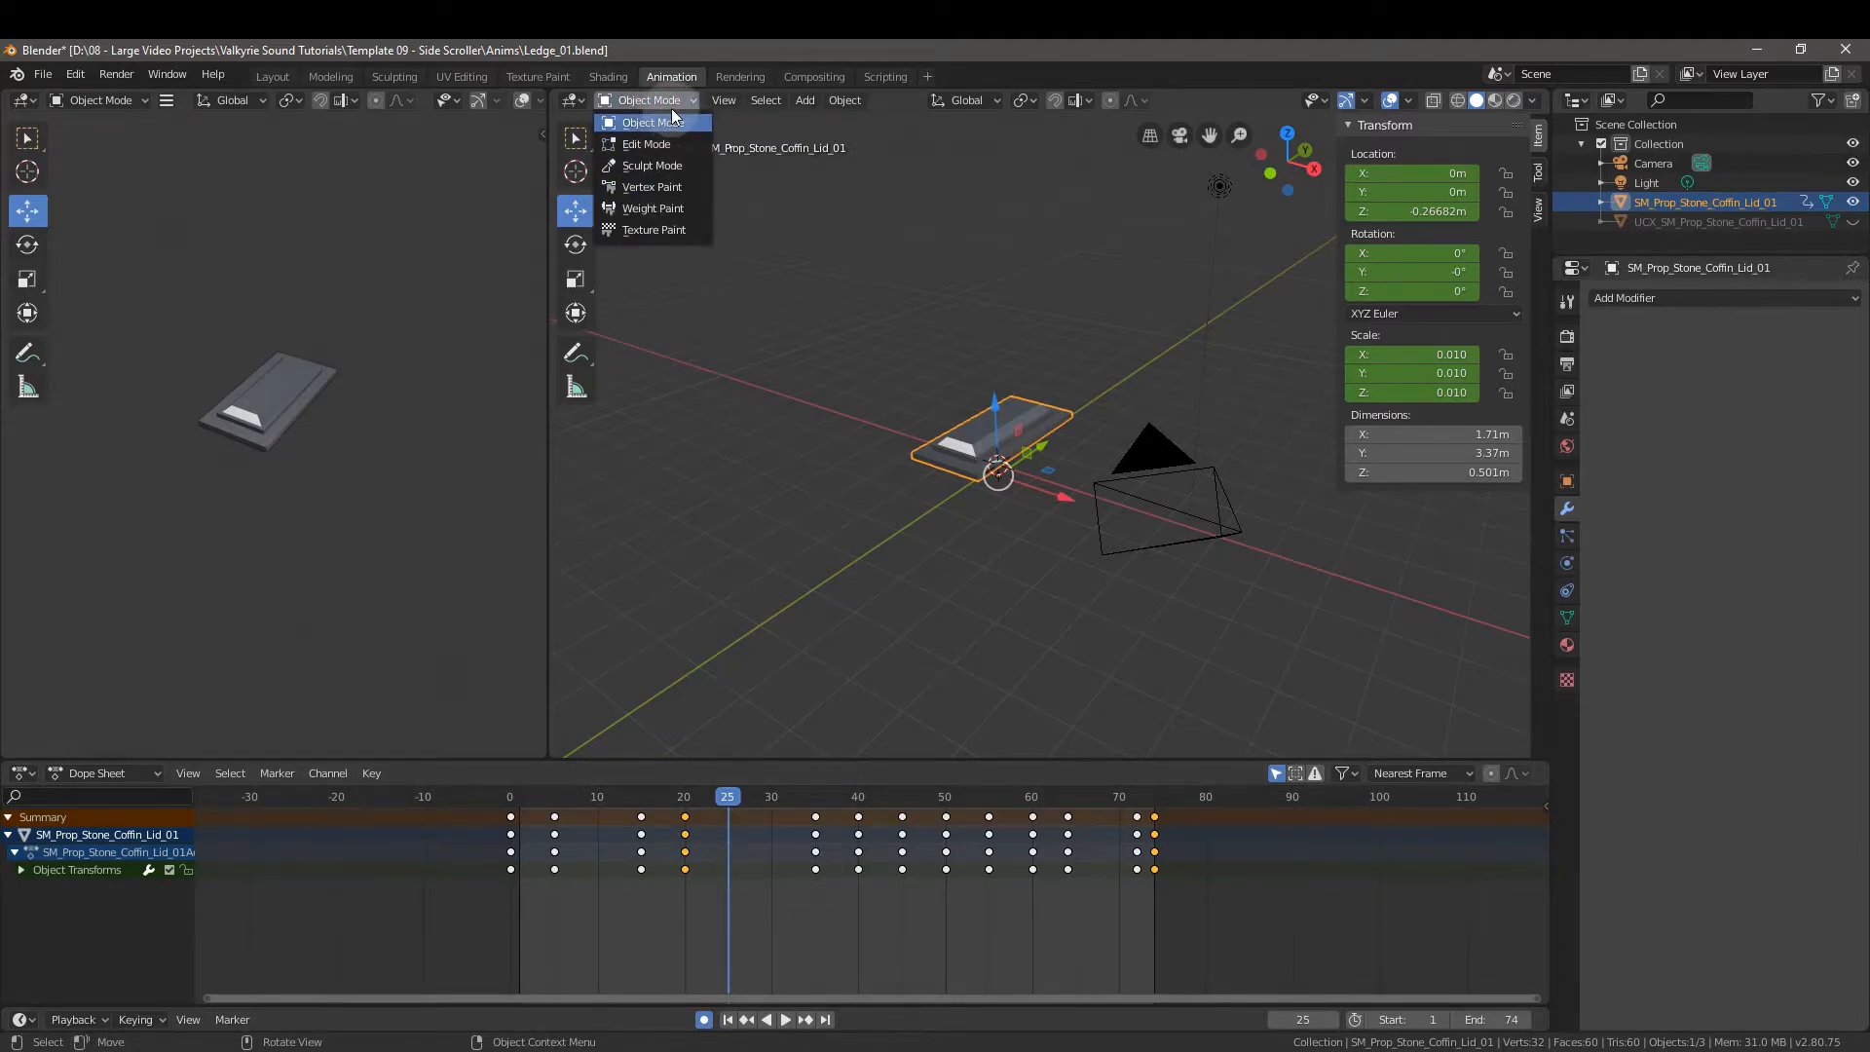
pyautogui.click(672, 103)
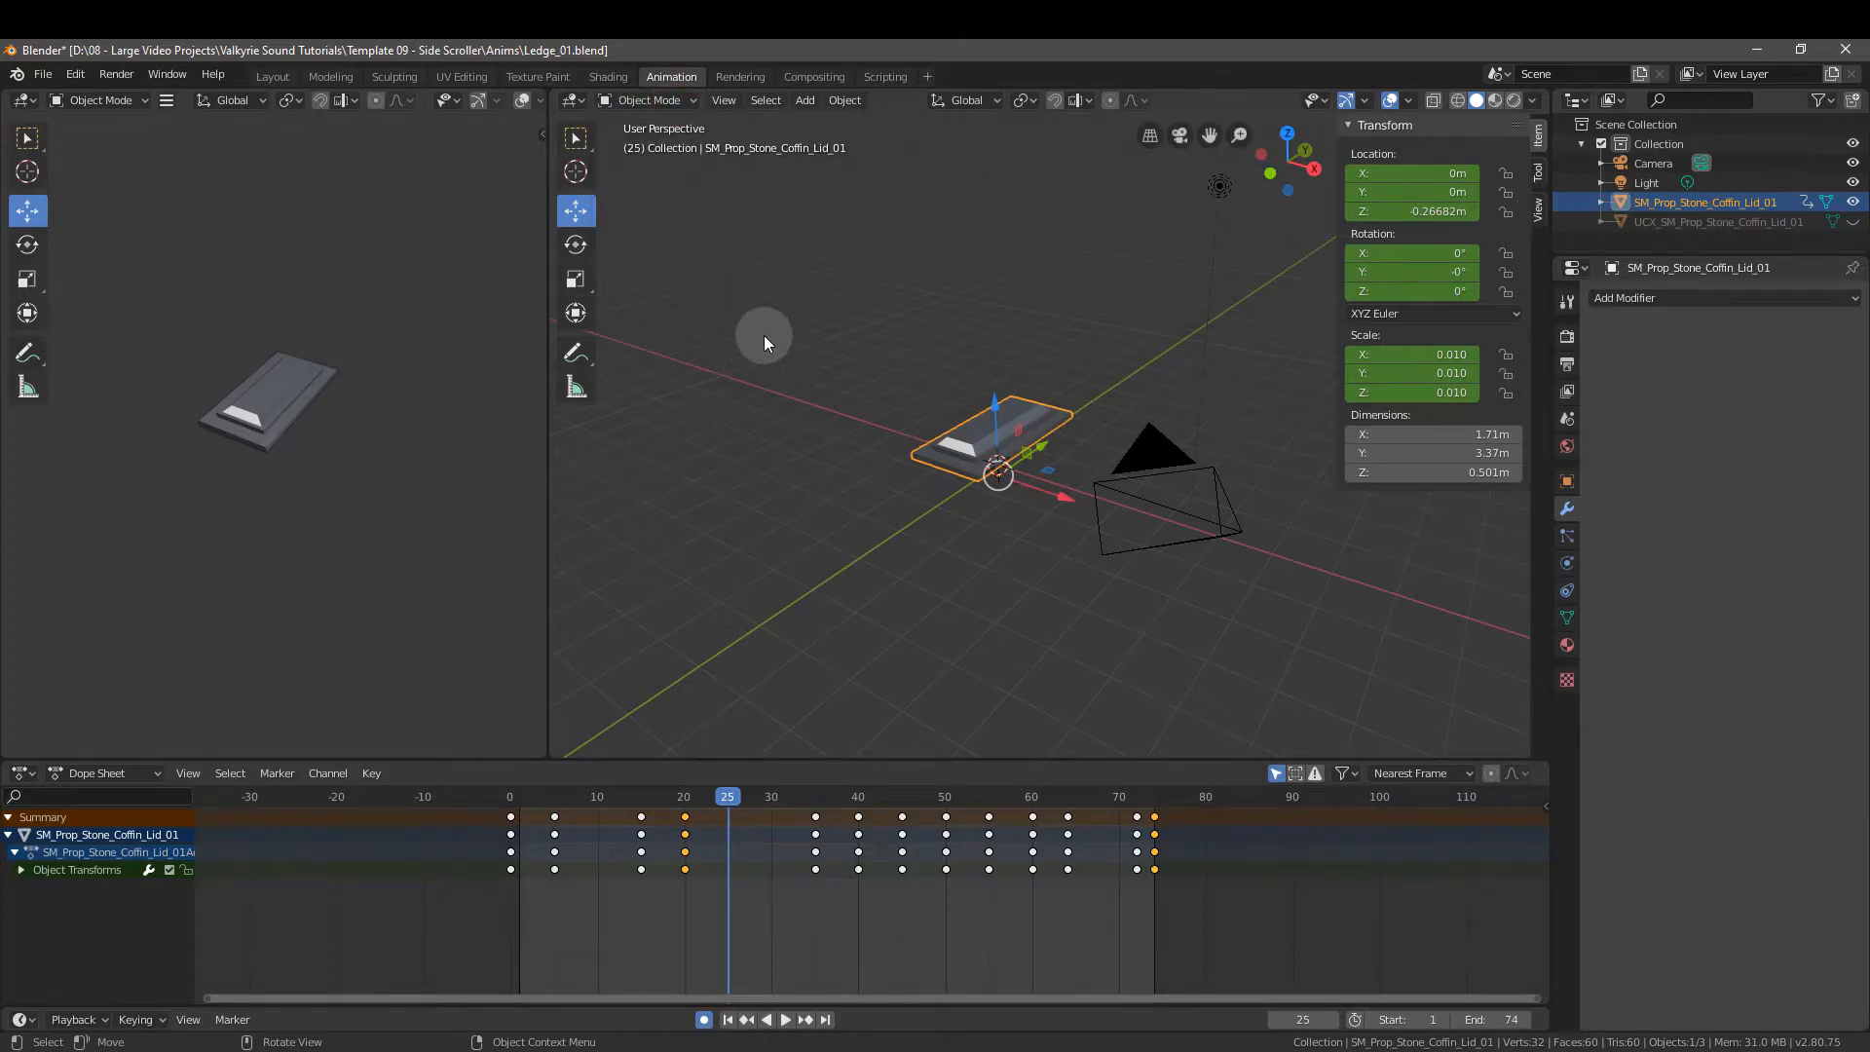
pyautogui.press('i')
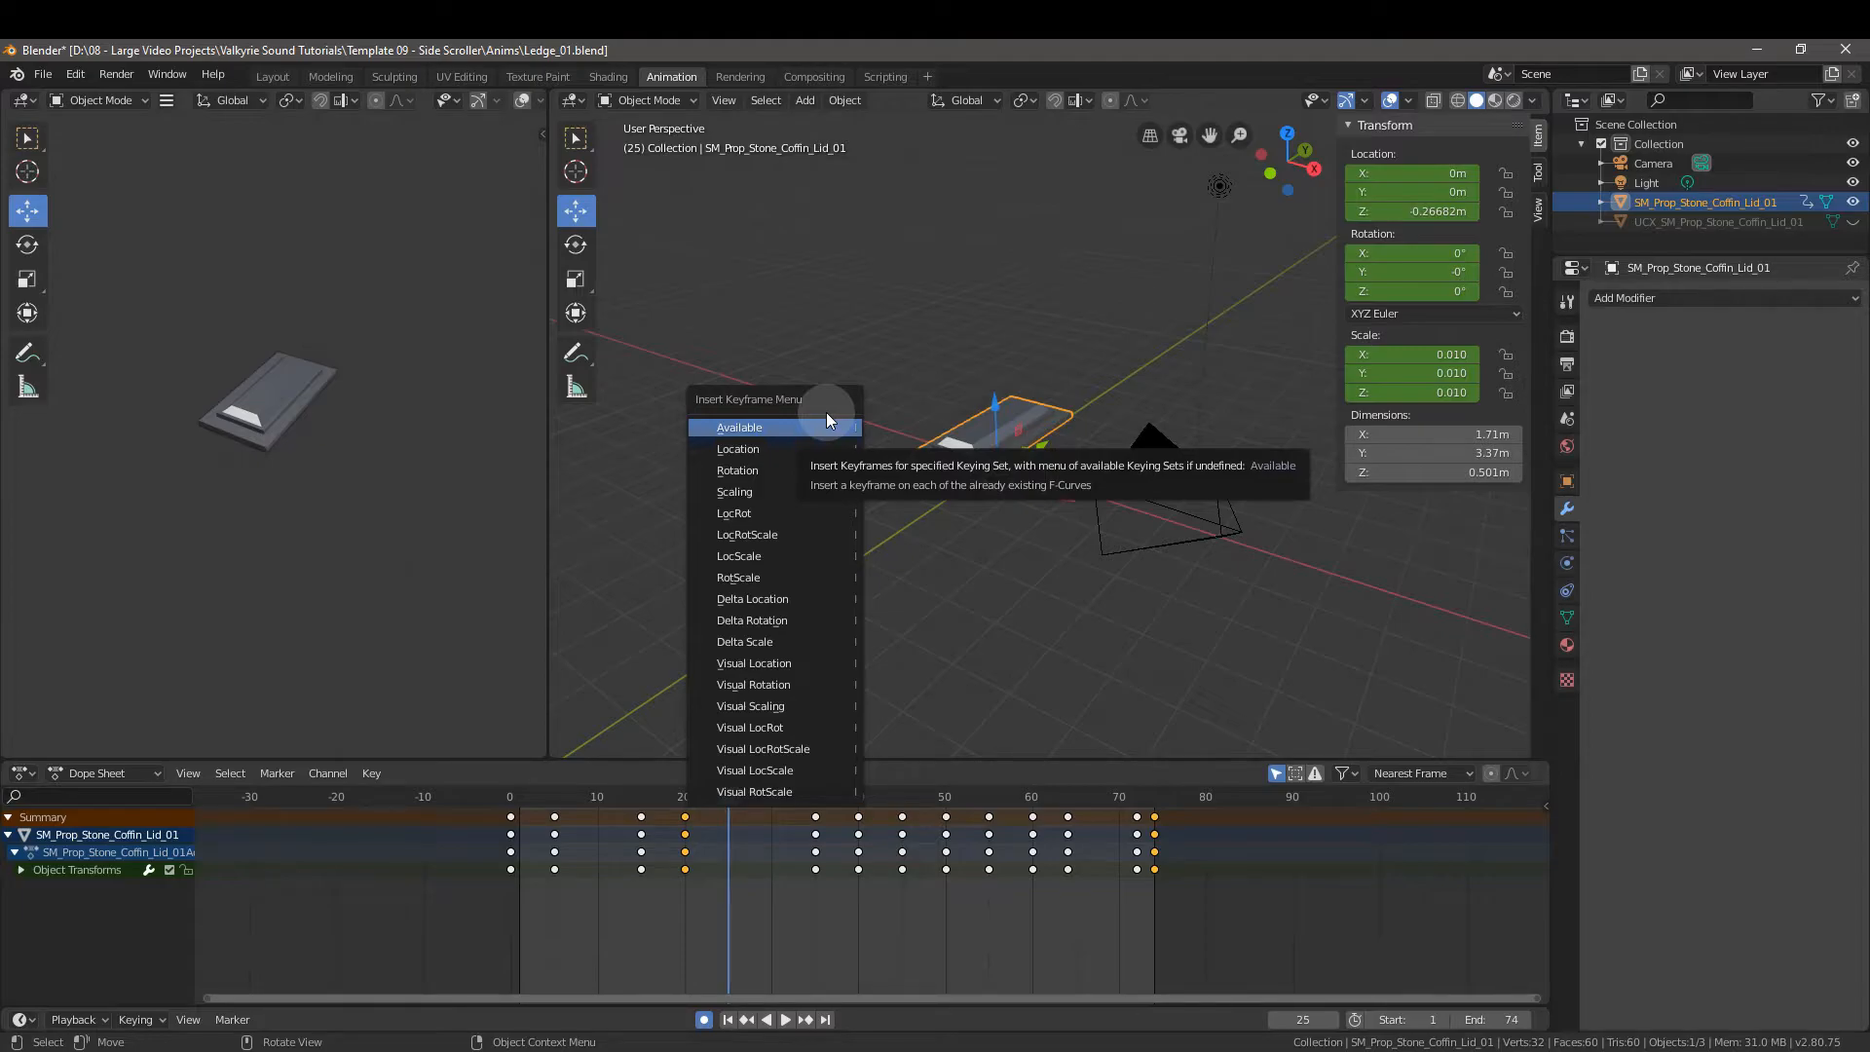
pyautogui.click(804, 452)
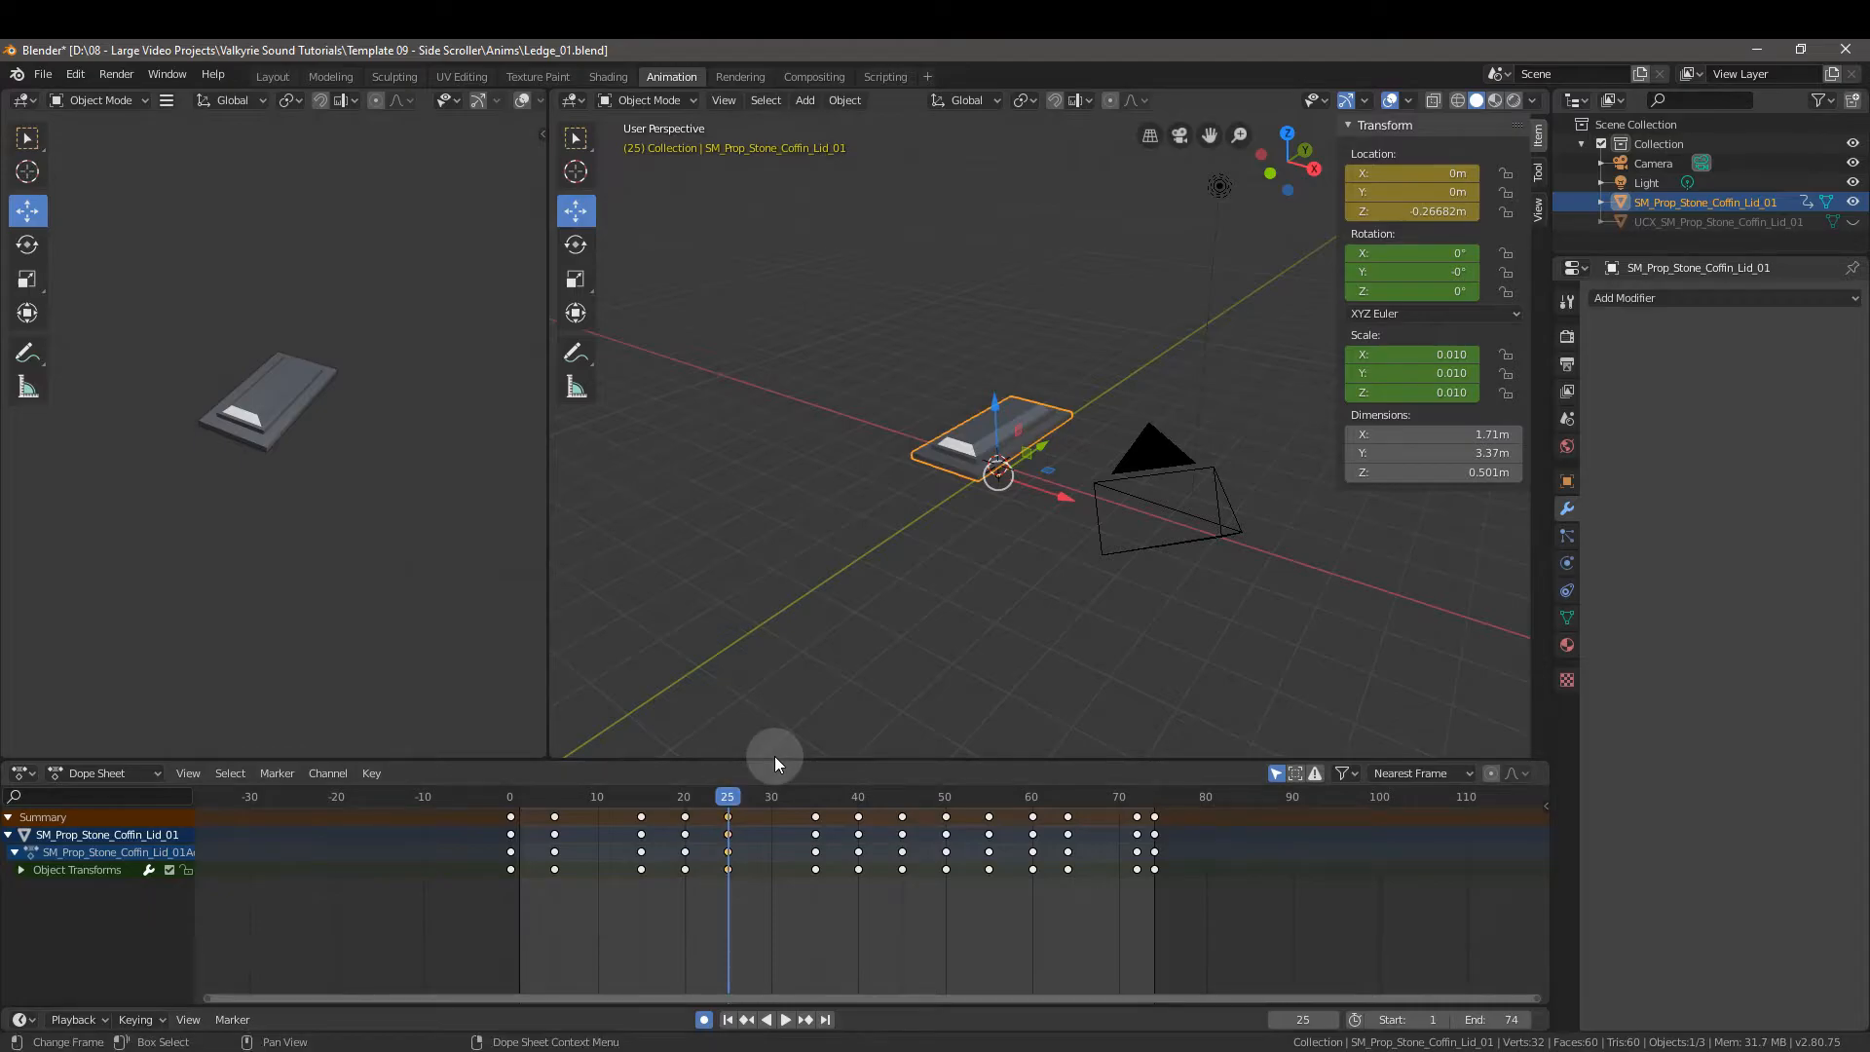
pyautogui.press('Delete')
pyautogui.hotkey('ctrl', 'z')
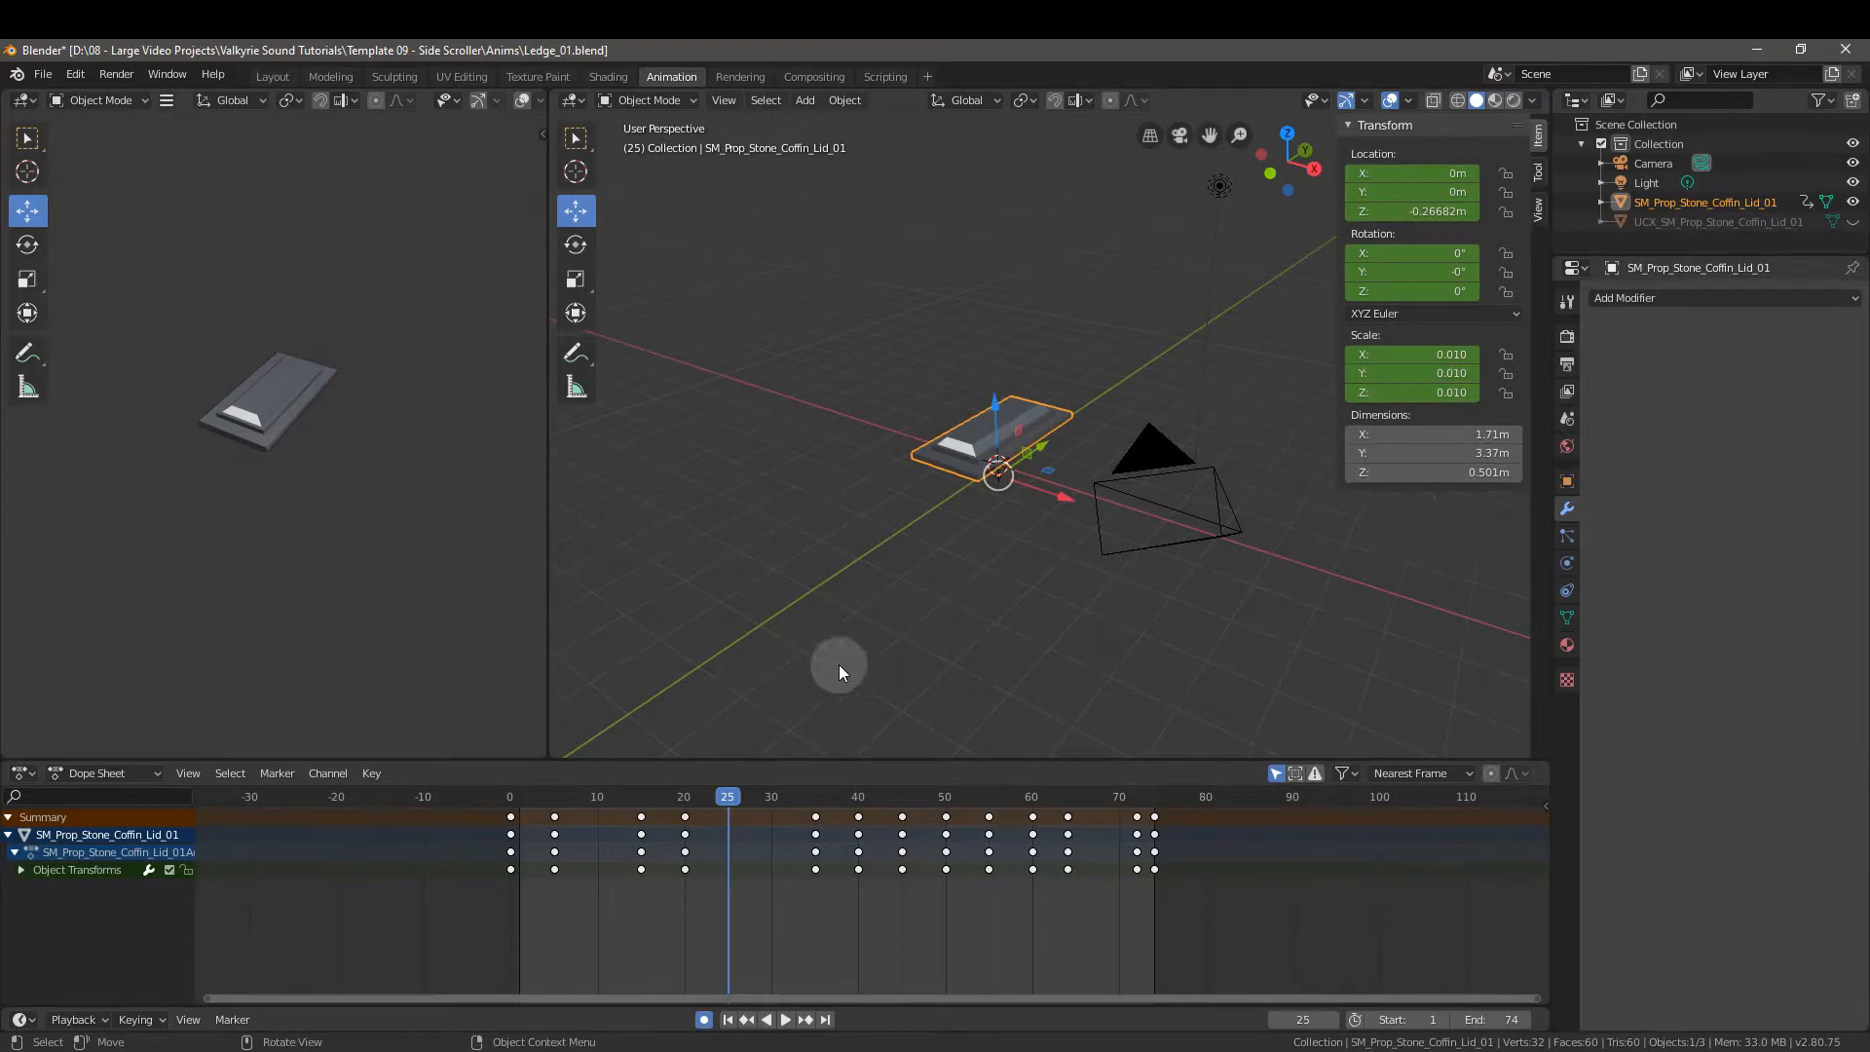
# - Auto-key new coffin lid locations at frames 25 and 28, the latter about X -1.63 m, Y -0.67 m, Z 0.87 m, and return to frame 0
pyautogui.moveTo(1416, 218); pyautogui.dragTo(1353, 198)
pyautogui.moveTo(734, 798); pyautogui.dragTo(756, 802)
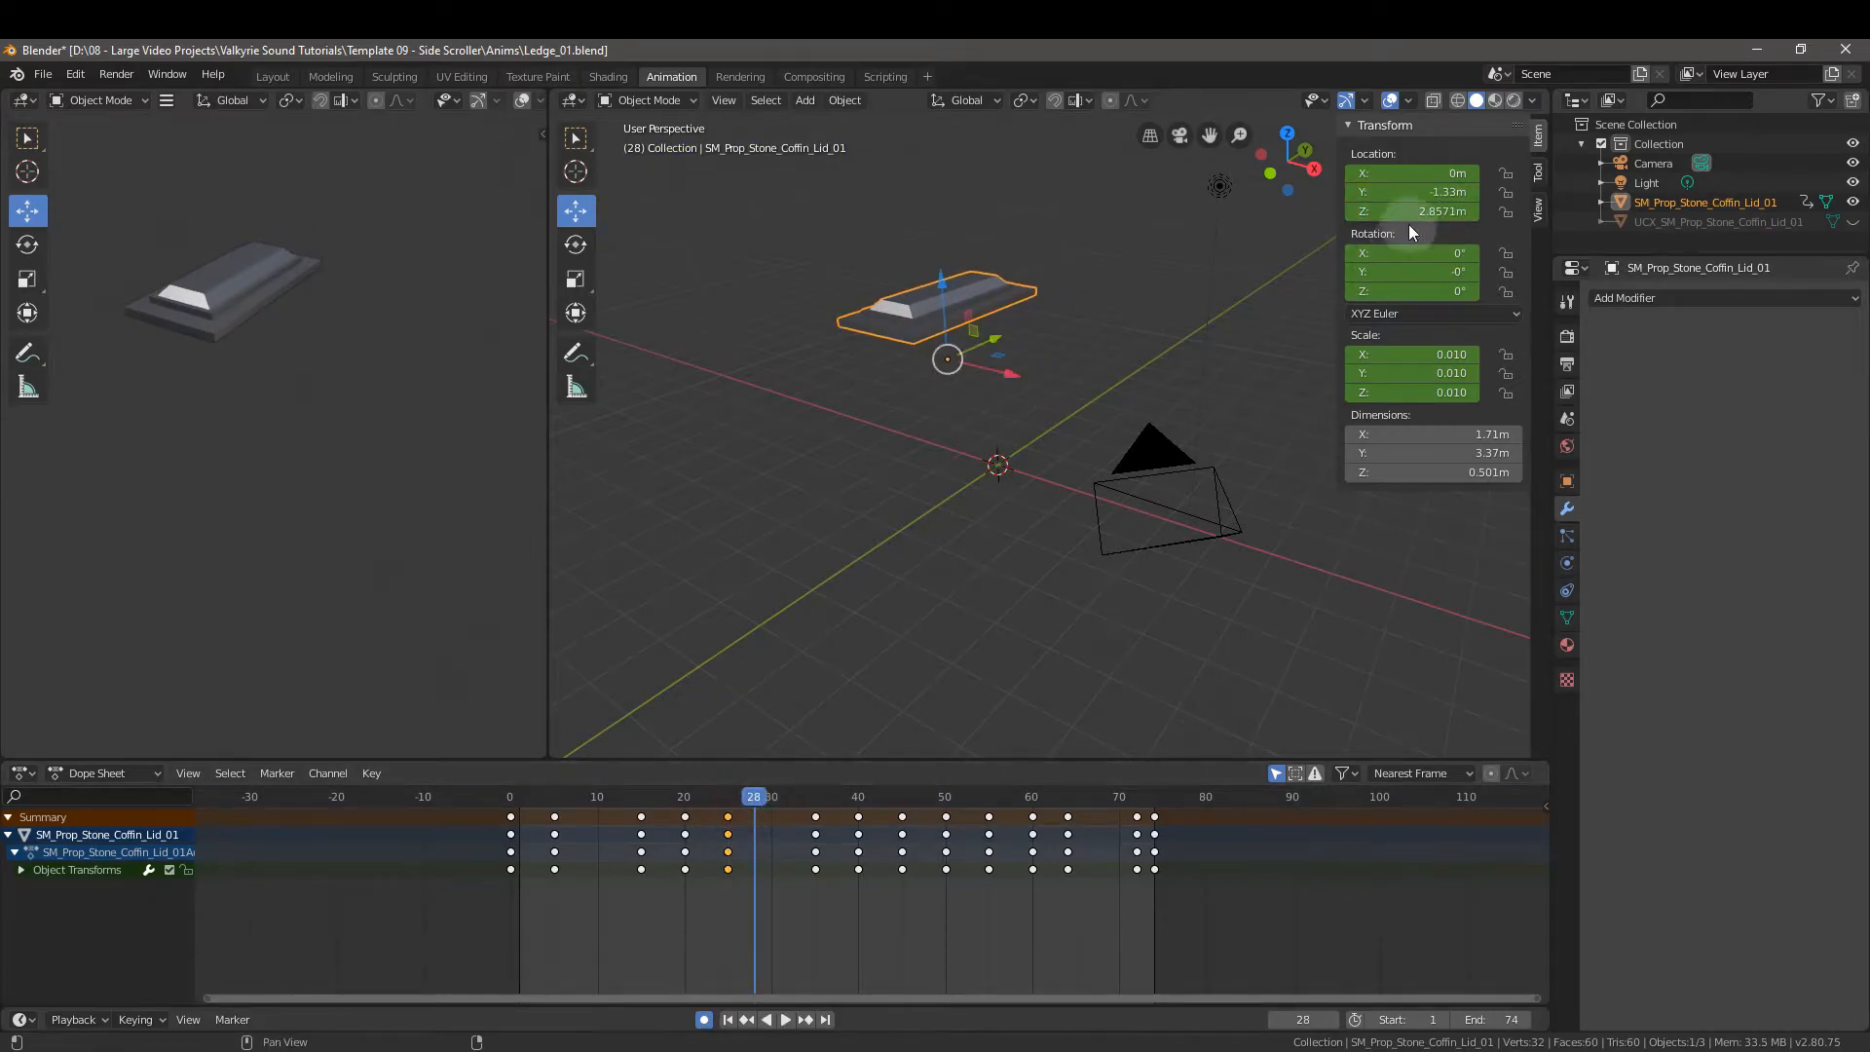
pyautogui.moveTo(1417, 172); pyautogui.dragTo(1378, 210)
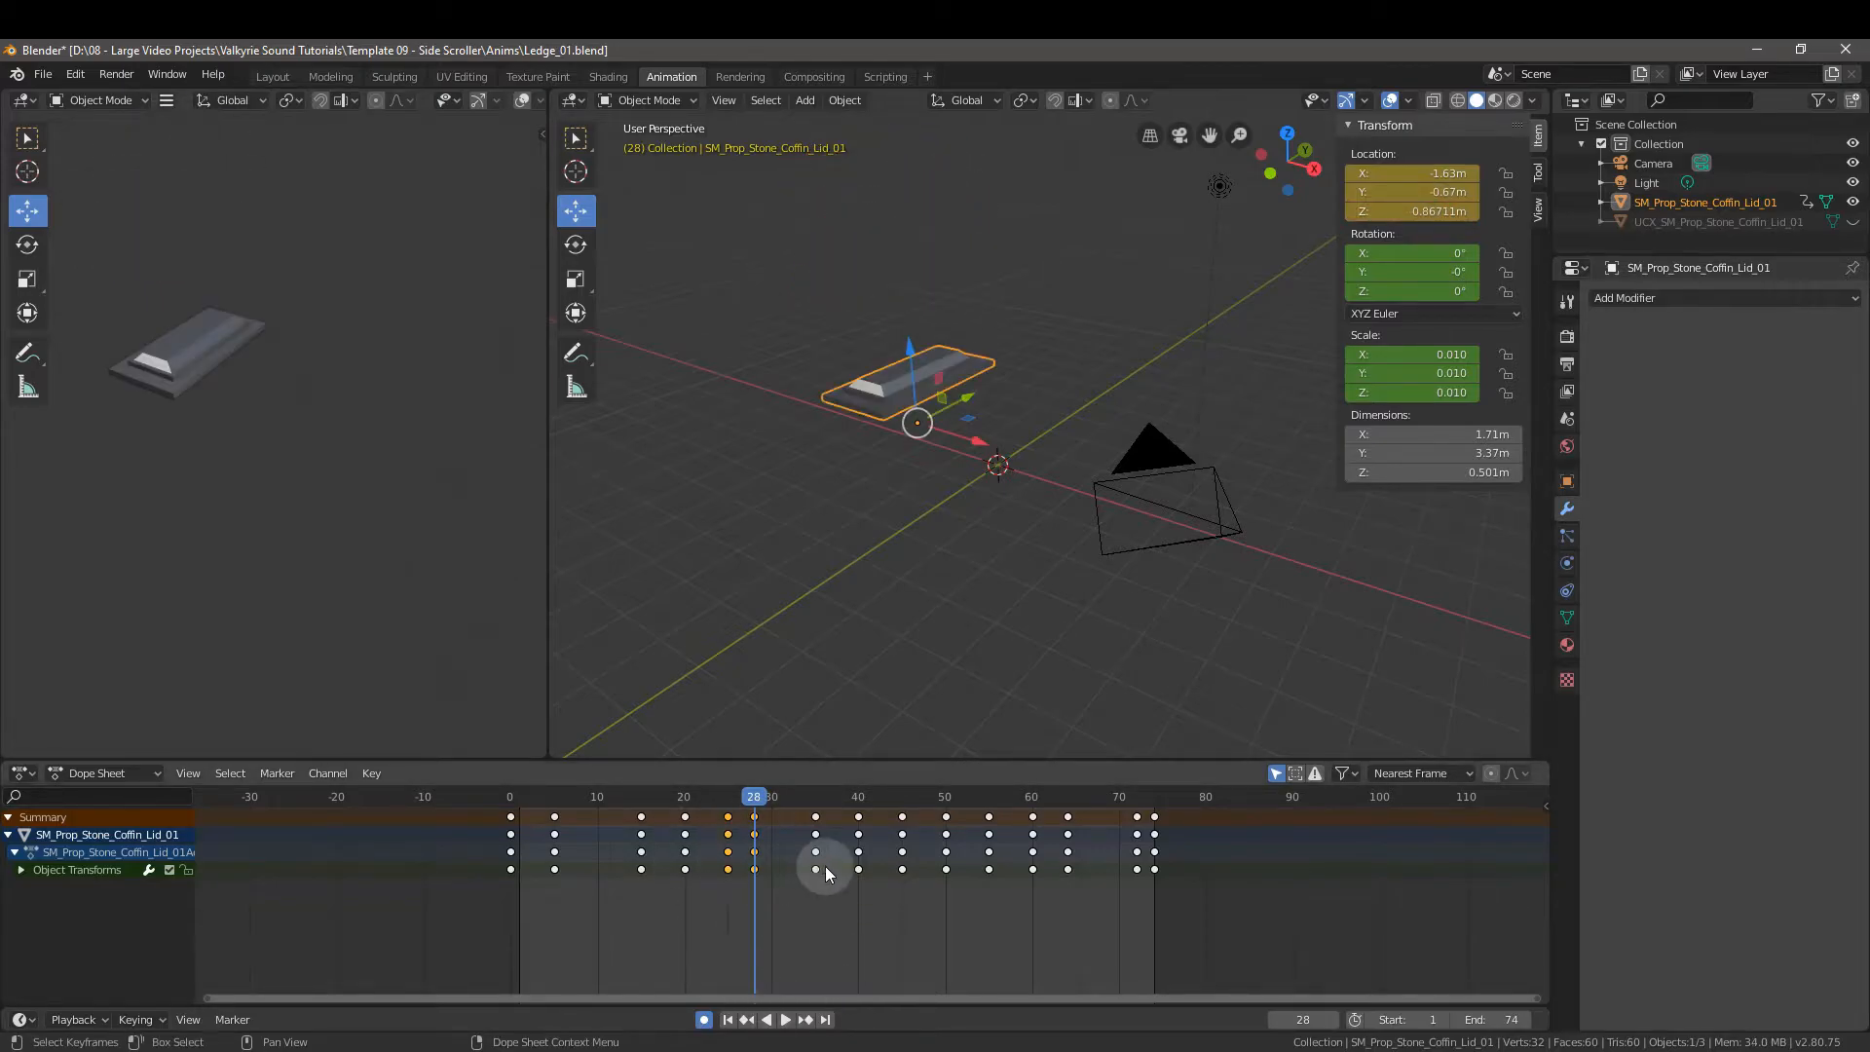
pyautogui.moveTo(754, 794); pyautogui.dragTo(487, 801)
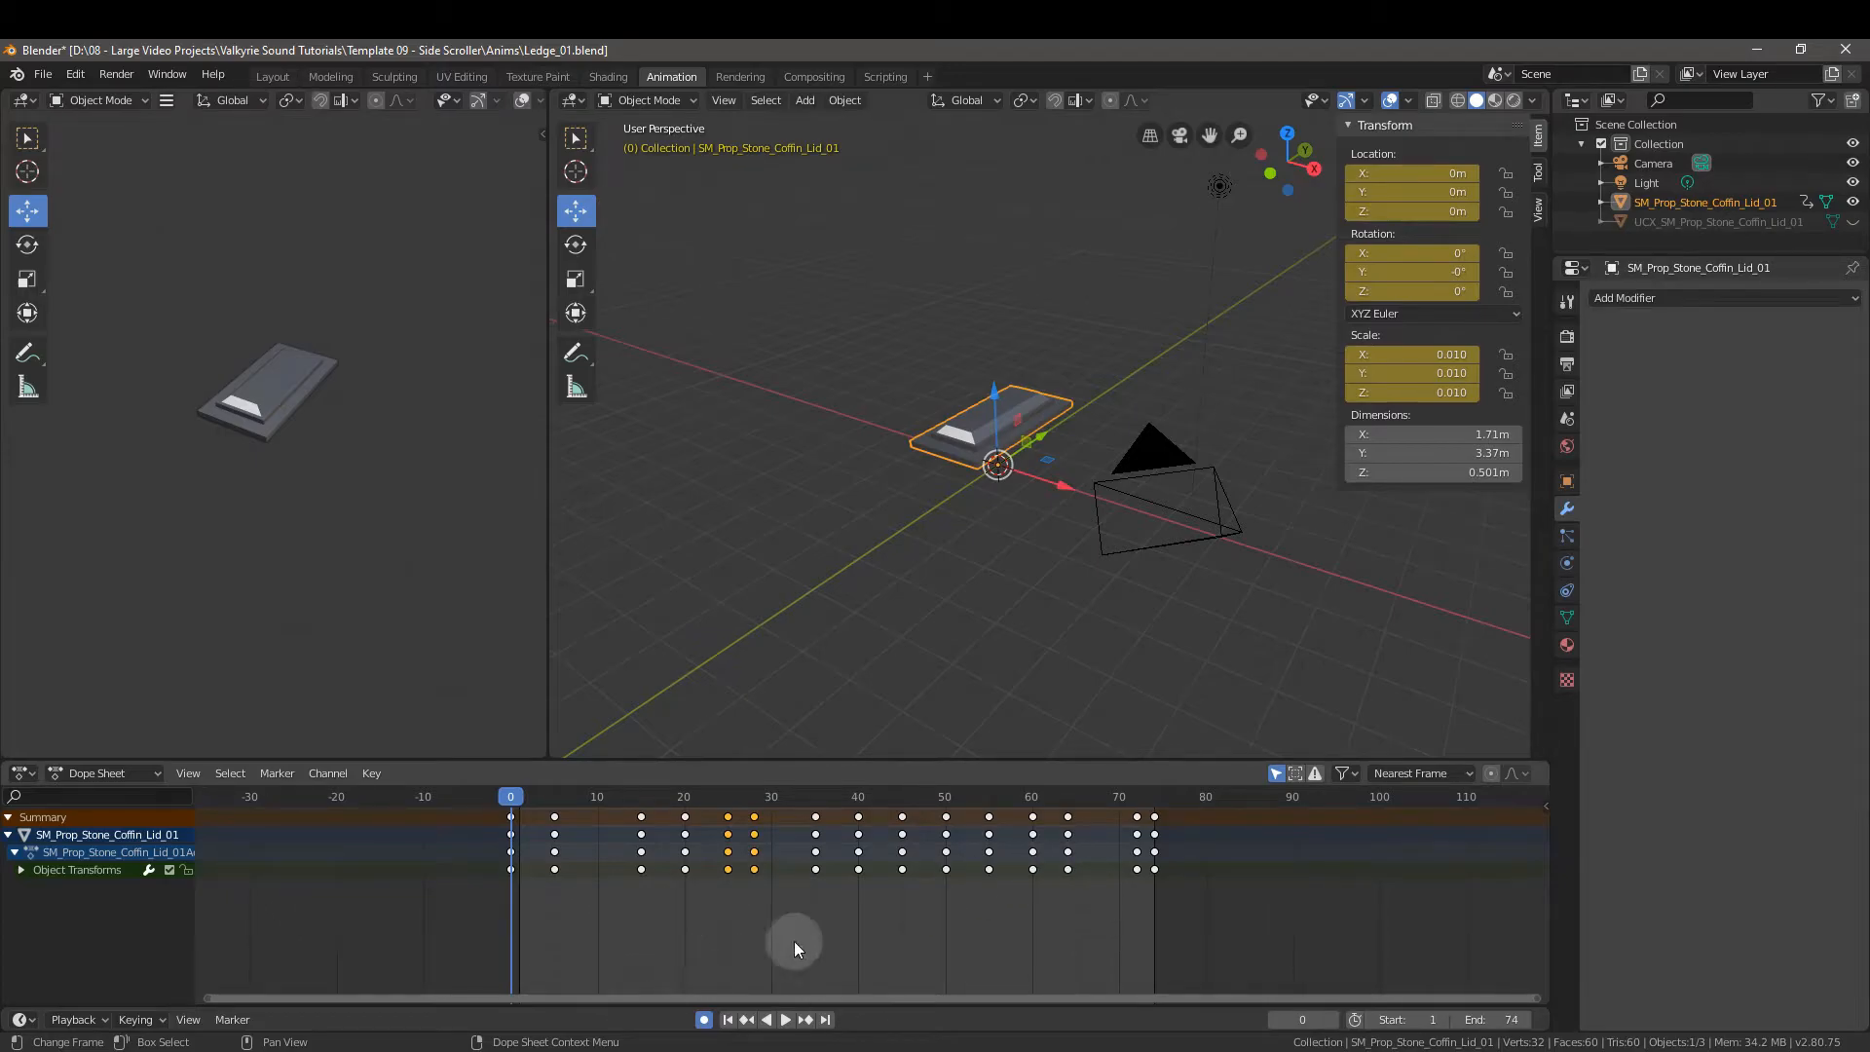
# - Select the coffin lid's keyframe at frame 25 and scrub the timeline from frame 0 to that frame
pyautogui.click(727, 818)
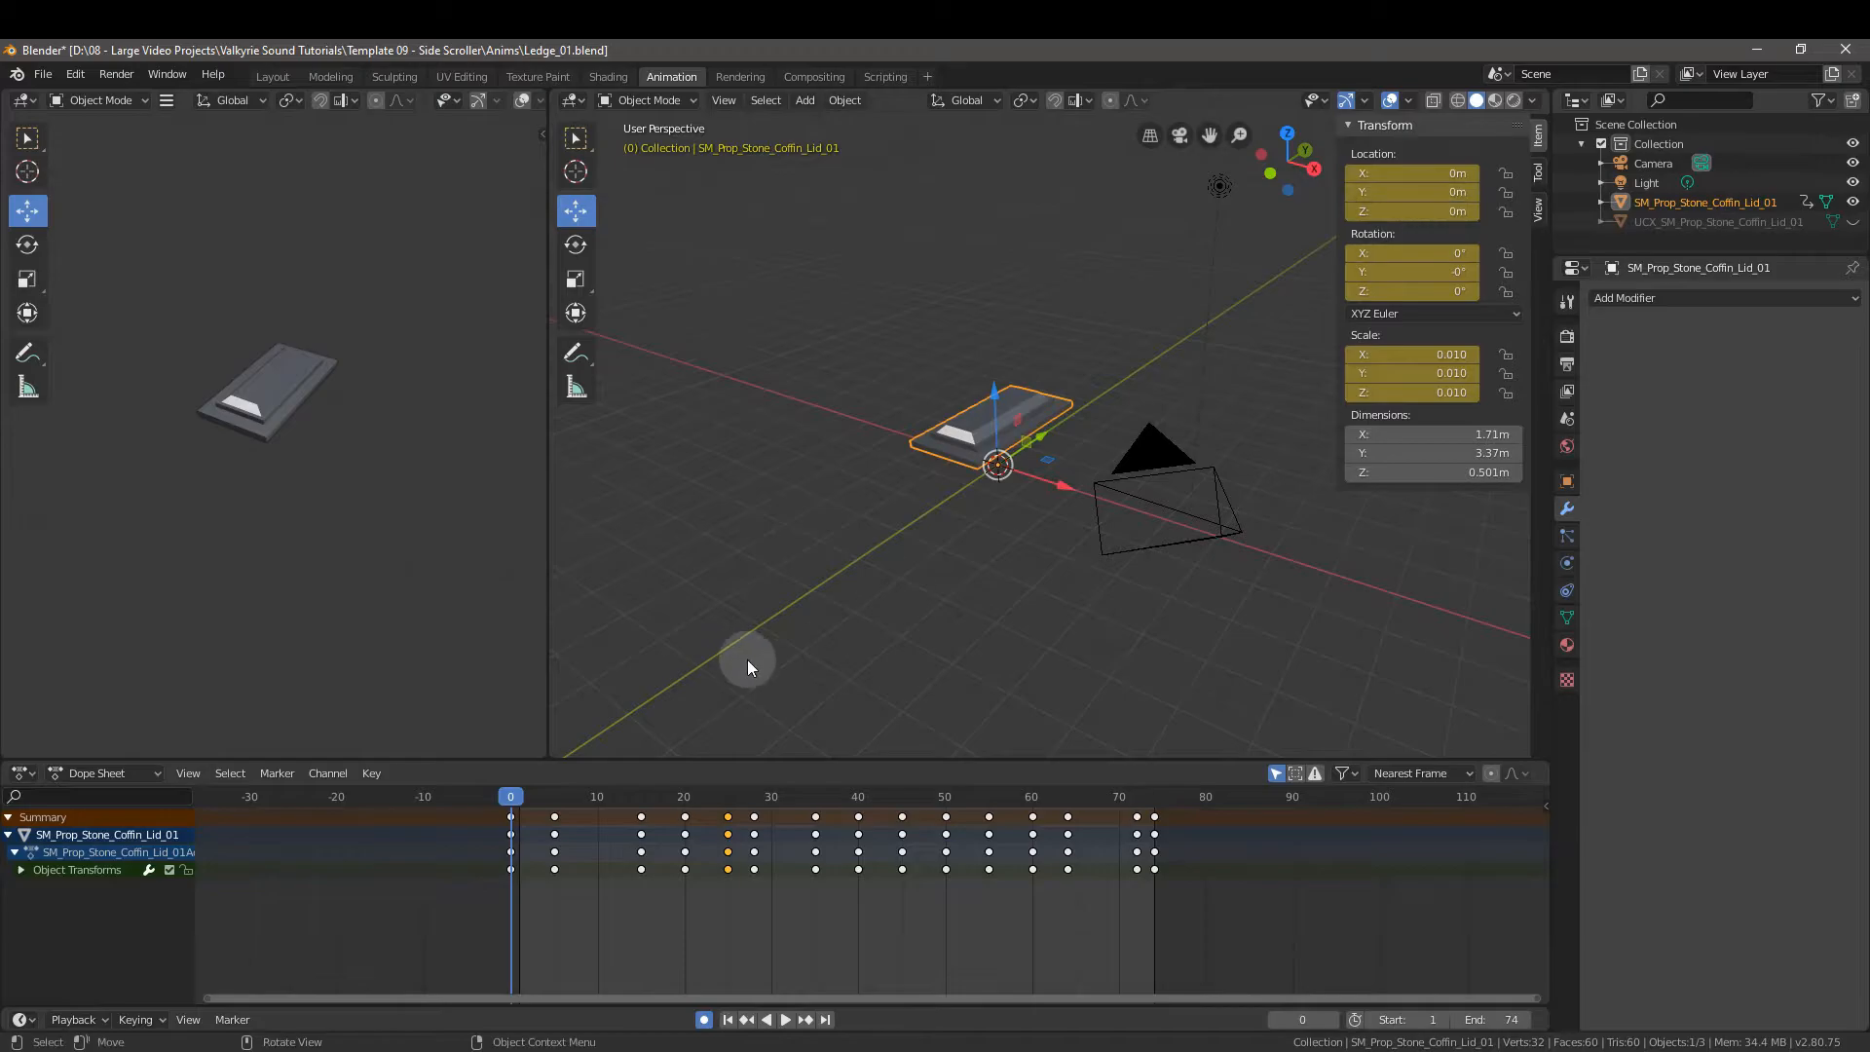
pyautogui.moveTo(513, 796); pyautogui.dragTo(732, 803)
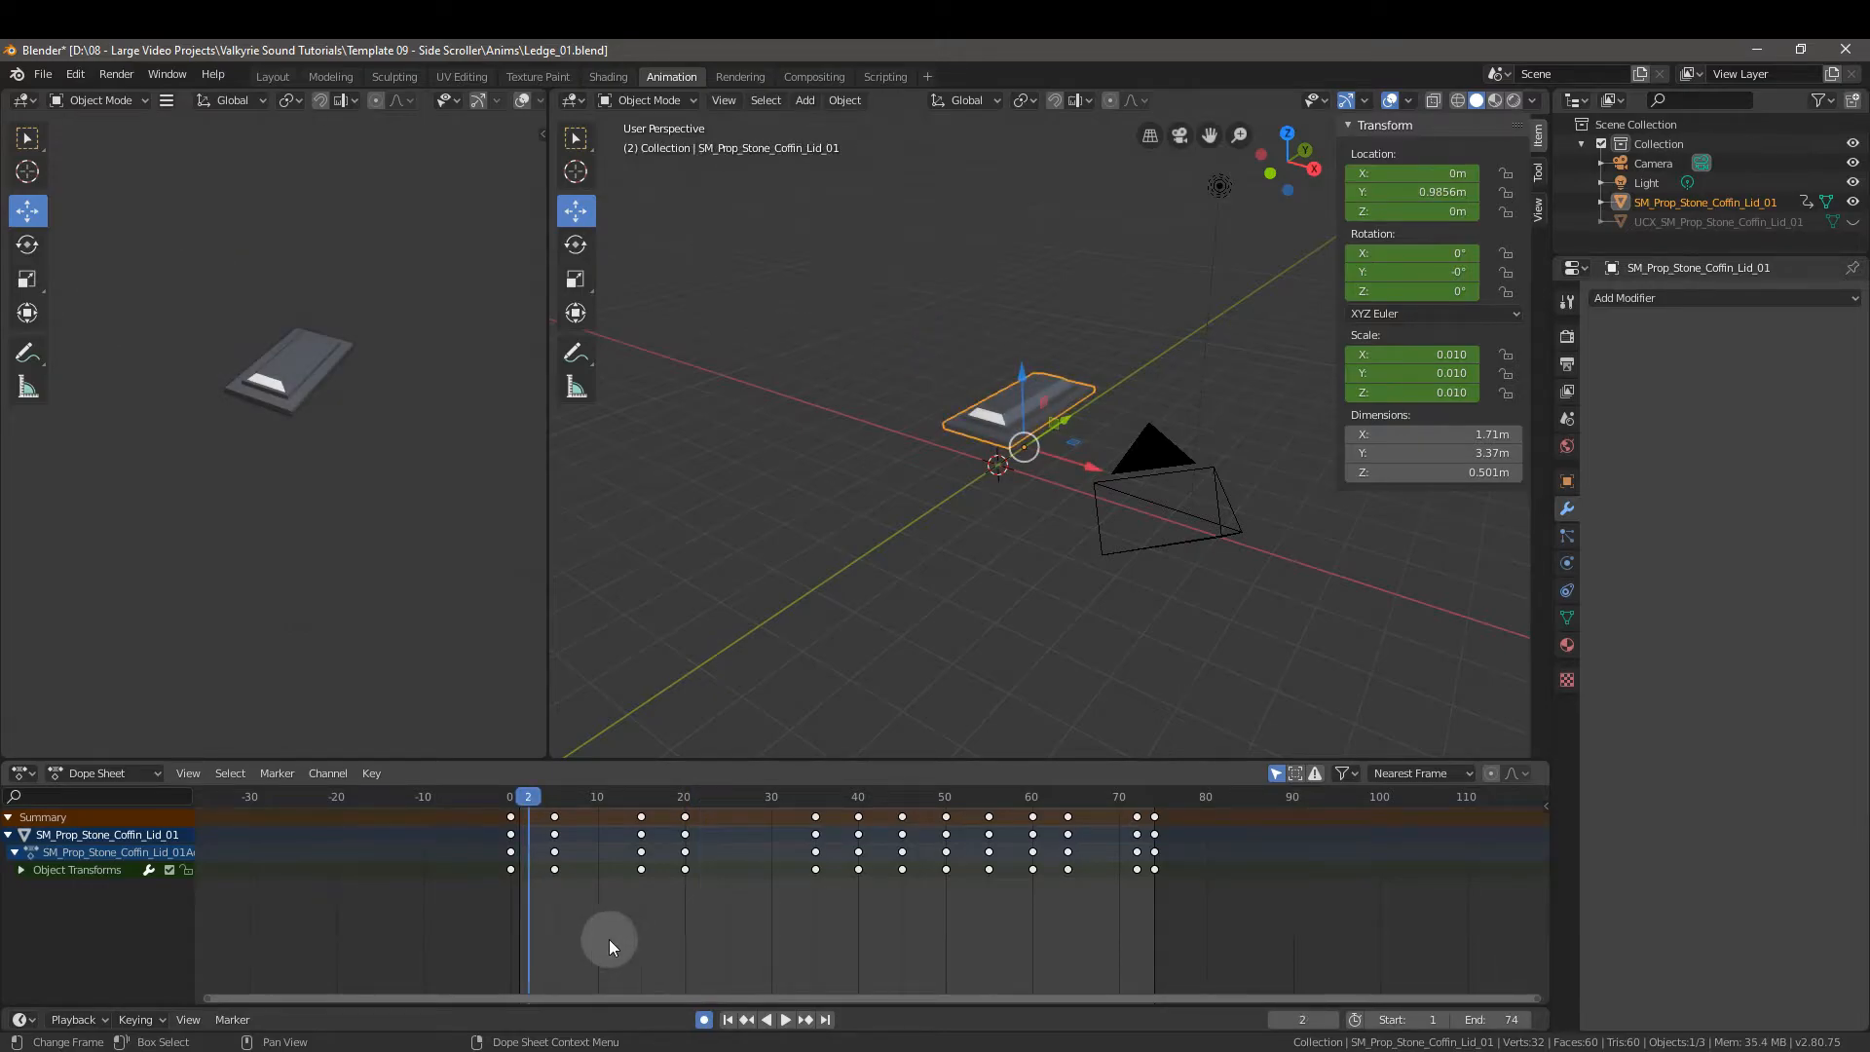
# - Bring up the file export options for the coffin-lid animation
pyautogui.click(43, 74)
pyautogui.moveTo(68, 366)
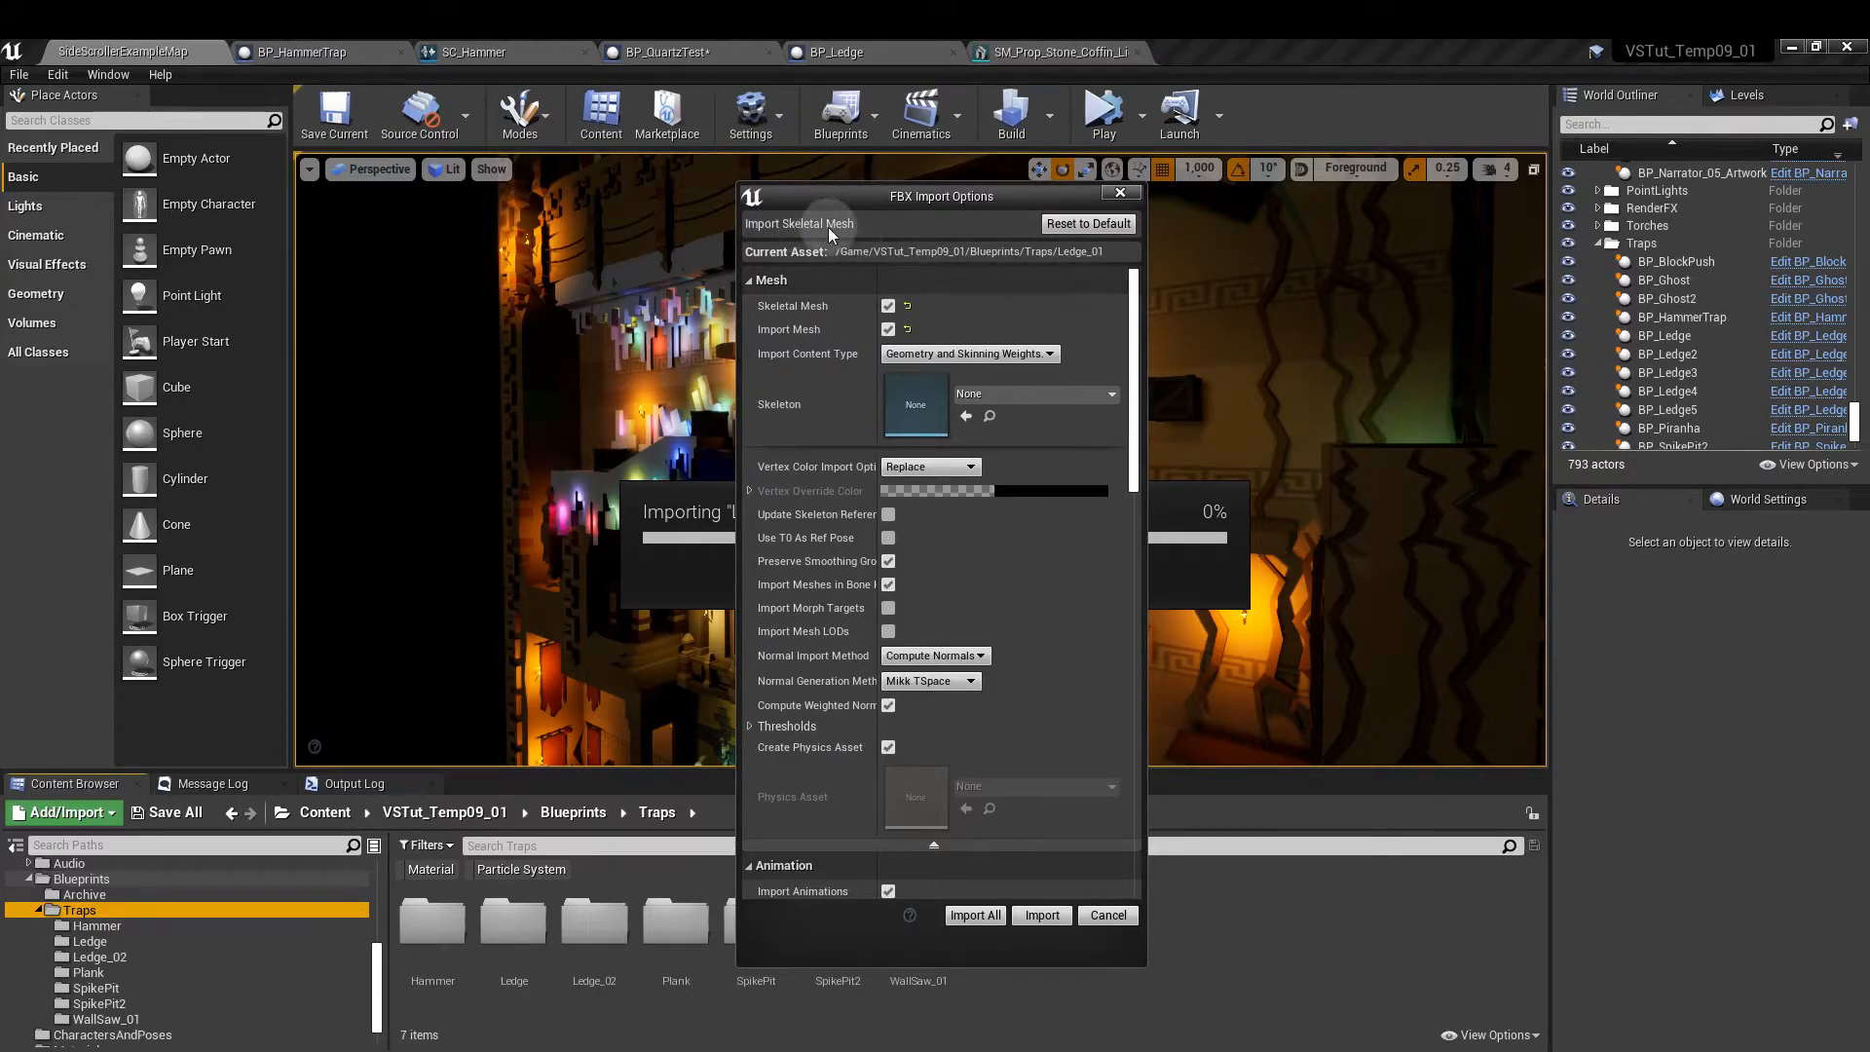
# - Switch to Unreal and import Ledge_01 as a skeletal mesh with its animation, using Exported Time as the animation length
pyautogui.scroll(-3, 1022, 596)
pyautogui.scroll(-3, 1022, 596)
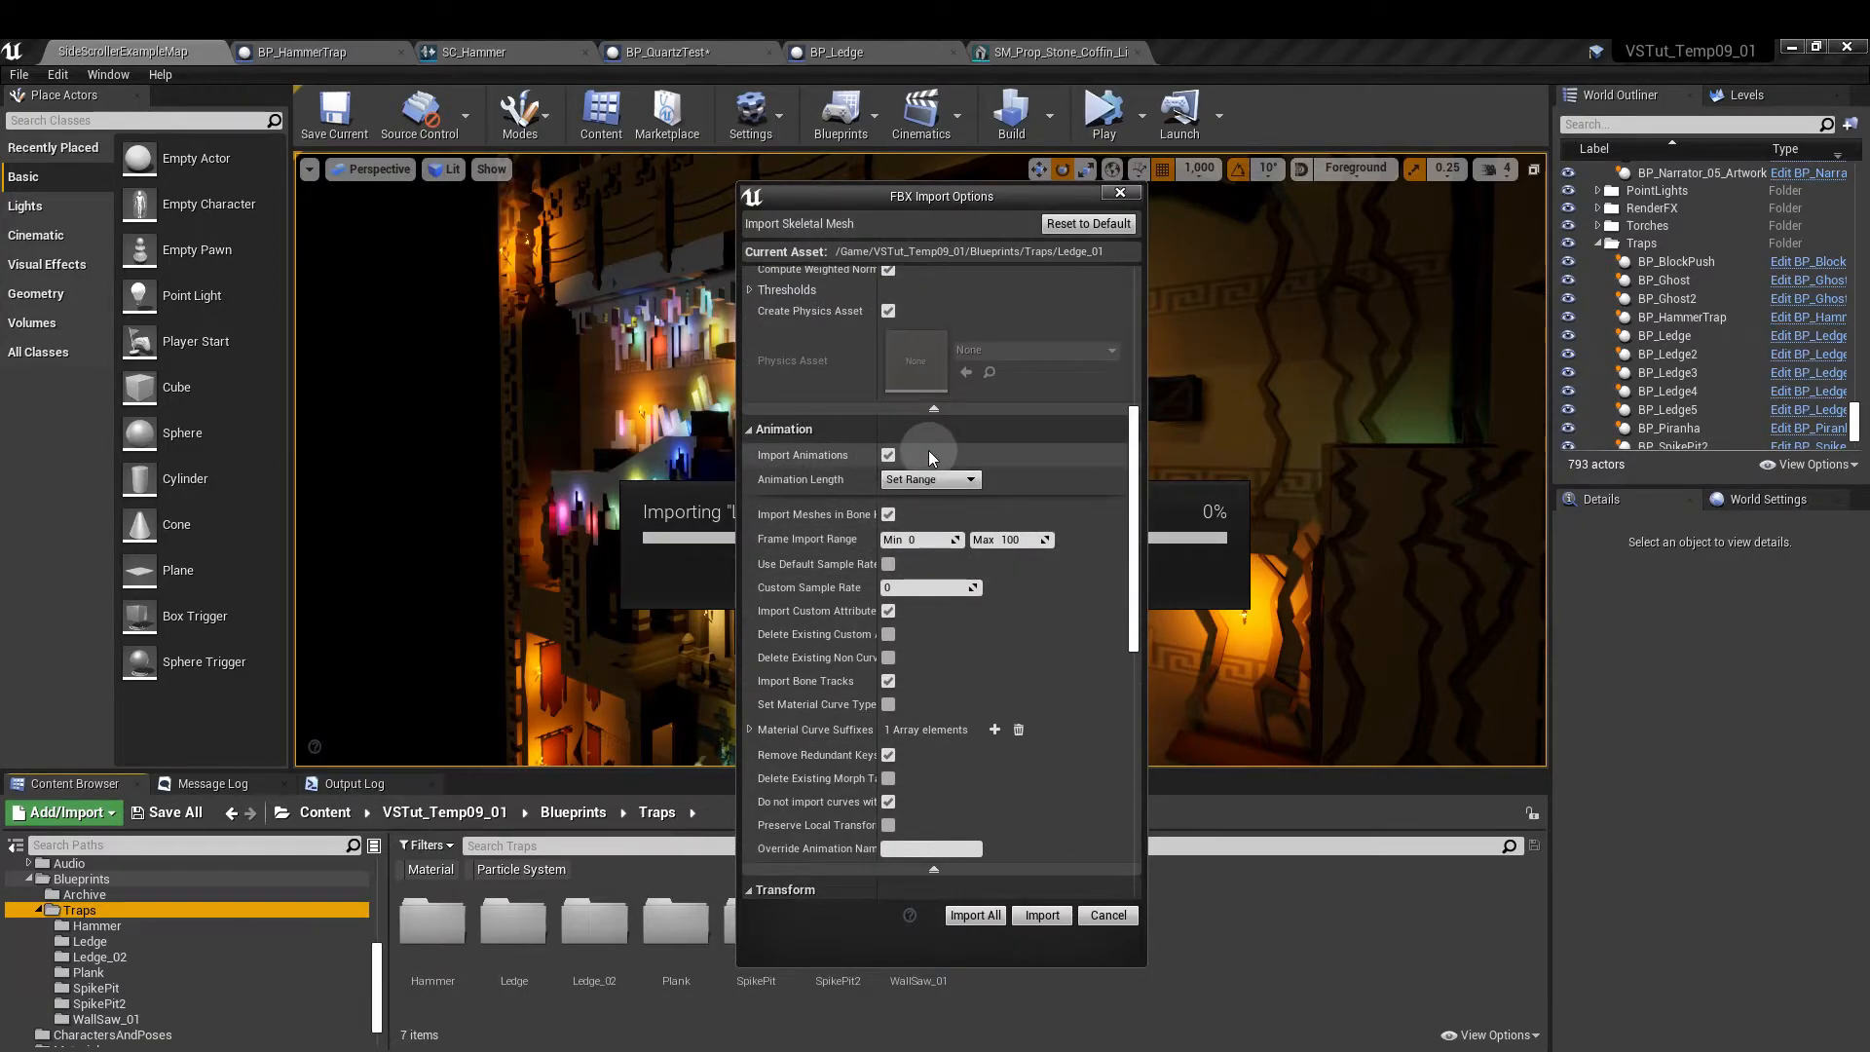
pyautogui.scroll(-2, 930, 457)
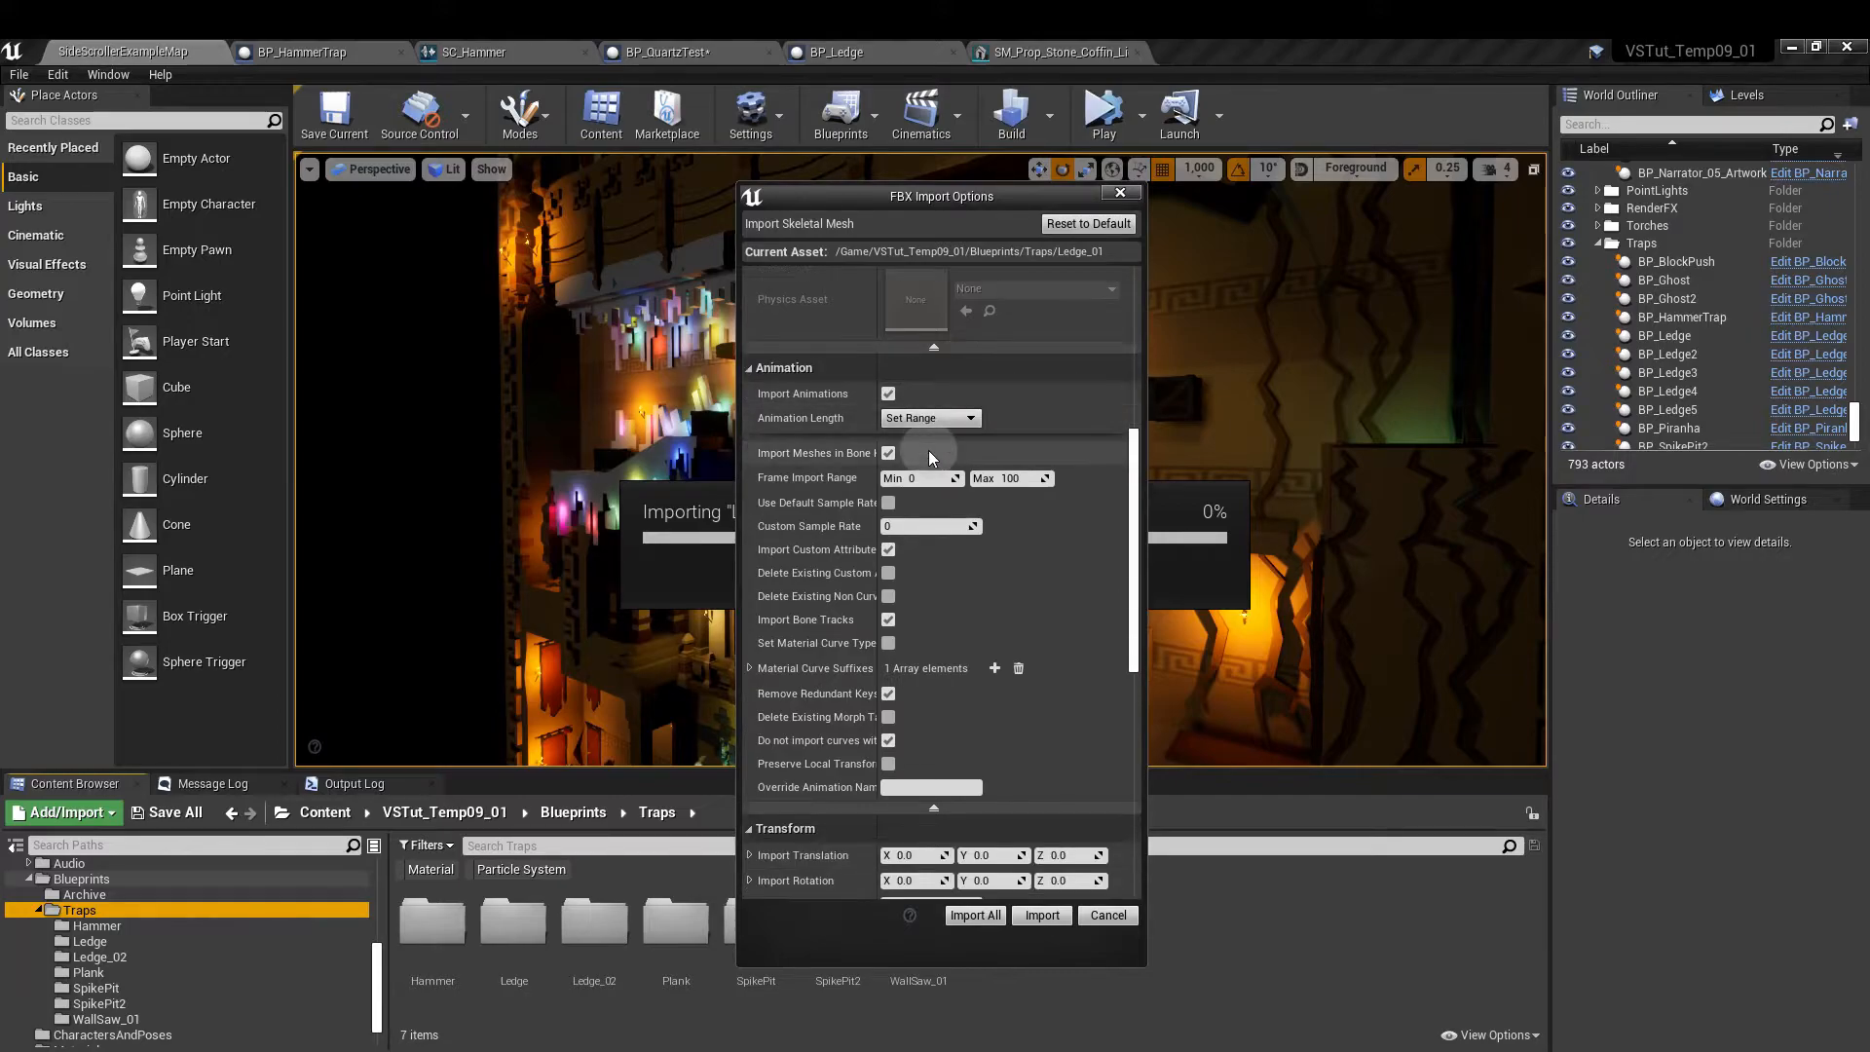
pyautogui.click(933, 418)
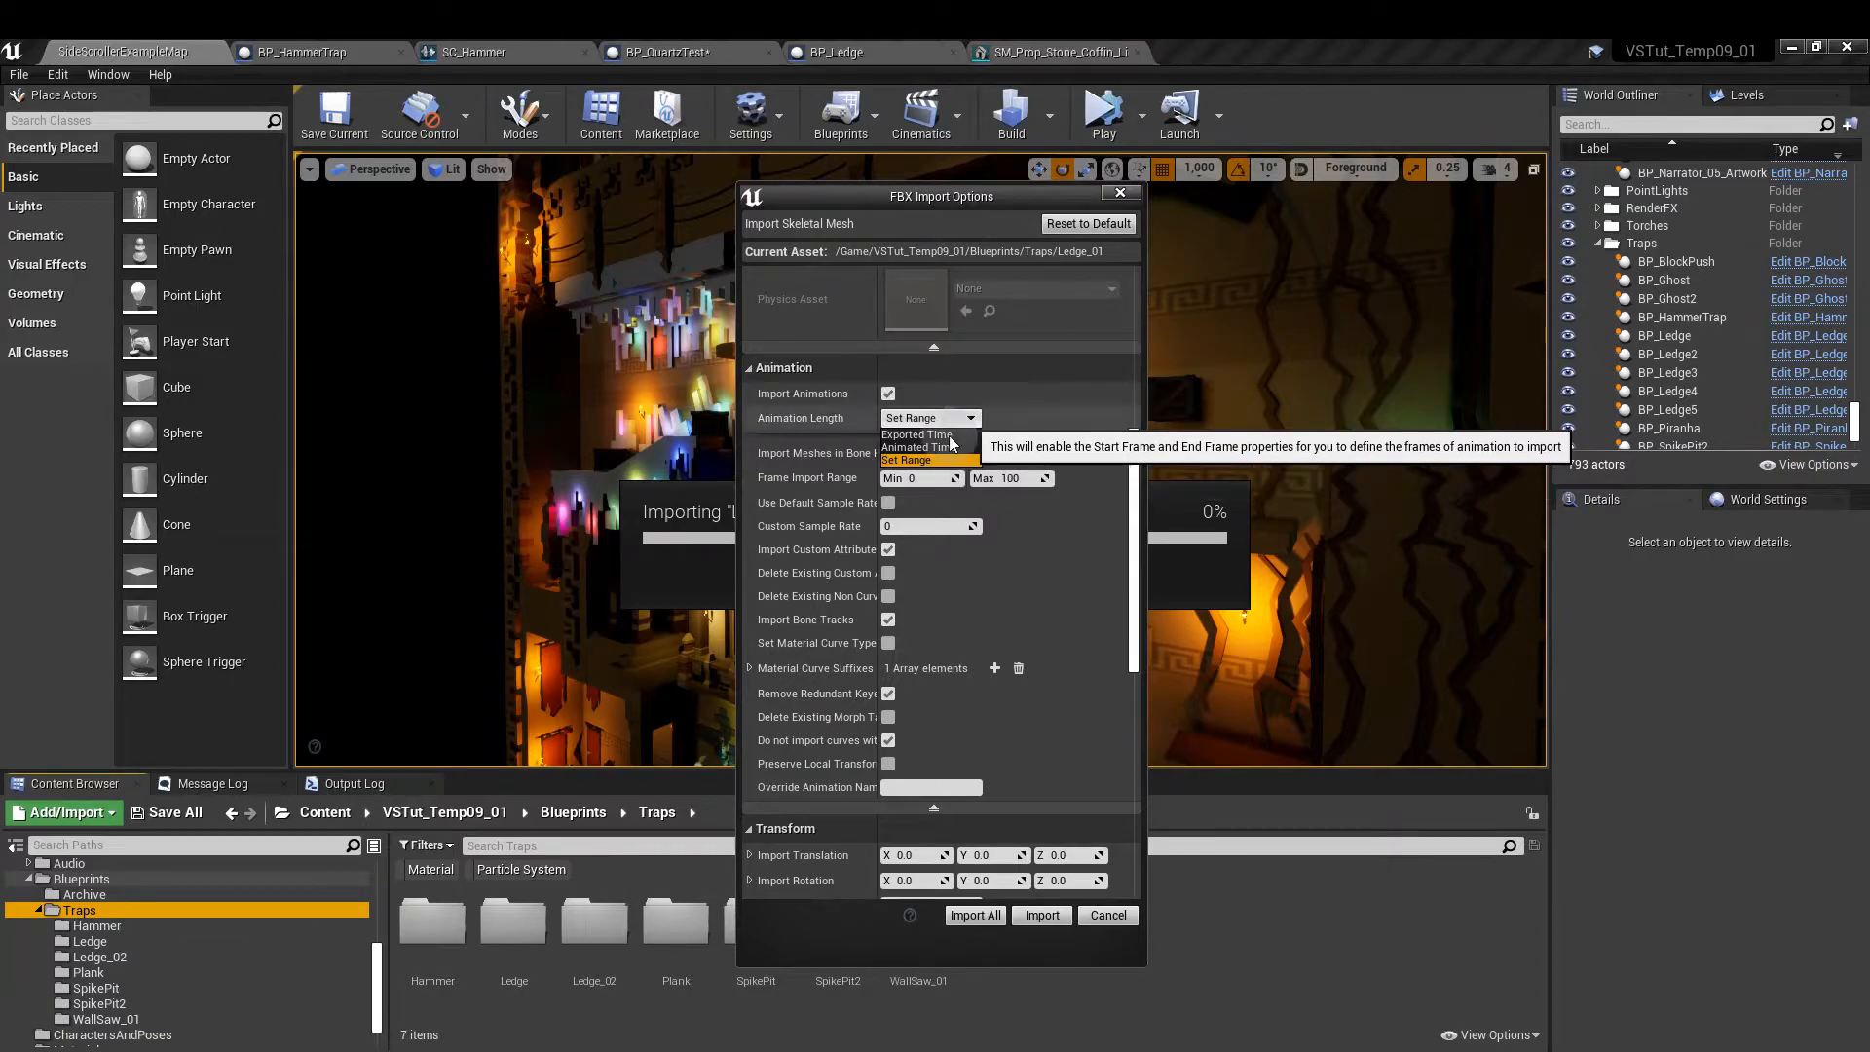
pyautogui.click(950, 436)
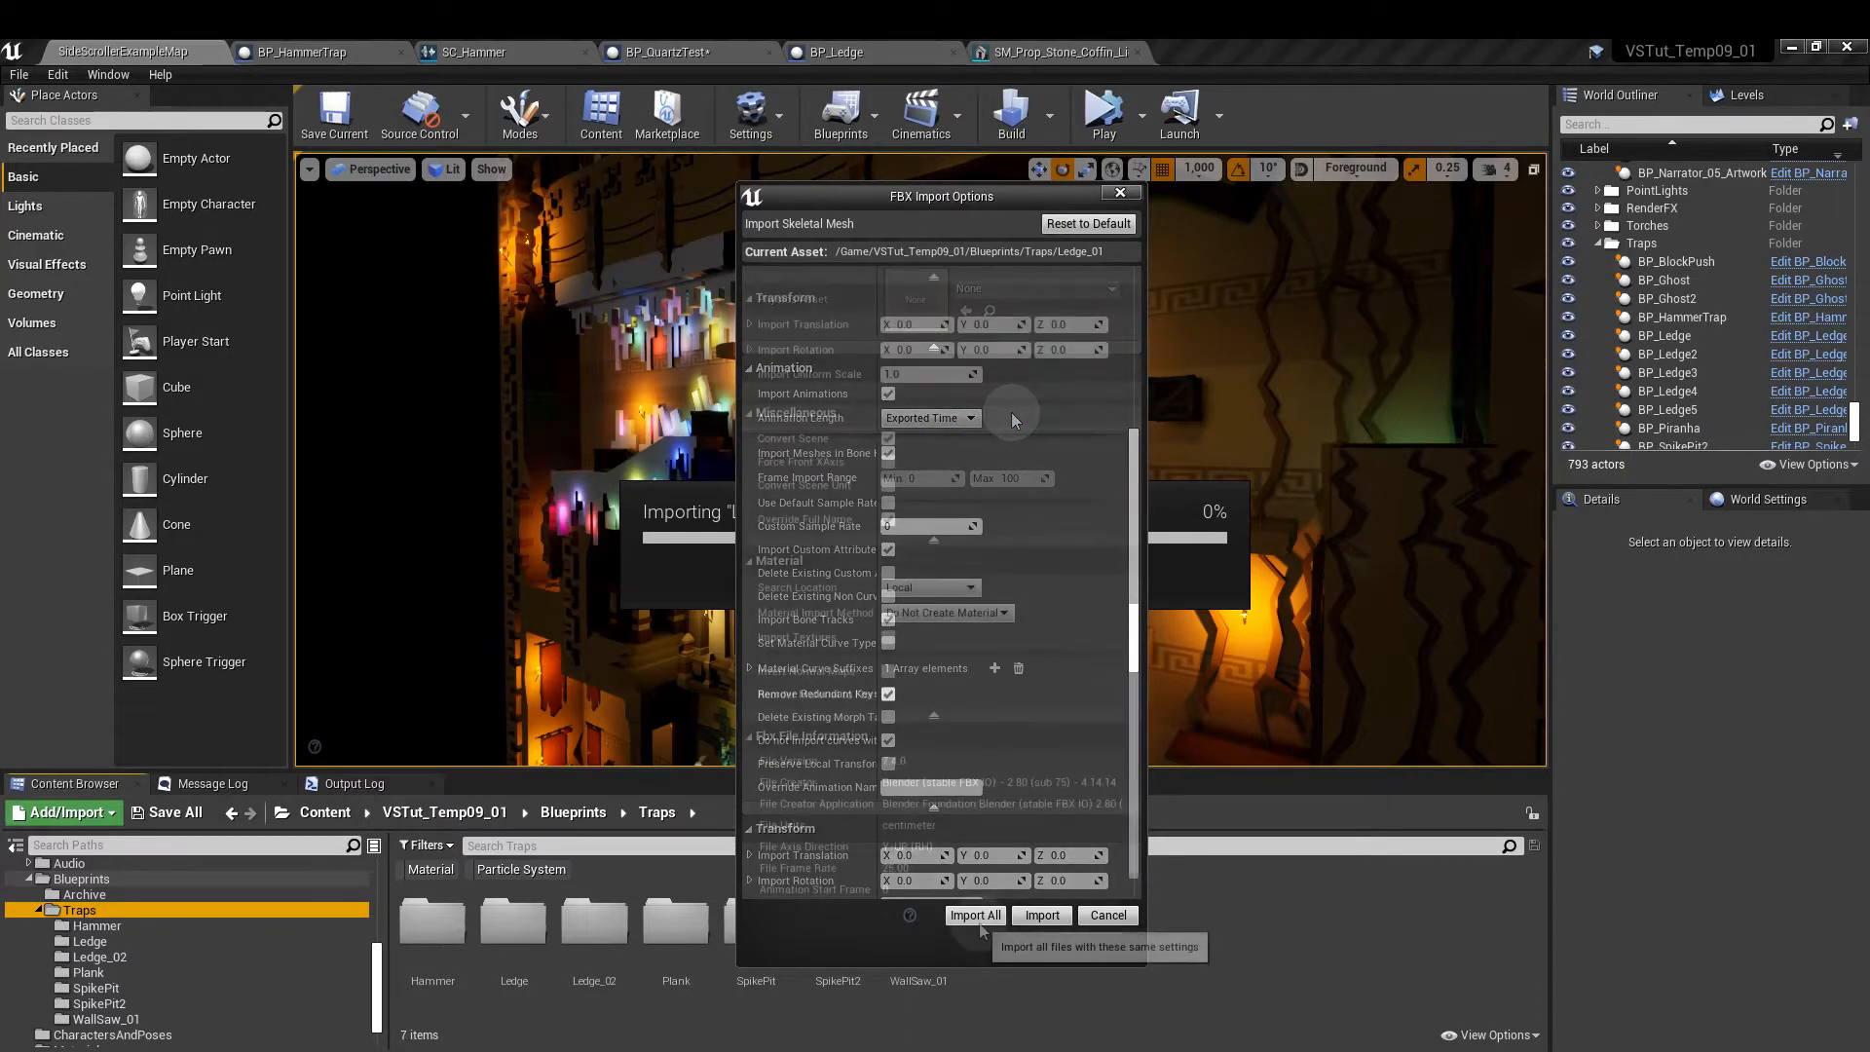
pyautogui.click(976, 917)
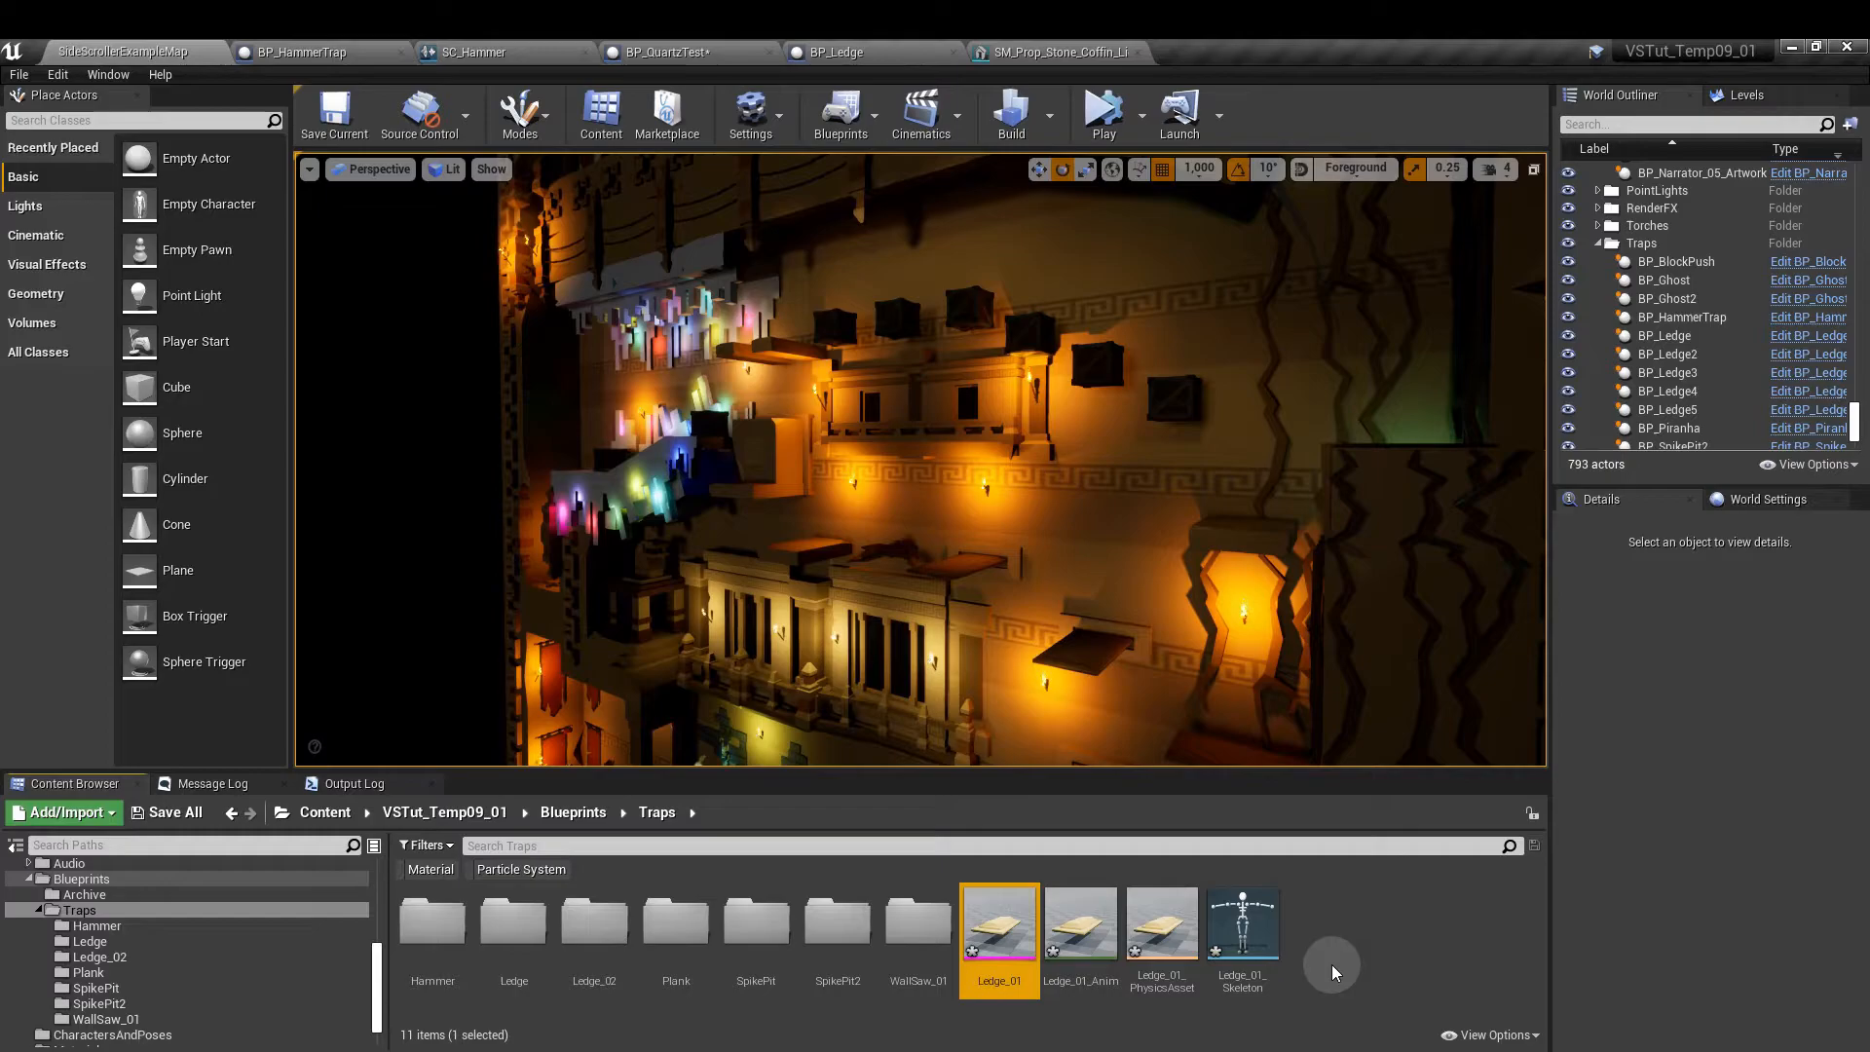
# - Examine the imported Ledge_01 skeletal mesh, animation sequence, physics asset and skeleton in the Traps folder
pyautogui.moveTo(1004, 954)
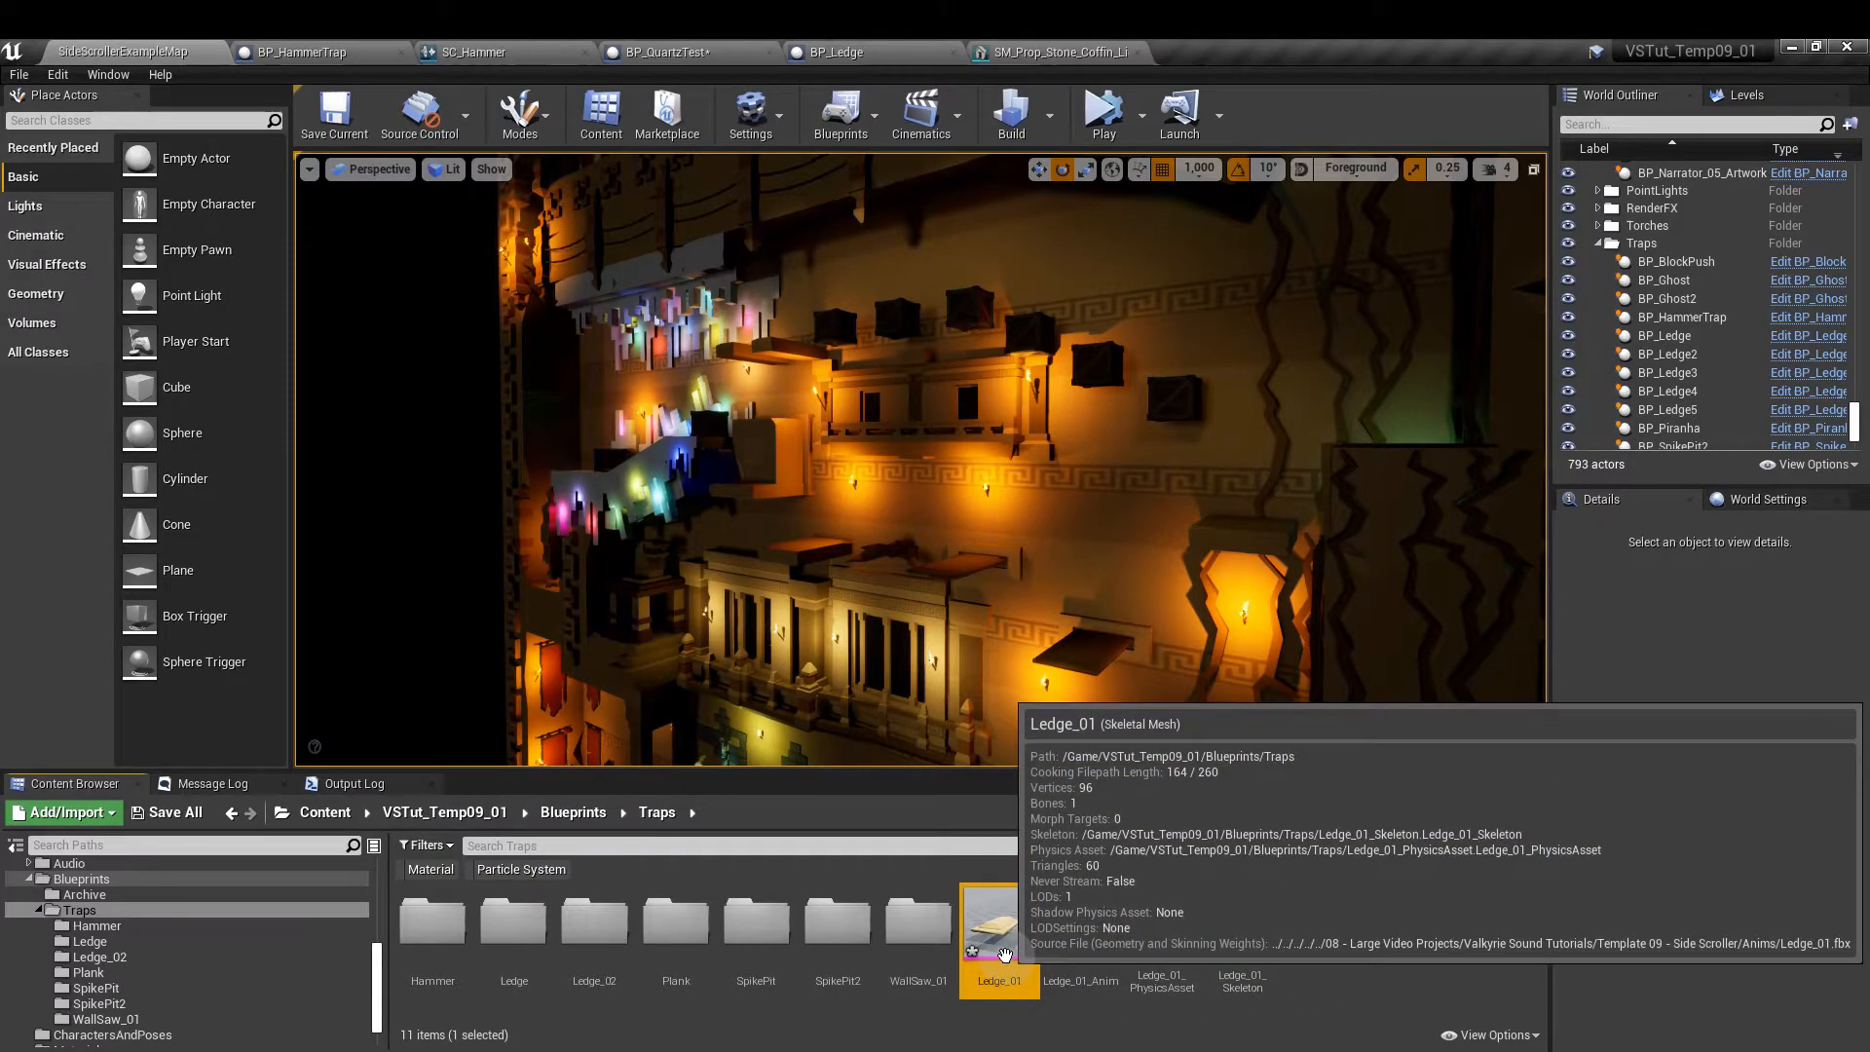
pyautogui.moveTo(1072, 918)
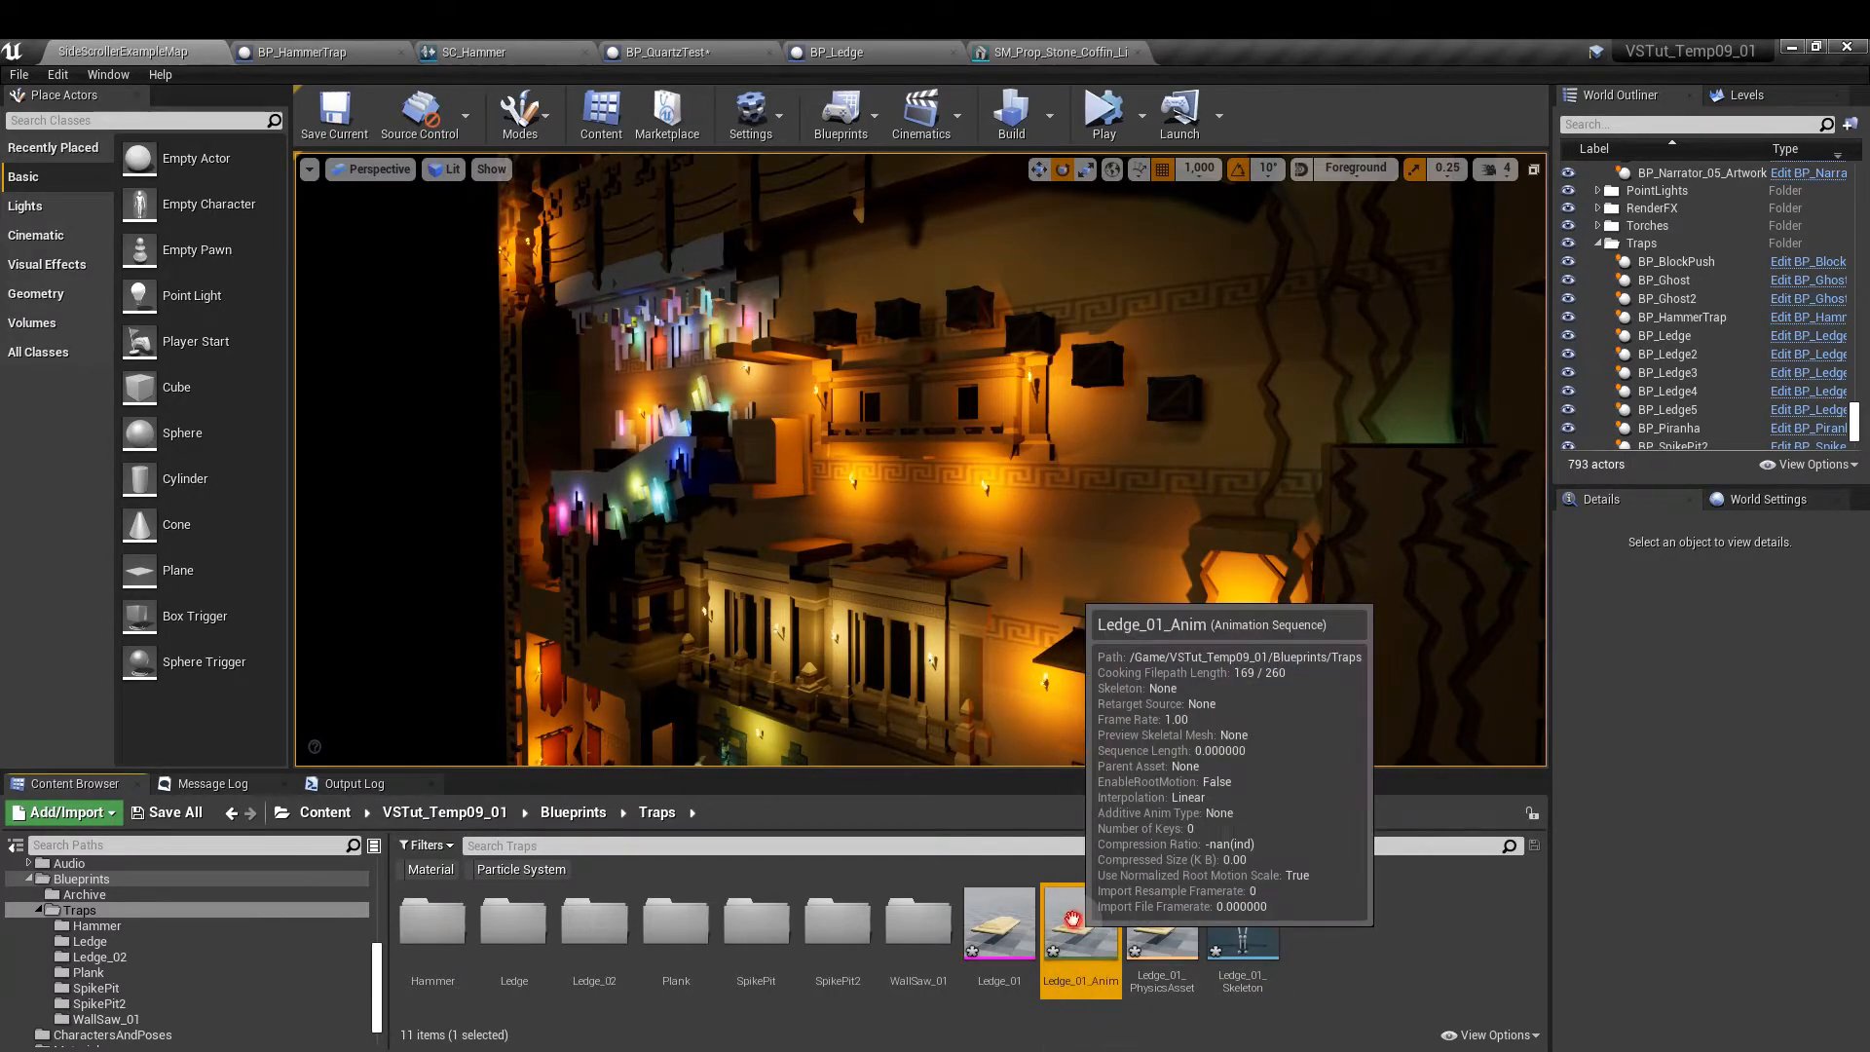
pyautogui.click(1089, 956)
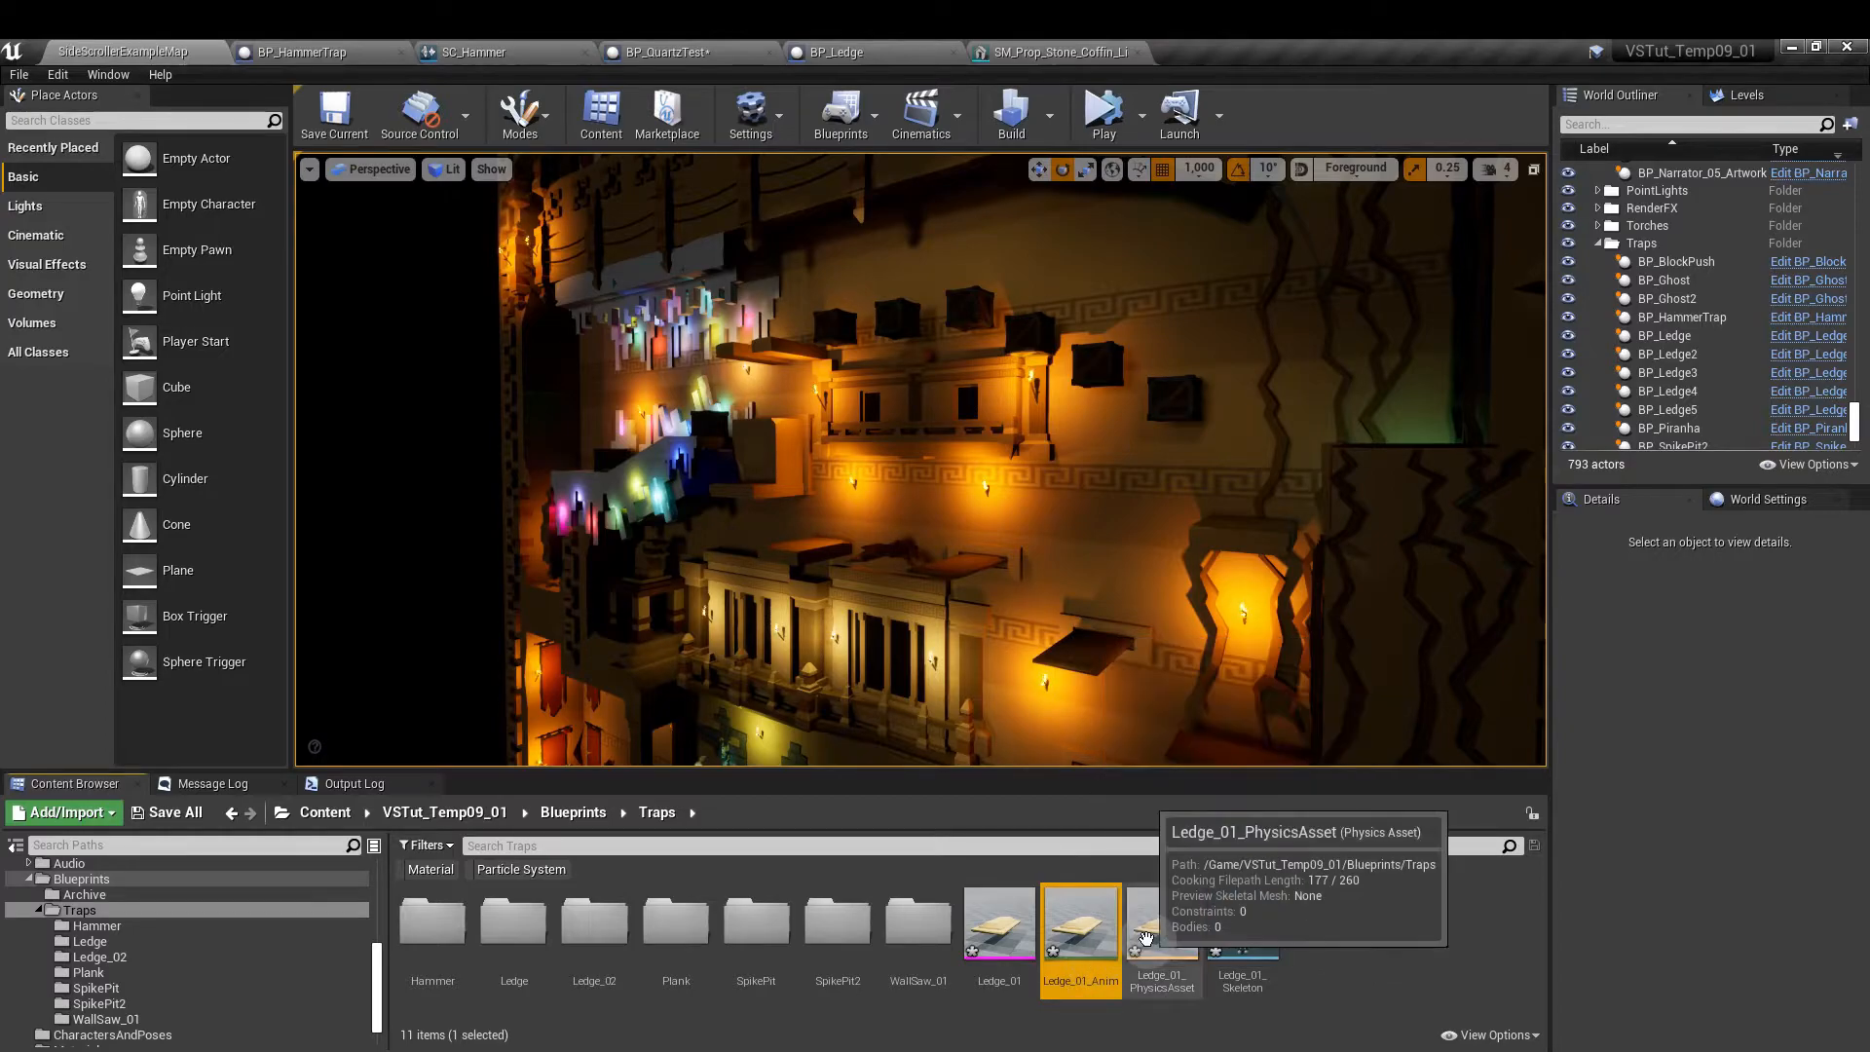
pyautogui.click(1145, 937)
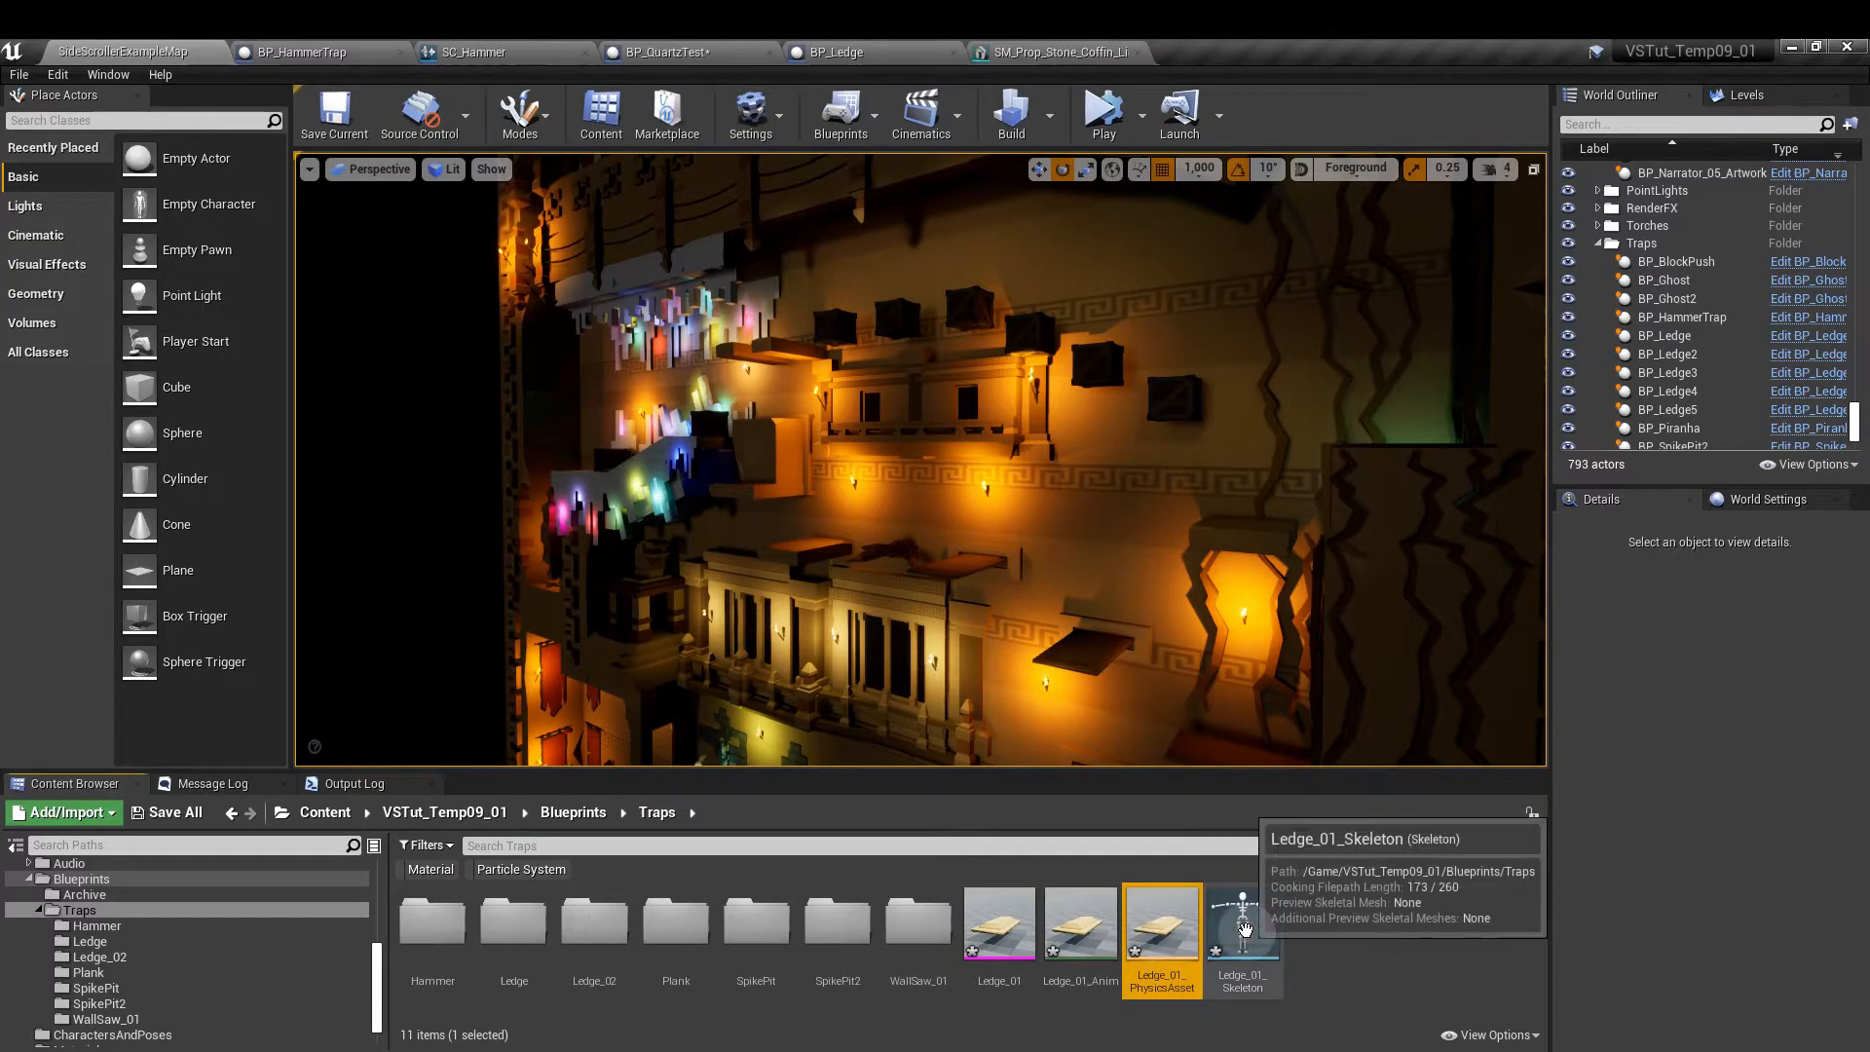
pyautogui.click(1244, 928)
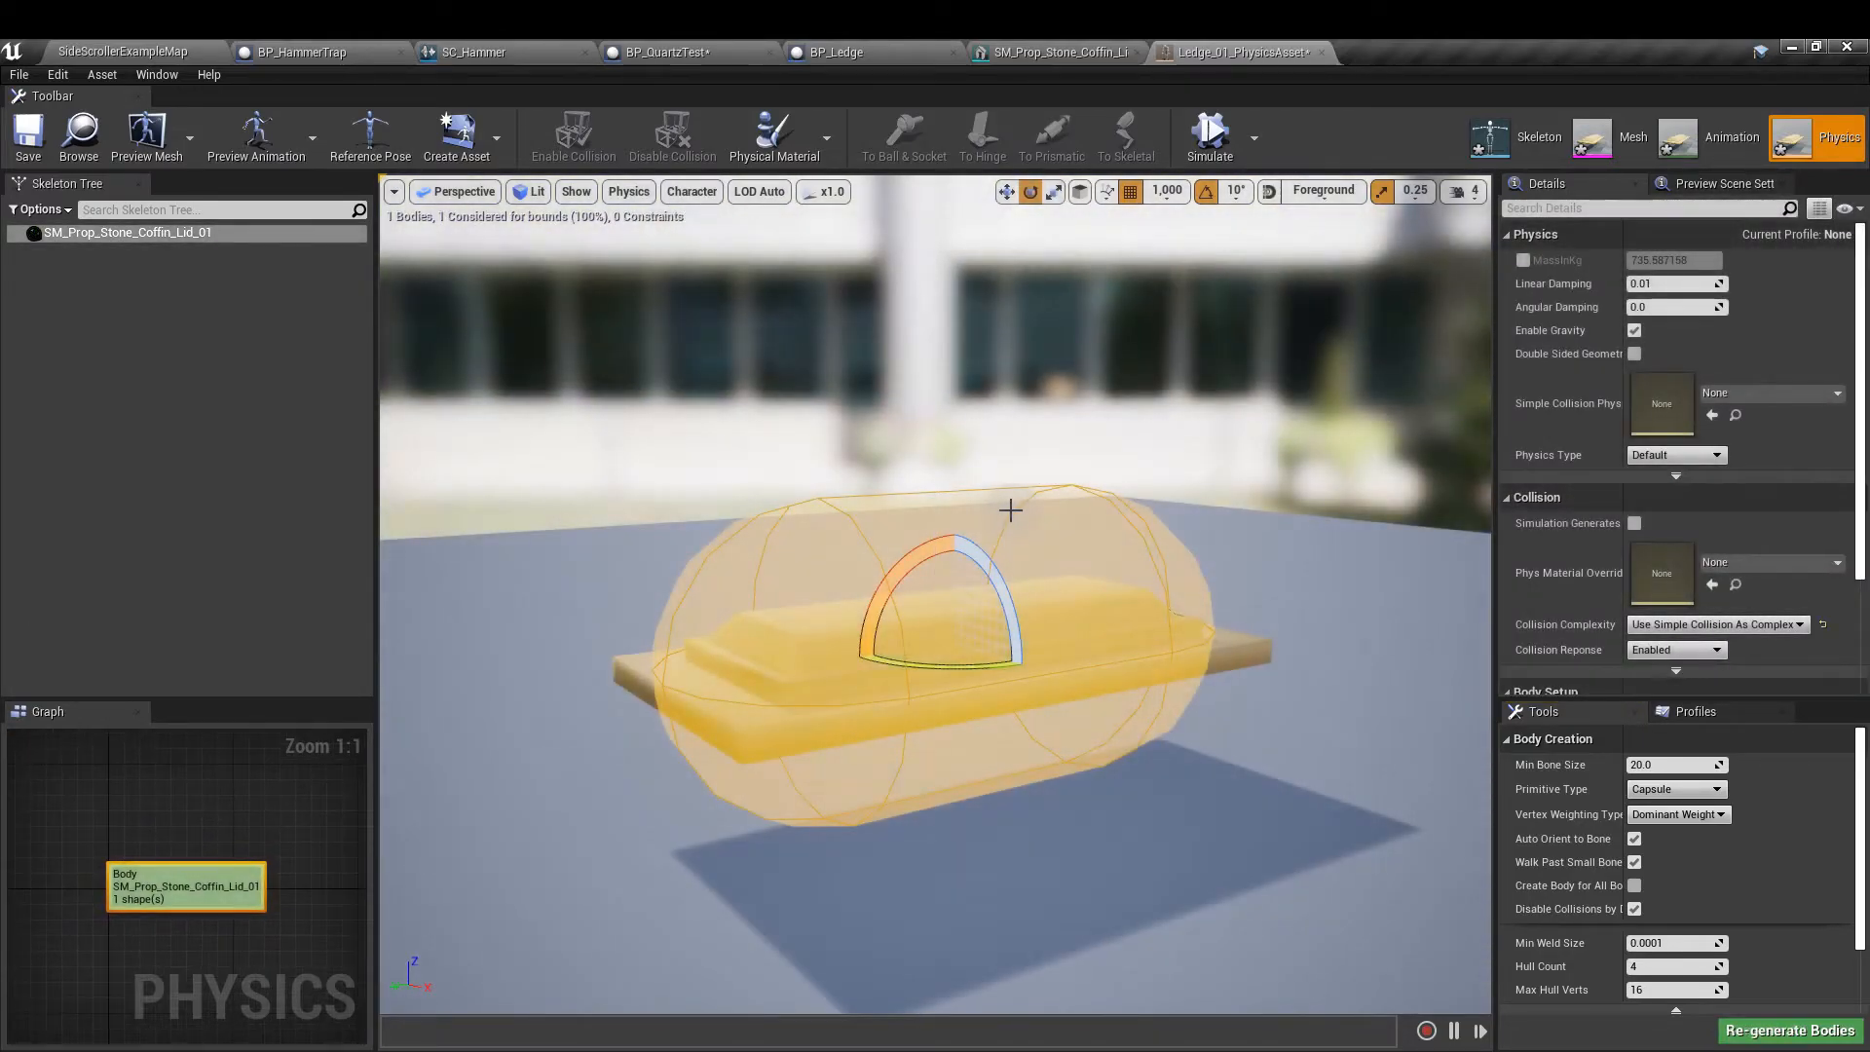
# - Replace the capsule body in Ledge_01's physics asset with a generated Box body, scale it down in height, and close the asset
pyautogui.press('Delete')
pyautogui.click(1675, 789)
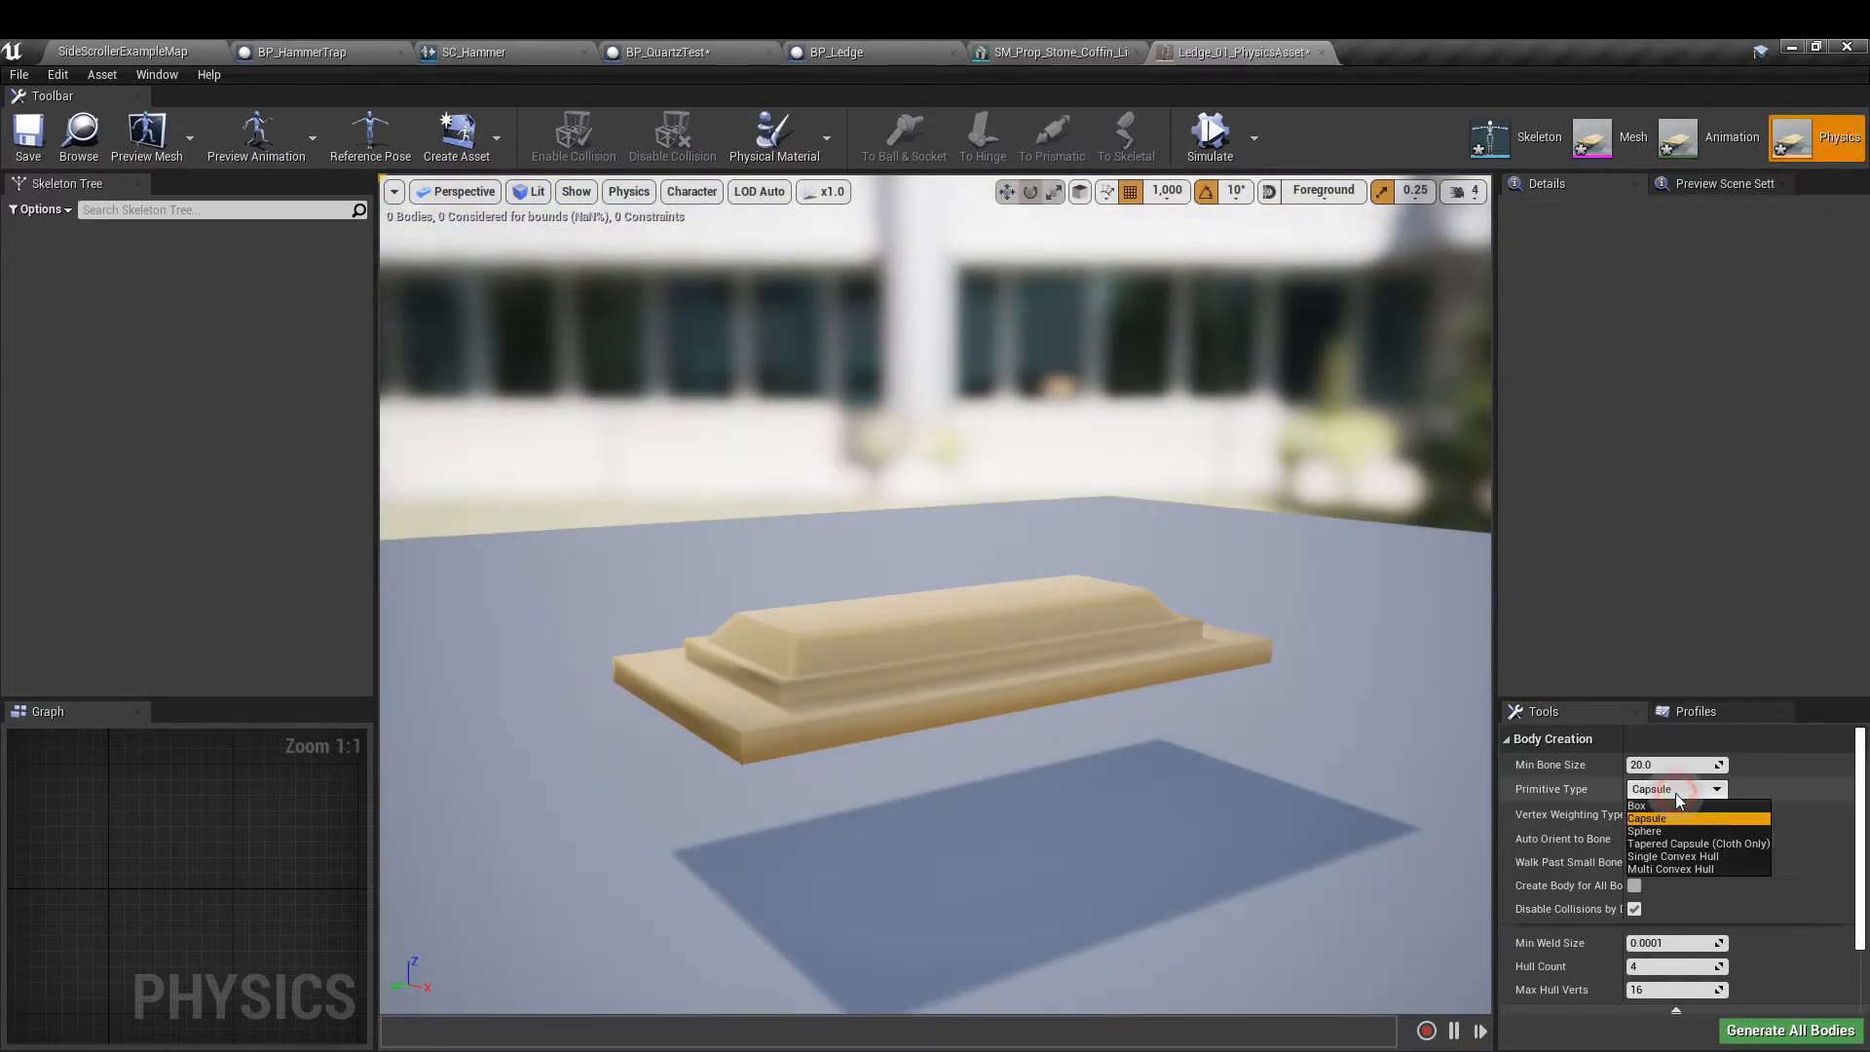
pyautogui.click(1708, 806)
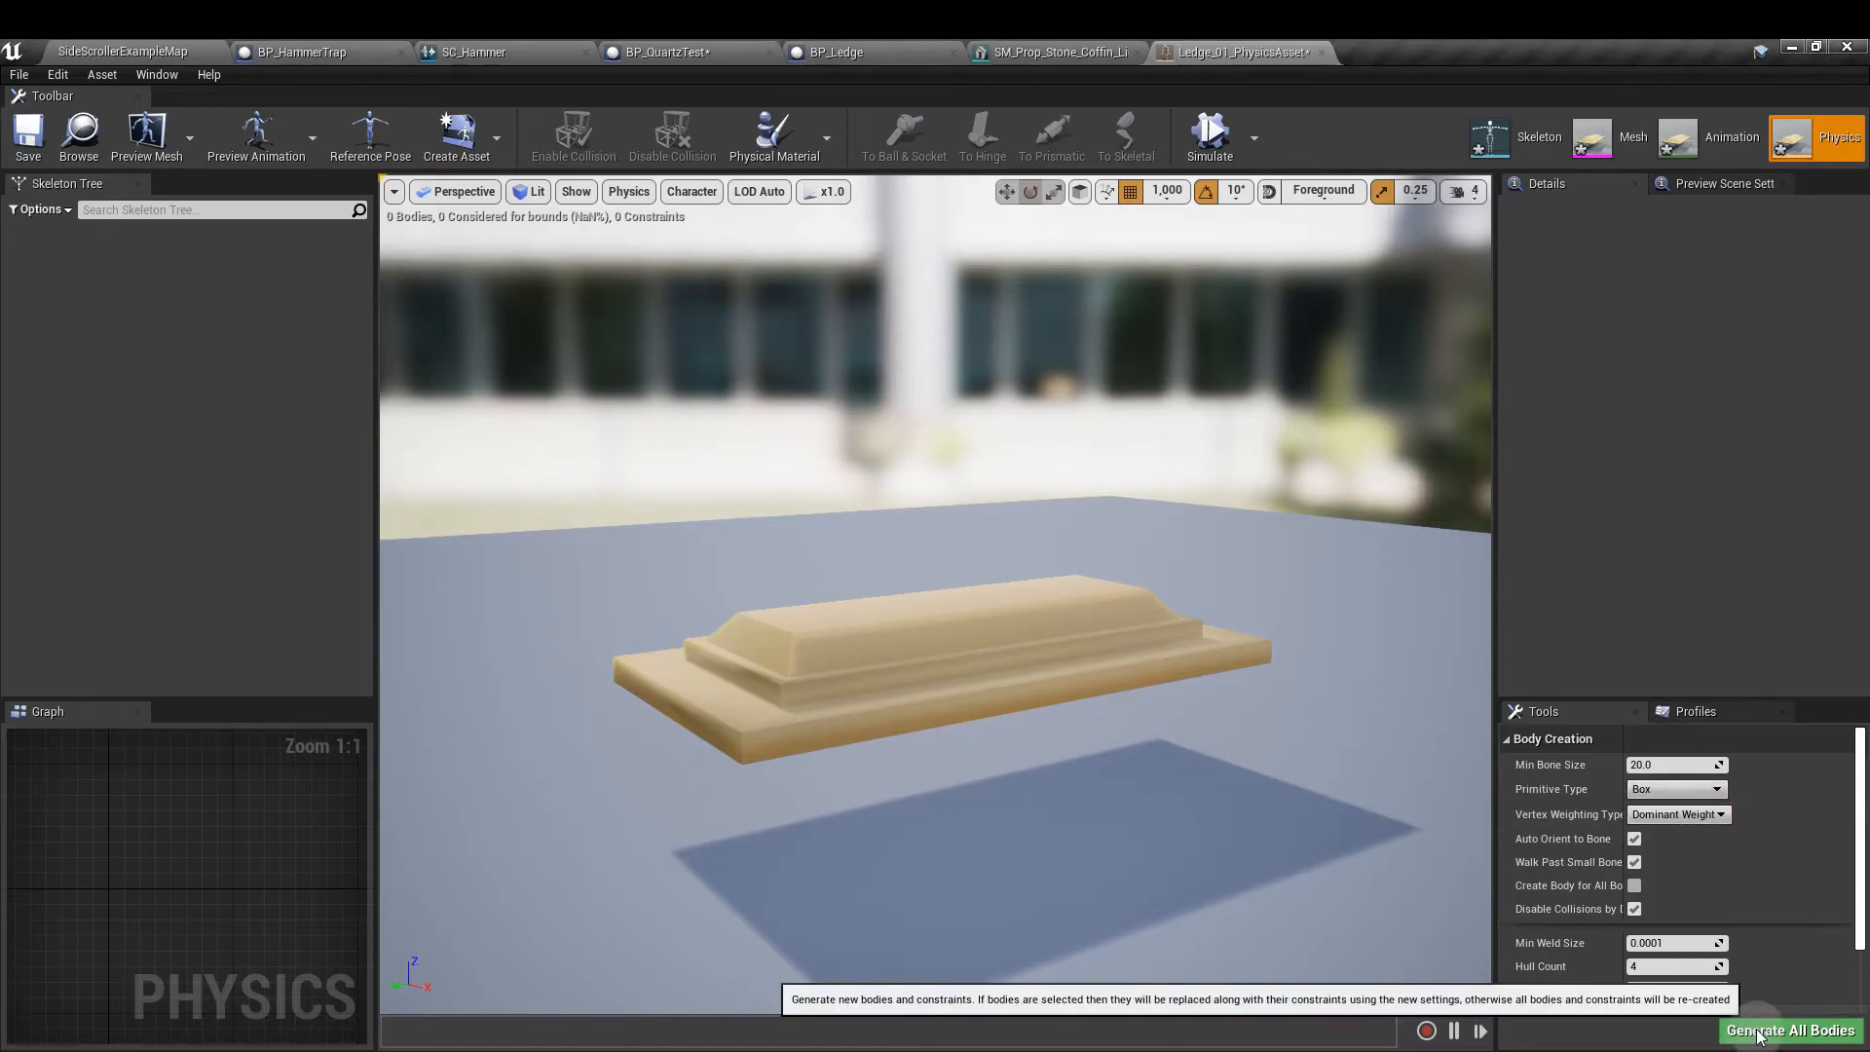
pyautogui.click(1789, 1030)
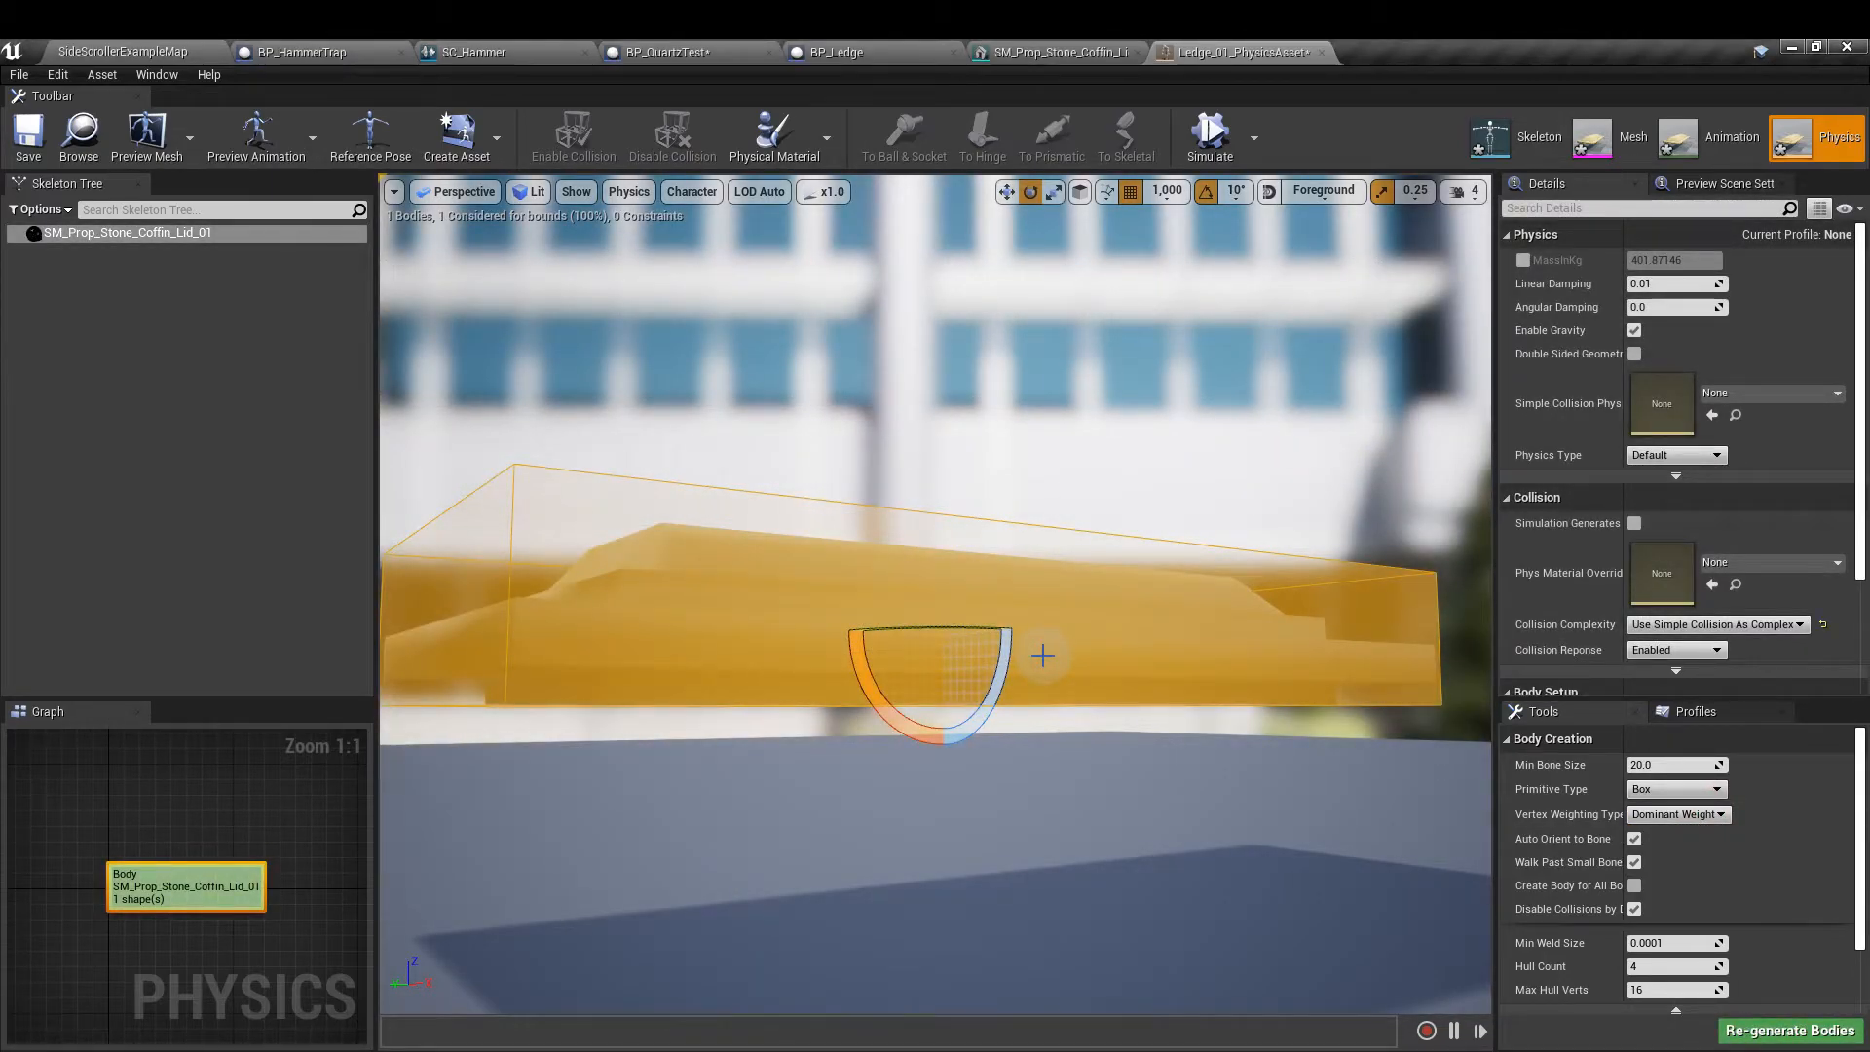
pyautogui.press('r')
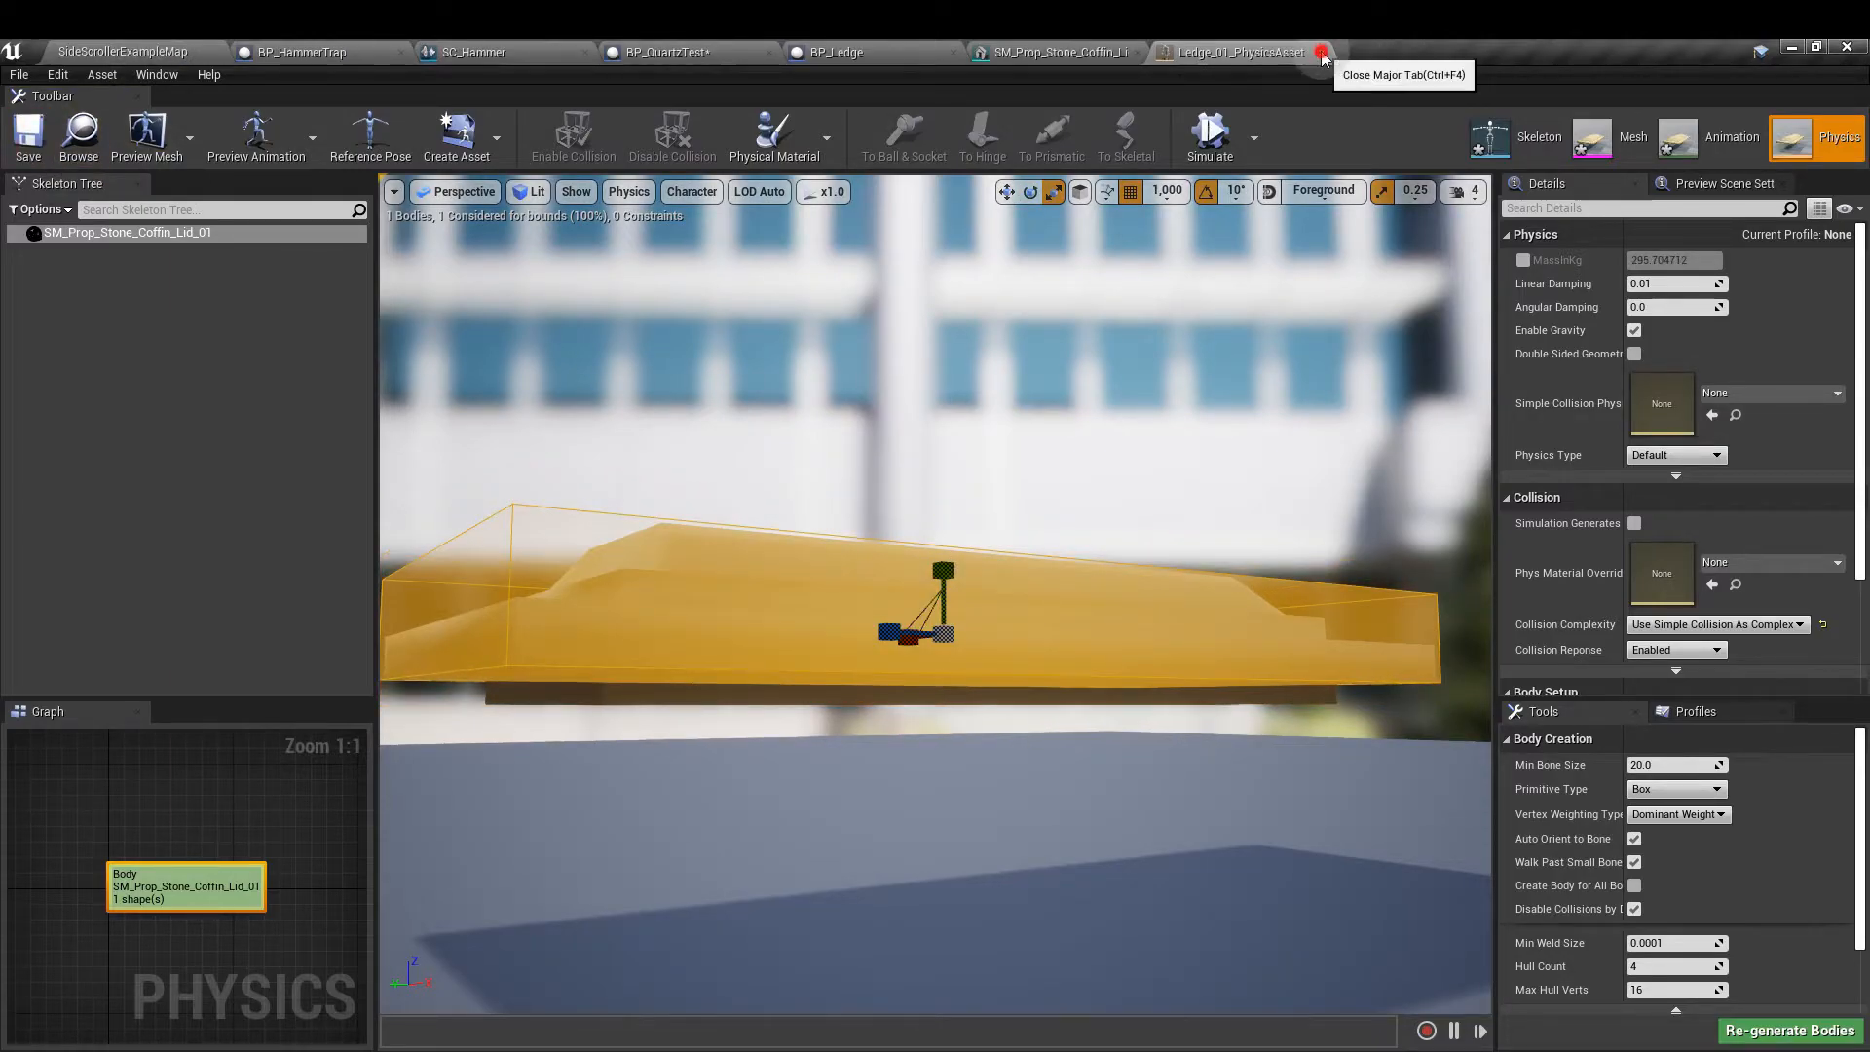
pyautogui.click(1322, 55)
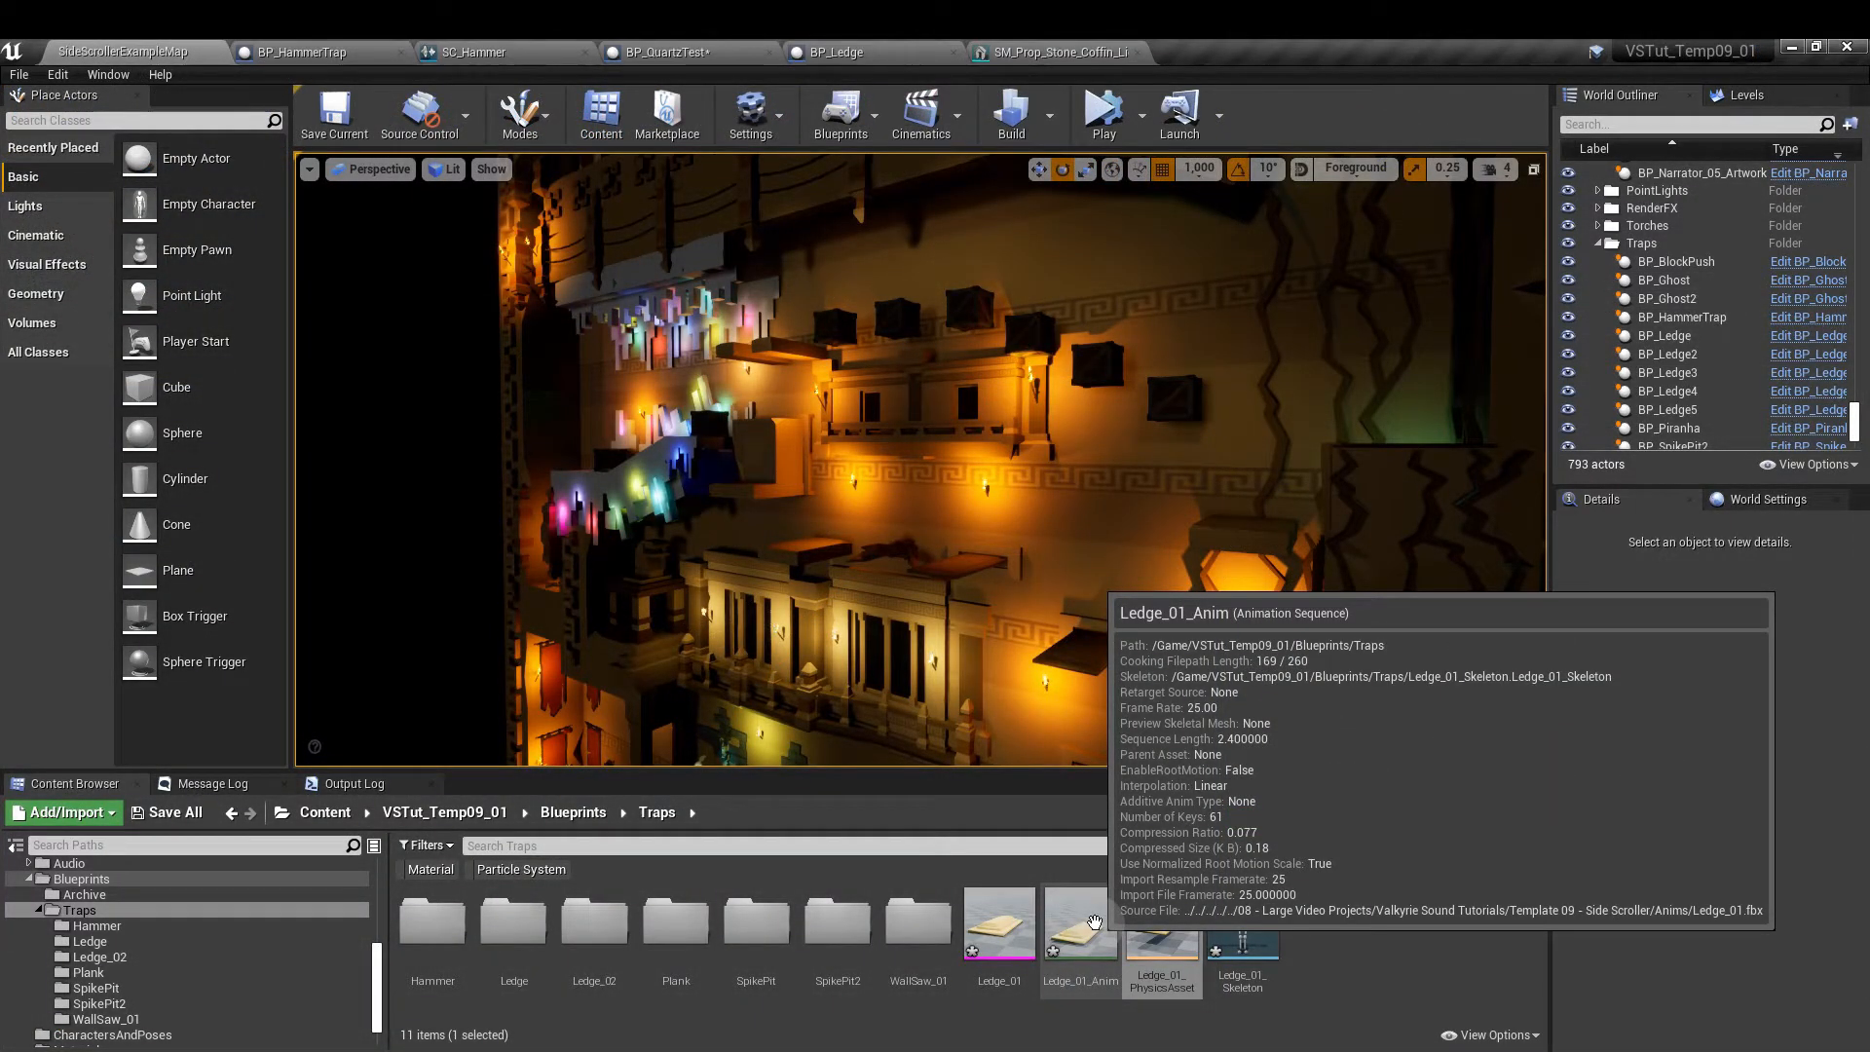
# - Open the Ledge_01_Anim animation sequence and set its Rate Scale to 0.4
pyautogui.doubleClick(1093, 922)
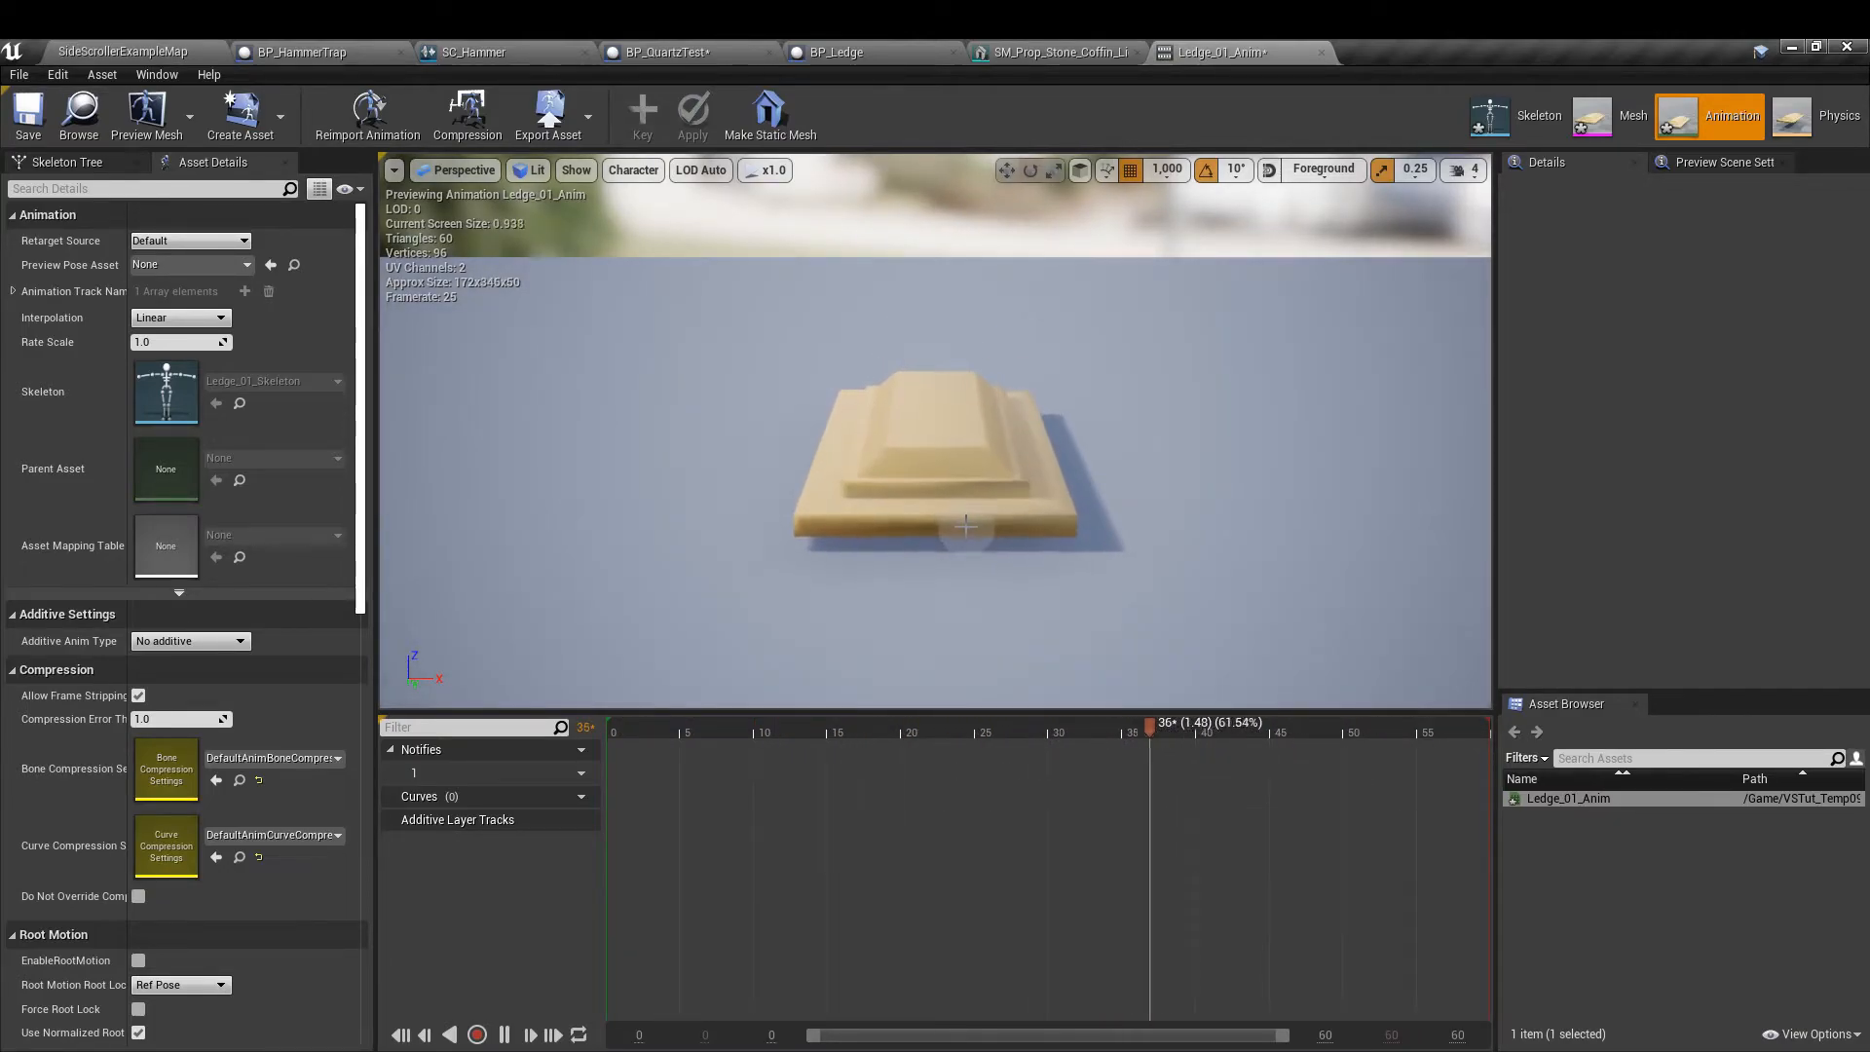
pyautogui.click(175, 341)
pyautogui.press('BackSpace')
pyautogui.press('Return')
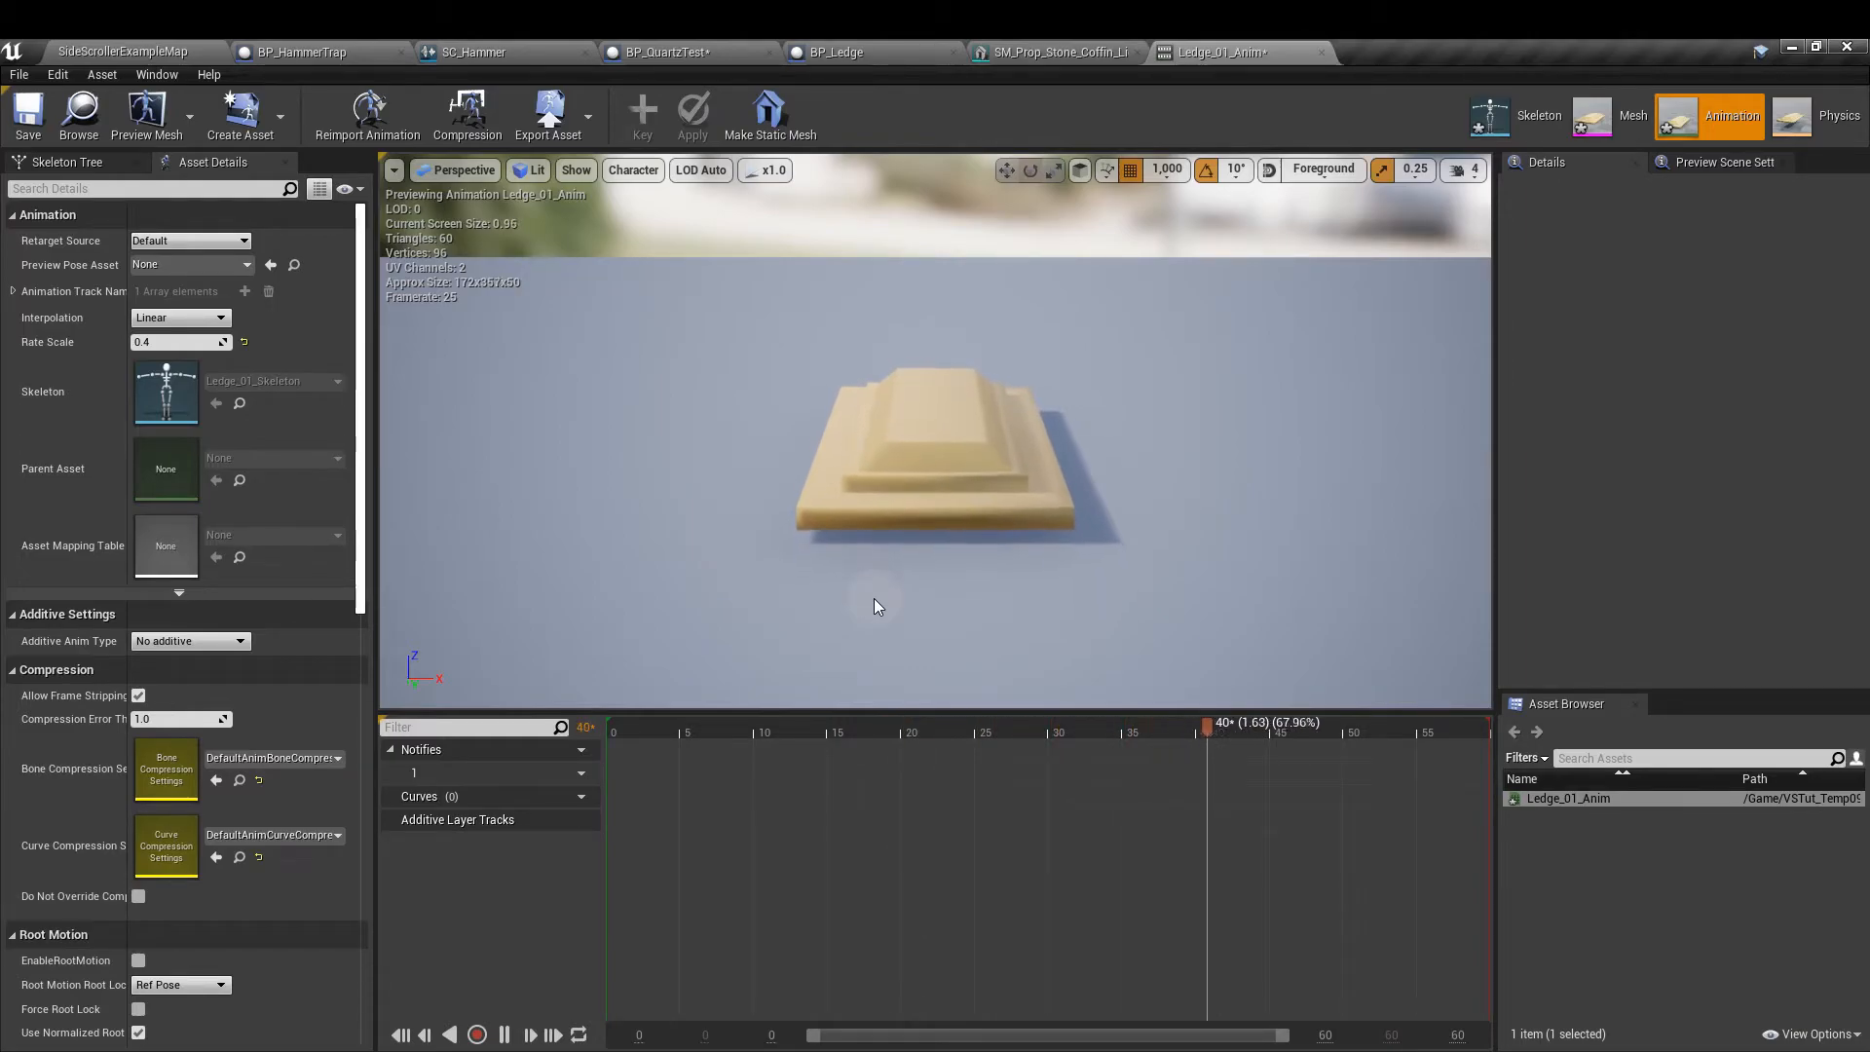
# - Return to the level, open the BP_Ledge blueprint's Event Graph and select its Ledge_01 component
pyautogui.click(170, 52)
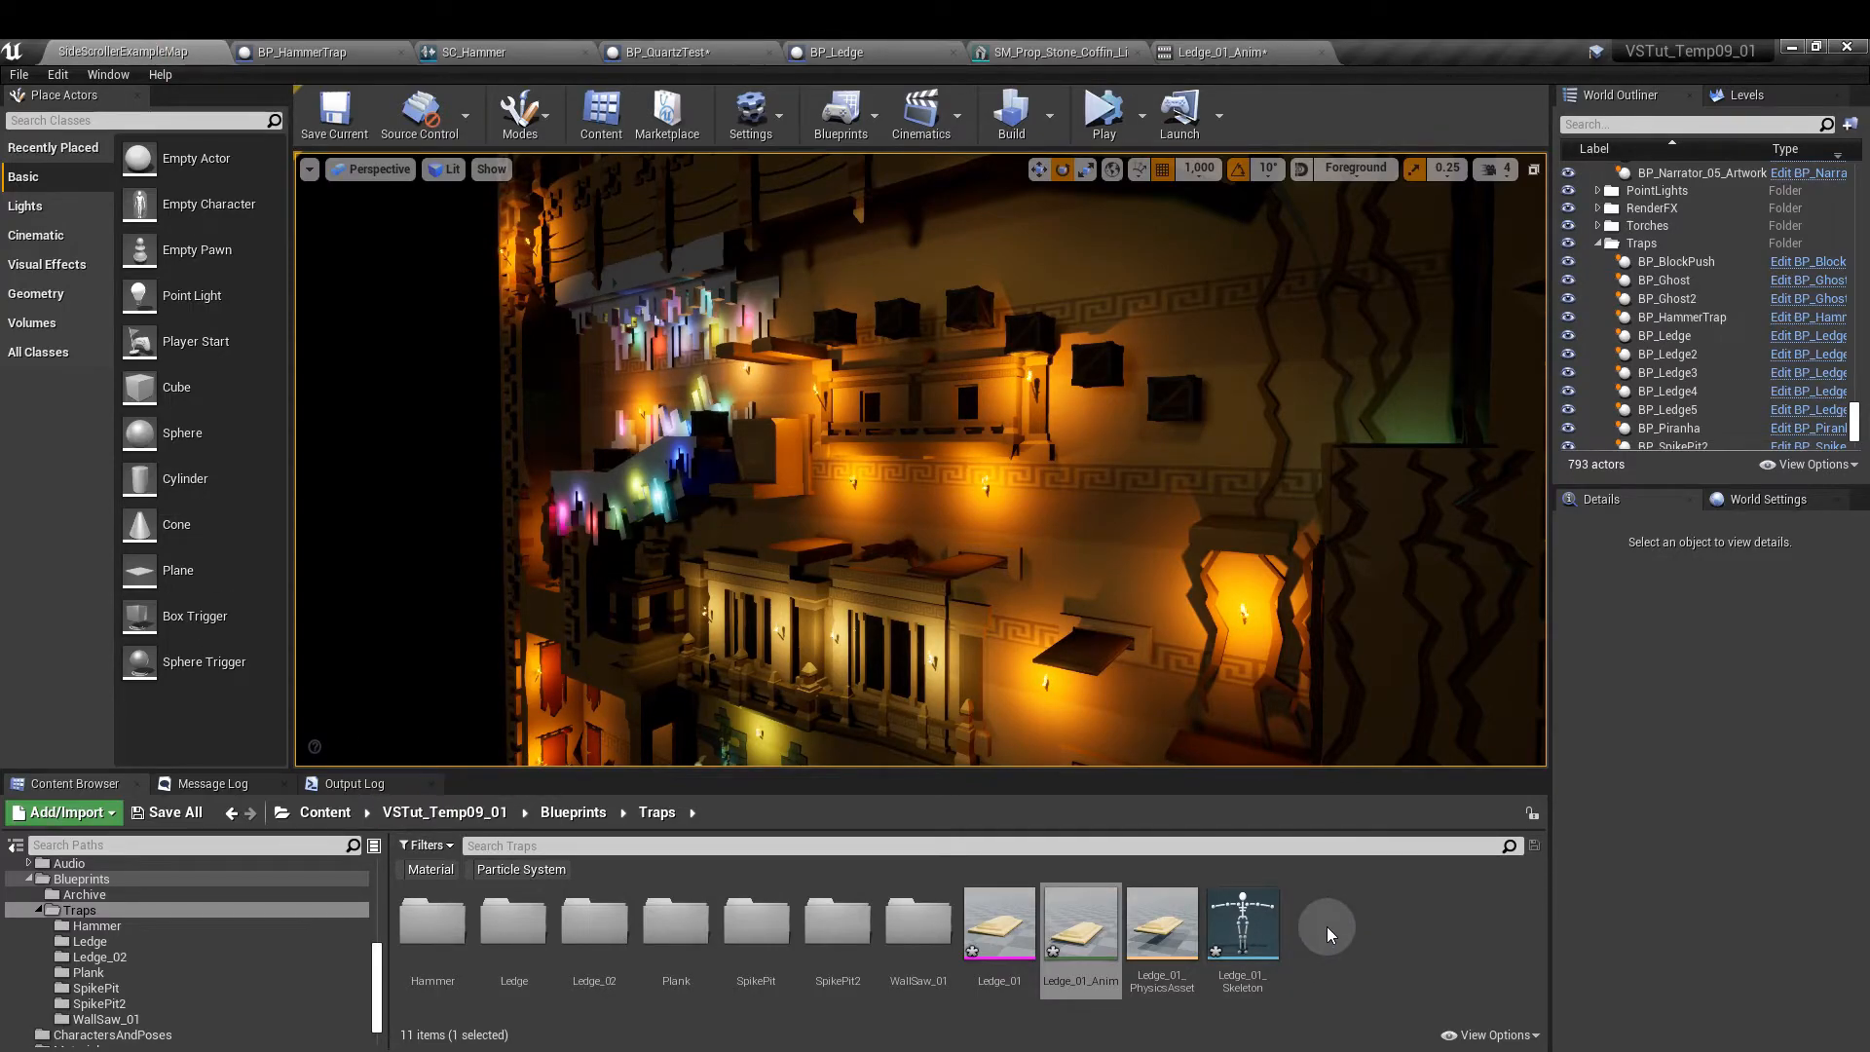
pyautogui.click(999, 930)
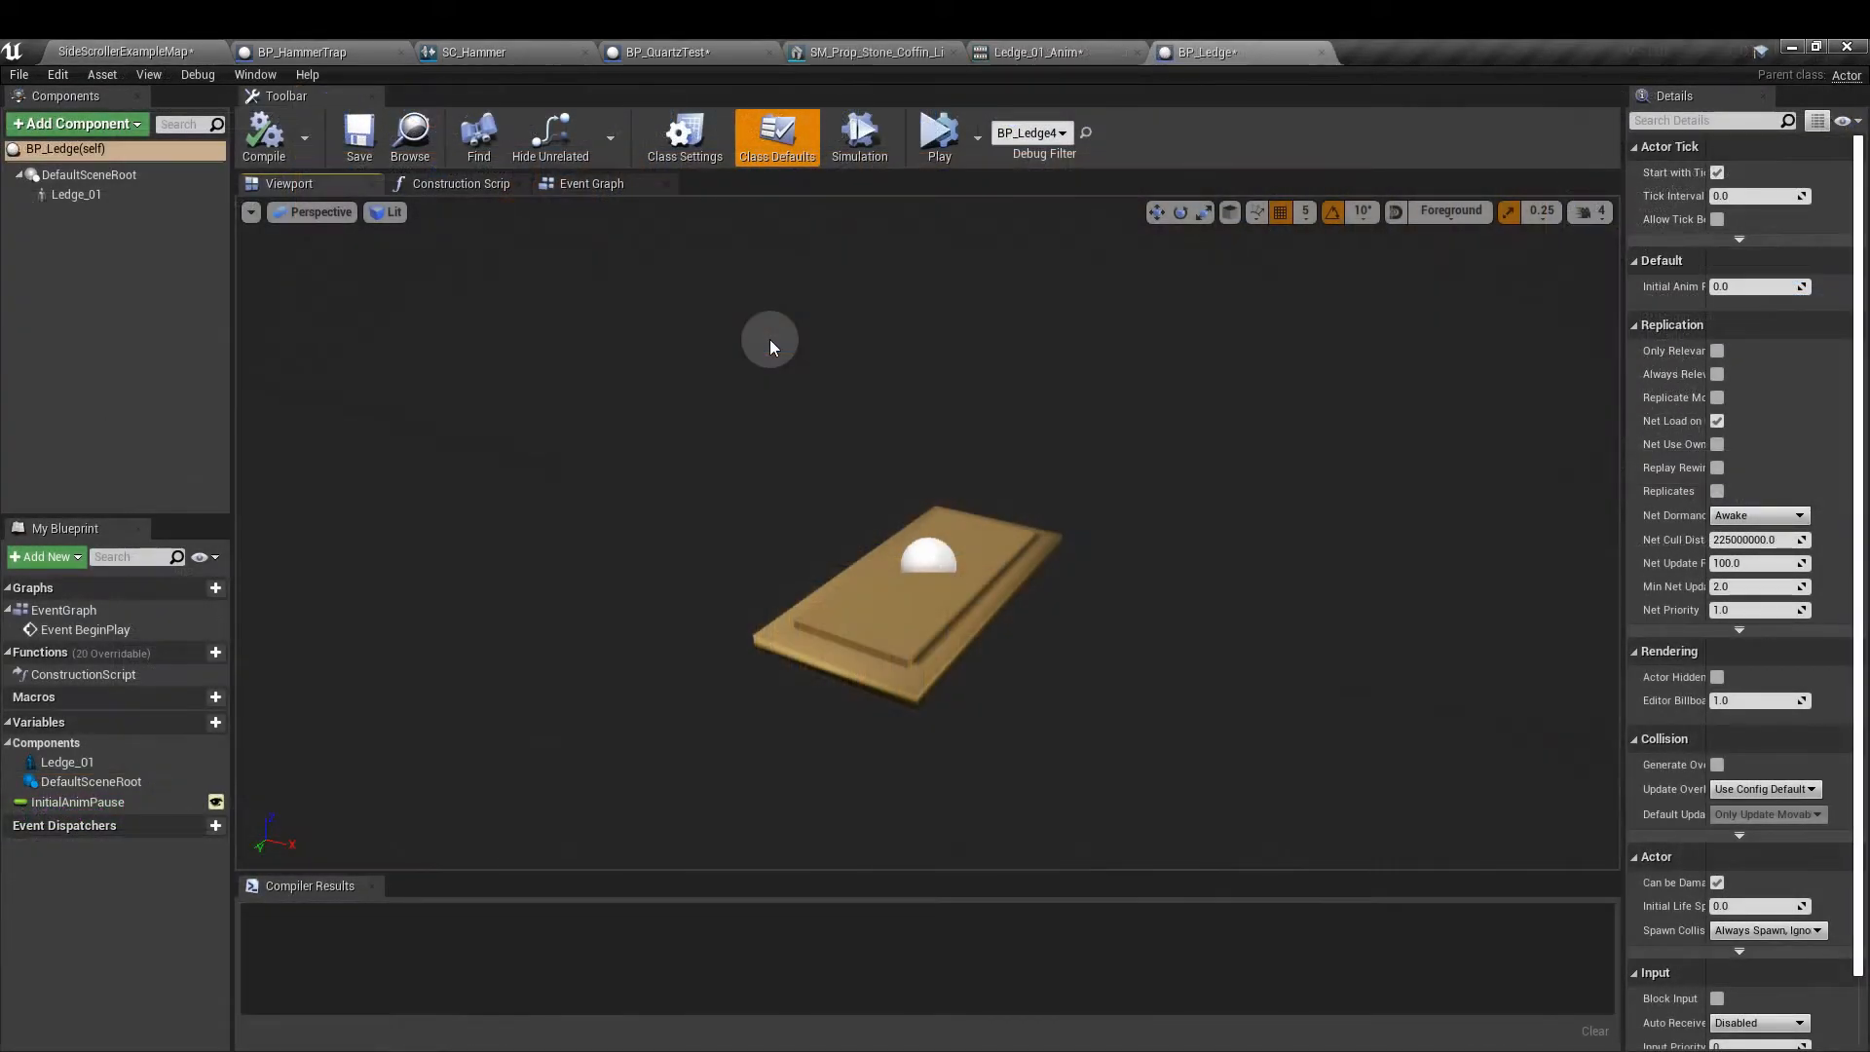
pyautogui.click(593, 184)
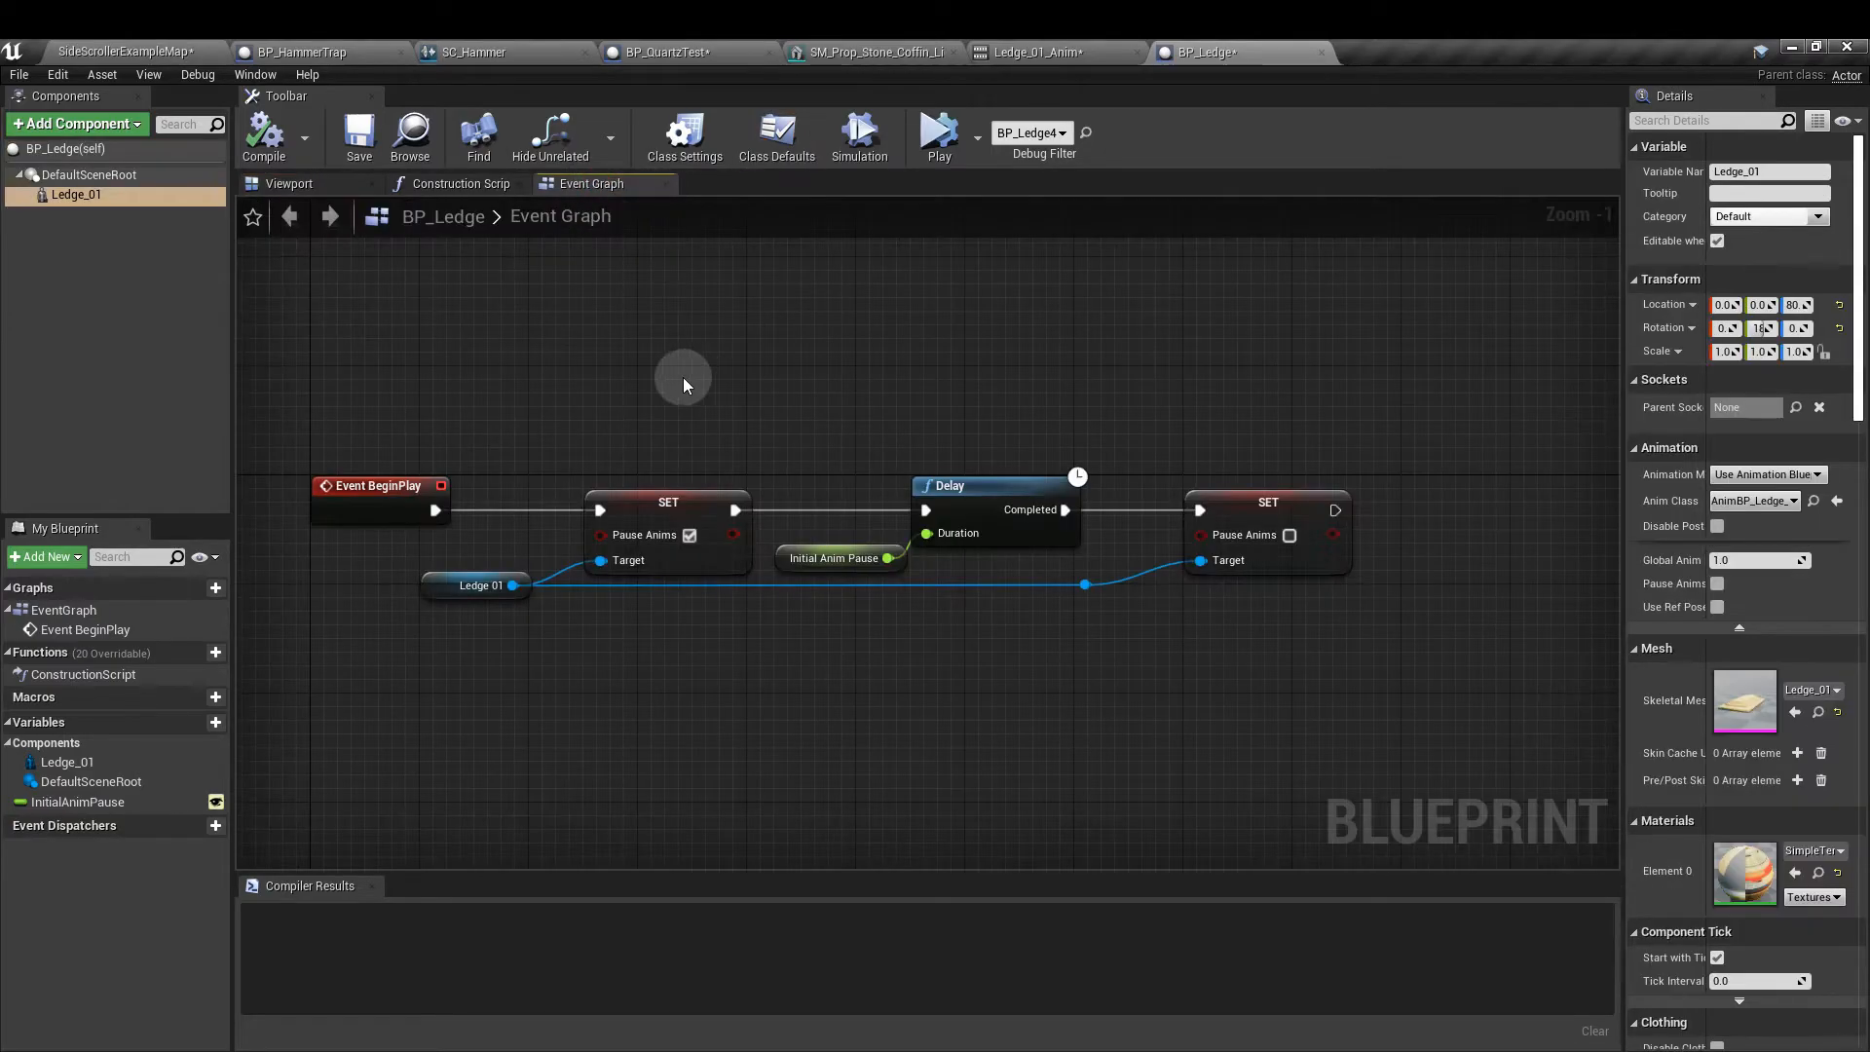
pyautogui.click(142, 196)
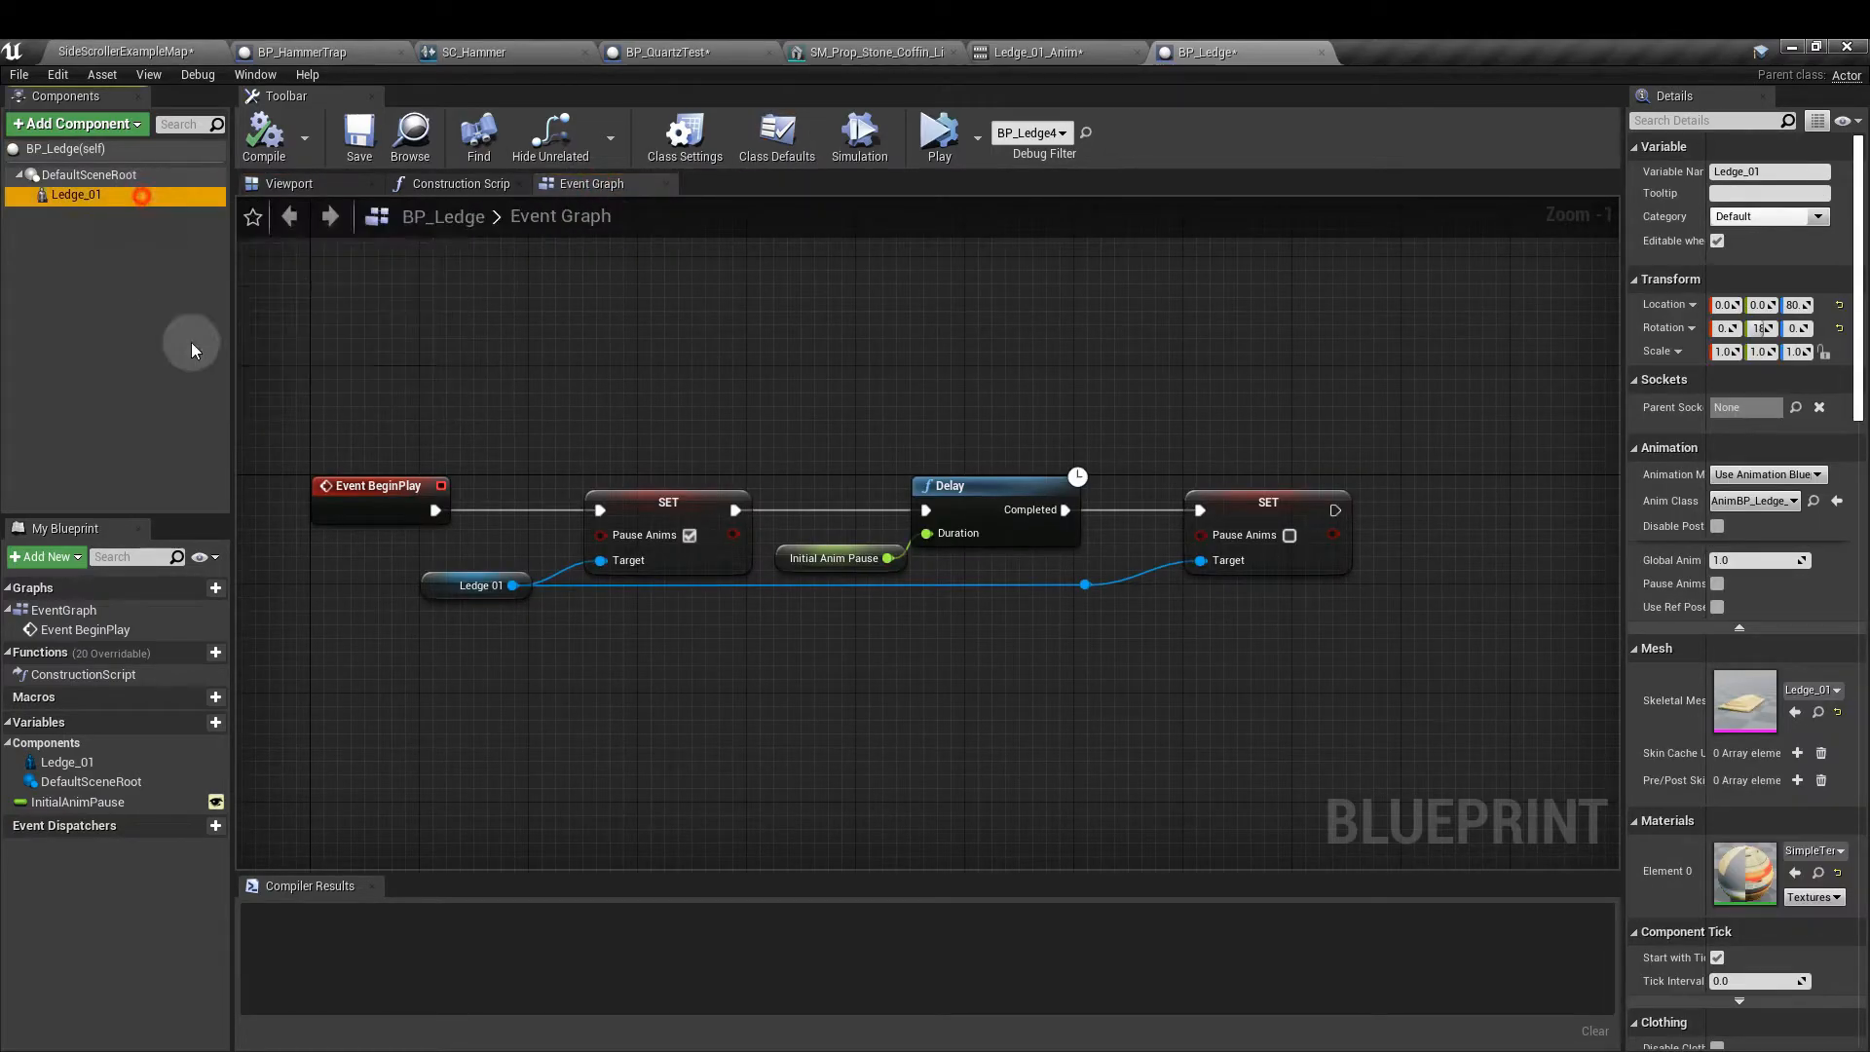
# - Try adding a Set Pause Anims node from a new Ledge_01 reference, and delete both nodes again
pyautogui.moveTo(404, 728); pyautogui.dragTo(635, 716)
pyautogui.write('pause')
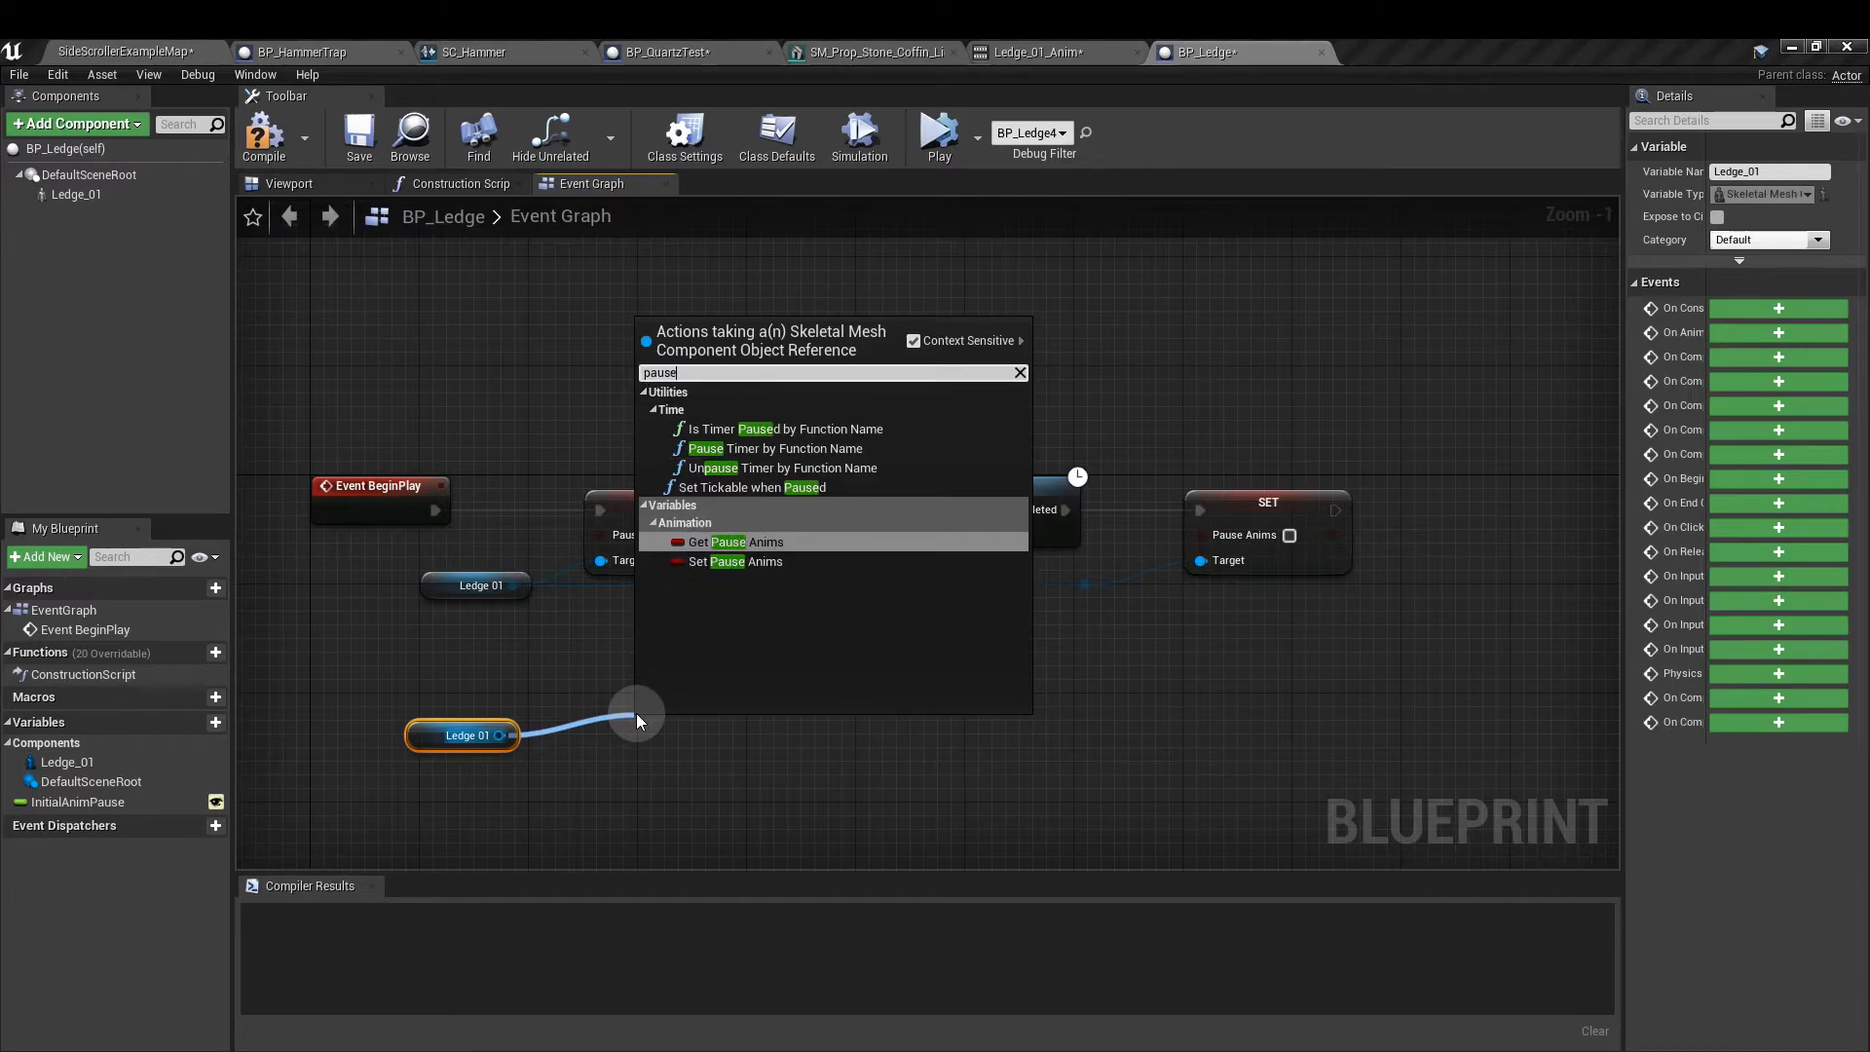
pyautogui.click(754, 565)
pyautogui.moveTo(414, 681); pyautogui.dragTo(788, 796)
pyautogui.press('Delete')
# - Examine how Event BeginPlay pauses Ledge_01's animation, waits for the Initial Anim Pause delay, and unpauses it
pyautogui.click(669, 511)
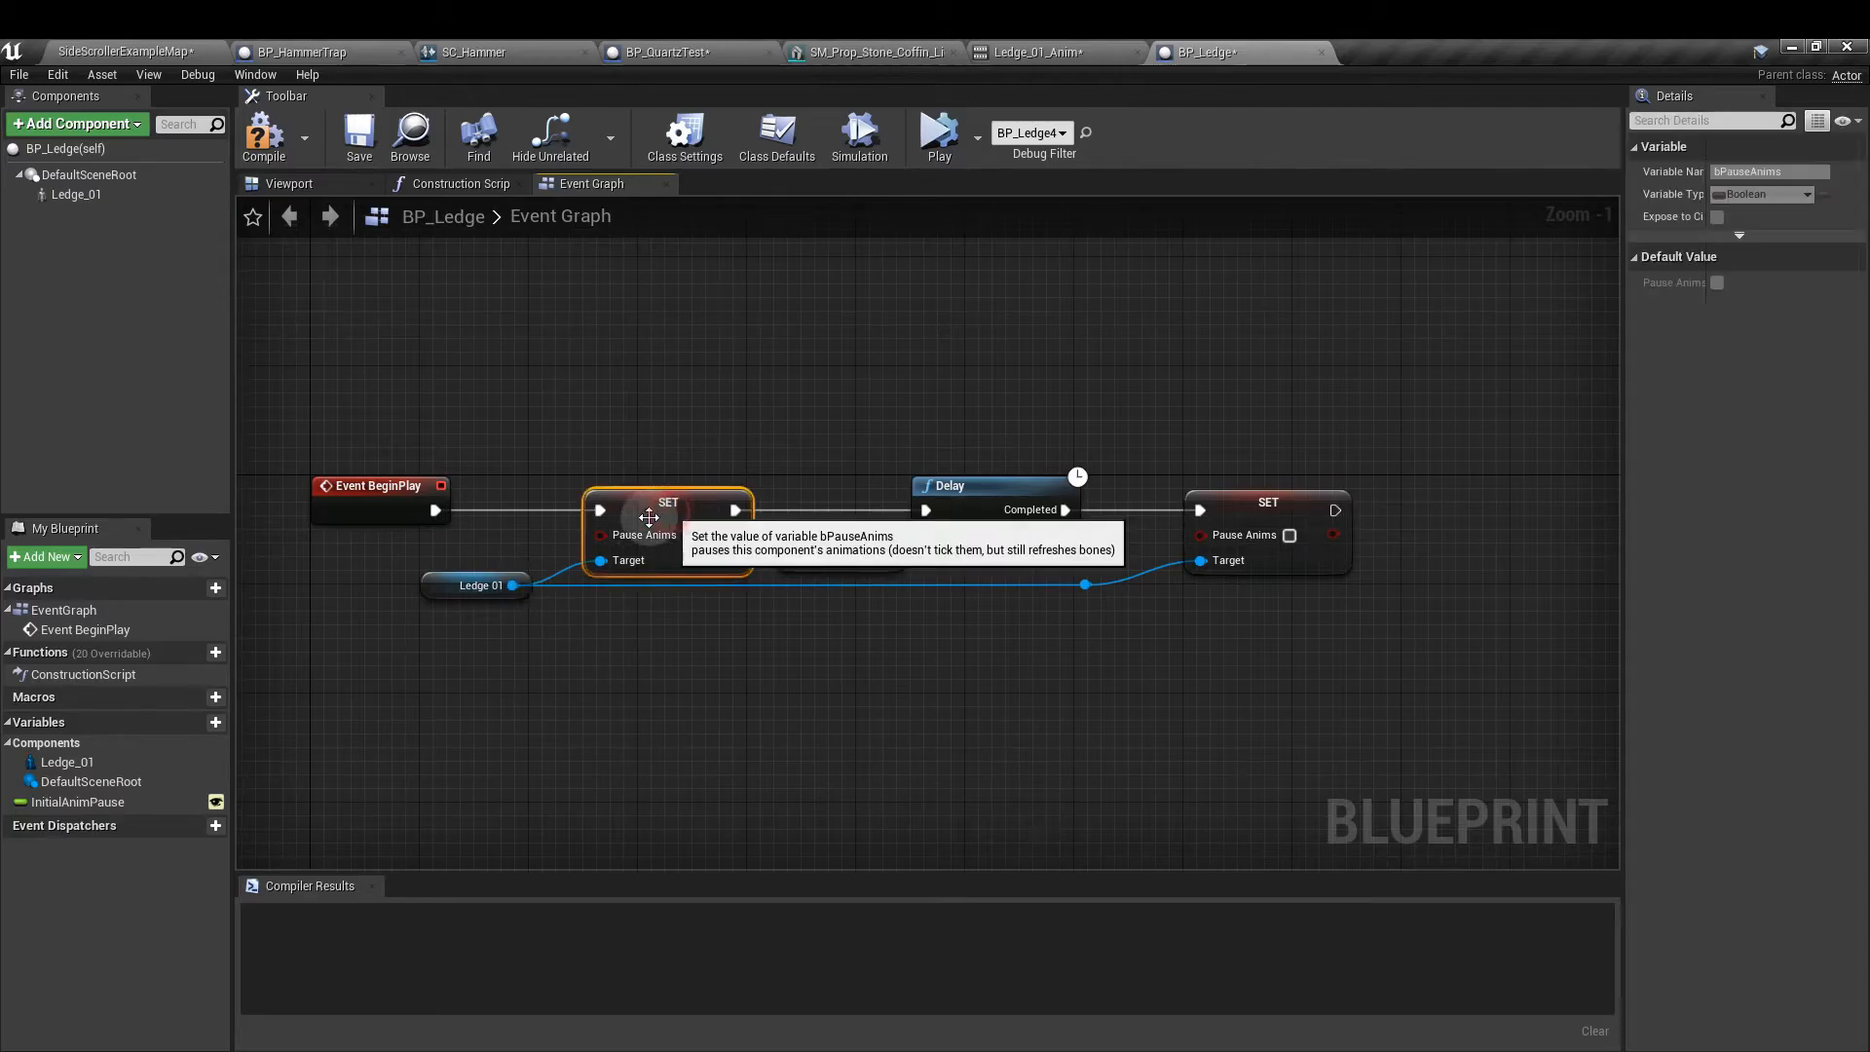
pyautogui.click(366, 504)
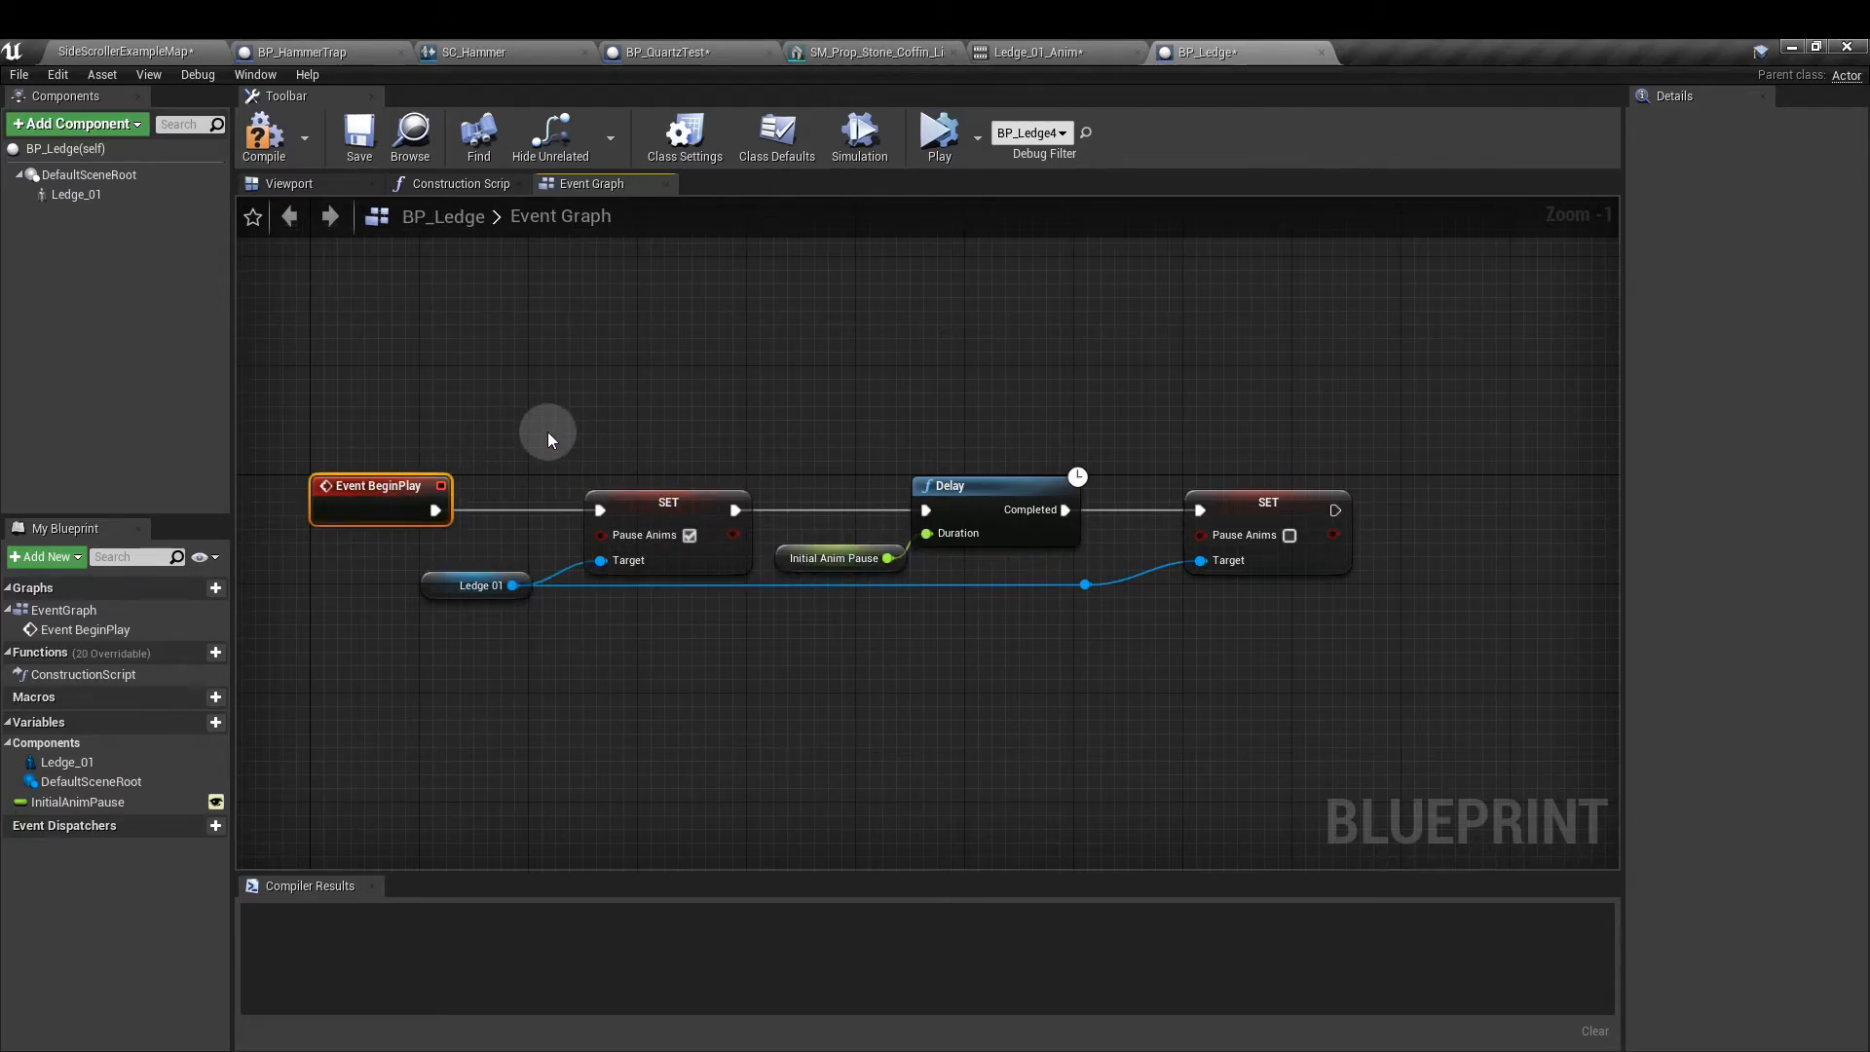
pyautogui.click(690, 535)
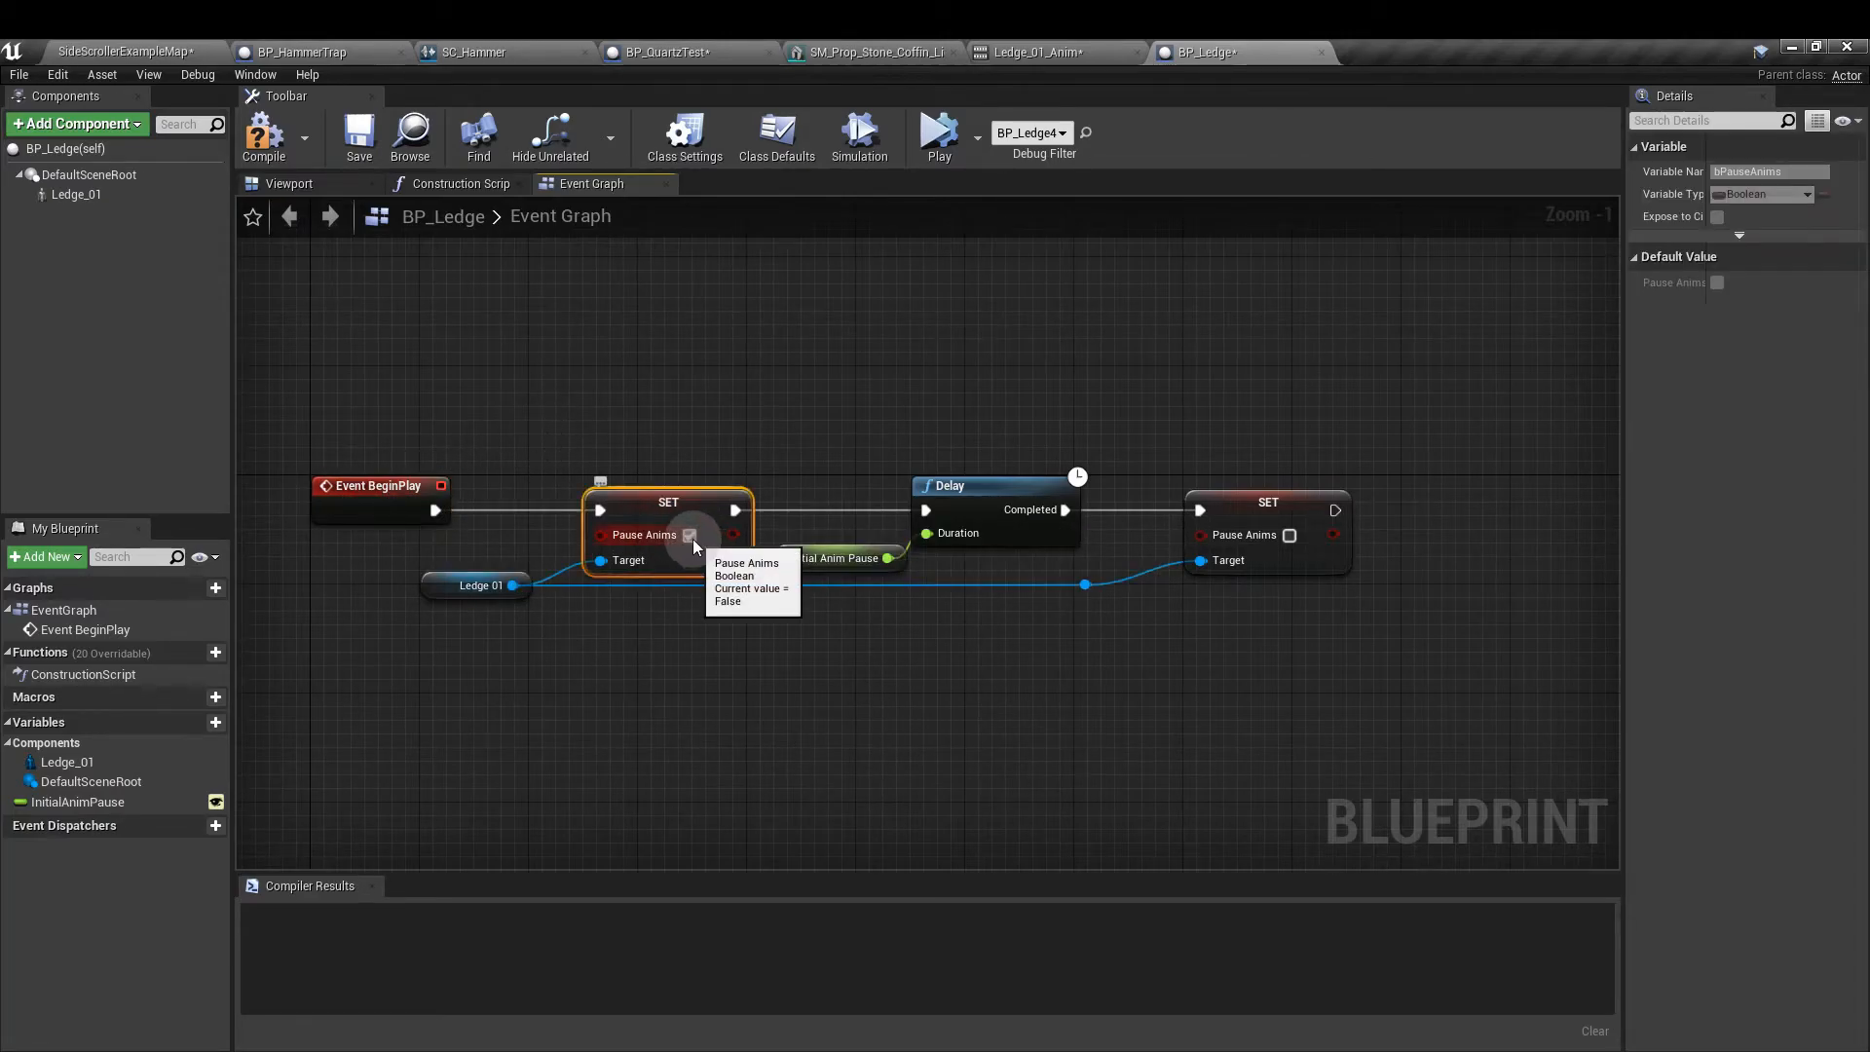
pyautogui.click(690, 535)
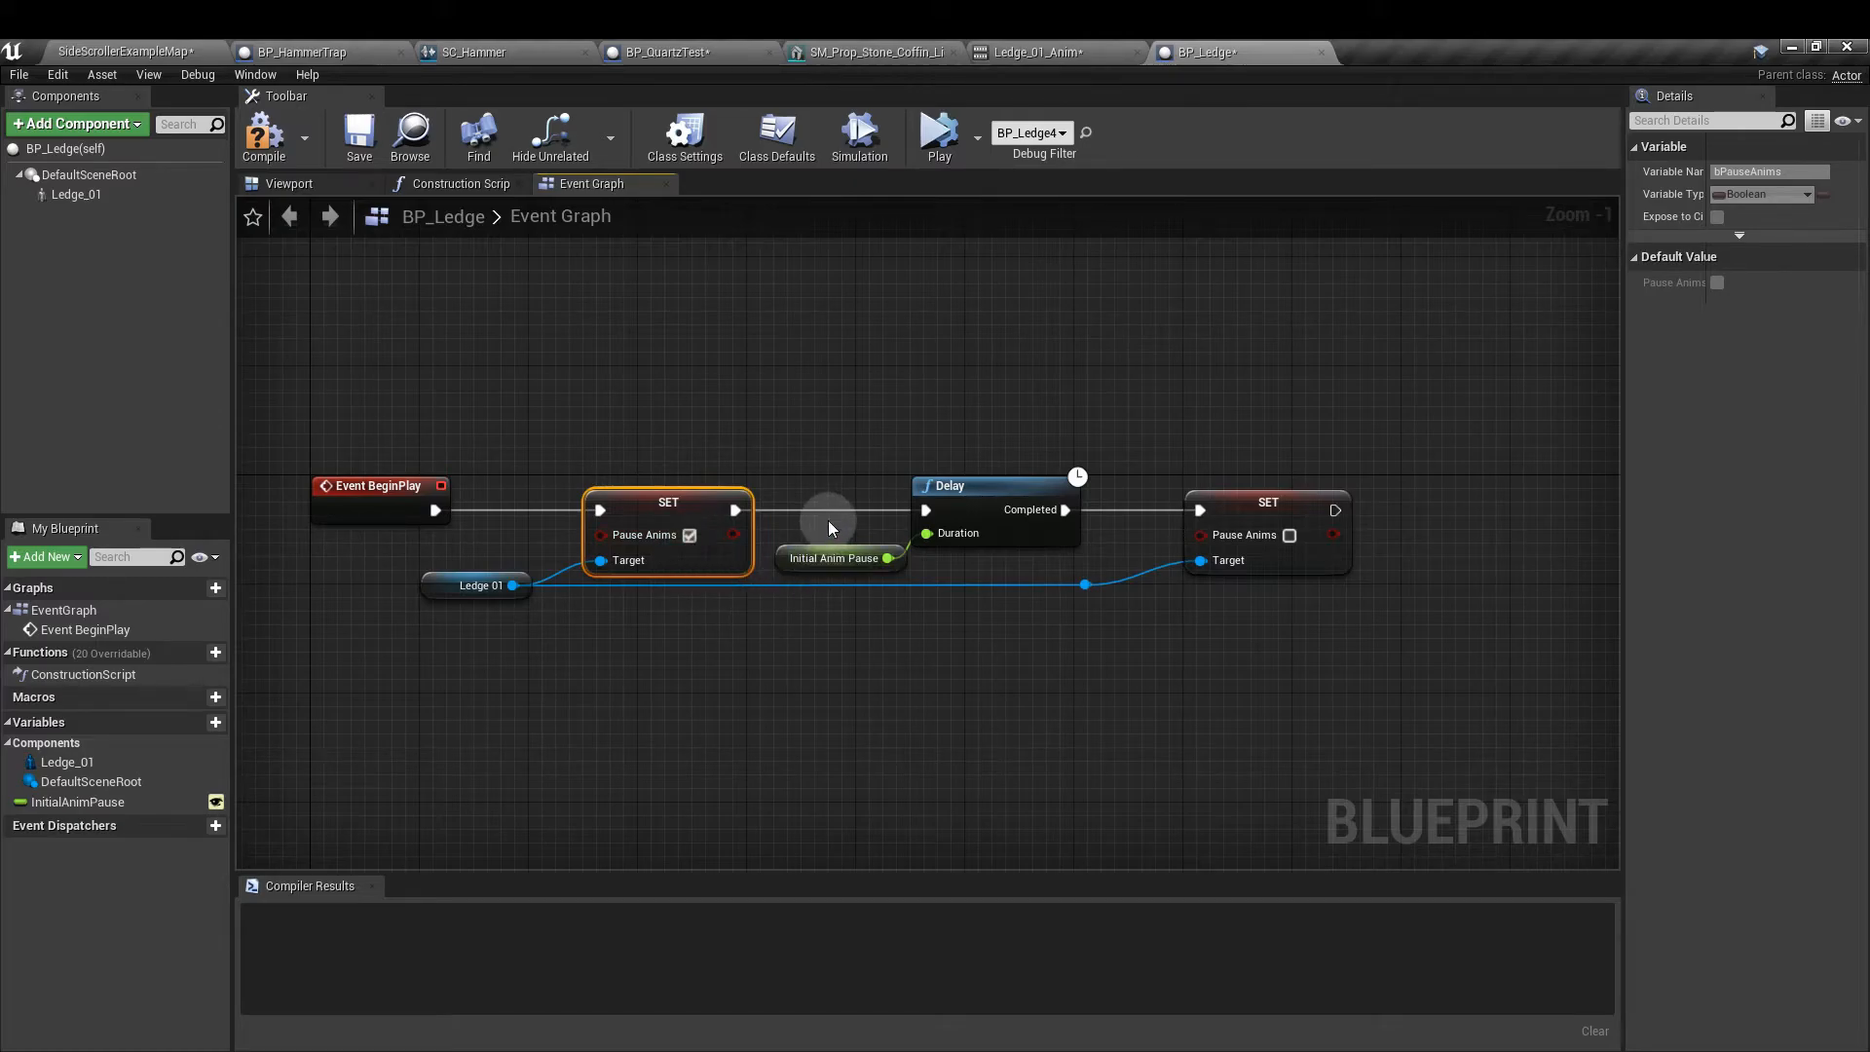
pyautogui.click(969, 502)
pyautogui.moveTo(812, 471); pyautogui.dragTo(861, 687)
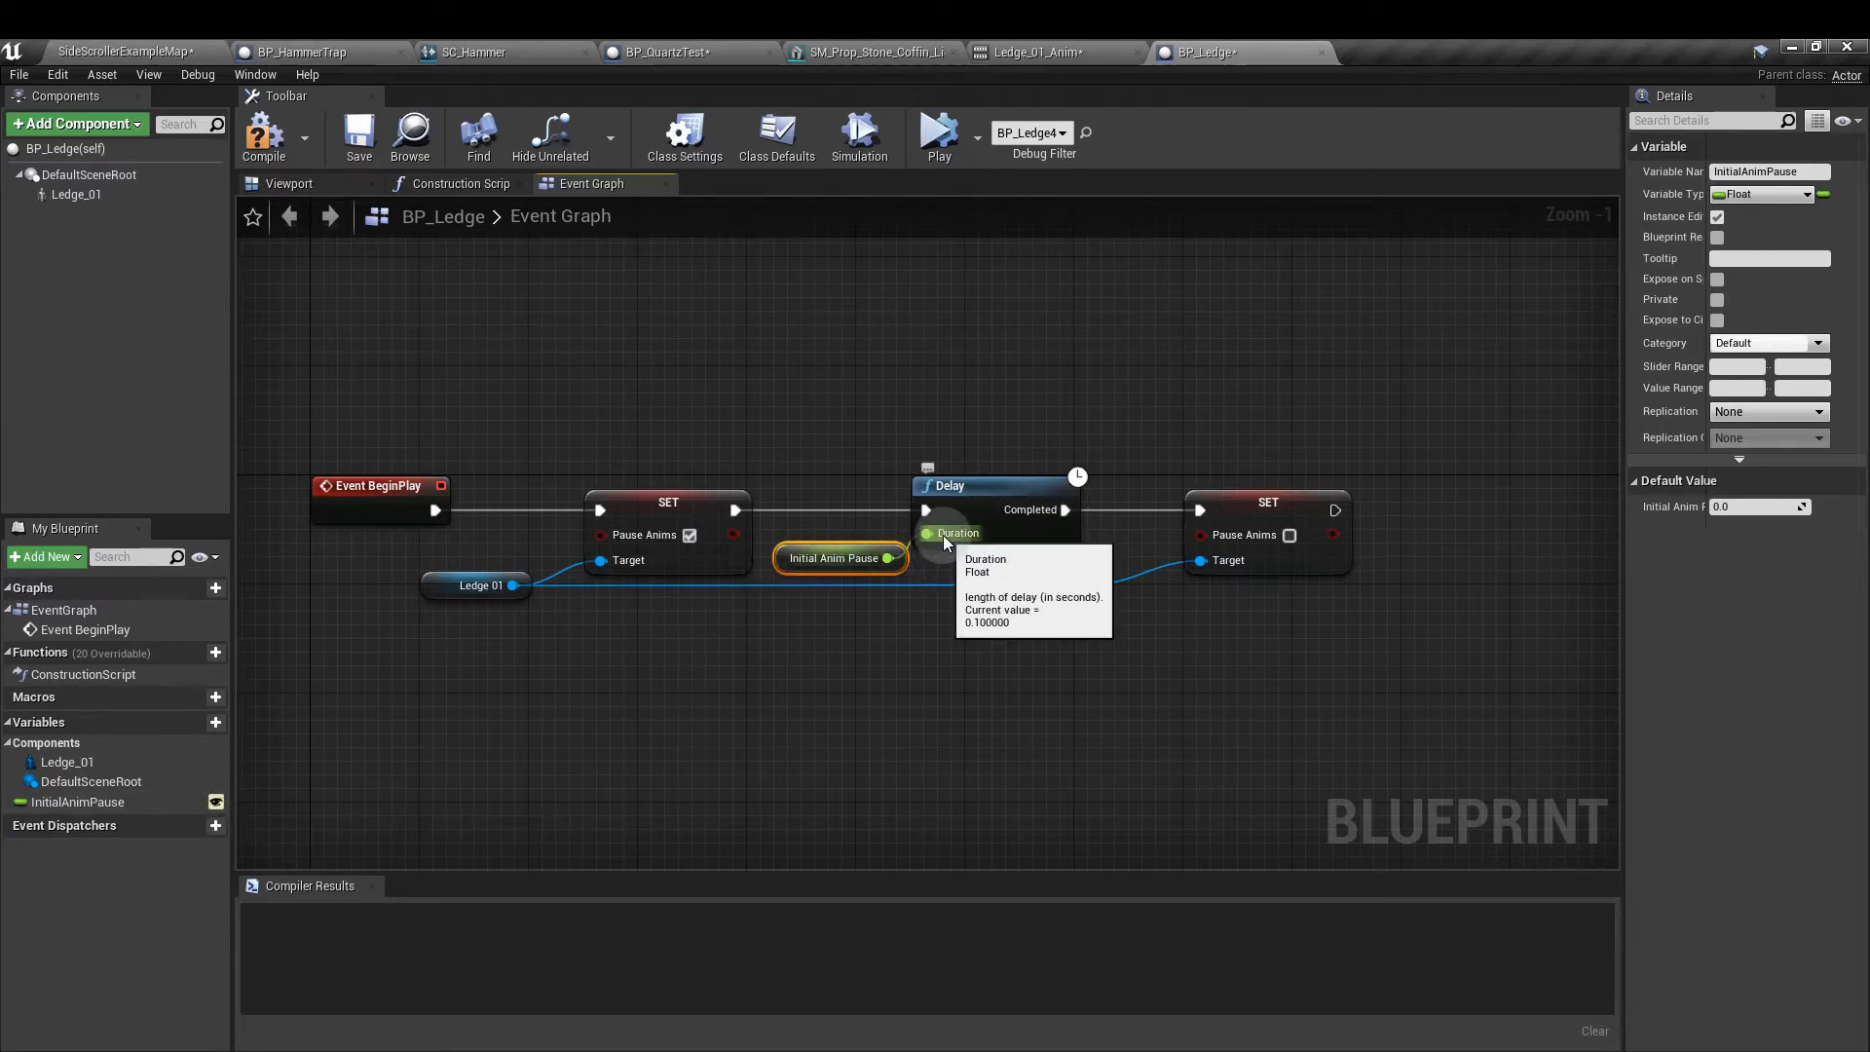
pyautogui.click(1003, 544)
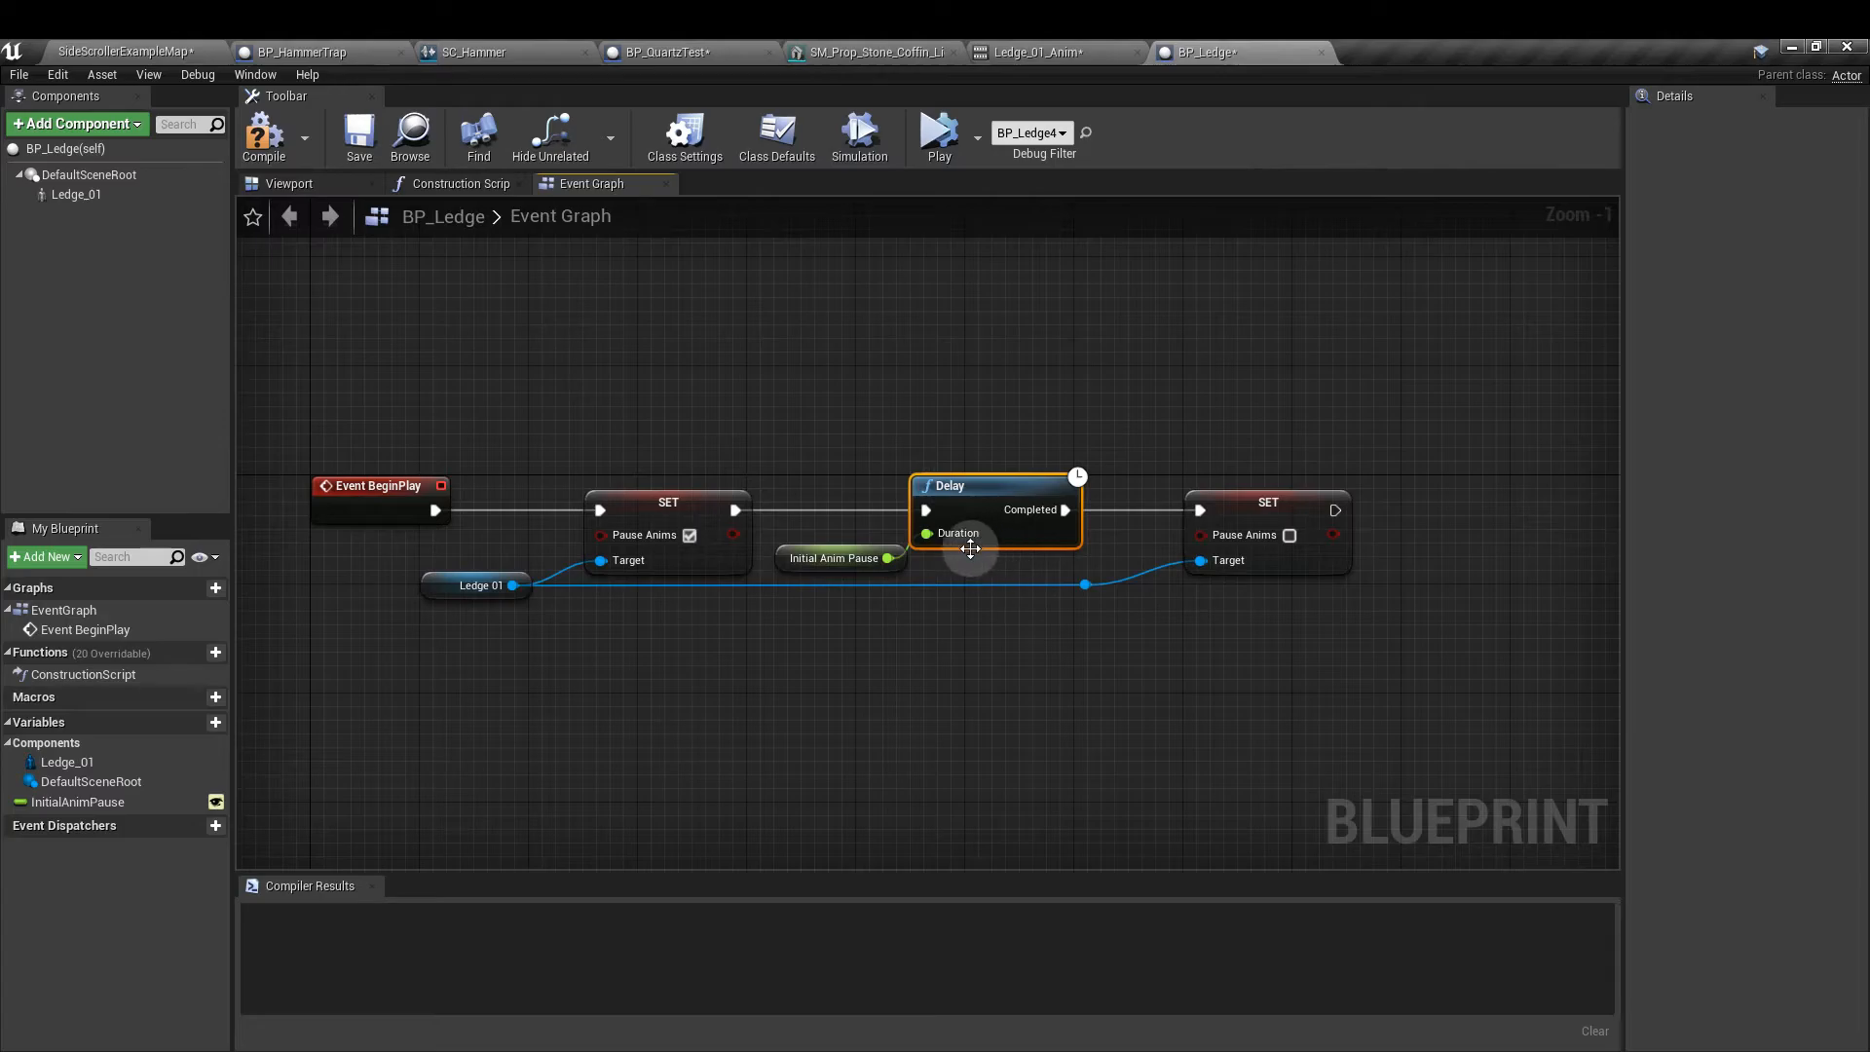
pyautogui.click(440, 587)
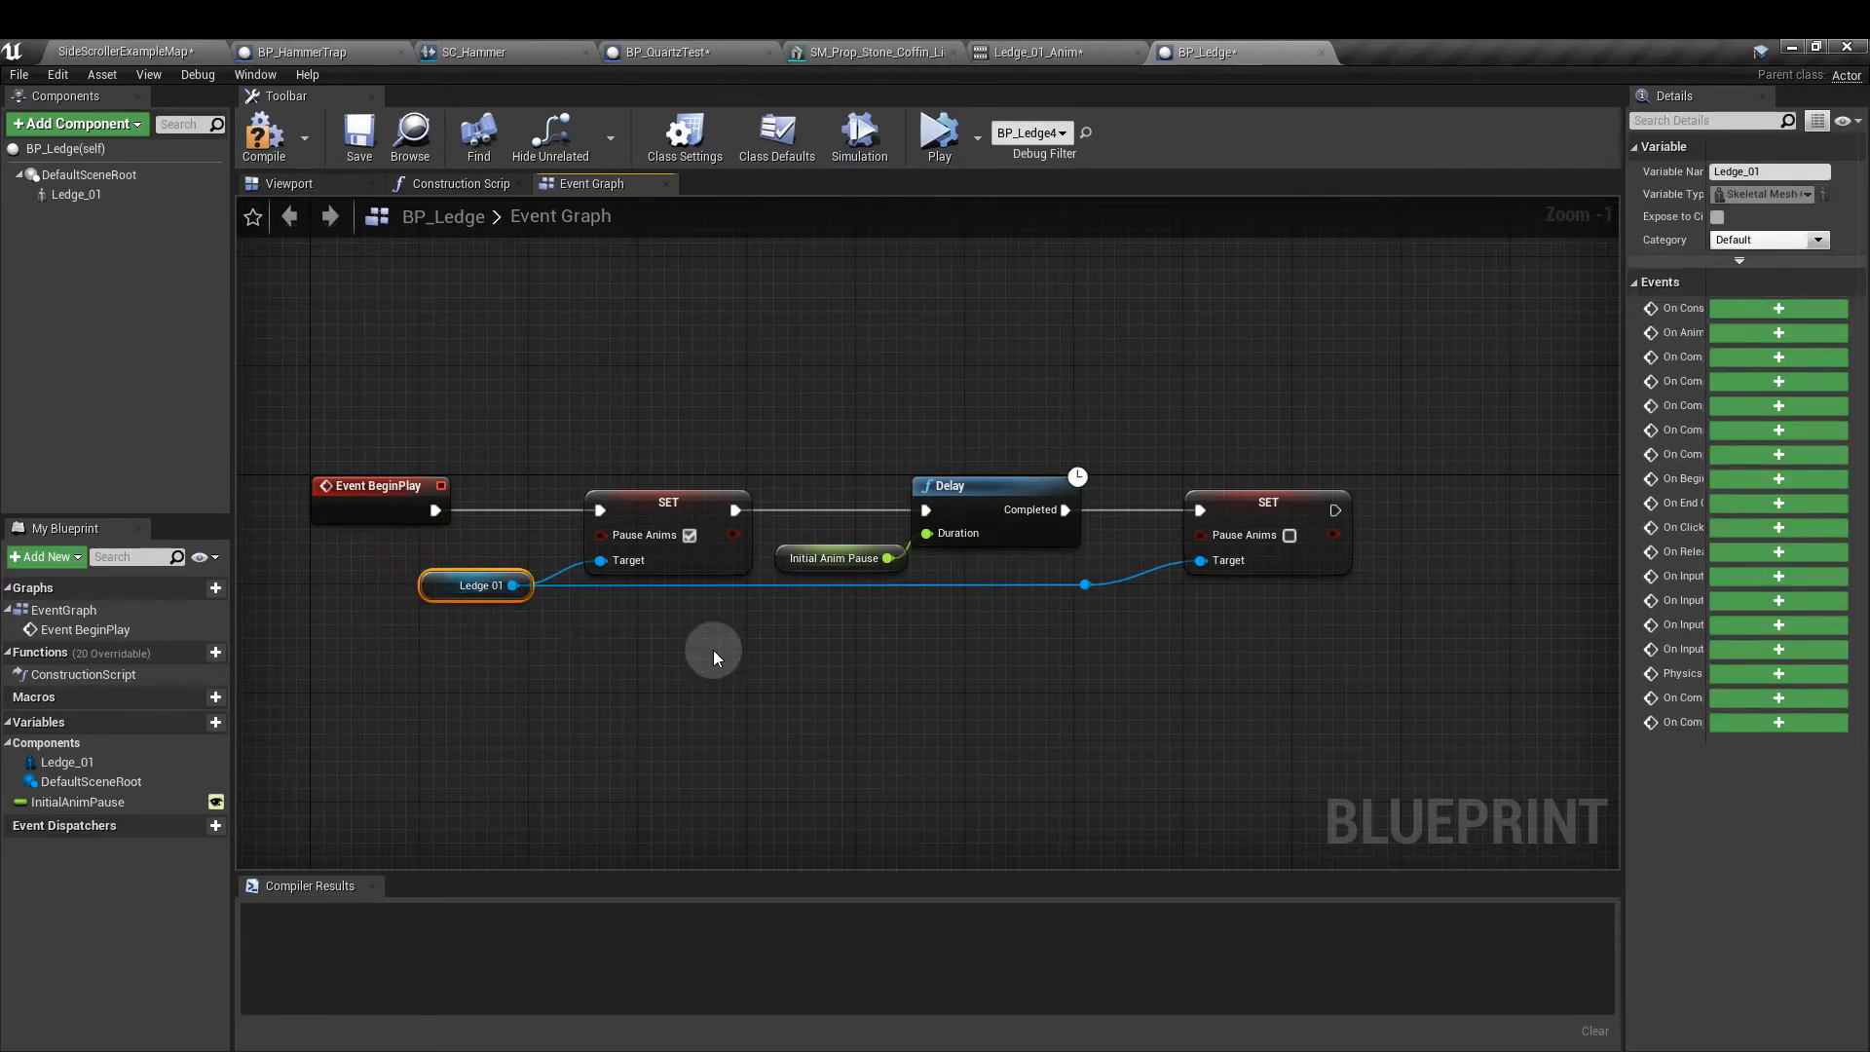
pyautogui.click(1271, 499)
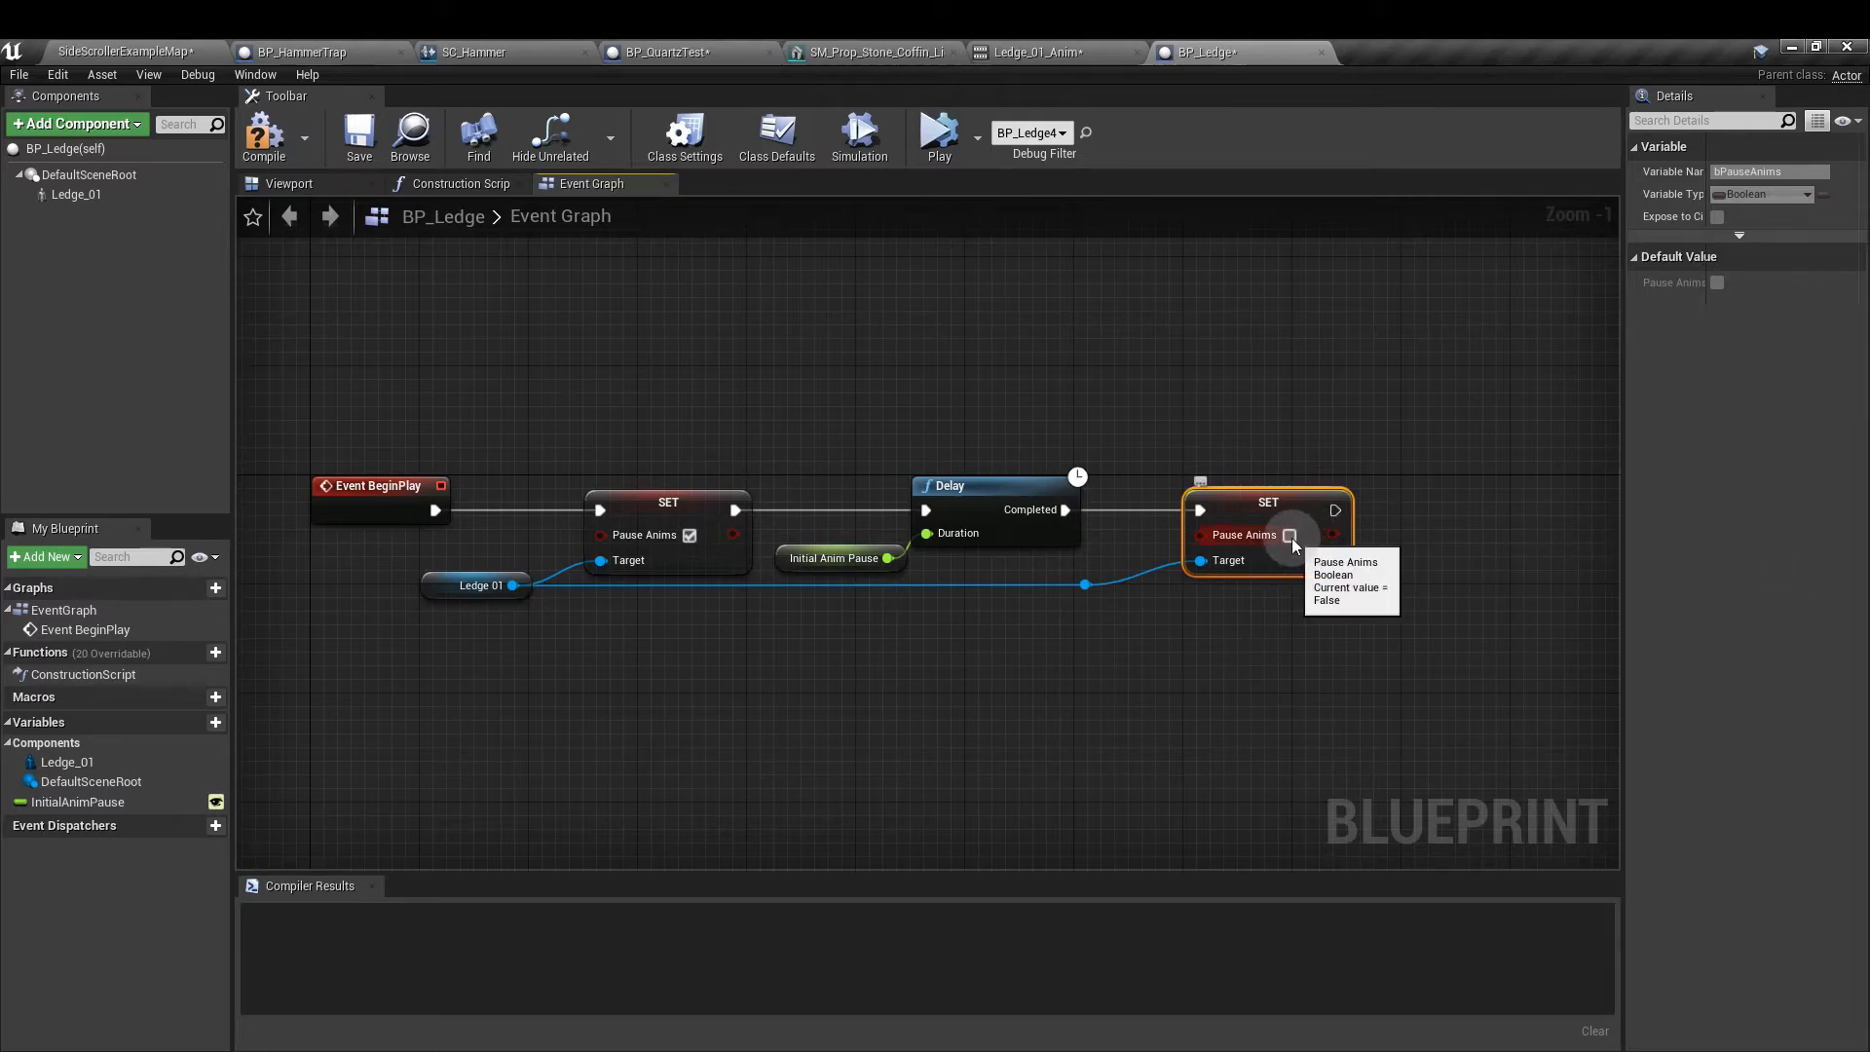
pyautogui.click(833, 557)
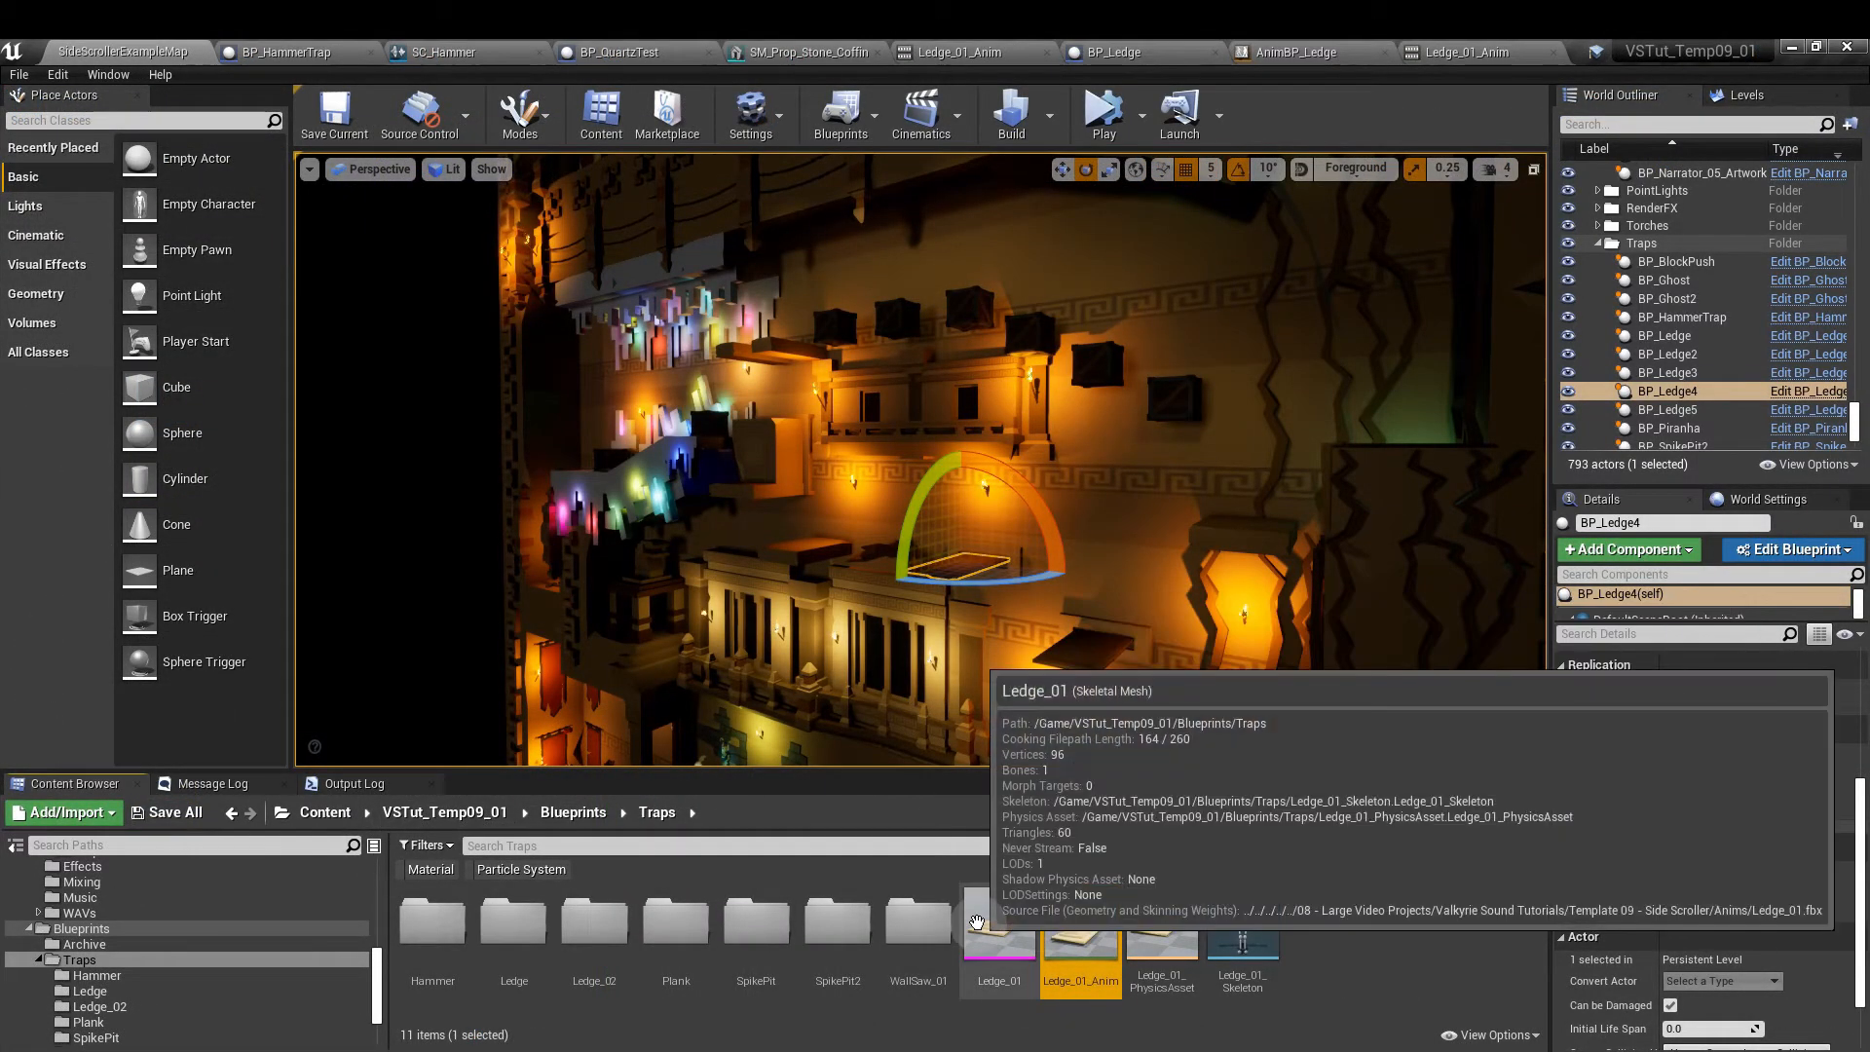
# - Bring up the asset actions for the Ledge_01 skeletal mesh and open the AnimBP_Ledge animation blueprint's Event Graph
pyautogui.rightClick(988, 921)
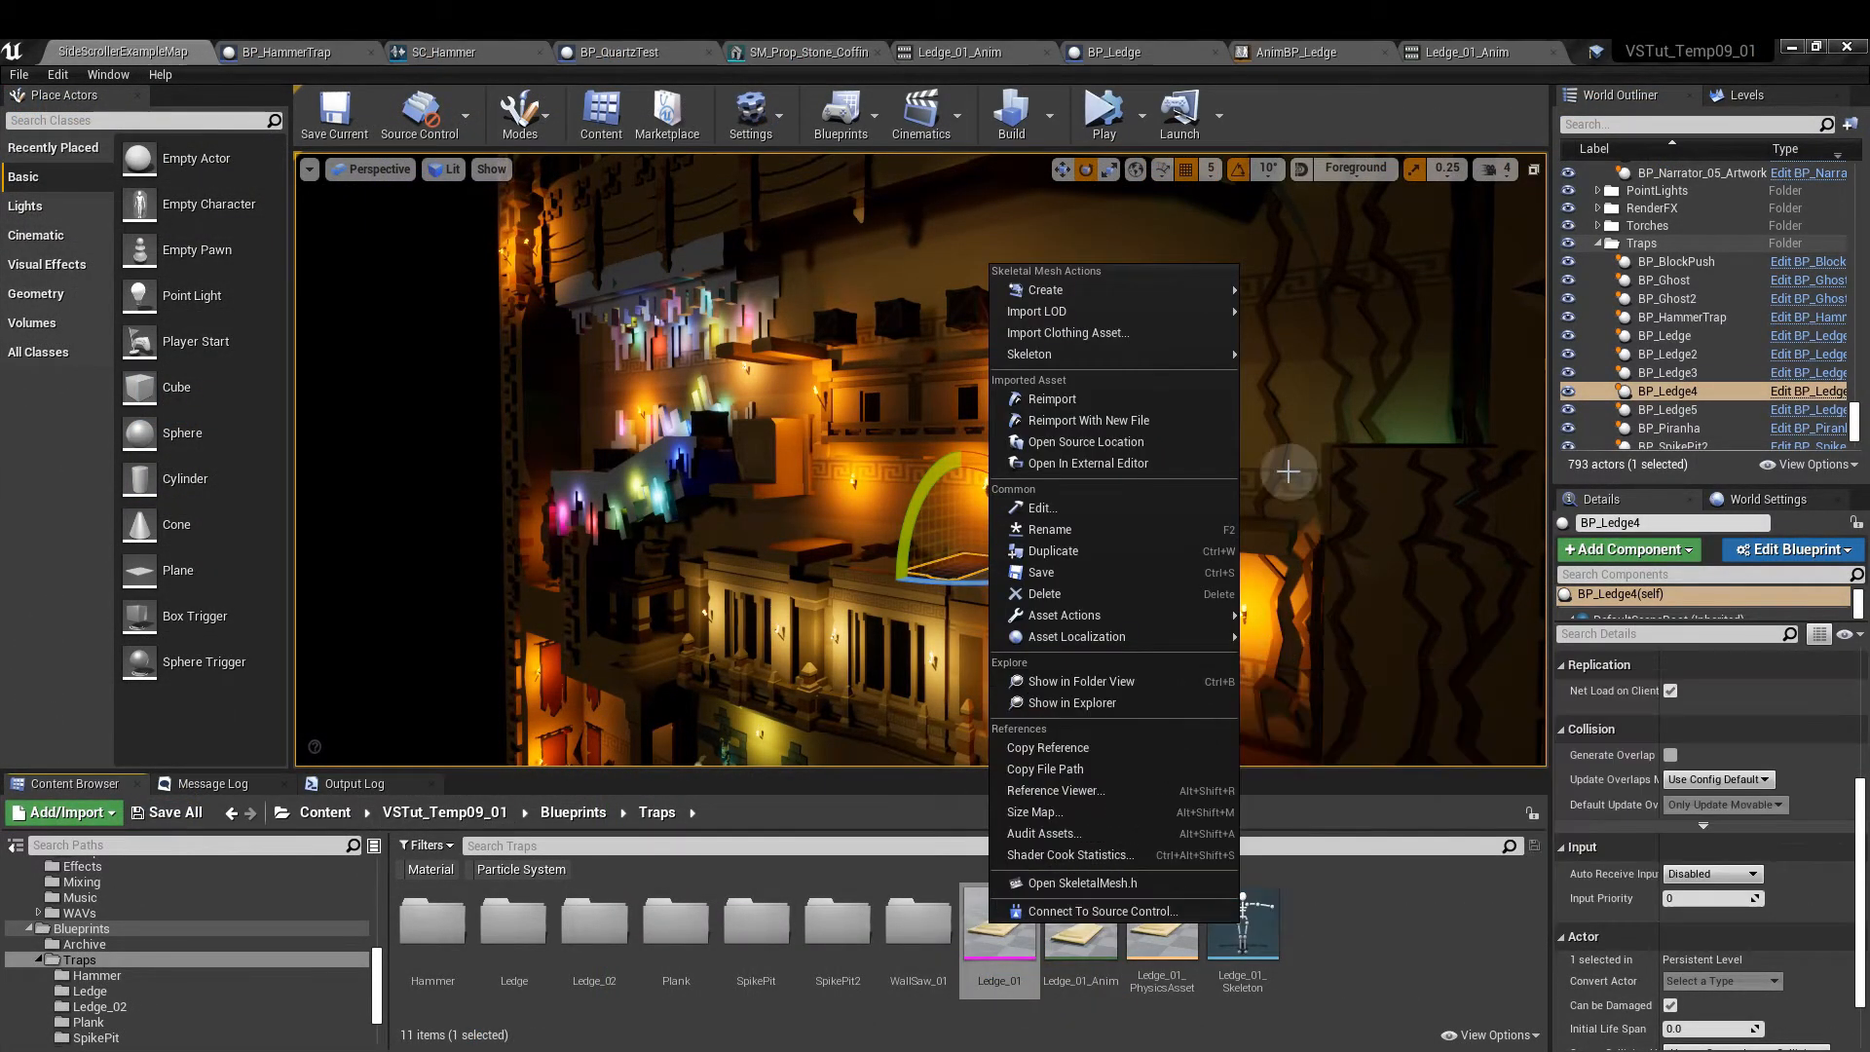
pyautogui.moveTo(1165, 301)
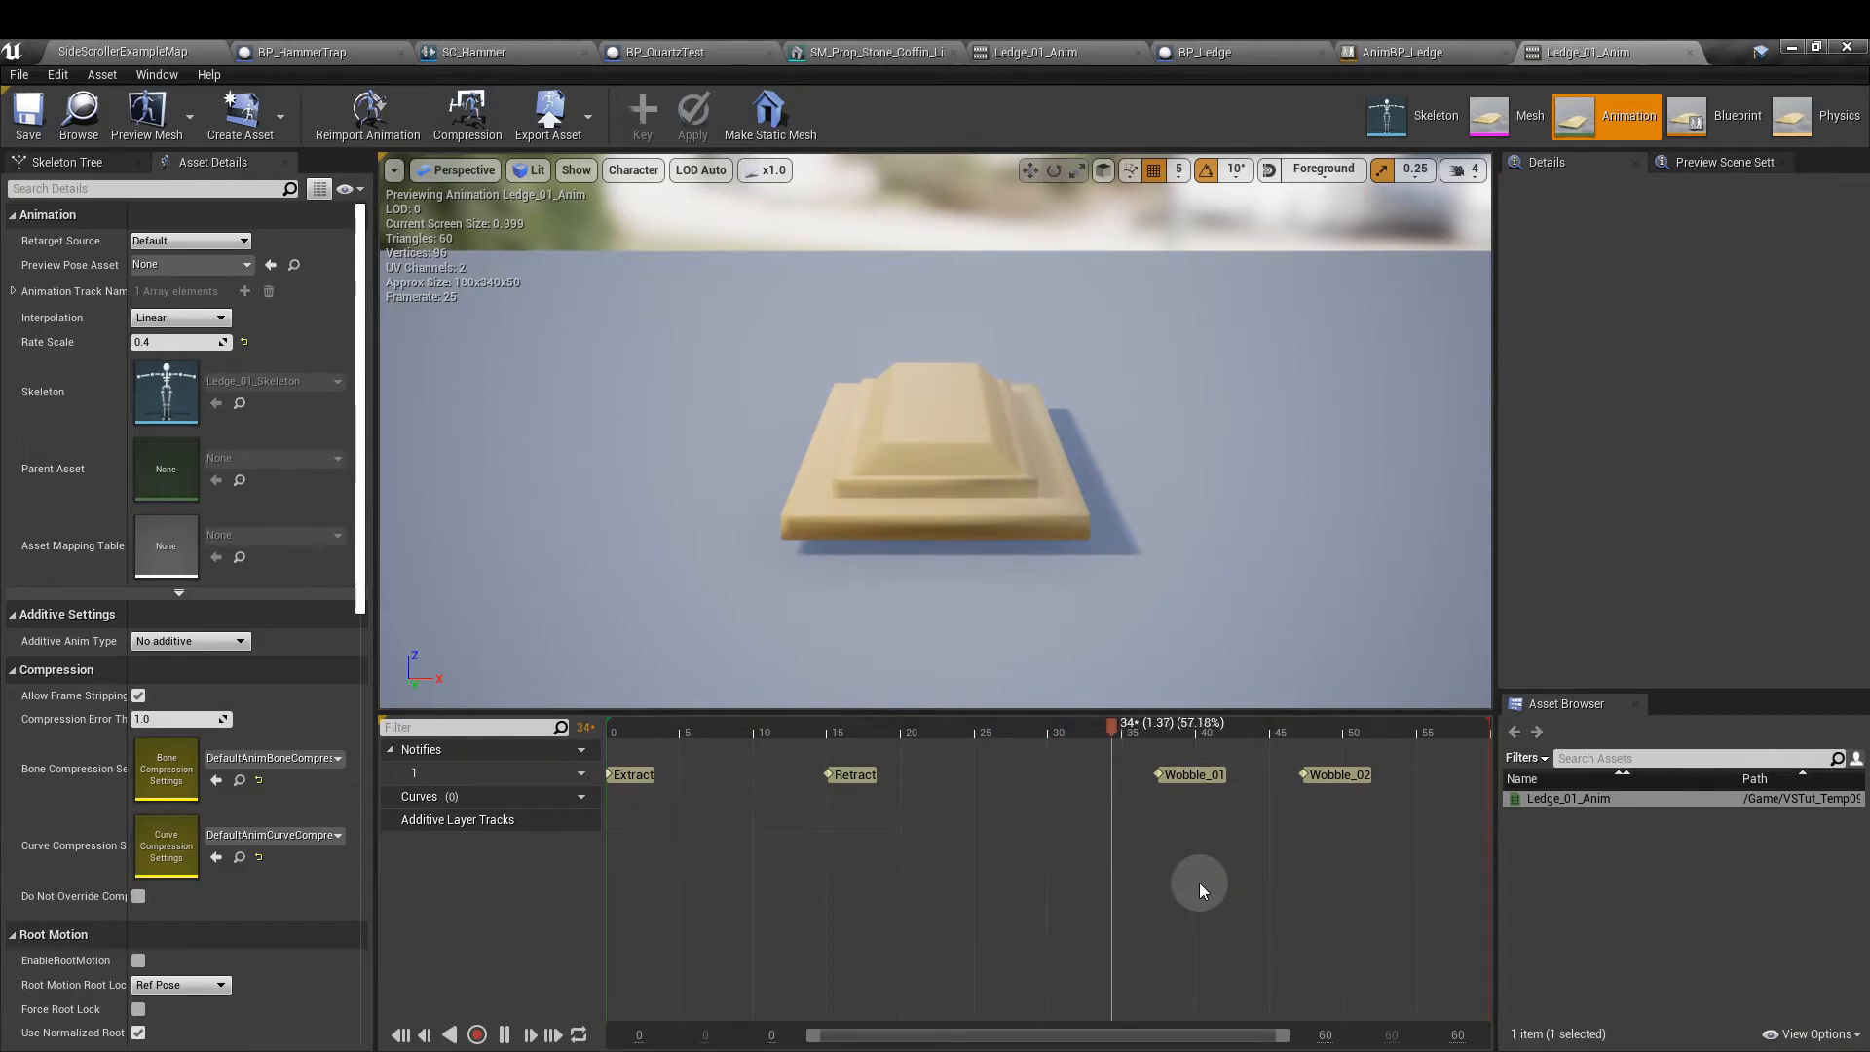
pyautogui.click(1702, 128)
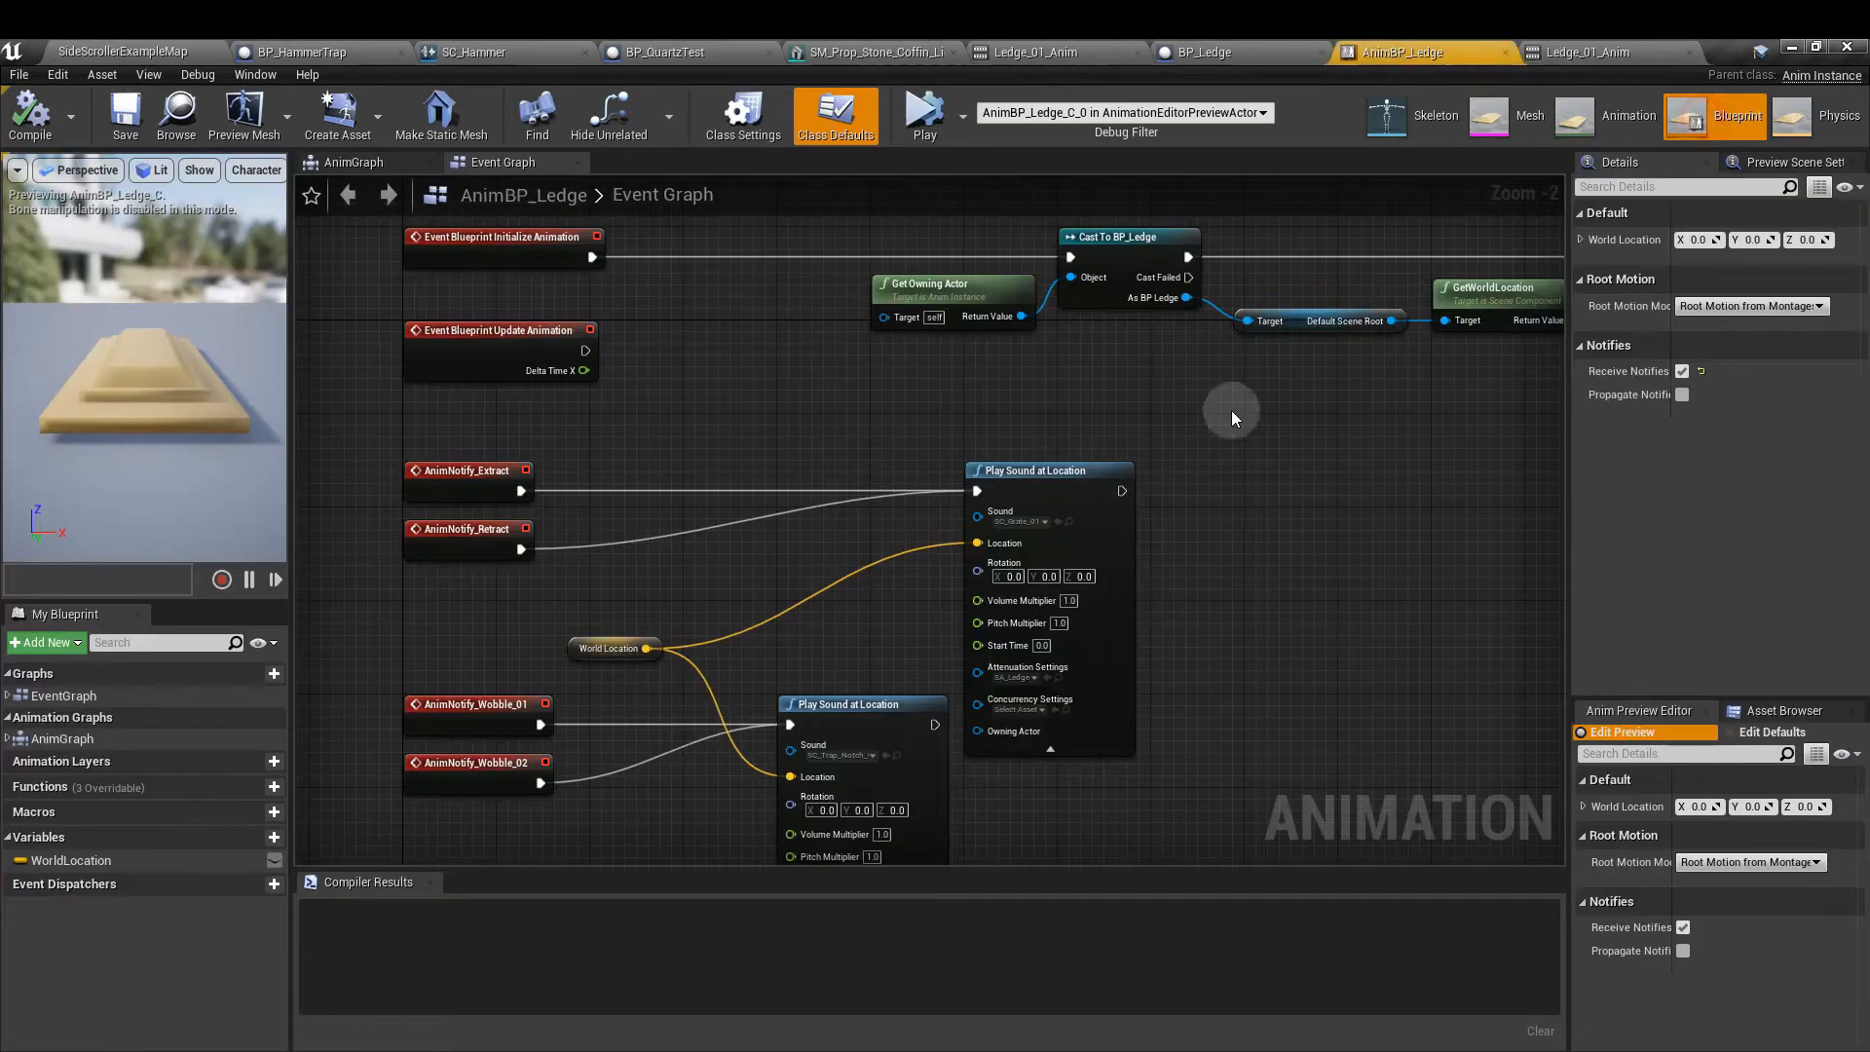
pyautogui.click(675, 429)
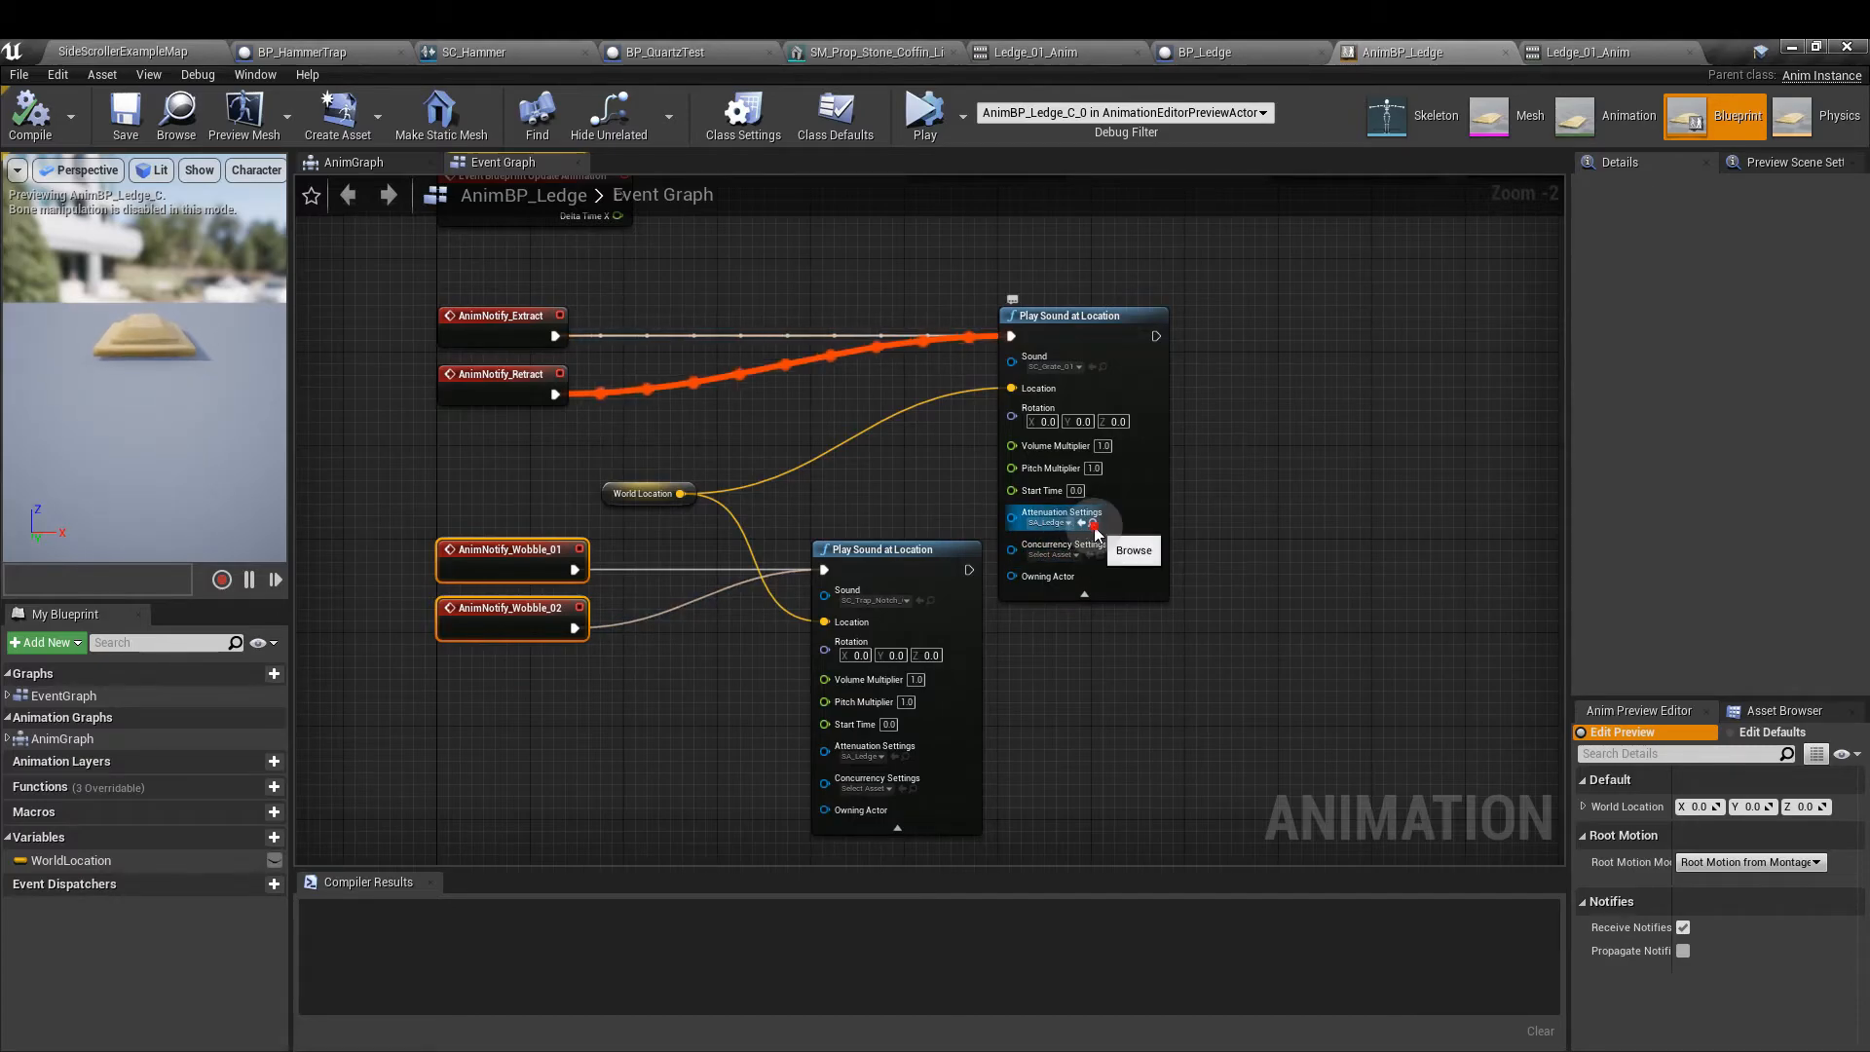
# - Open the SA_Ledge attenuation asset from the Extract/Retract sound node and inspect its box-shaped range around SC_Trap_SpikeWall in the level
pyautogui.click(1092, 523)
pyautogui.doubleClick(836, 920)
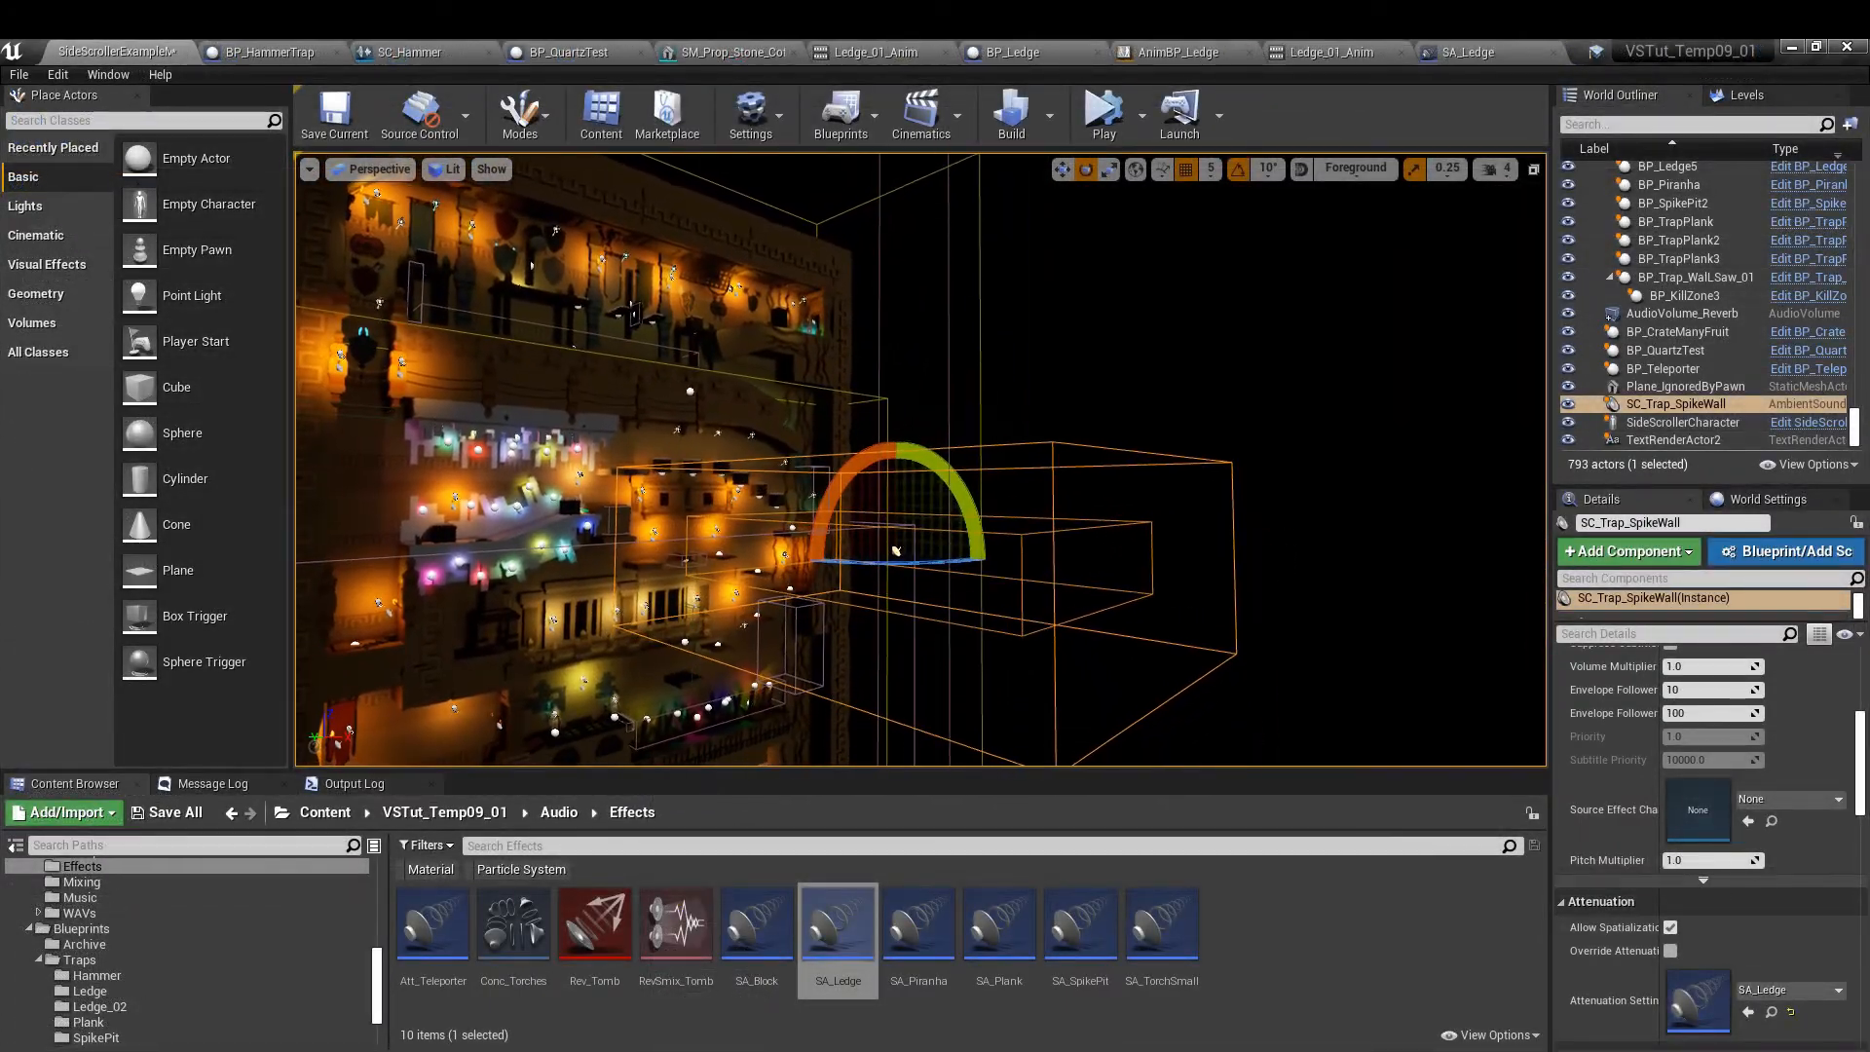
pyautogui.moveTo(774, 578); pyautogui.dragTo(779, 694, button='right')
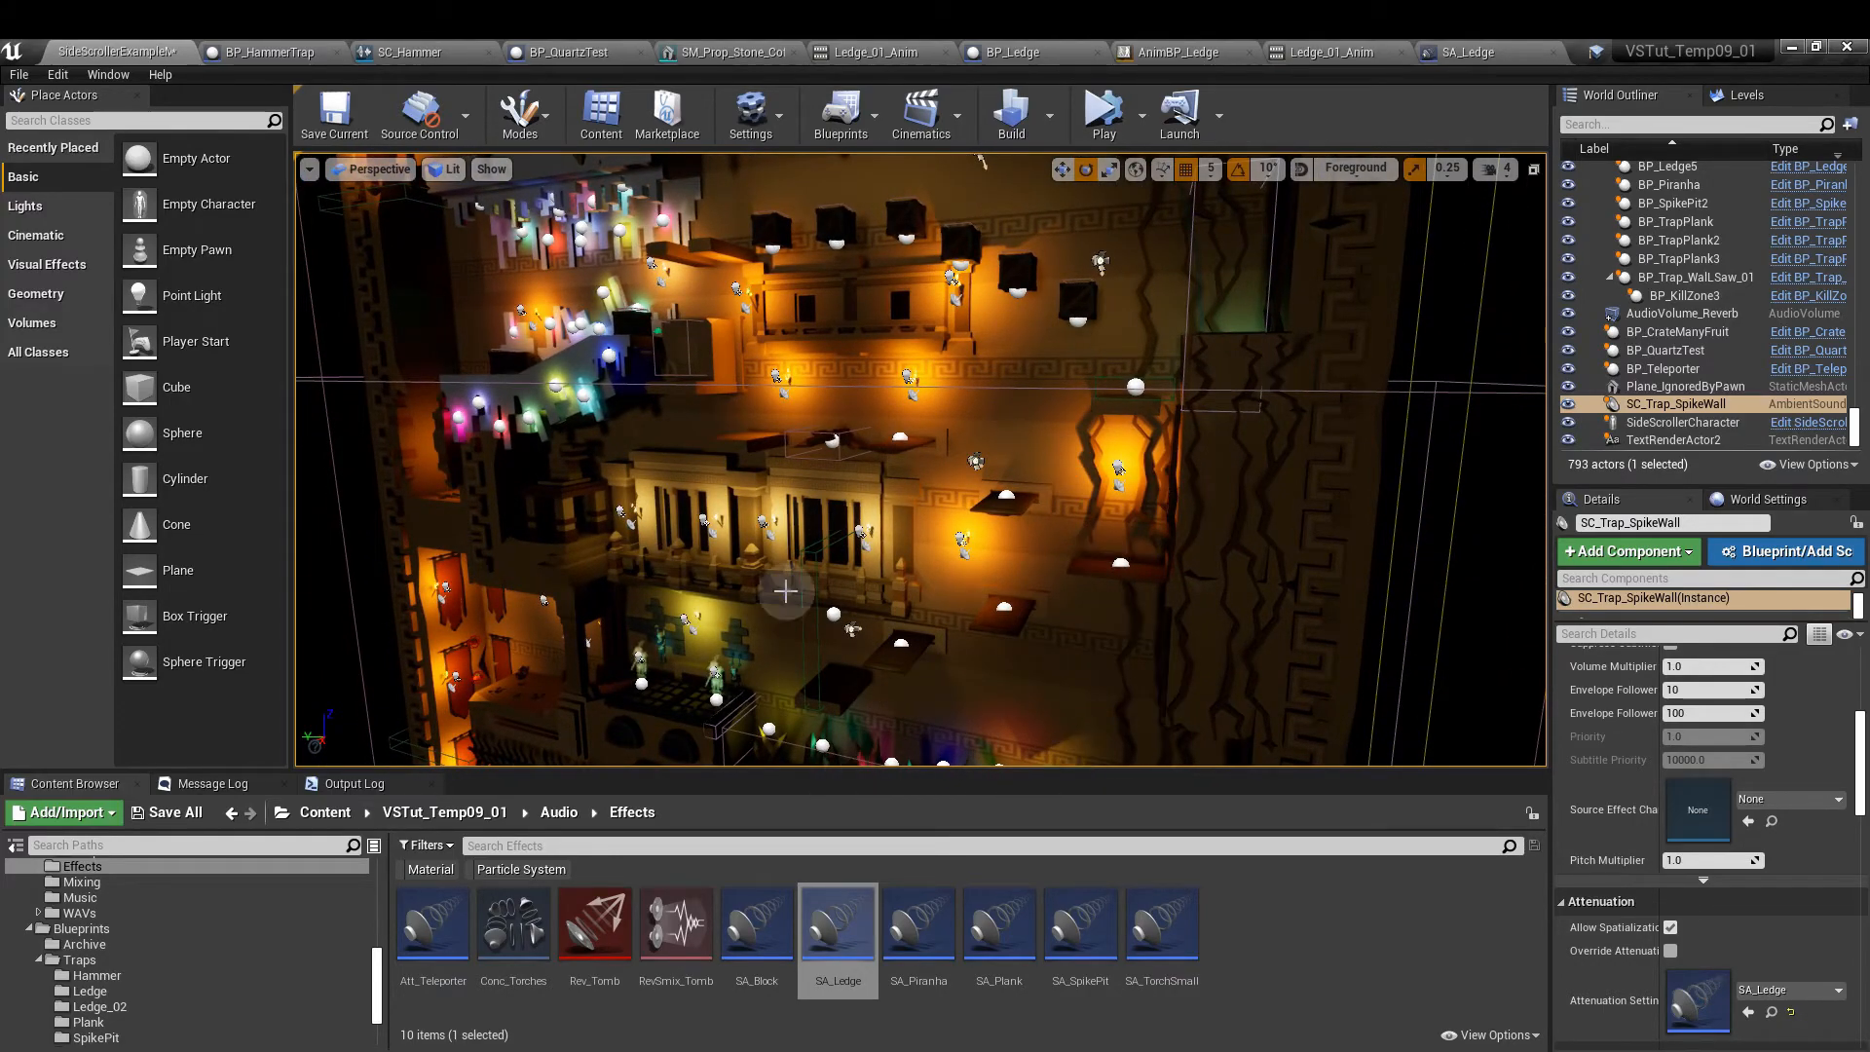
pyautogui.moveTo(902, 511); pyautogui.dragTo(847, 399, button='right')
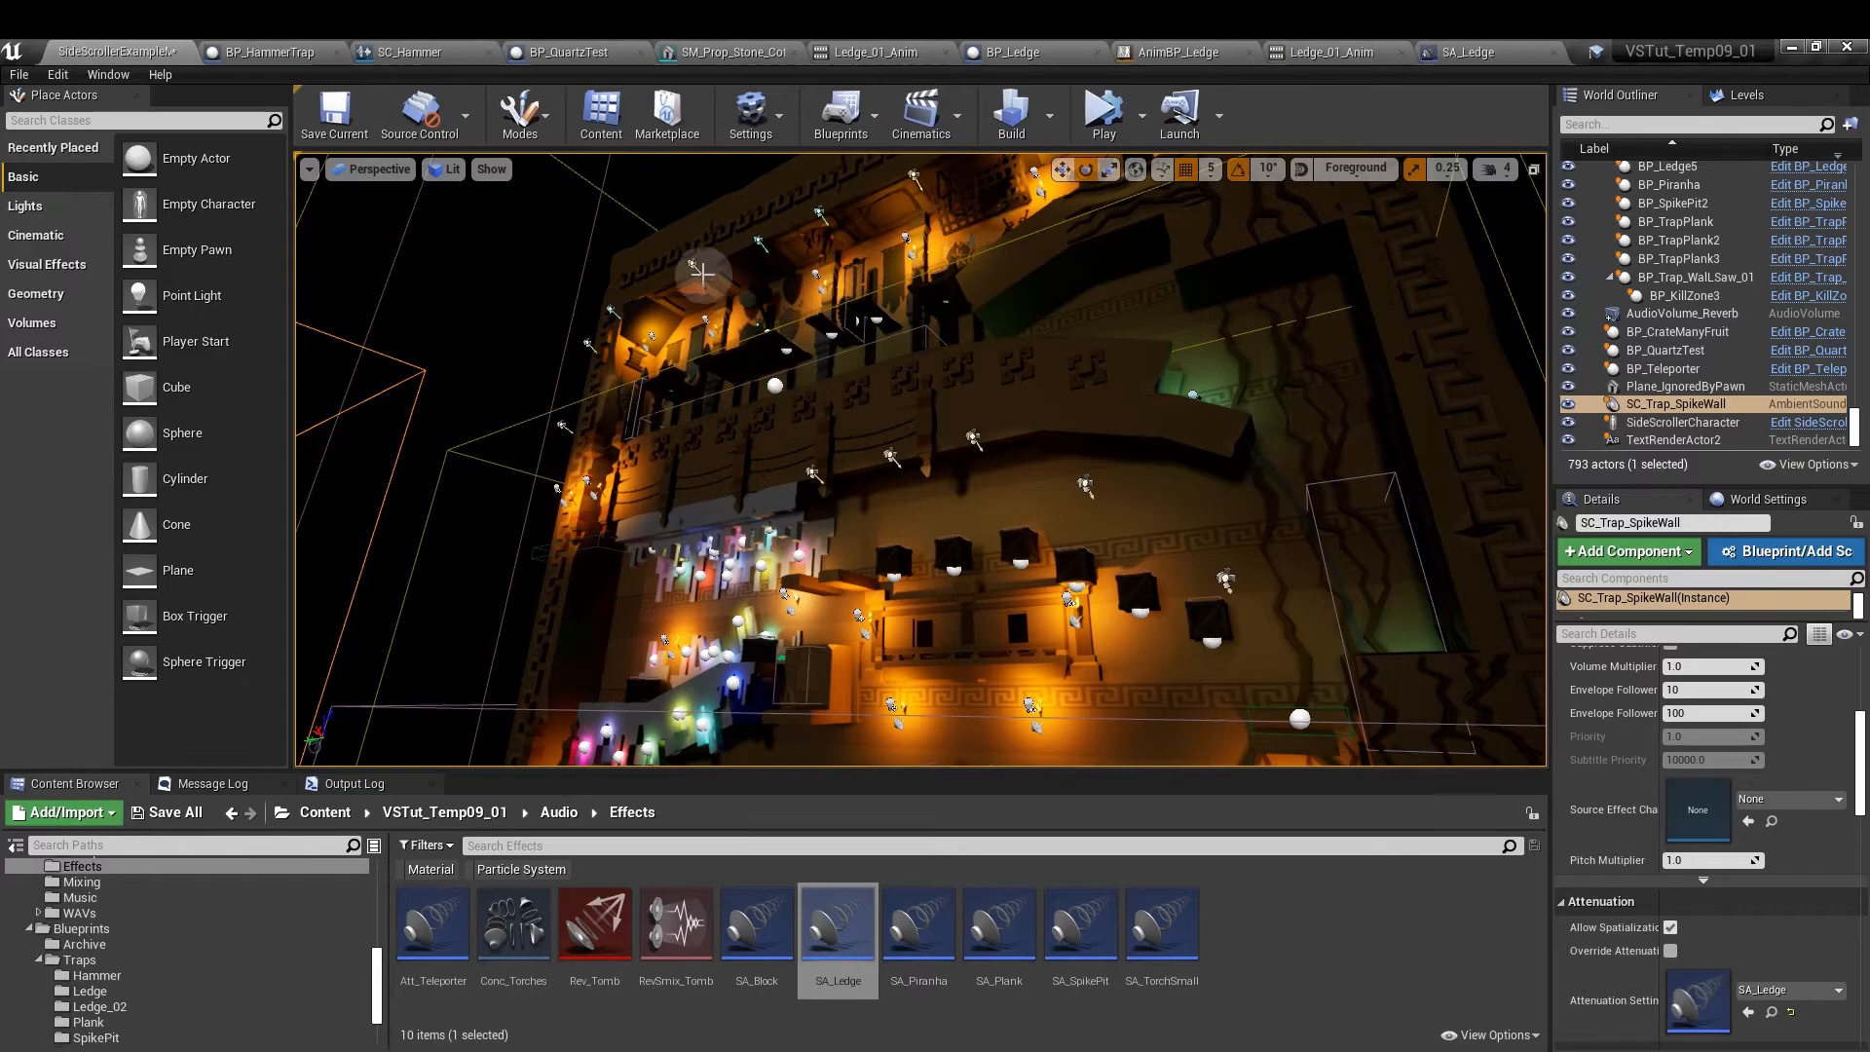
pyautogui.press('f')
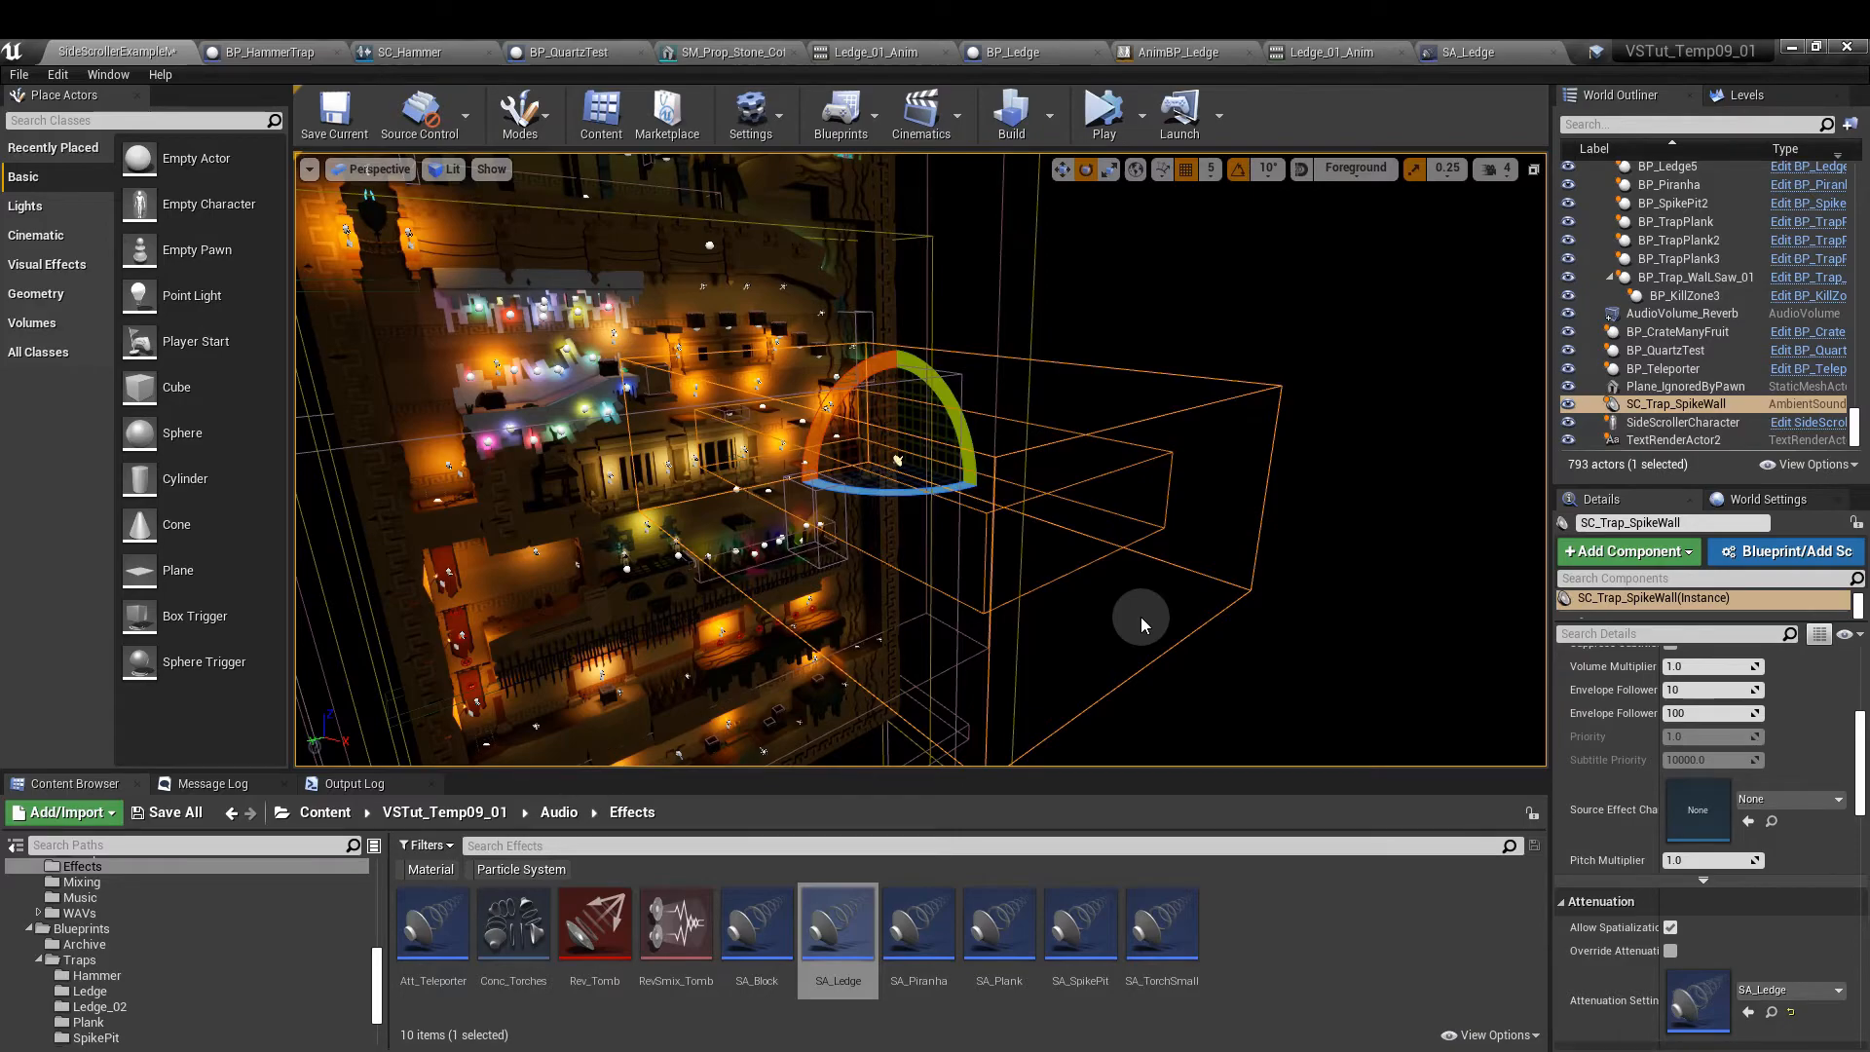
pyautogui.scroll(5, 1120, 612)
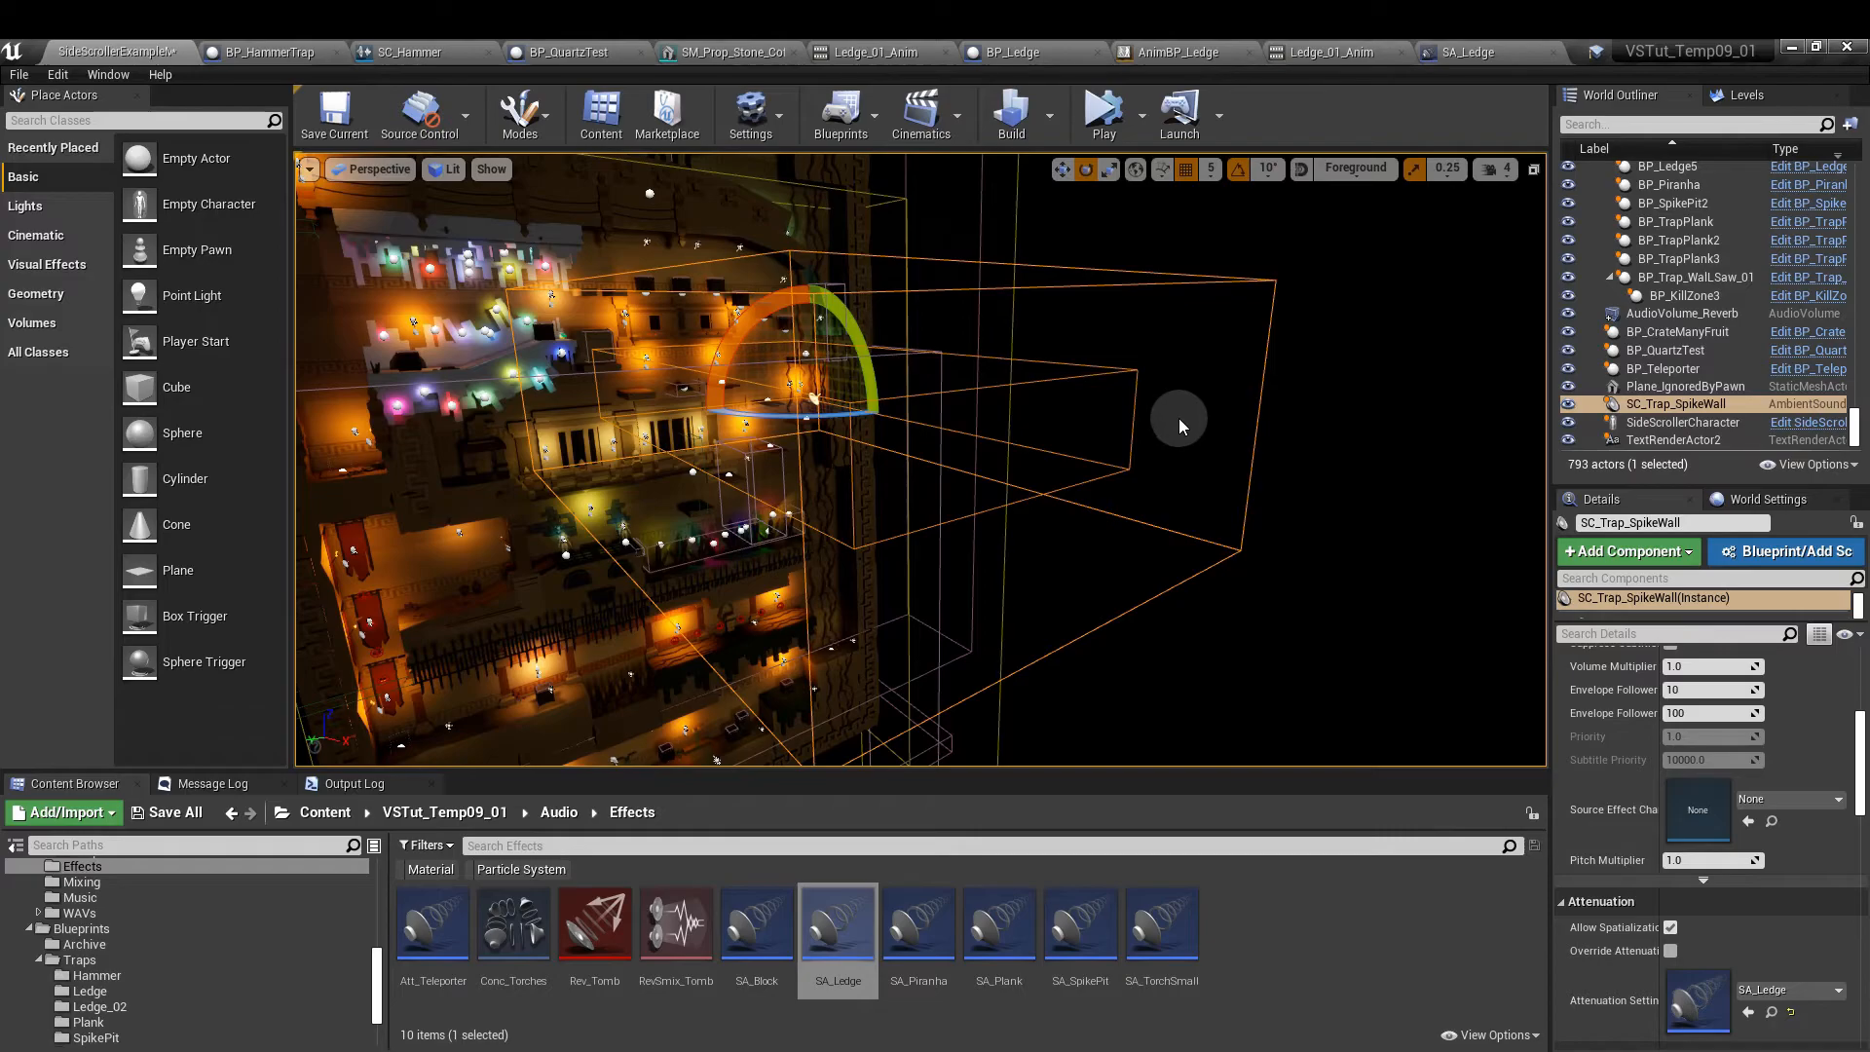
# - Return to AnimBP_Ledge and inspect the World Location variable that feeds both Play Sound at Location nodes
pyautogui.click(1208, 53)
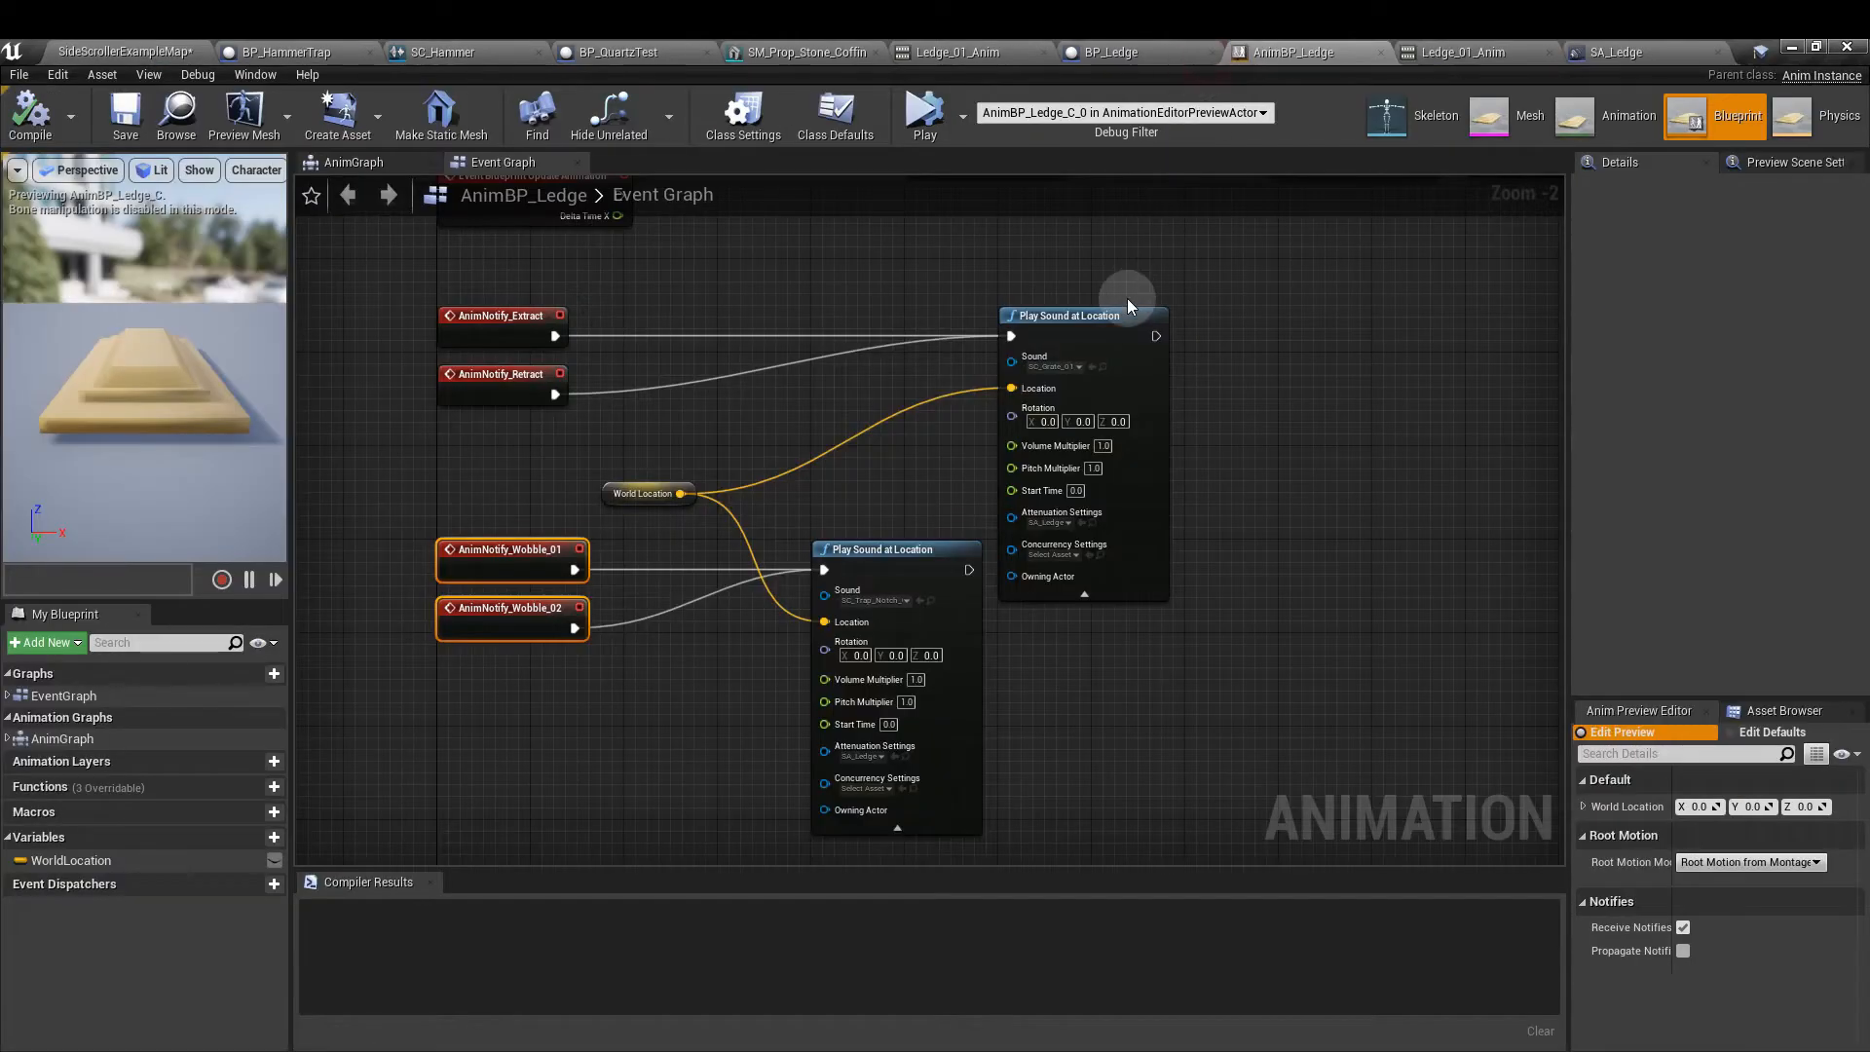
pyautogui.moveTo(1019, 270); pyautogui.dragTo(1009, 313, button='right')
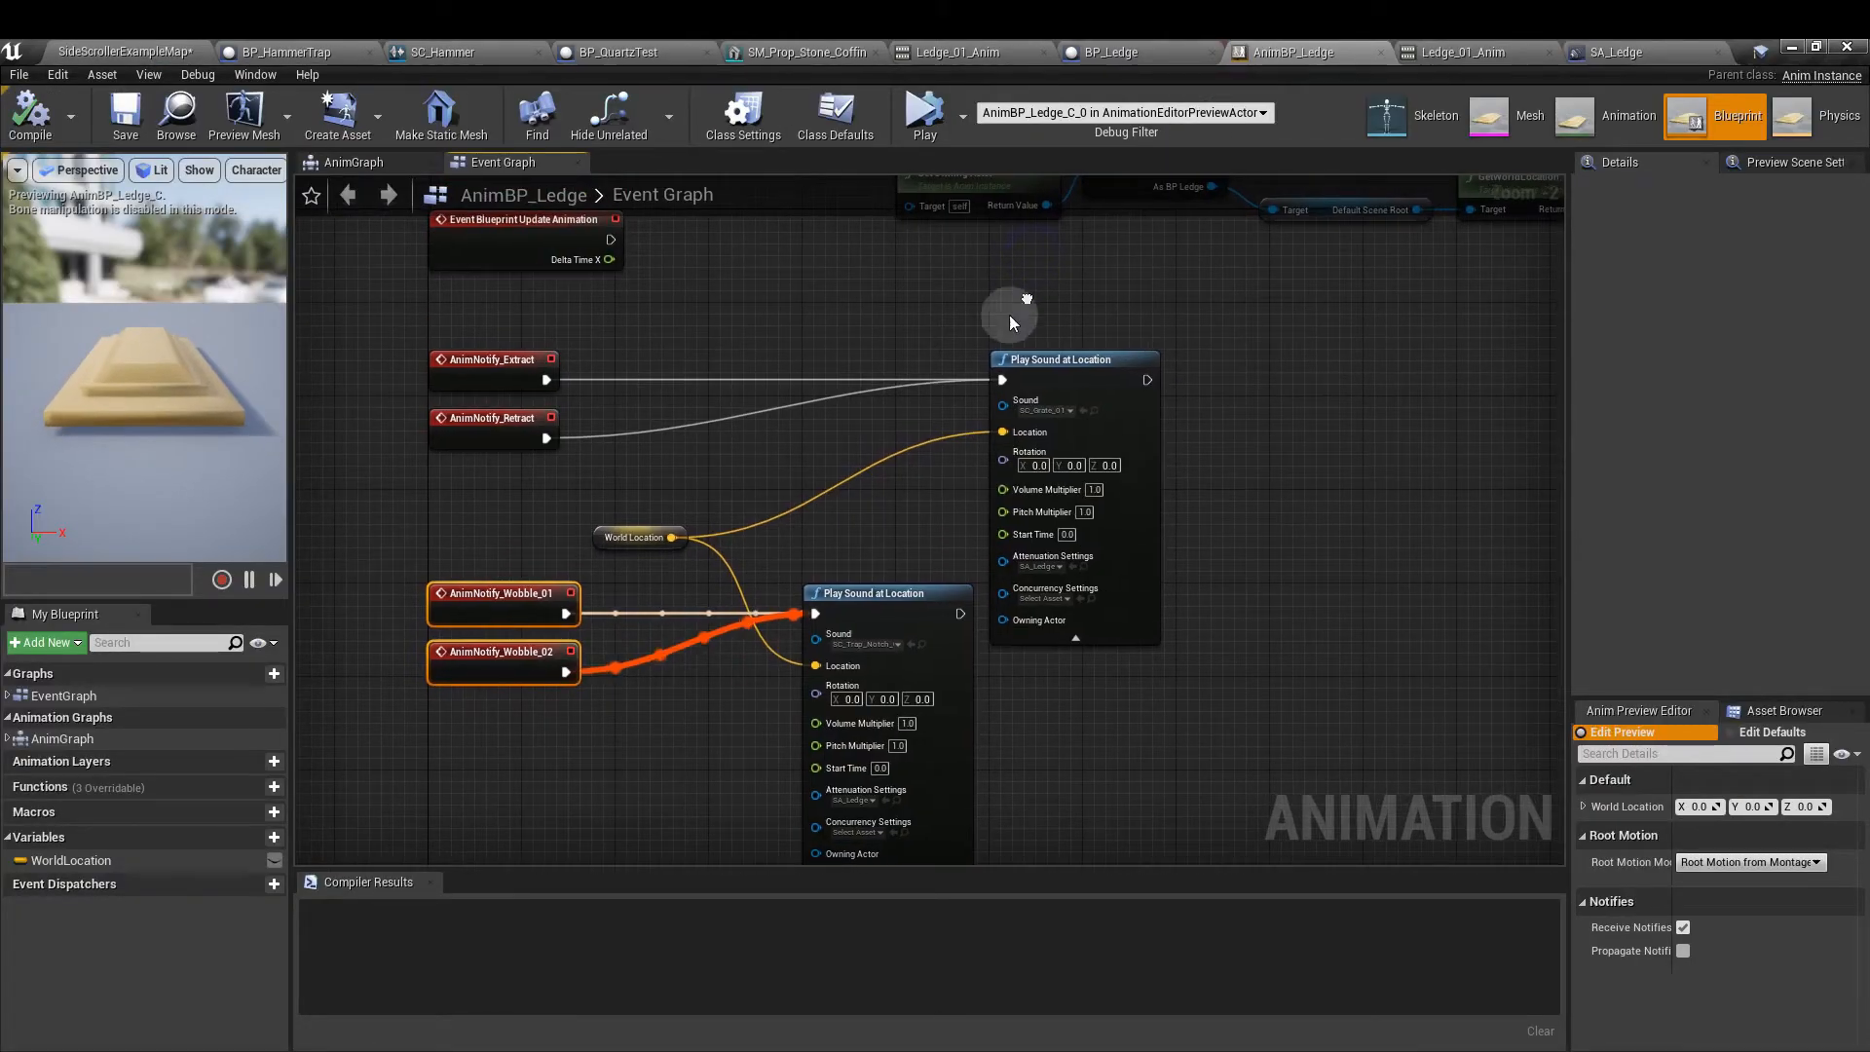
pyautogui.click(633, 537)
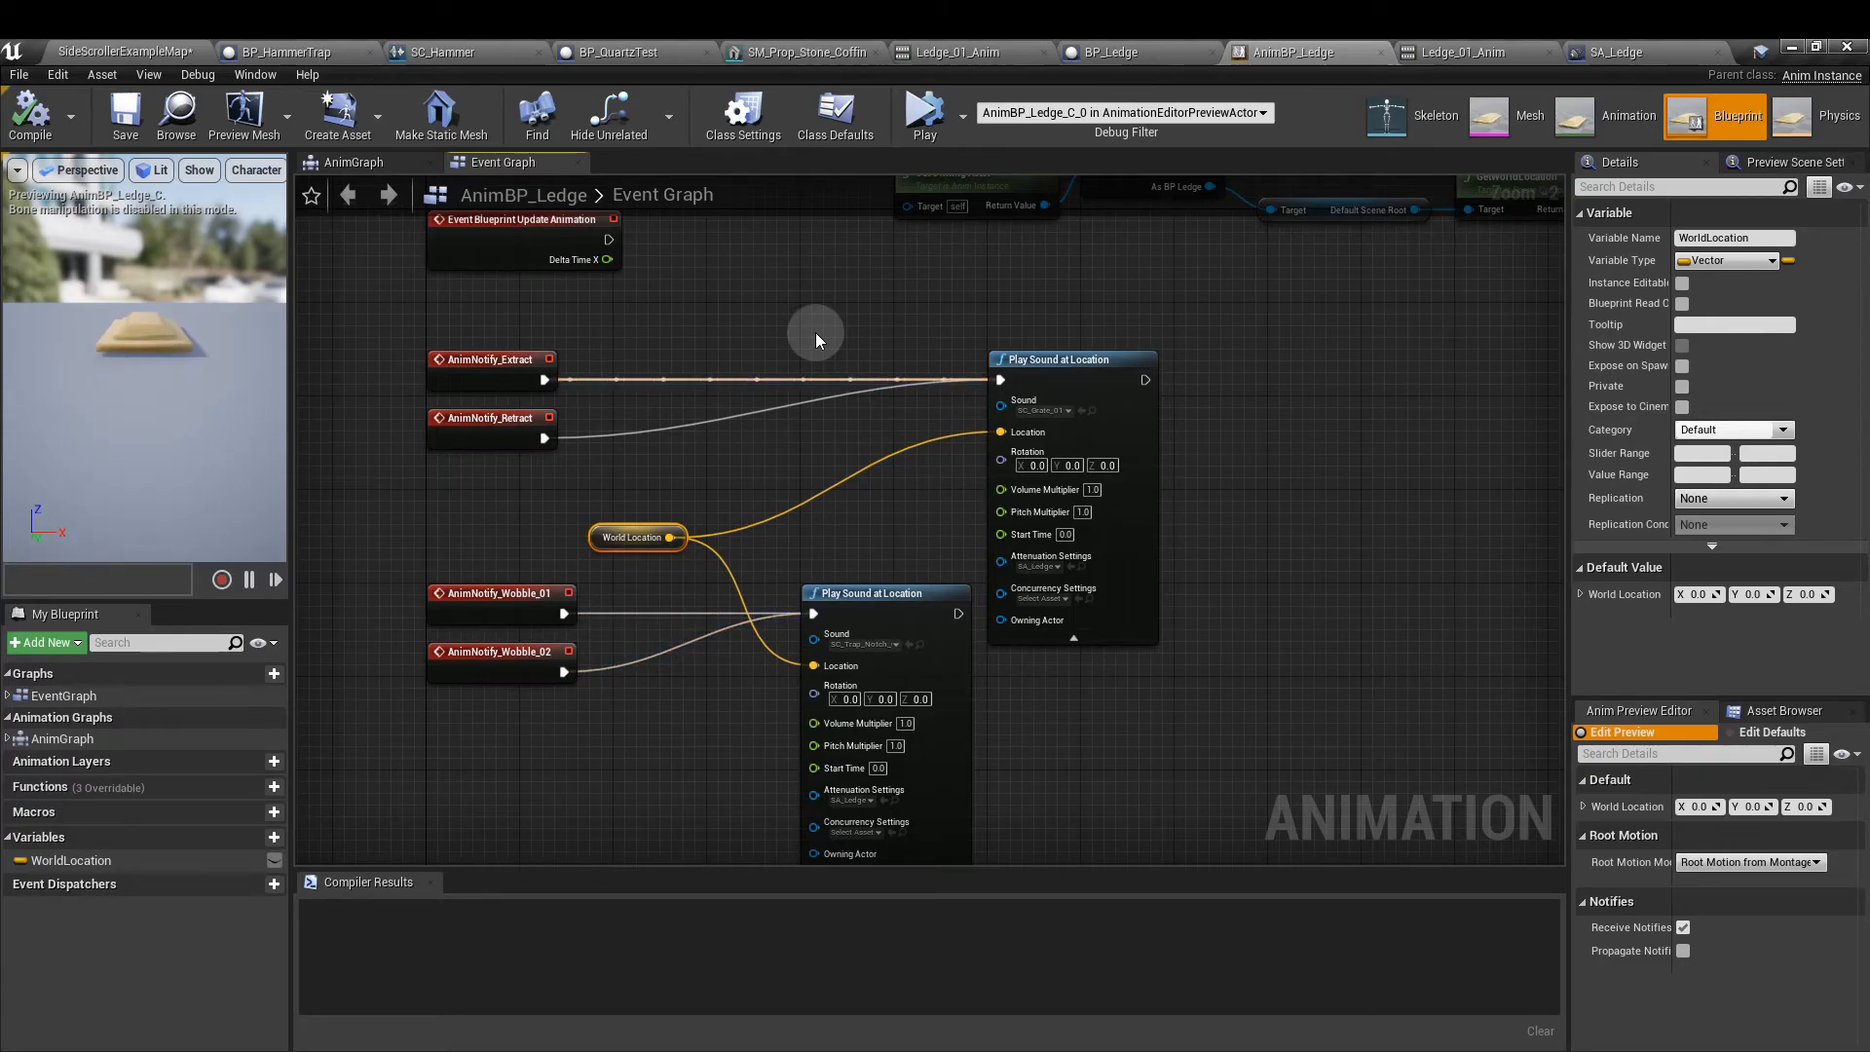
# - Examine how Event Blueprint Initialize Animation casts the owning actor to BP_Ledge and stores its Default Scene Root's world location in World Location
pyautogui.moveTo(820, 308); pyautogui.dragTo(826, 588, button='right')
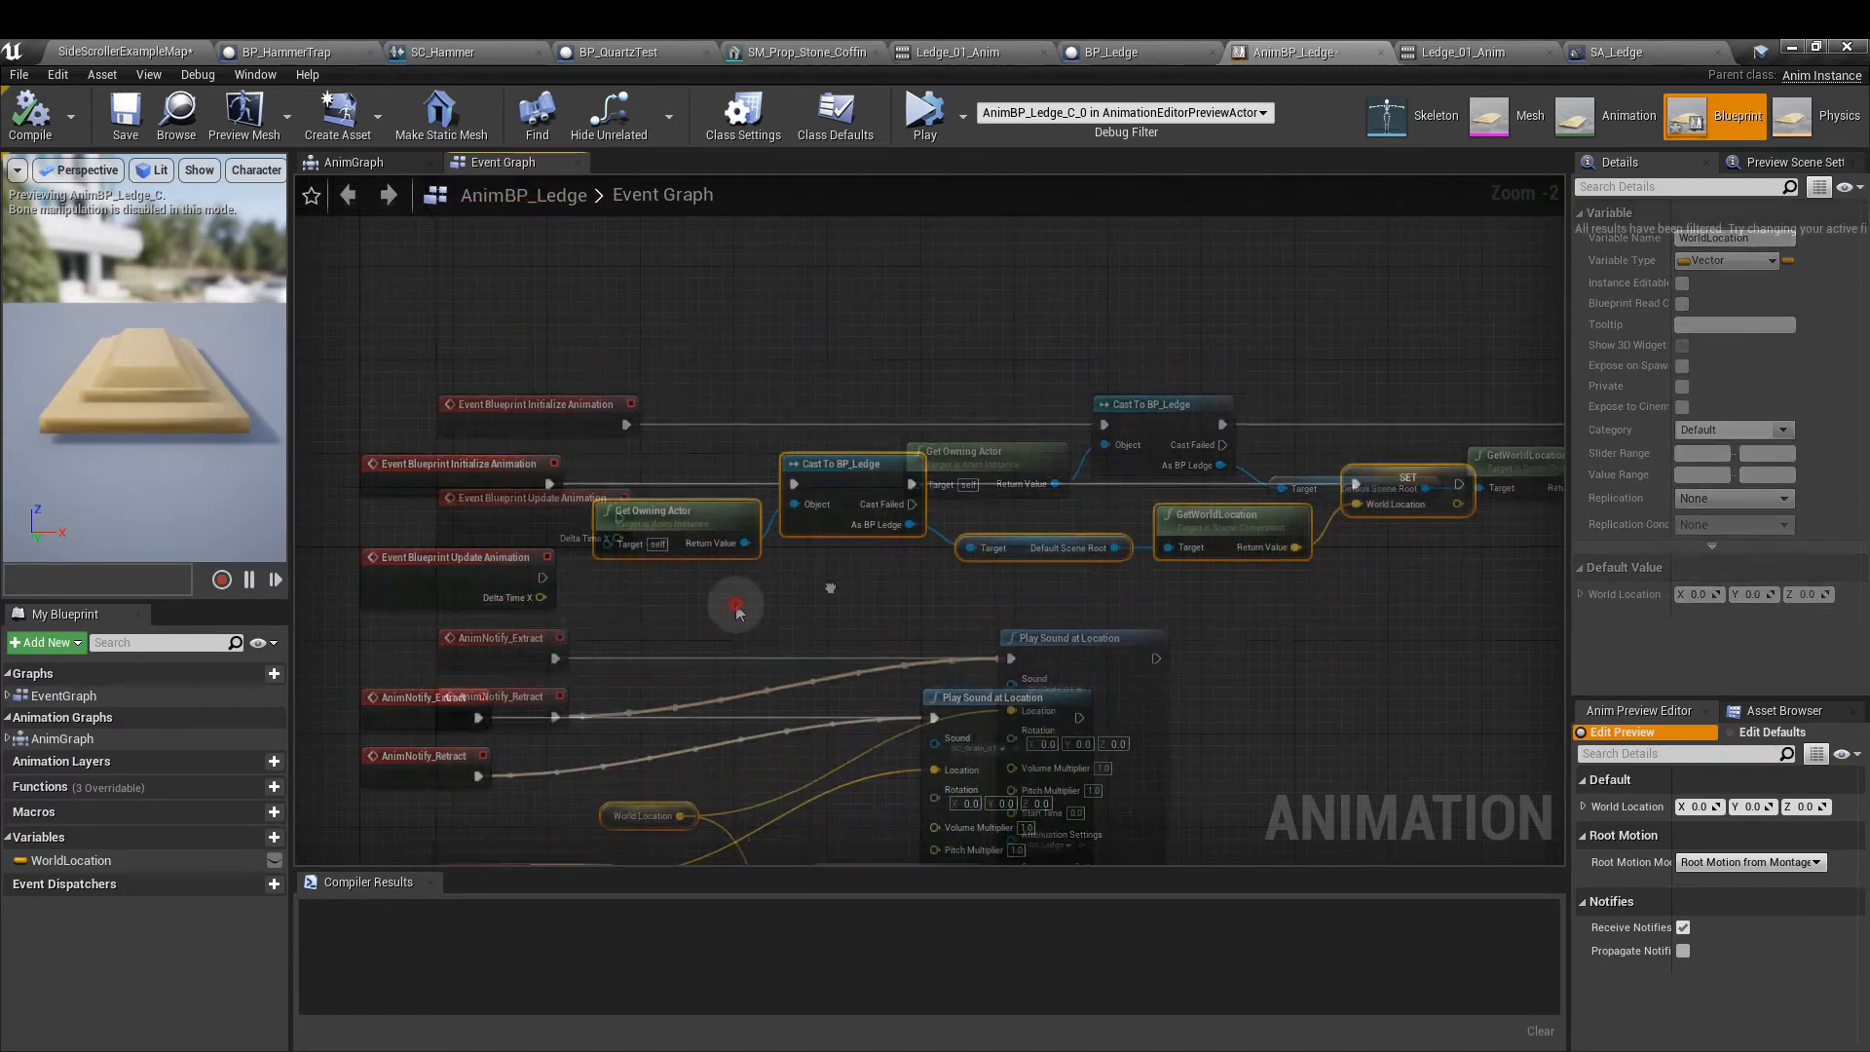
pyautogui.click(734, 609)
pyautogui.click(420, 484)
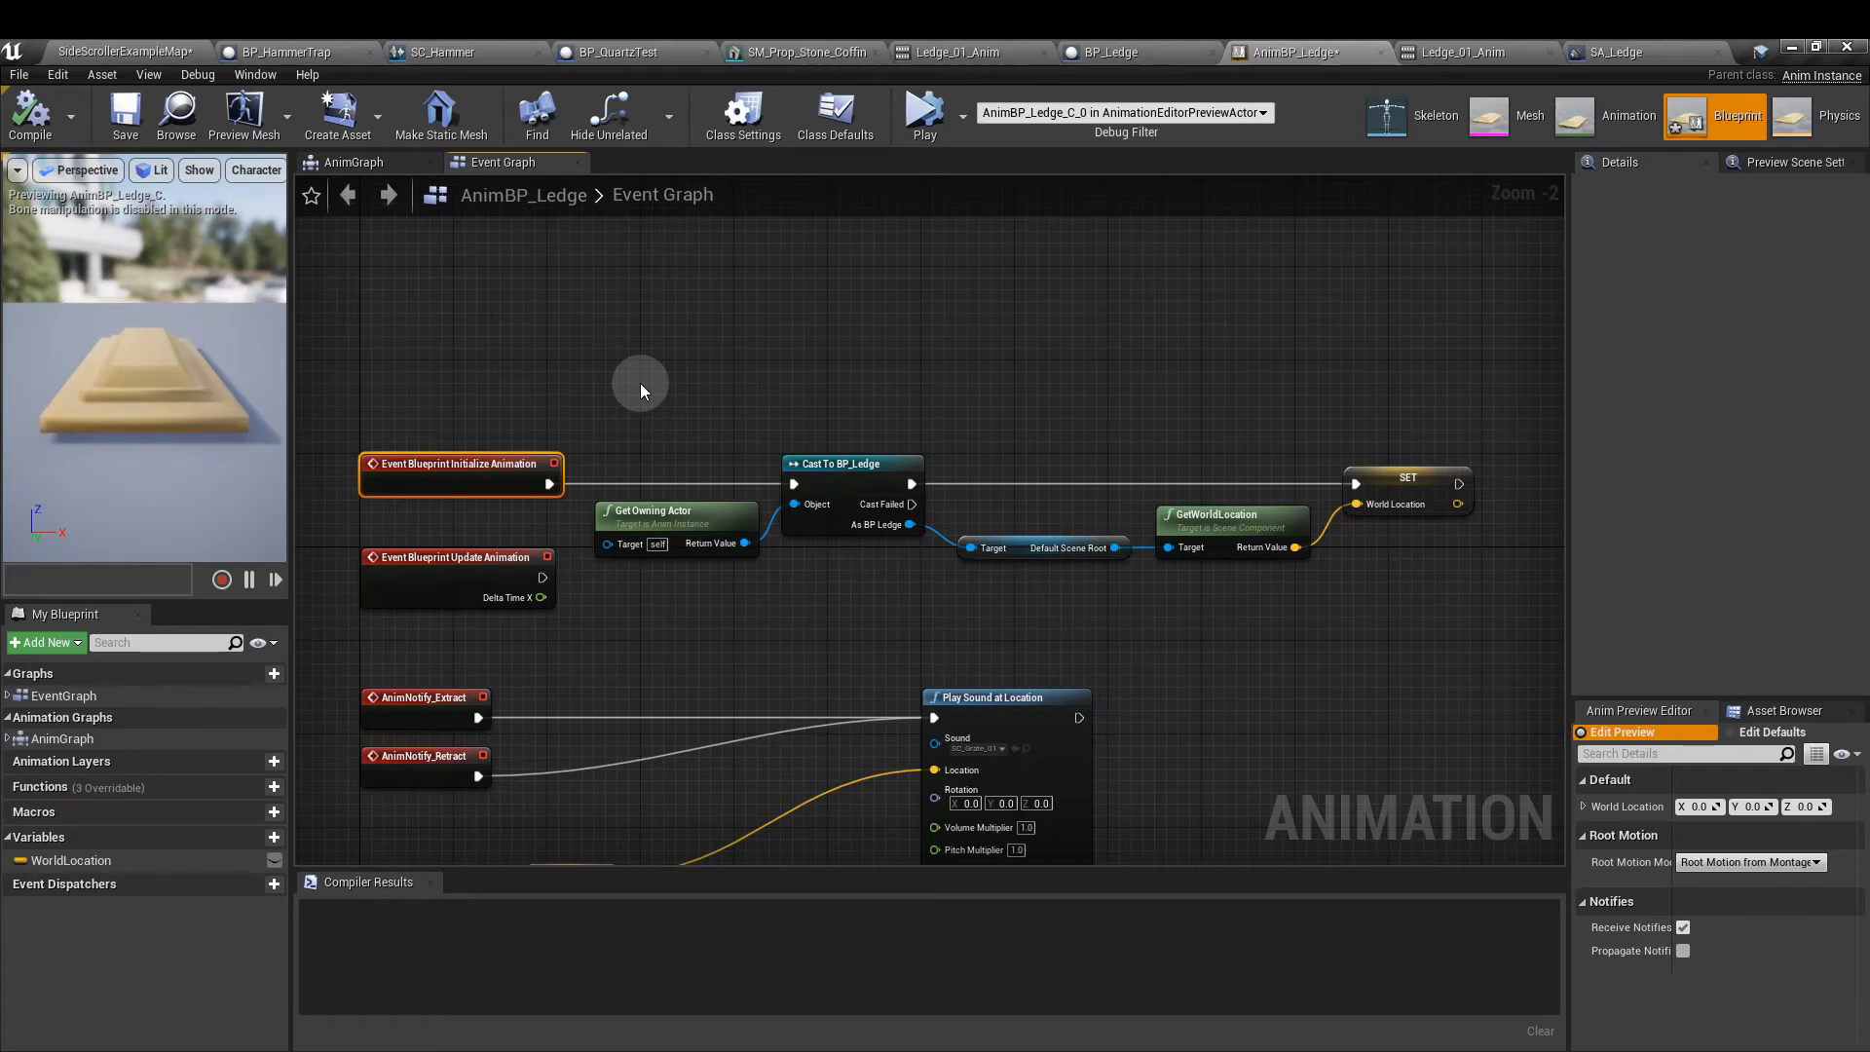
pyautogui.click(809, 464)
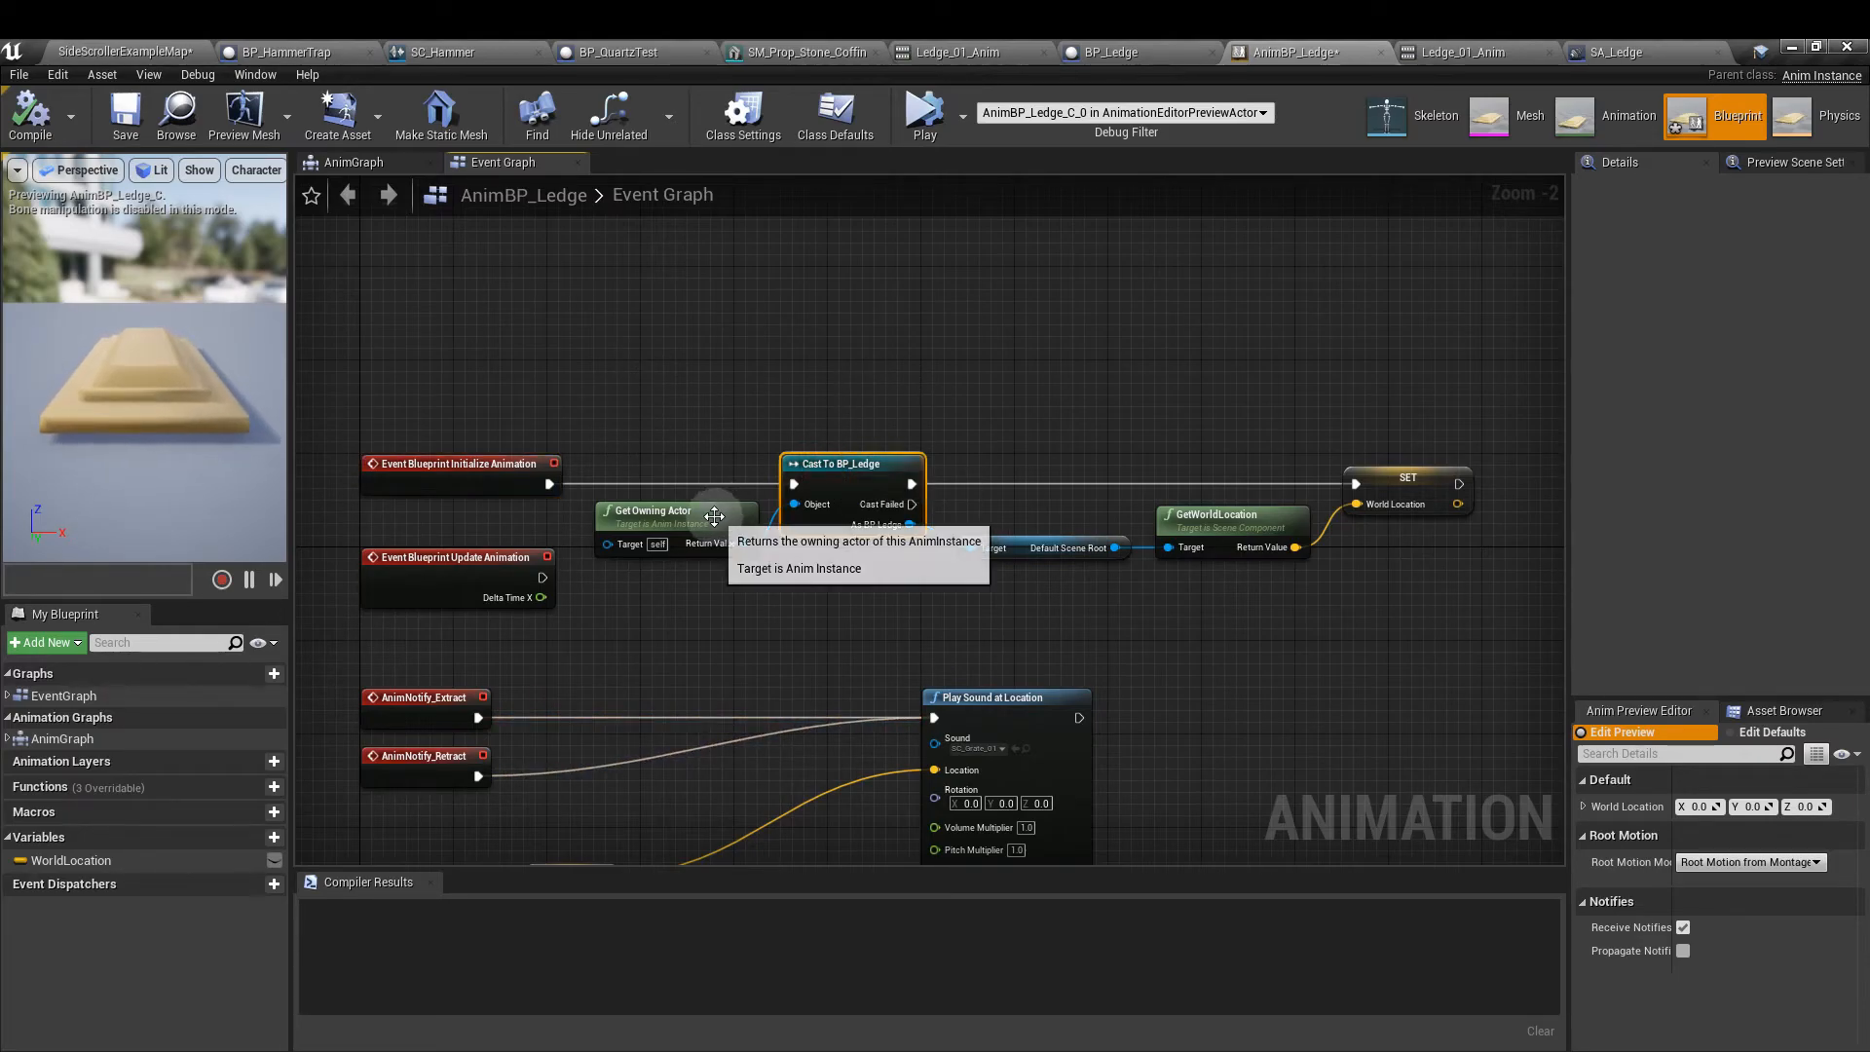
pyautogui.click(682, 514)
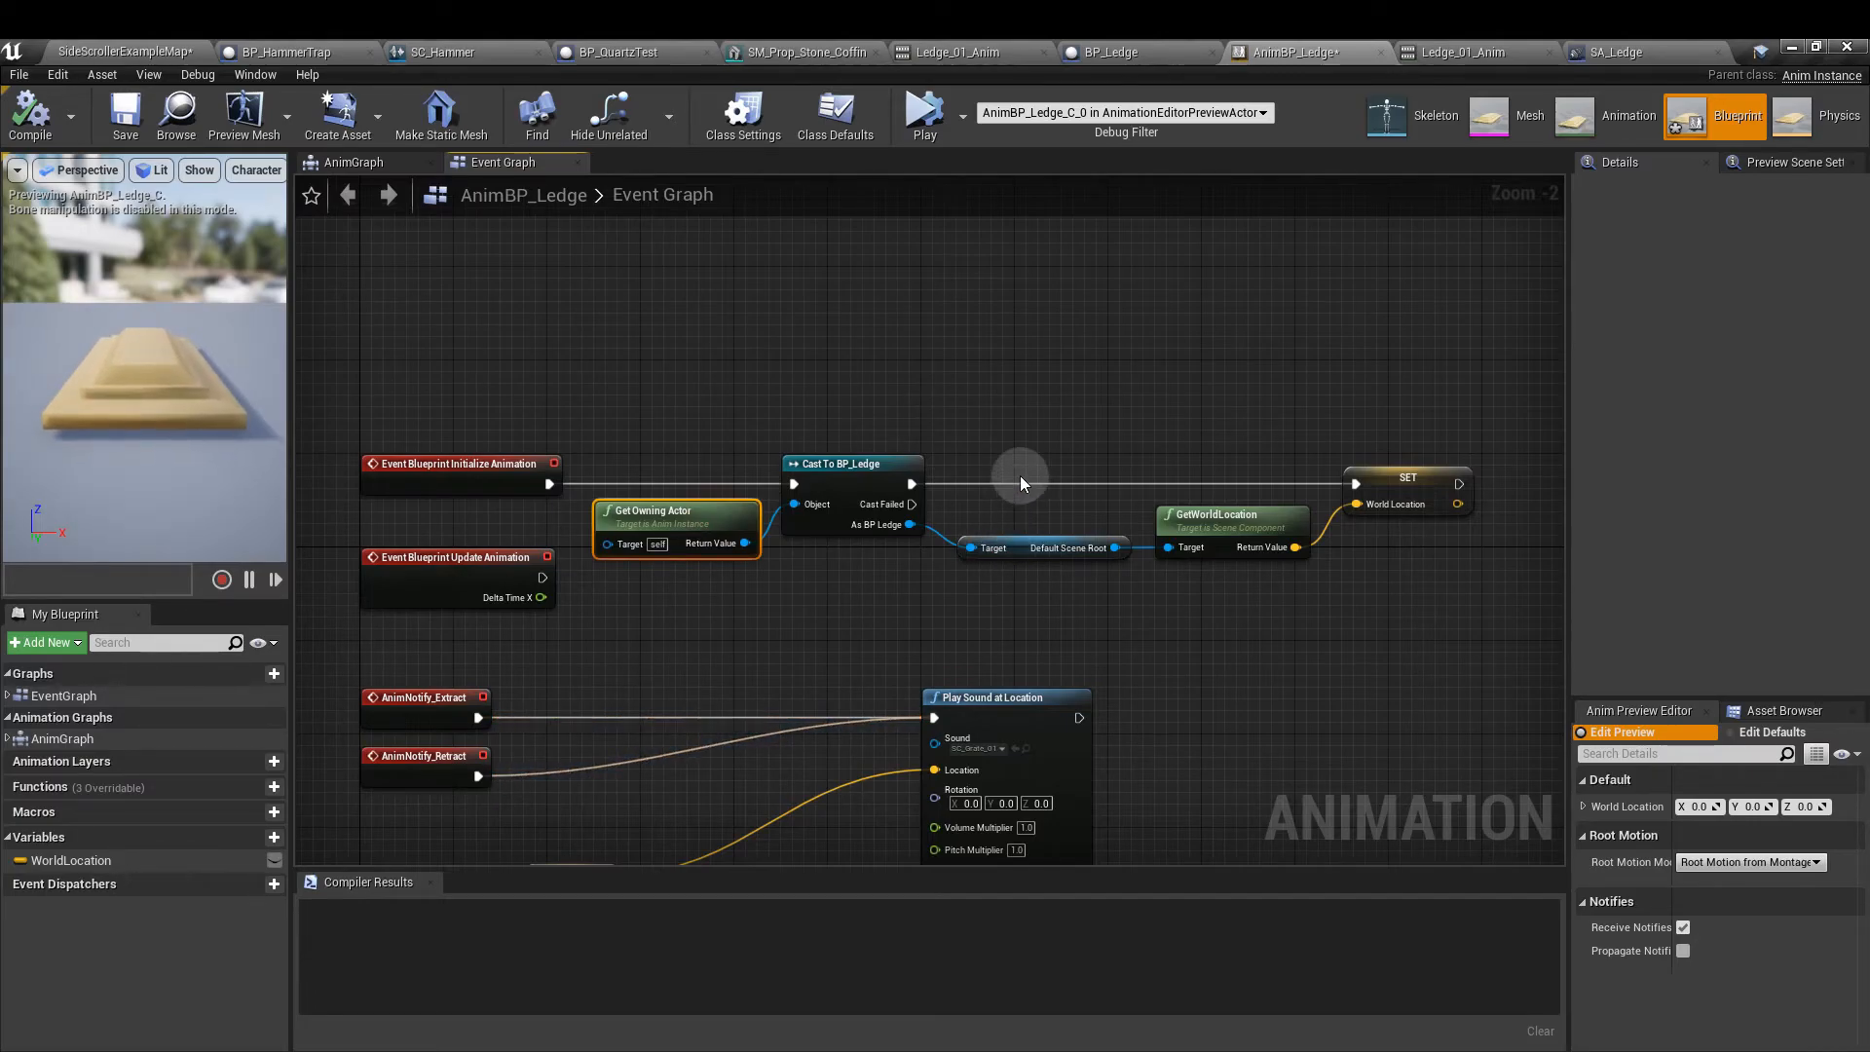
pyautogui.click(1044, 547)
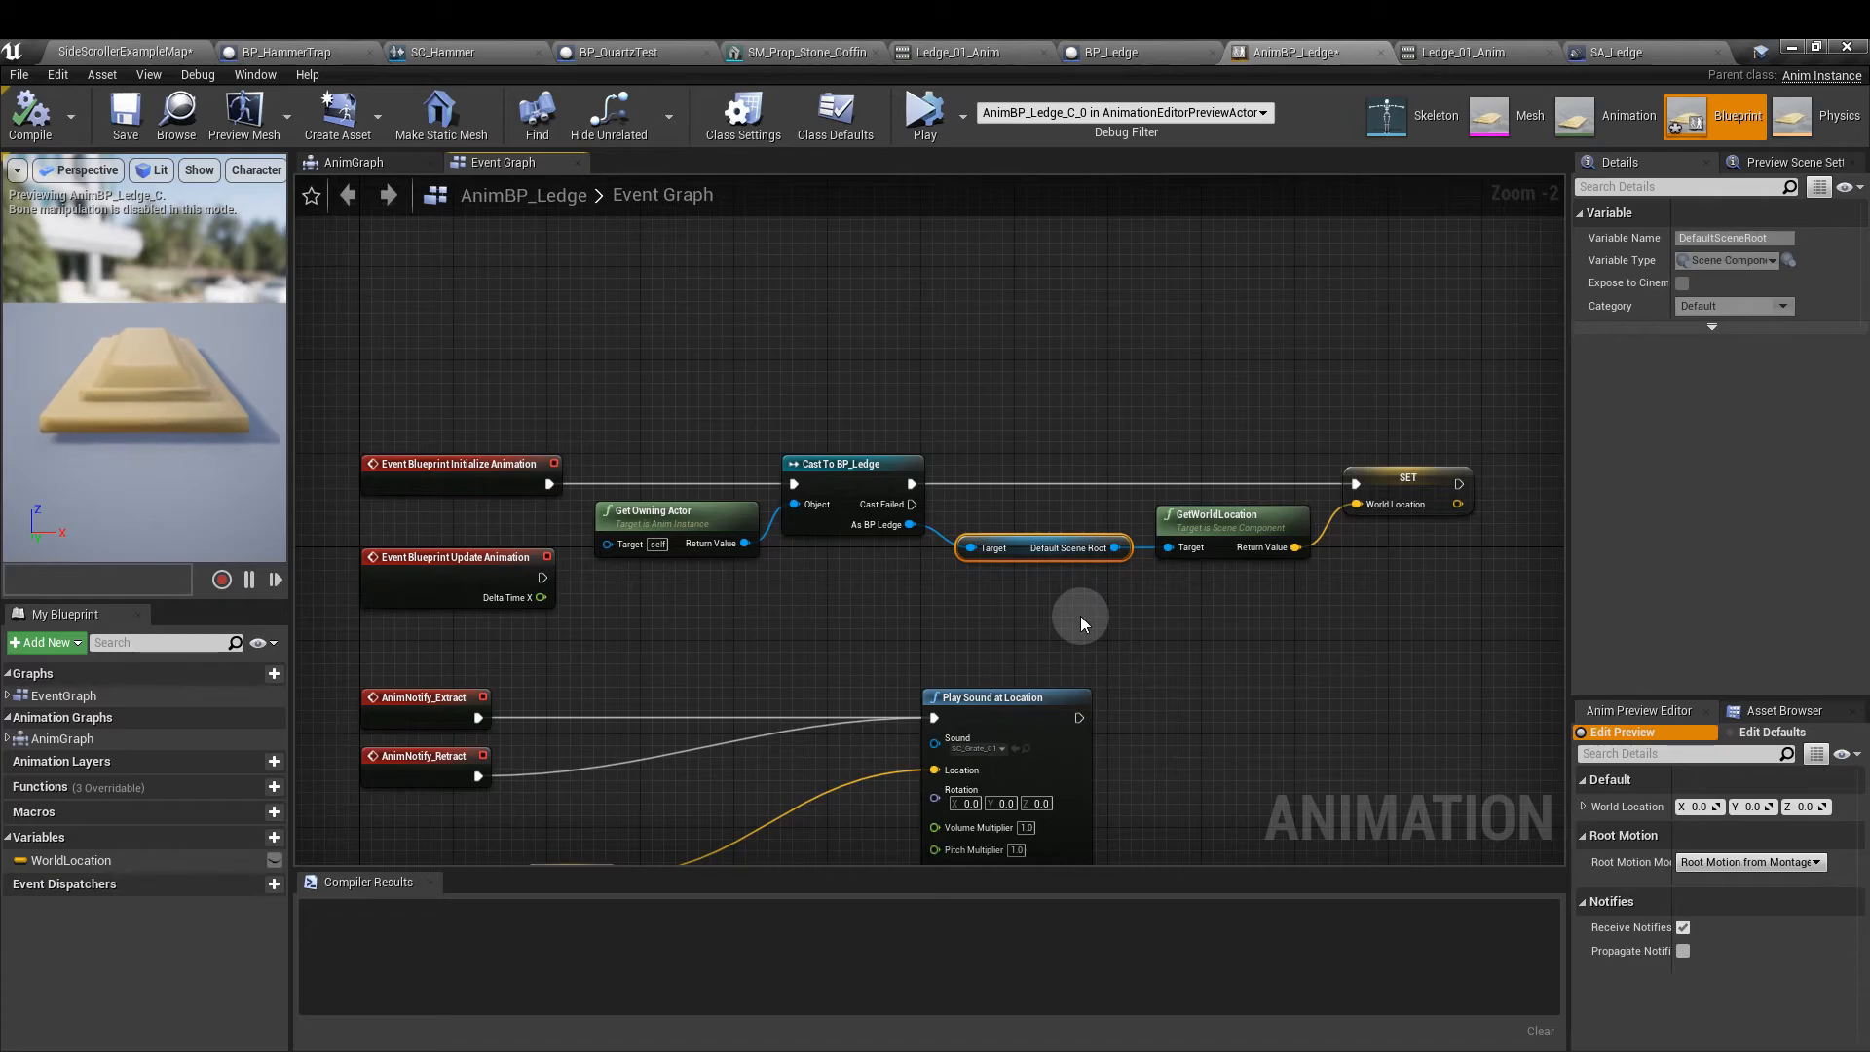
pyautogui.click(1222, 518)
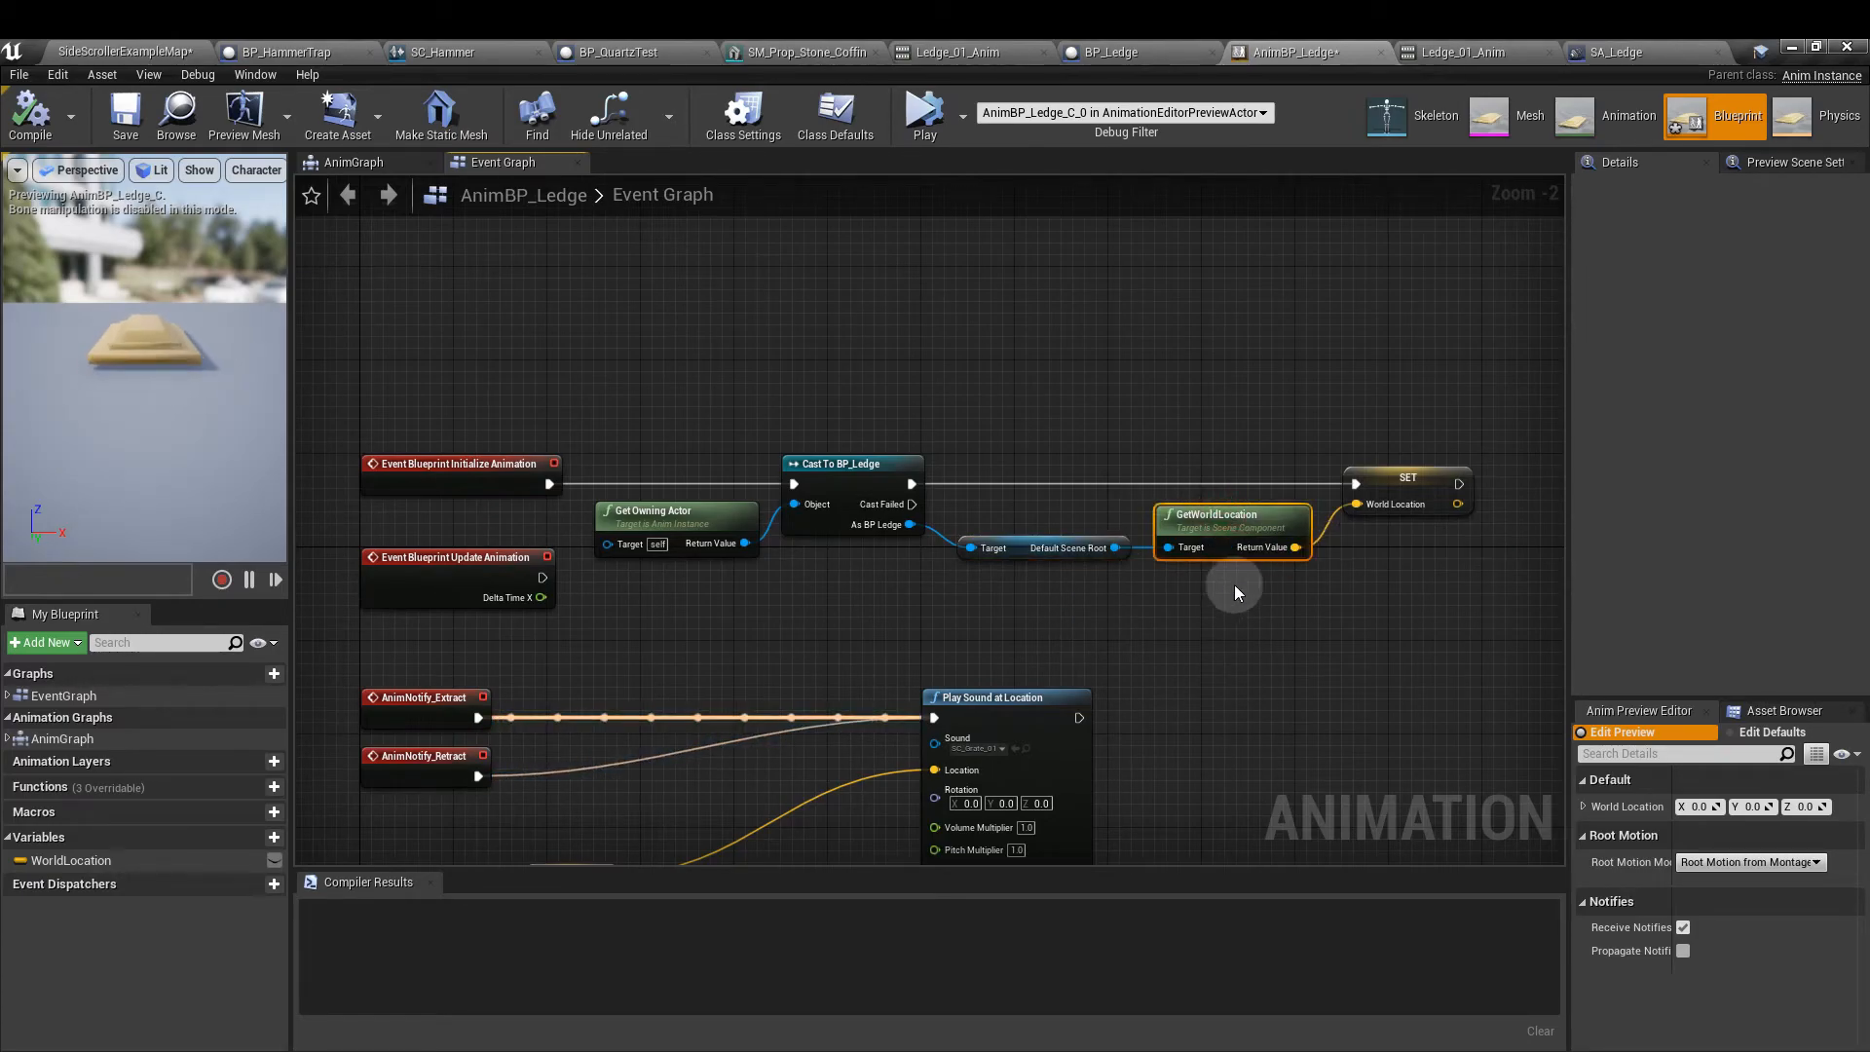
pyautogui.rightClick(1294, 547)
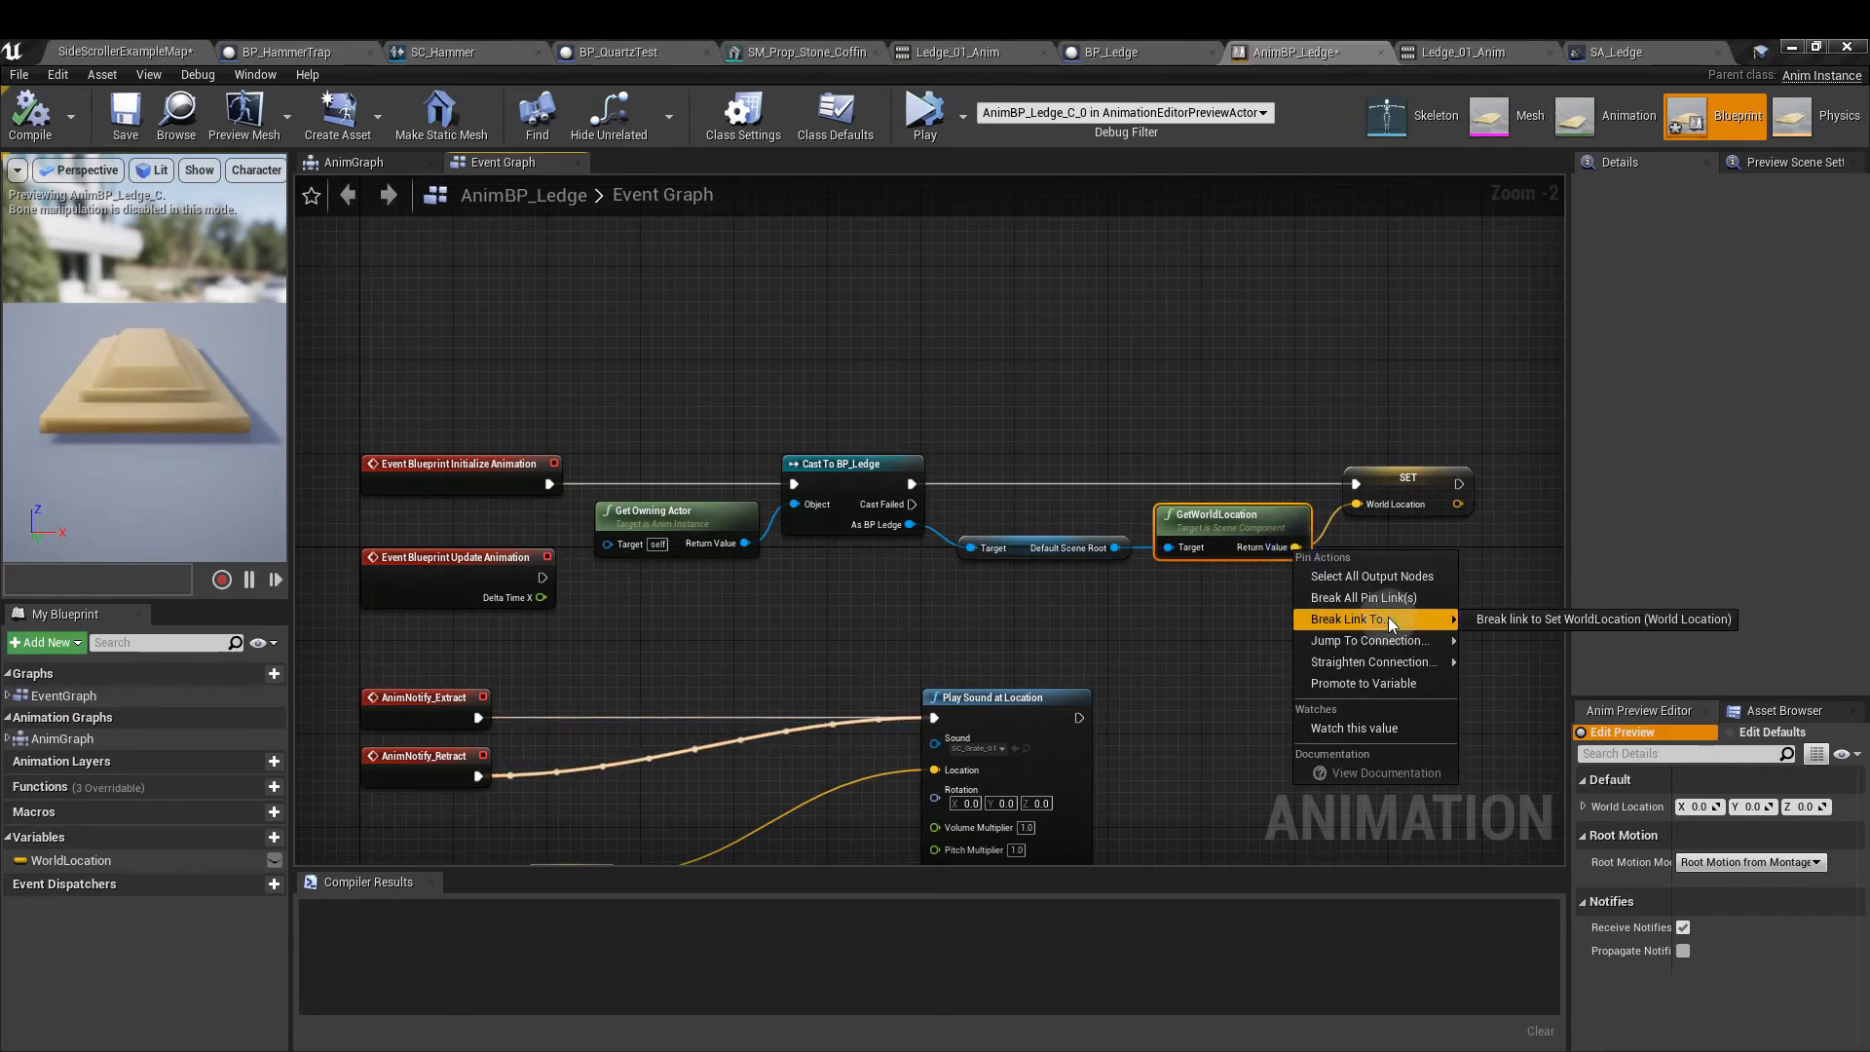
pyautogui.click(1388, 473)
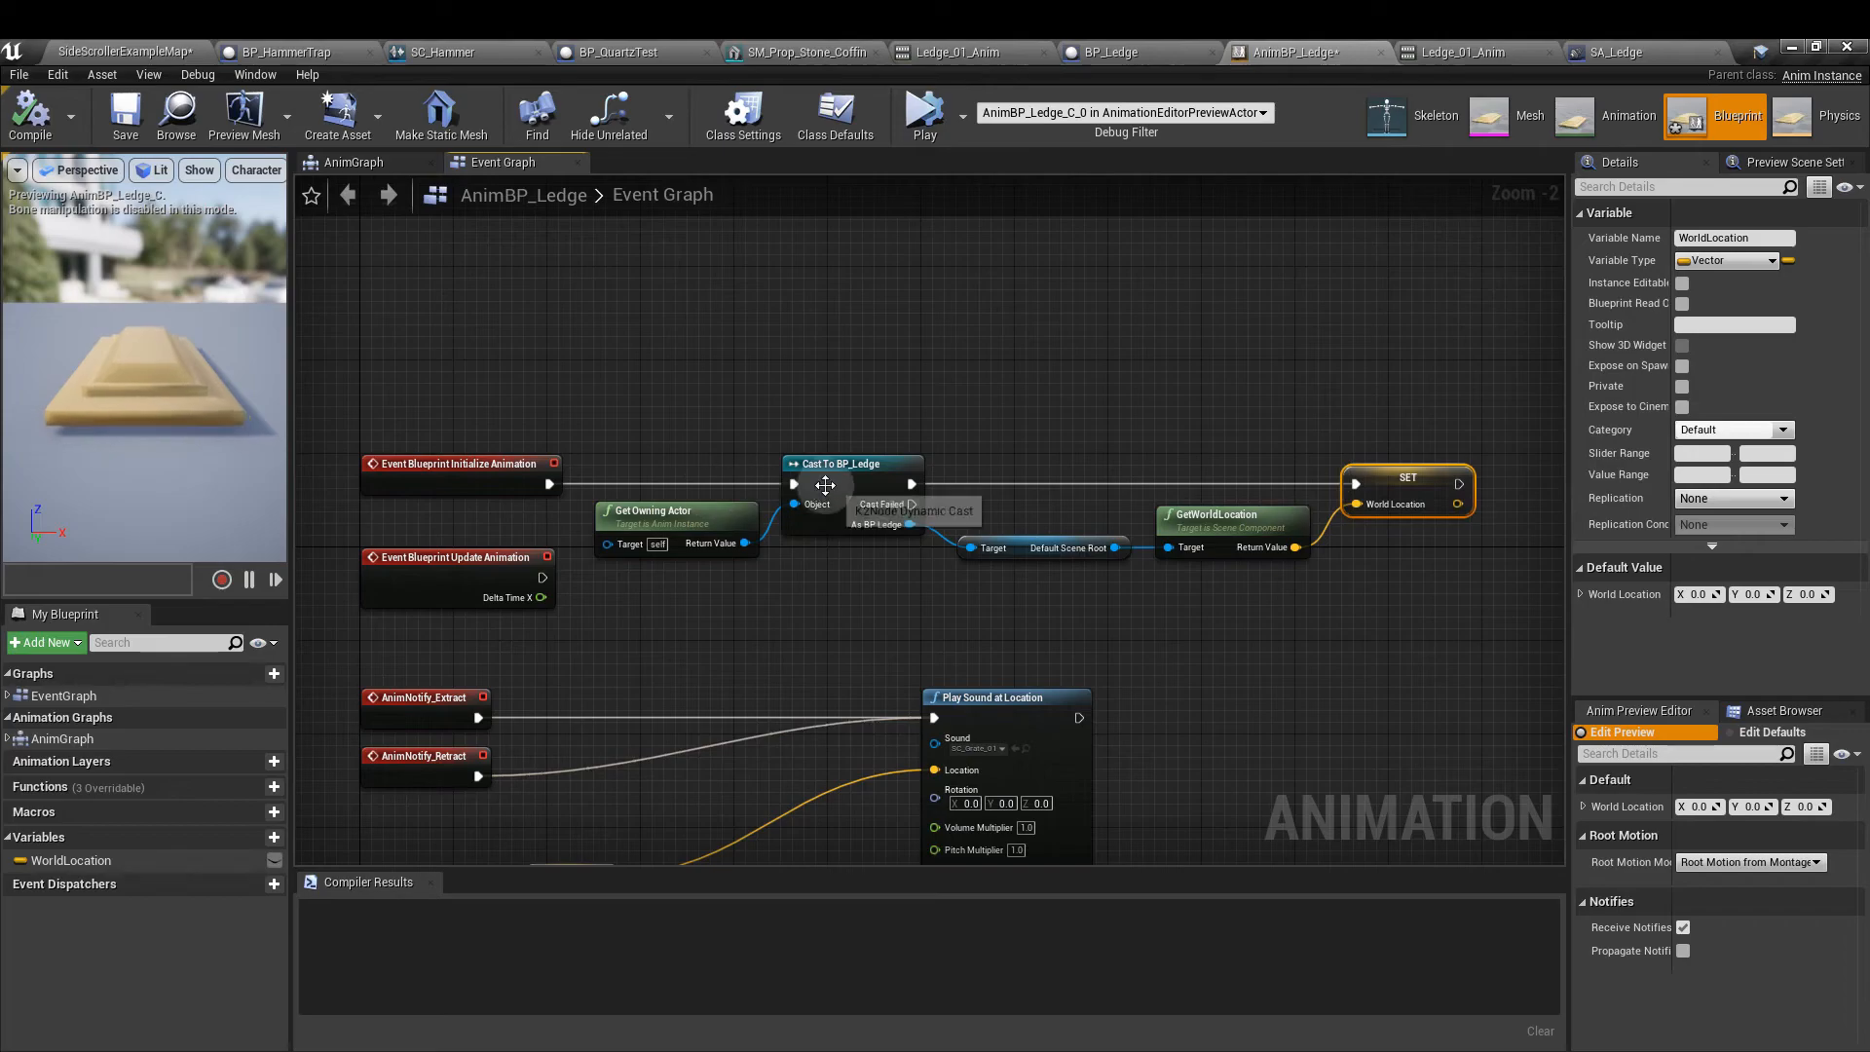
pyautogui.click(1009, 415)
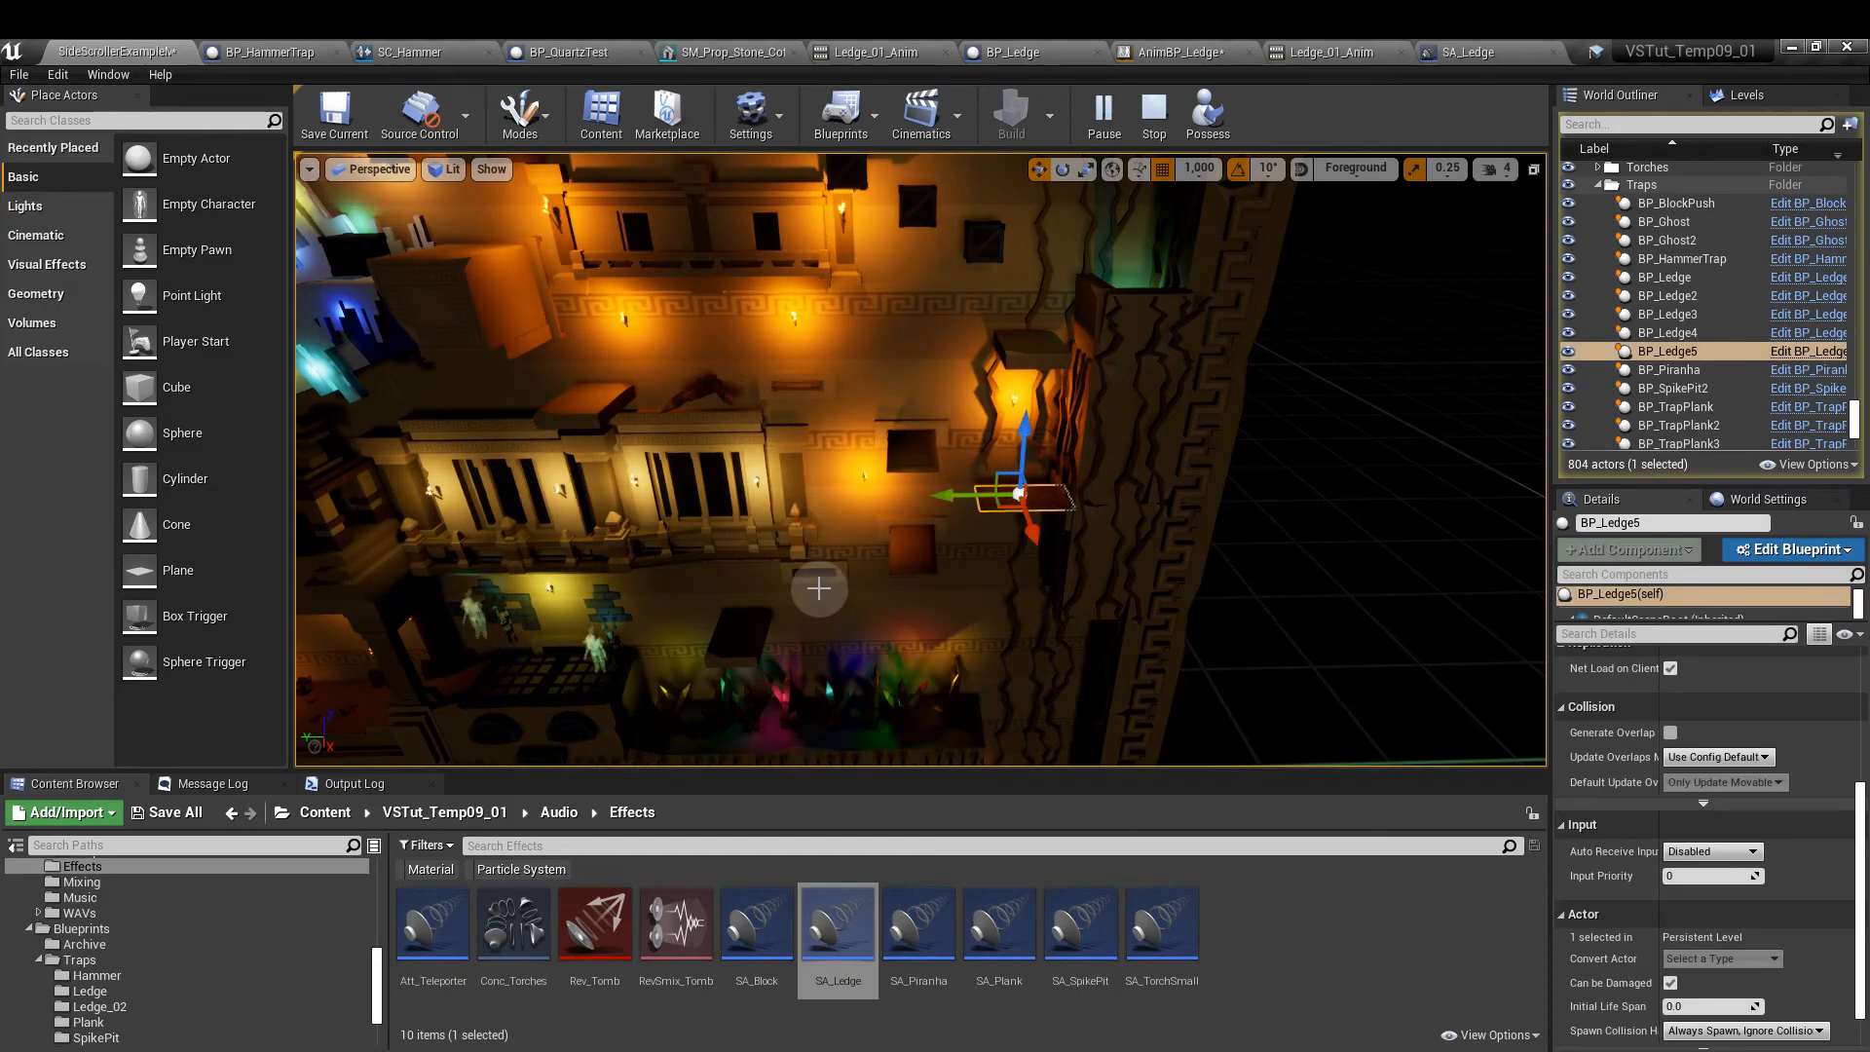
# - In the simulating level, compare the Initial Anim Pause settings of BP_Ledge5, BP_Ledge and BP_Ledge4
pyautogui.scroll(5, 1614, 803)
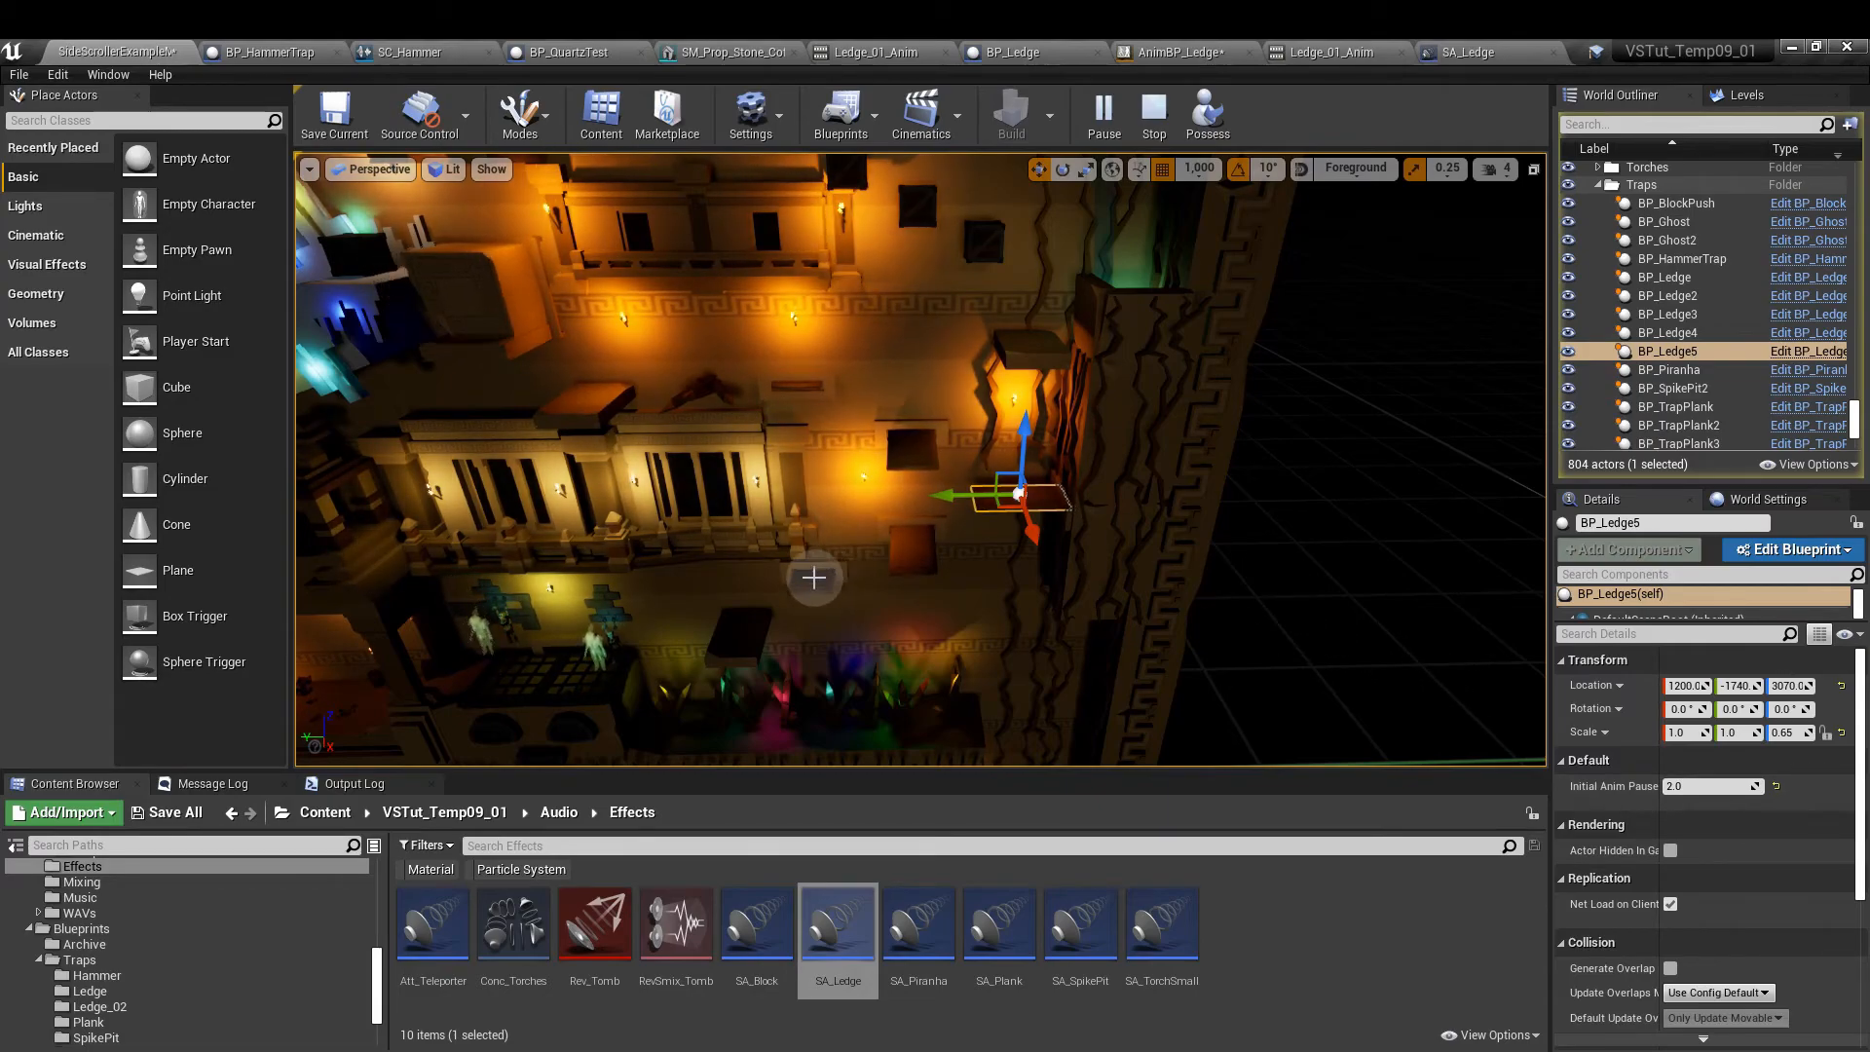
pyautogui.click(811, 583)
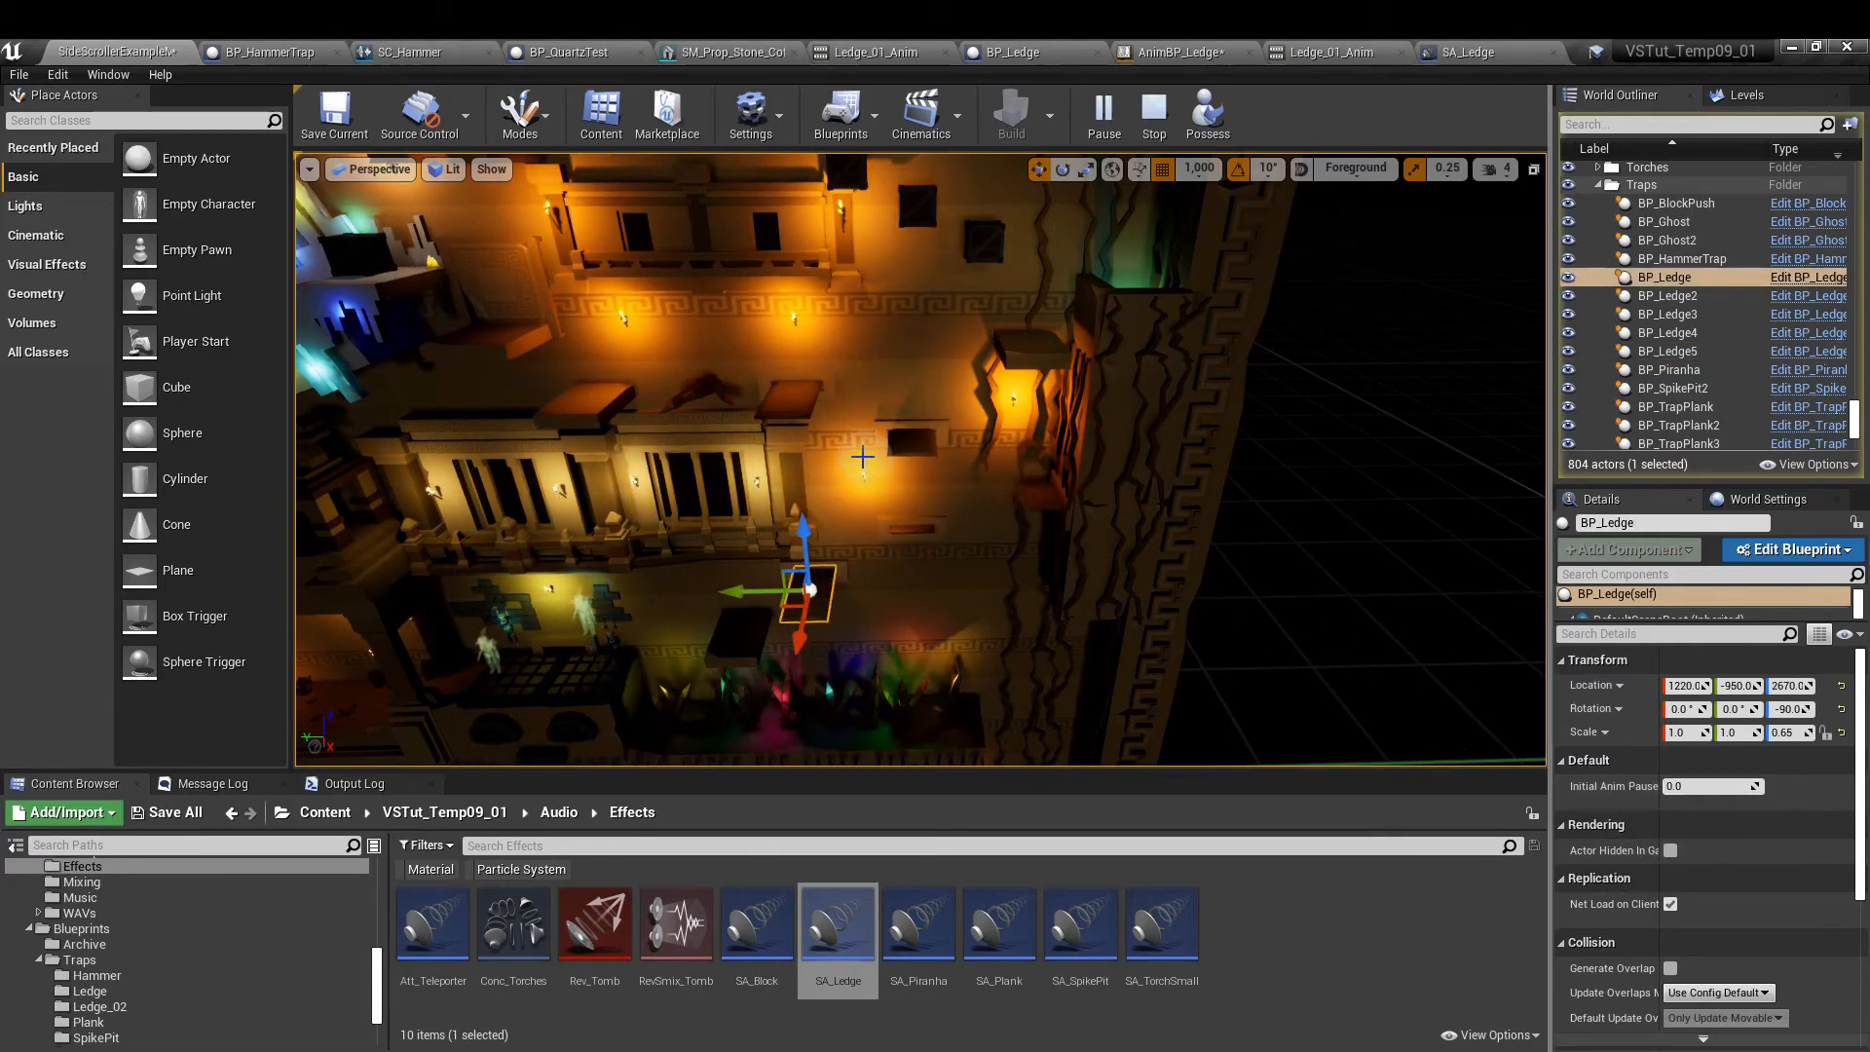
pyautogui.click(794, 399)
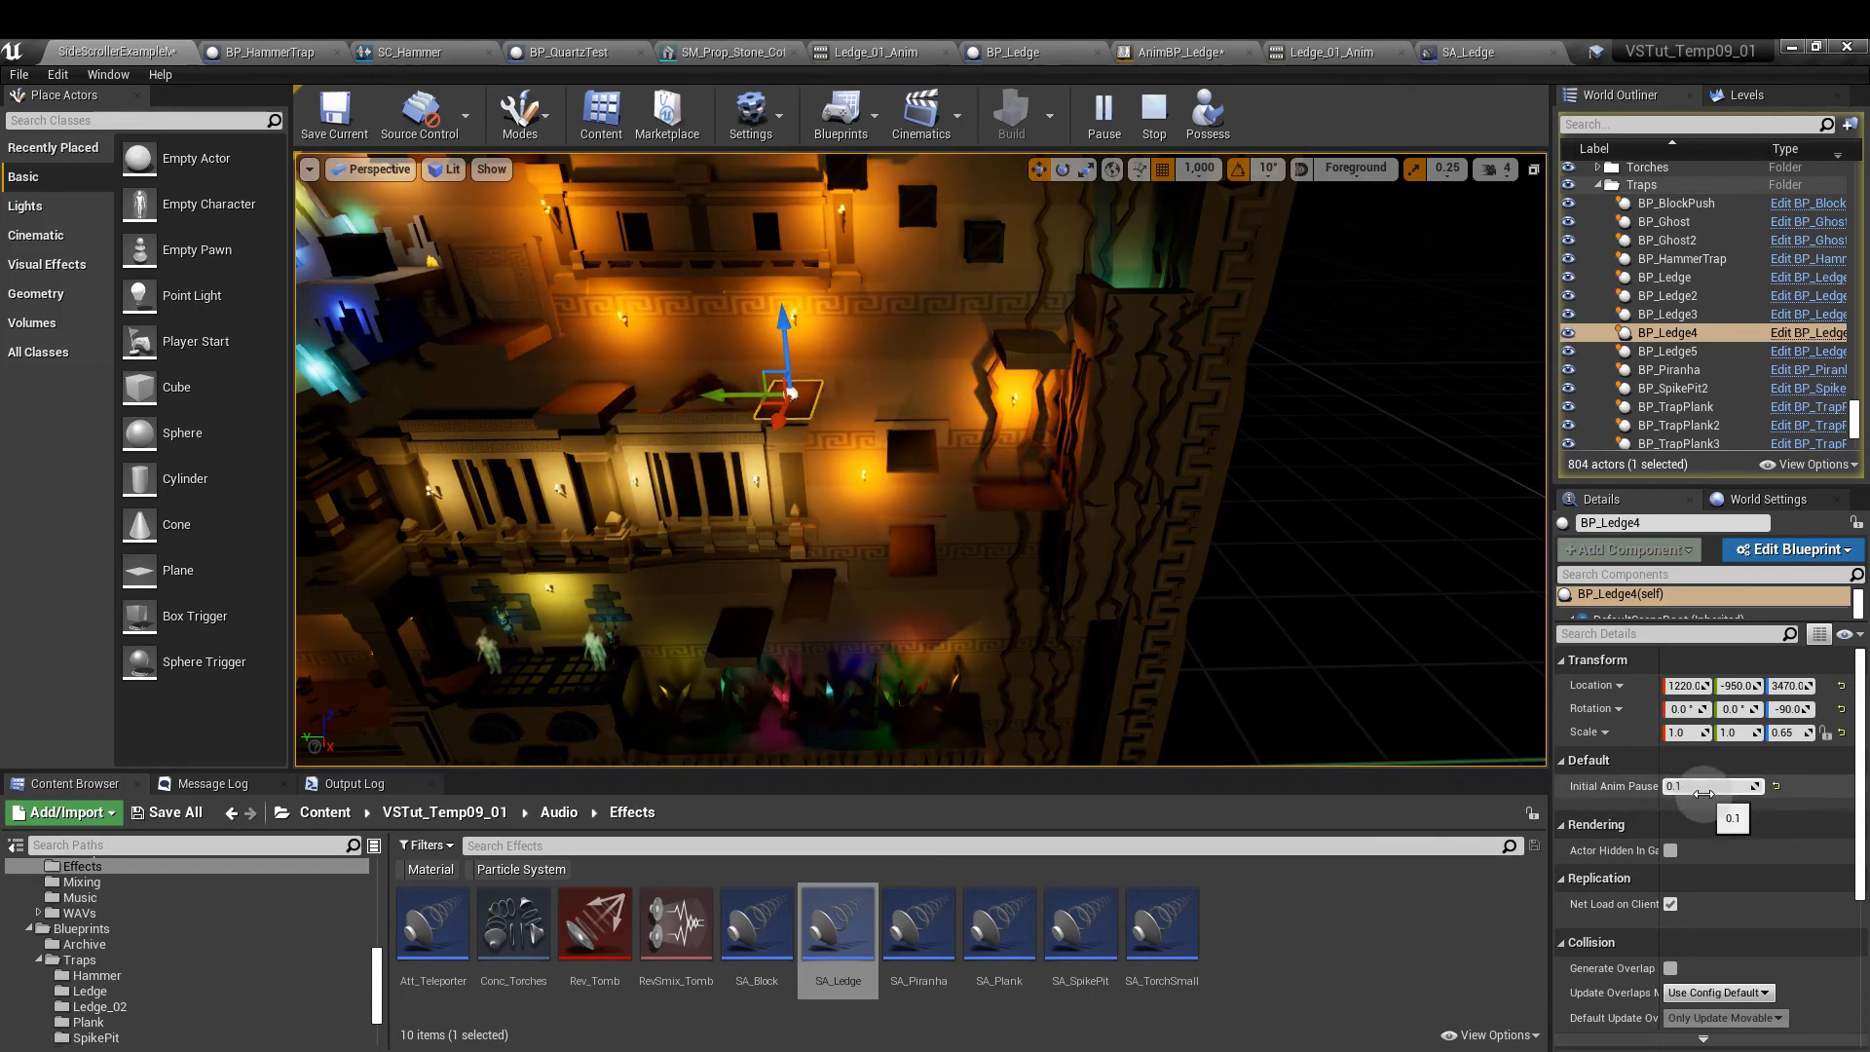